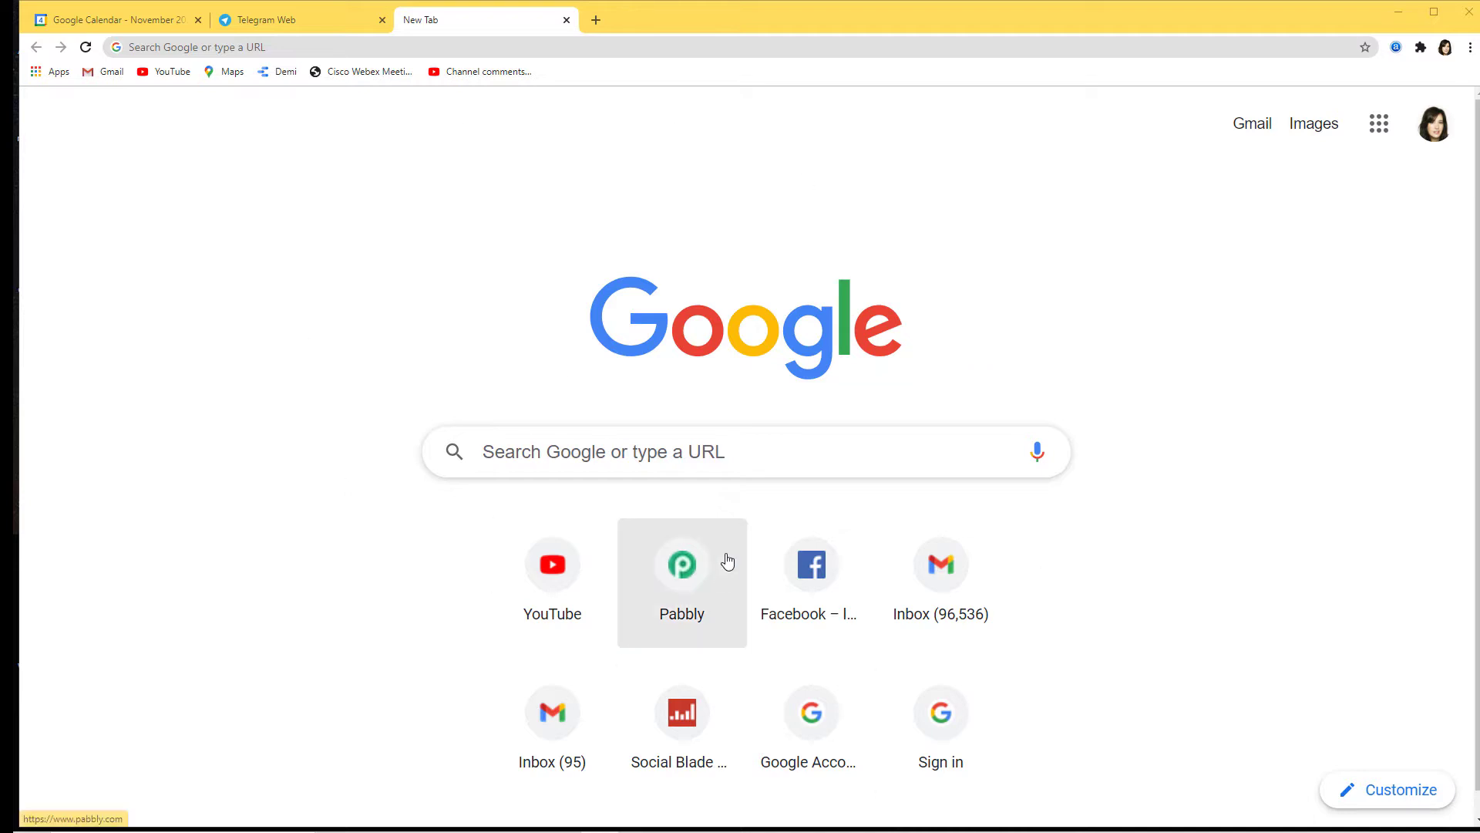
Step: Go to pabbly.com and open the Connect product page from the Products menu
click(327, 47)
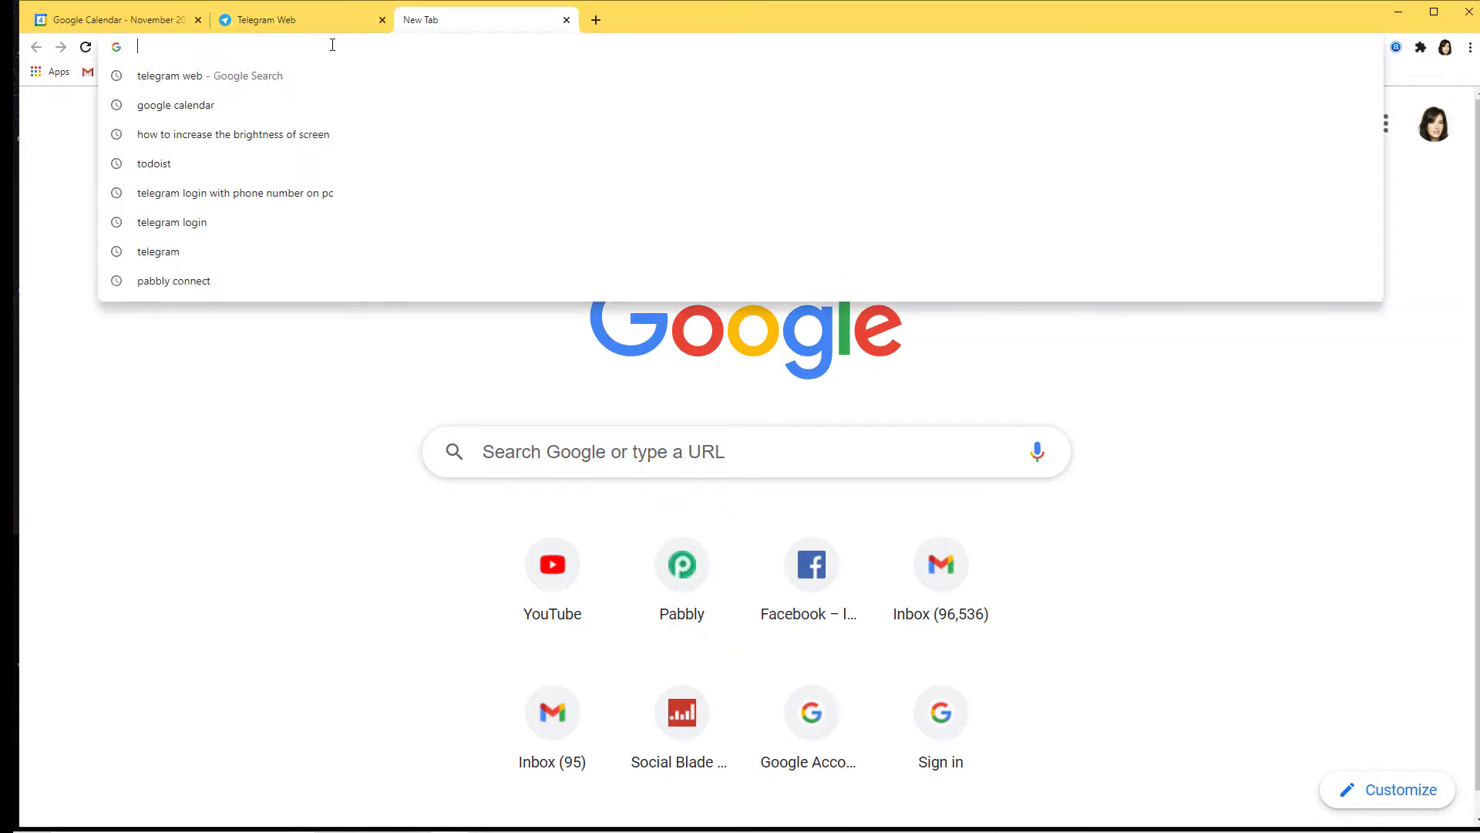
text(pabbly.com)
key(Return)
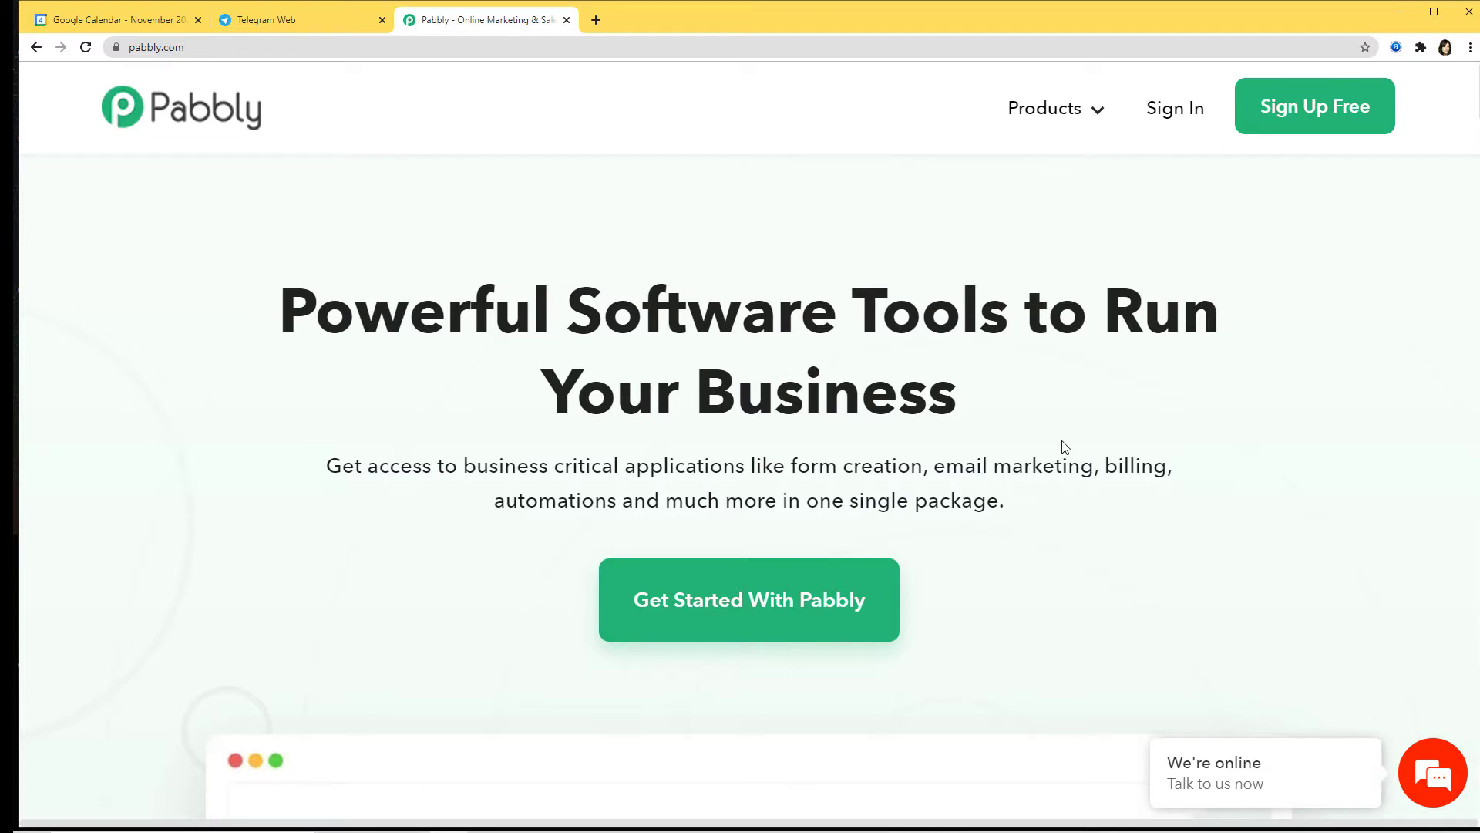
mouse_move(1057, 109)
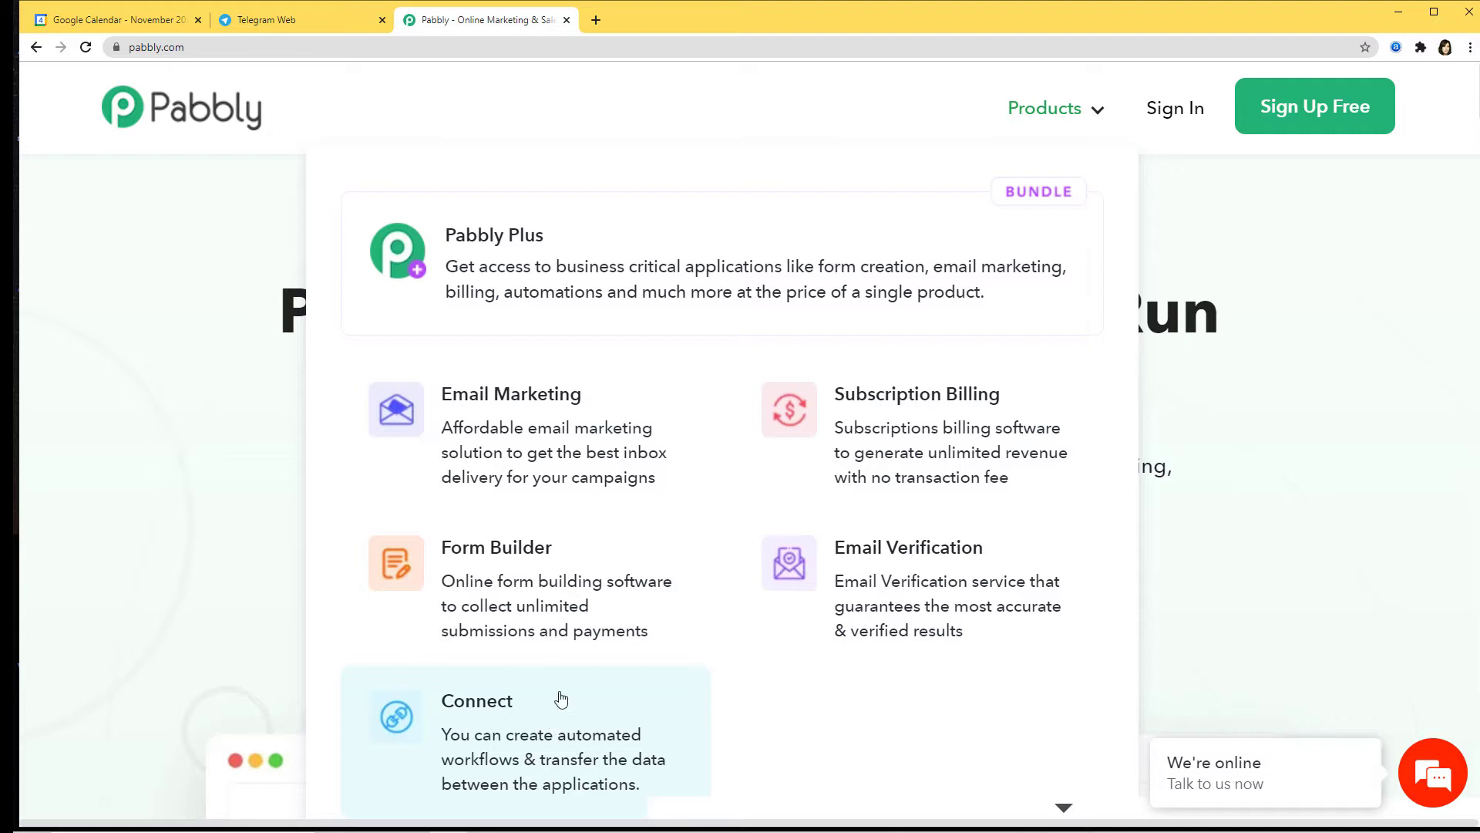
click(511, 726)
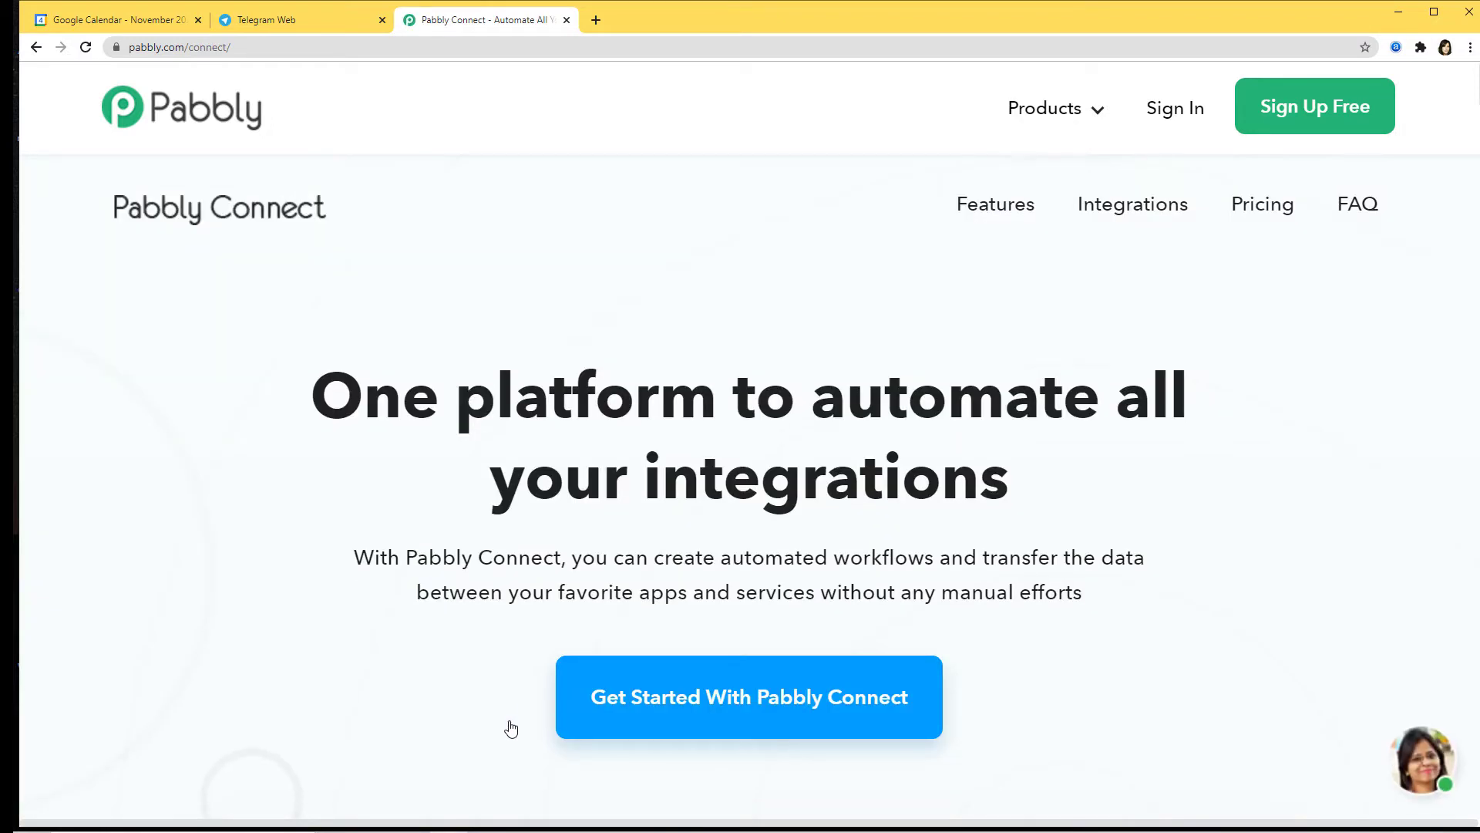
Step: Sign in to the Pabbly account and launch Pabbly Connect from the All Apps page
click(1176, 111)
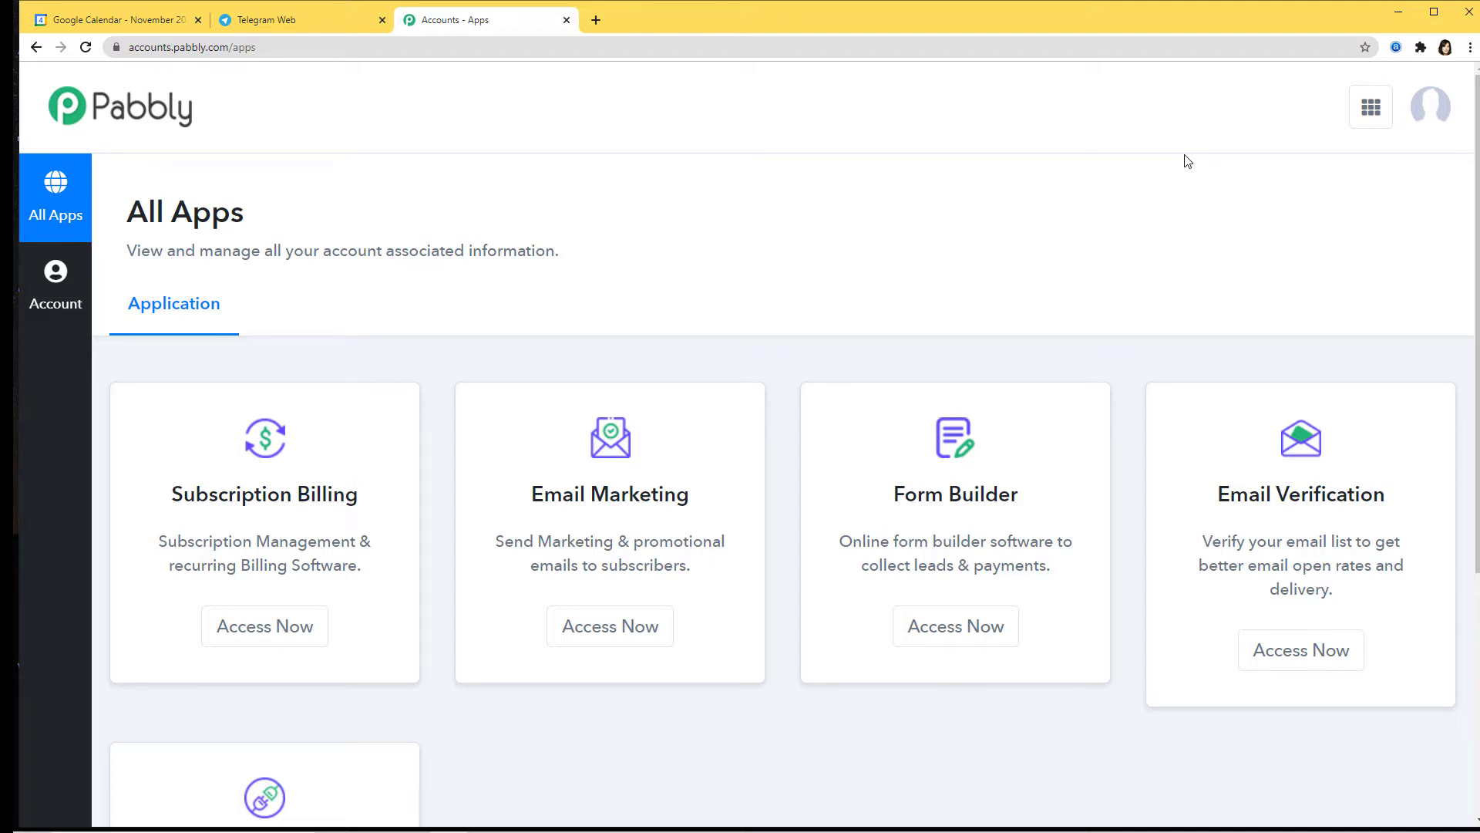
scroll(1116, 188, down, 5)
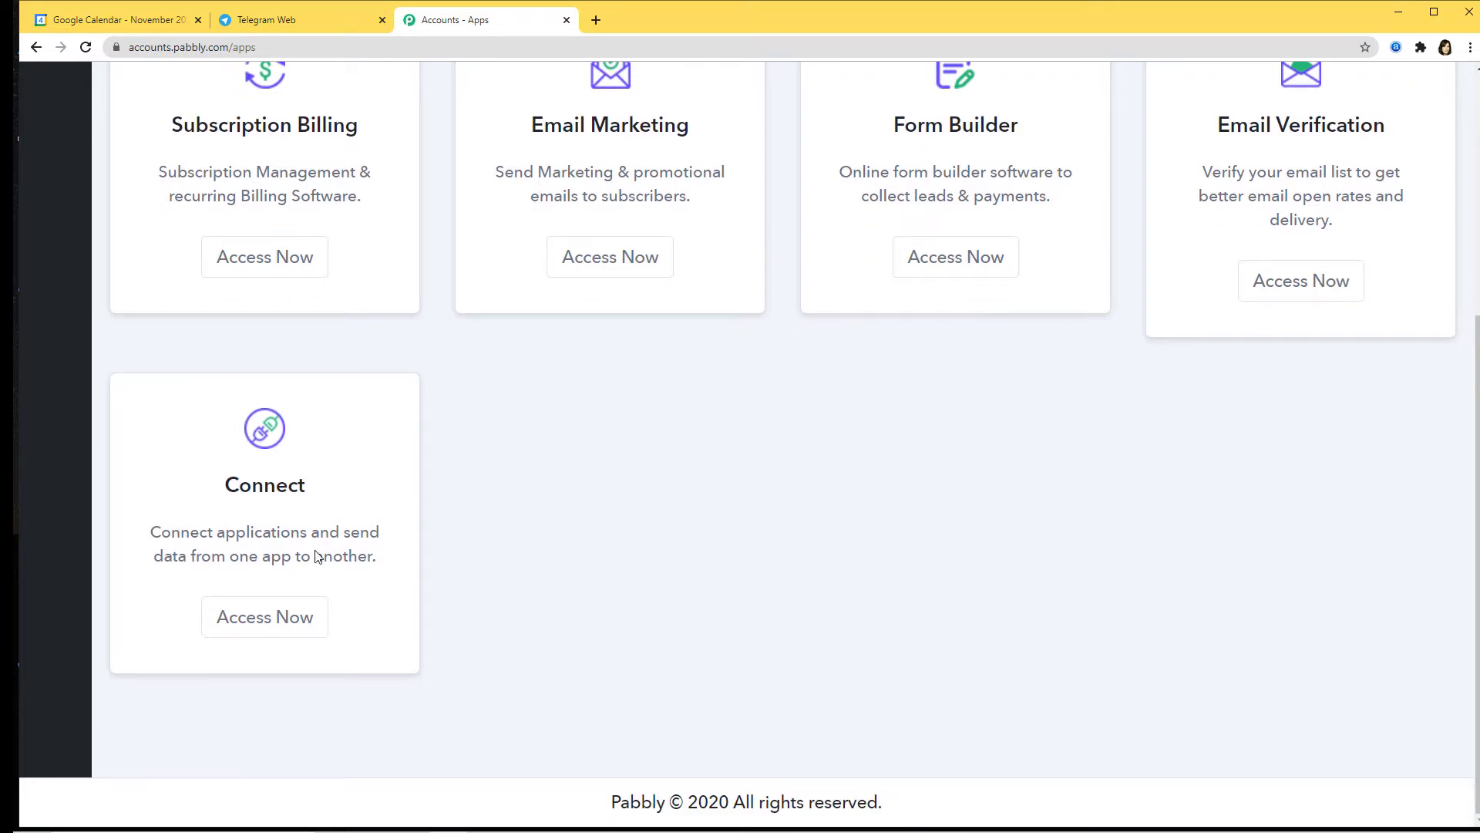
click(252, 627)
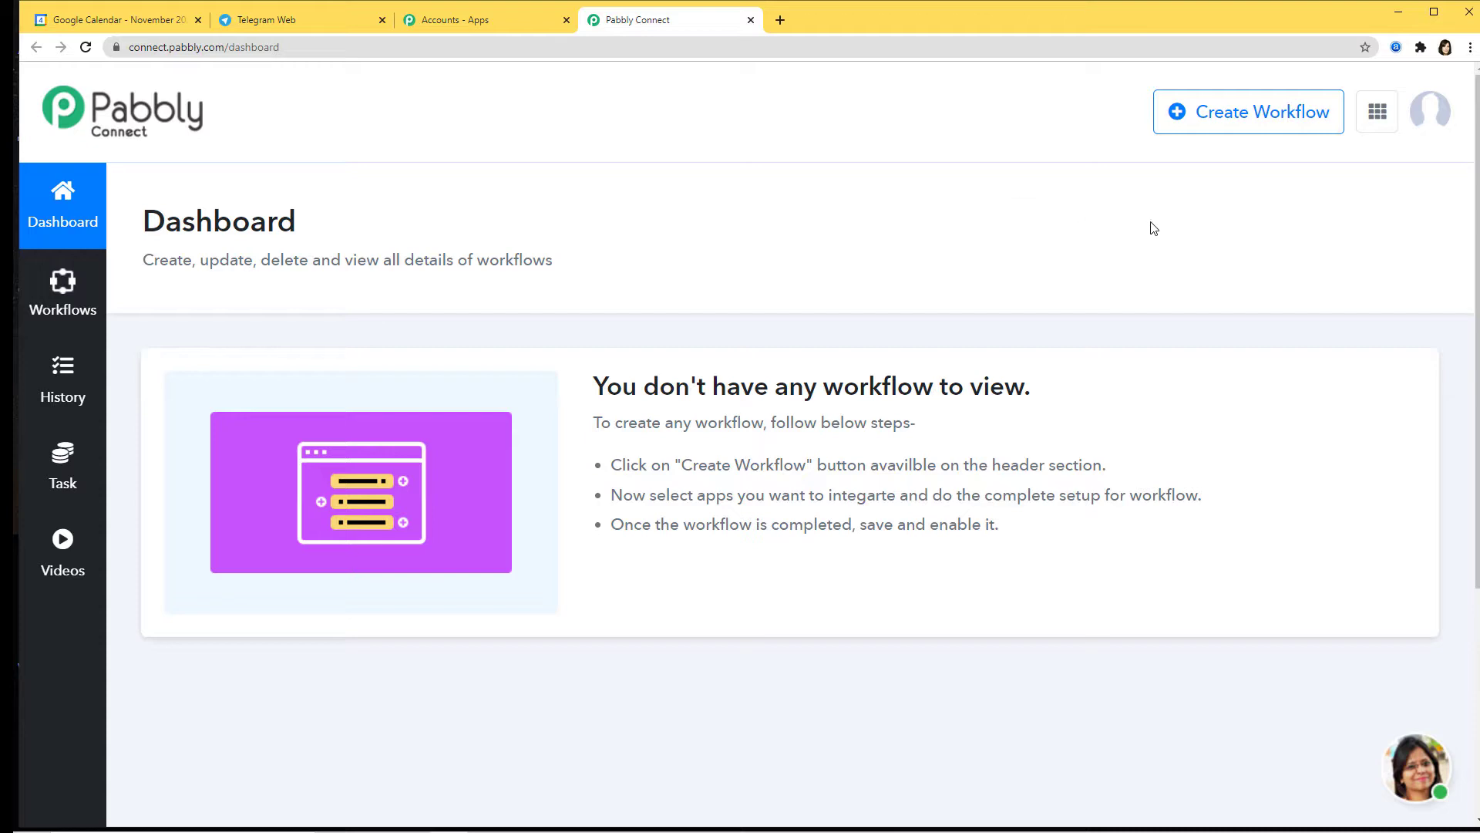
Step: Create a new workflow named 'Telegram to Google Calendar'
click(1197, 112)
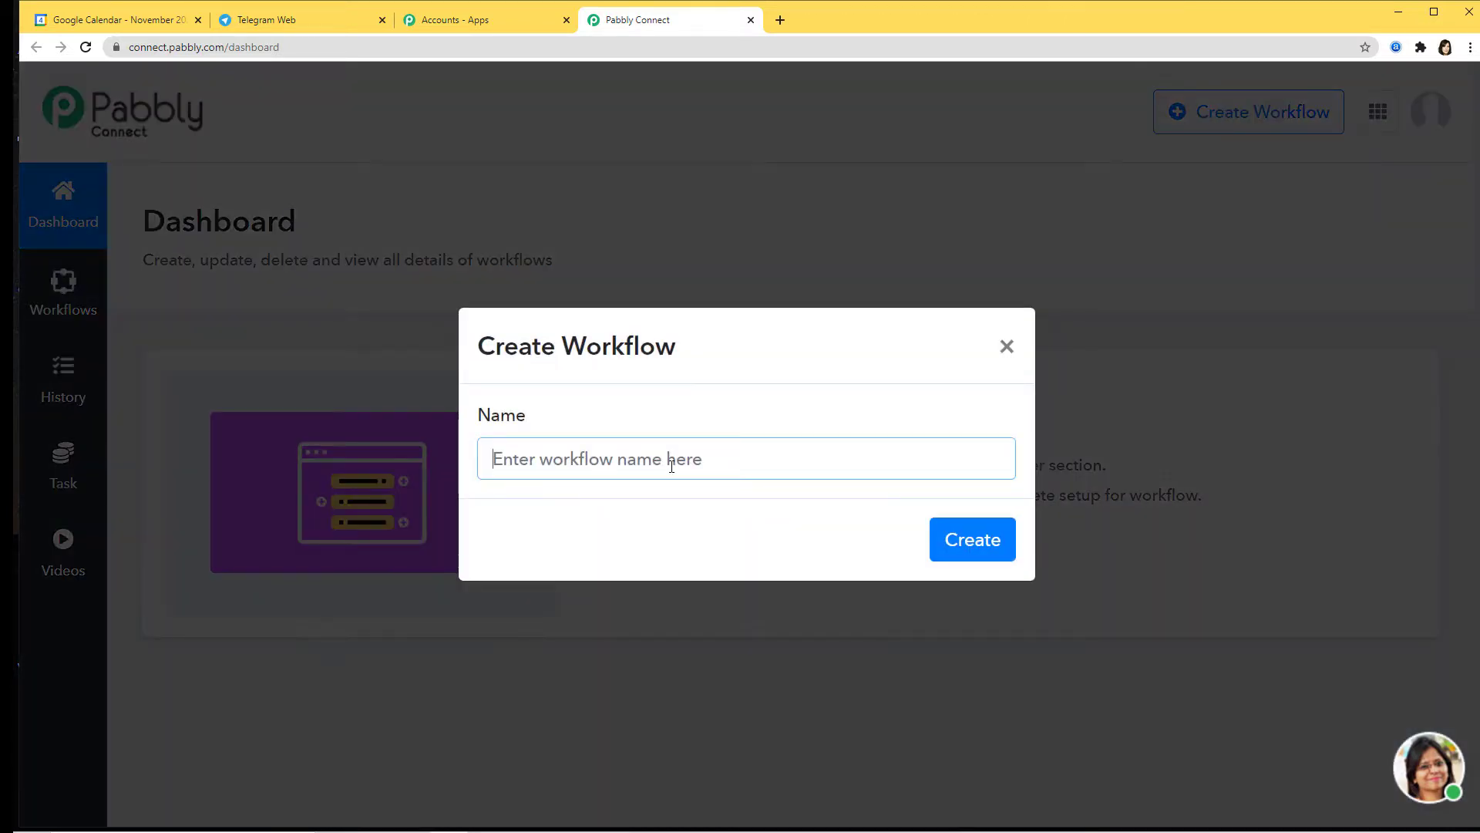
text(T)
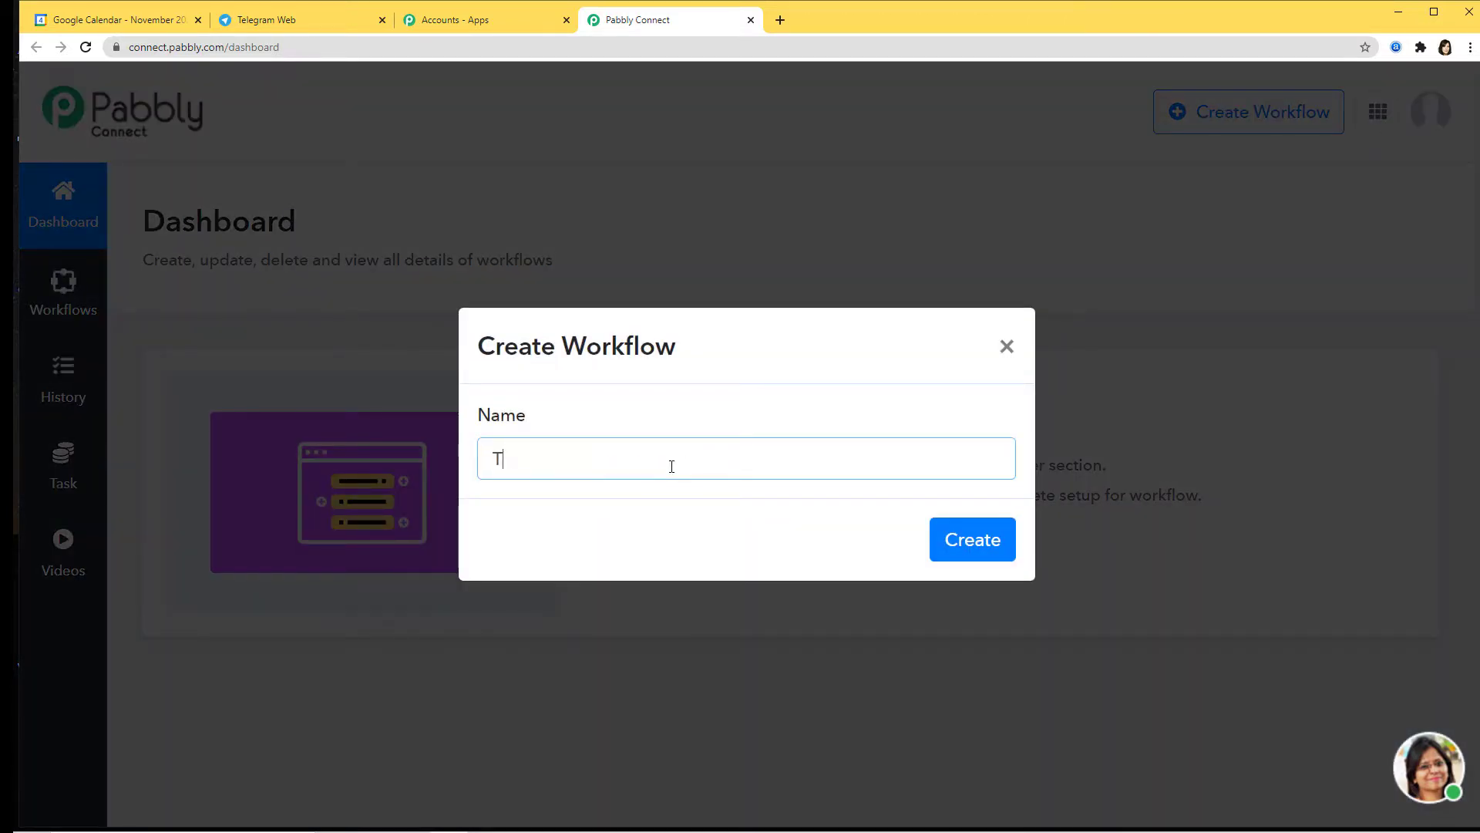
text(elegram to Google Calendar)
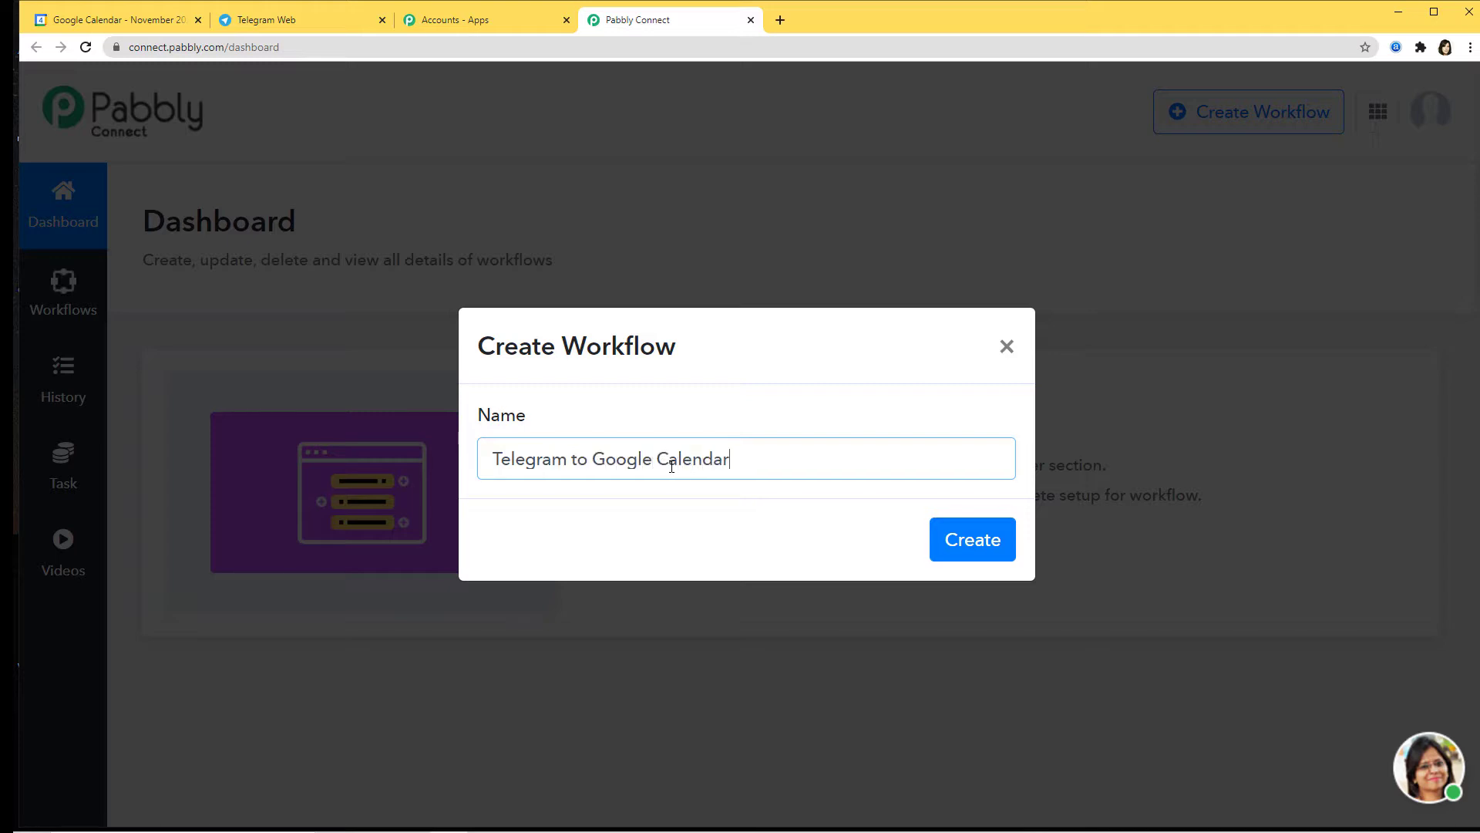
key(Return)
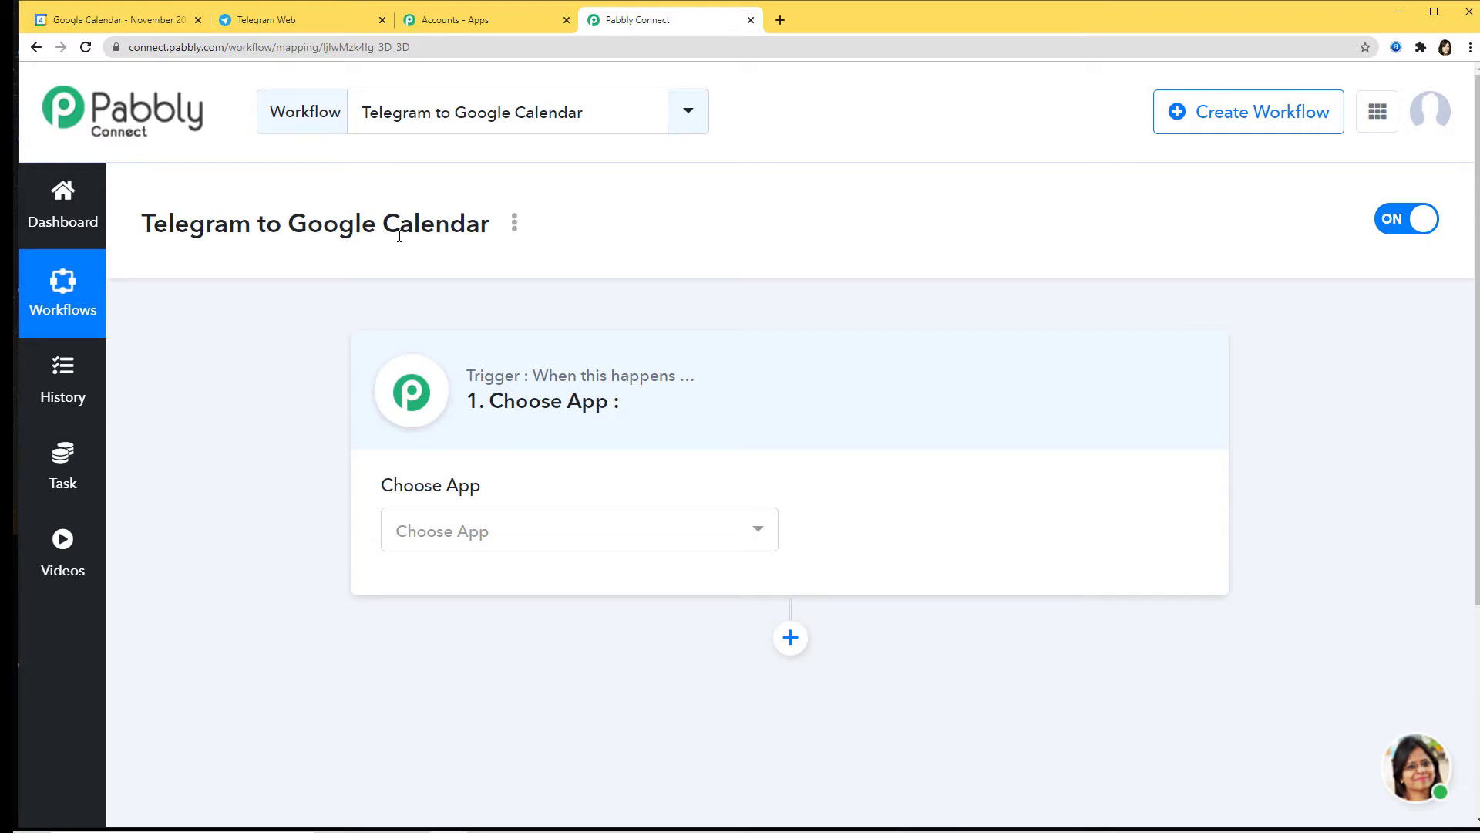
Step: Set the trigger app to Telegram Bot with the Set Webhook / Watch Updates method
click(484, 532)
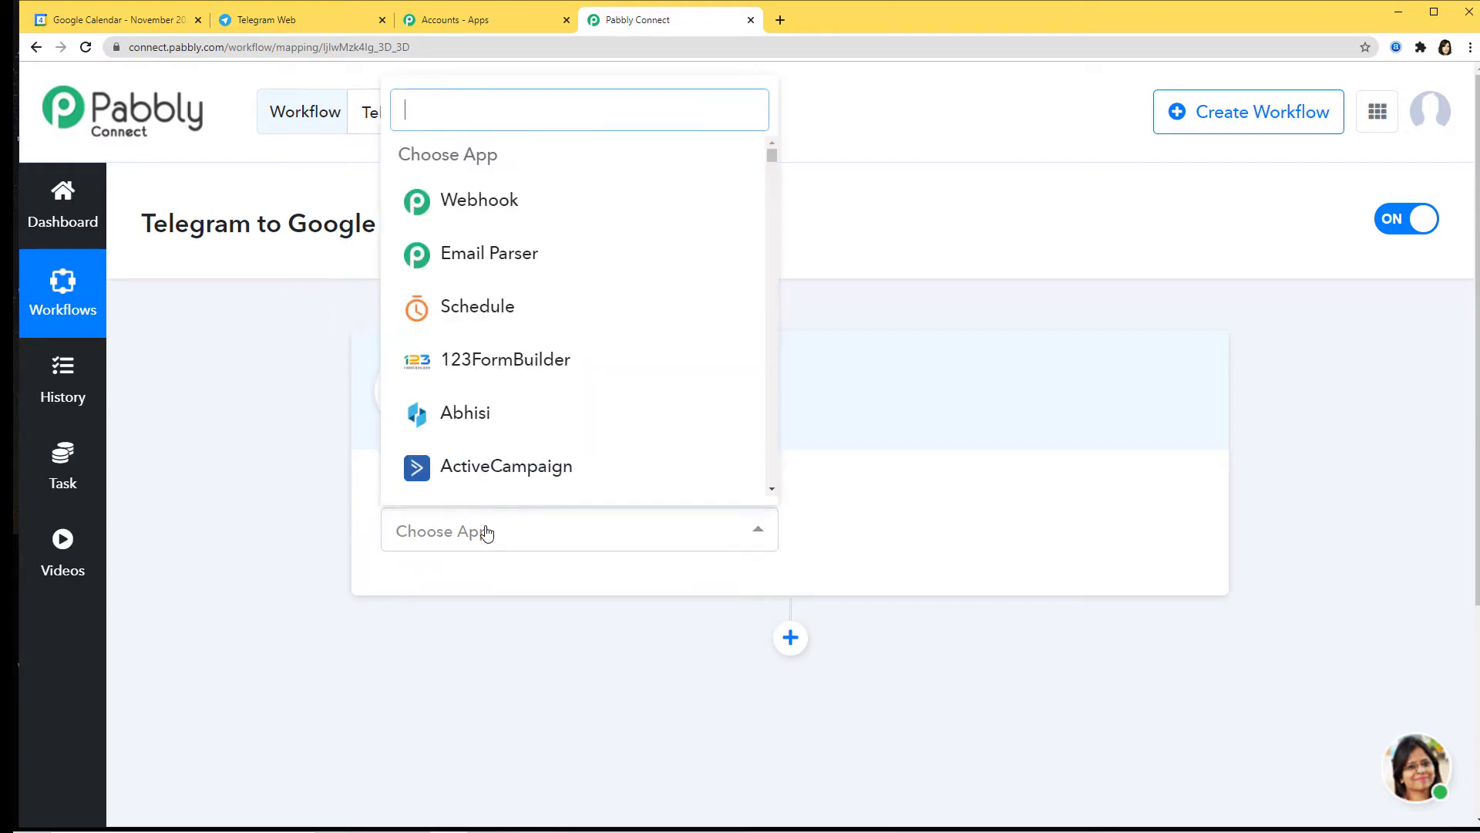
text(tele)
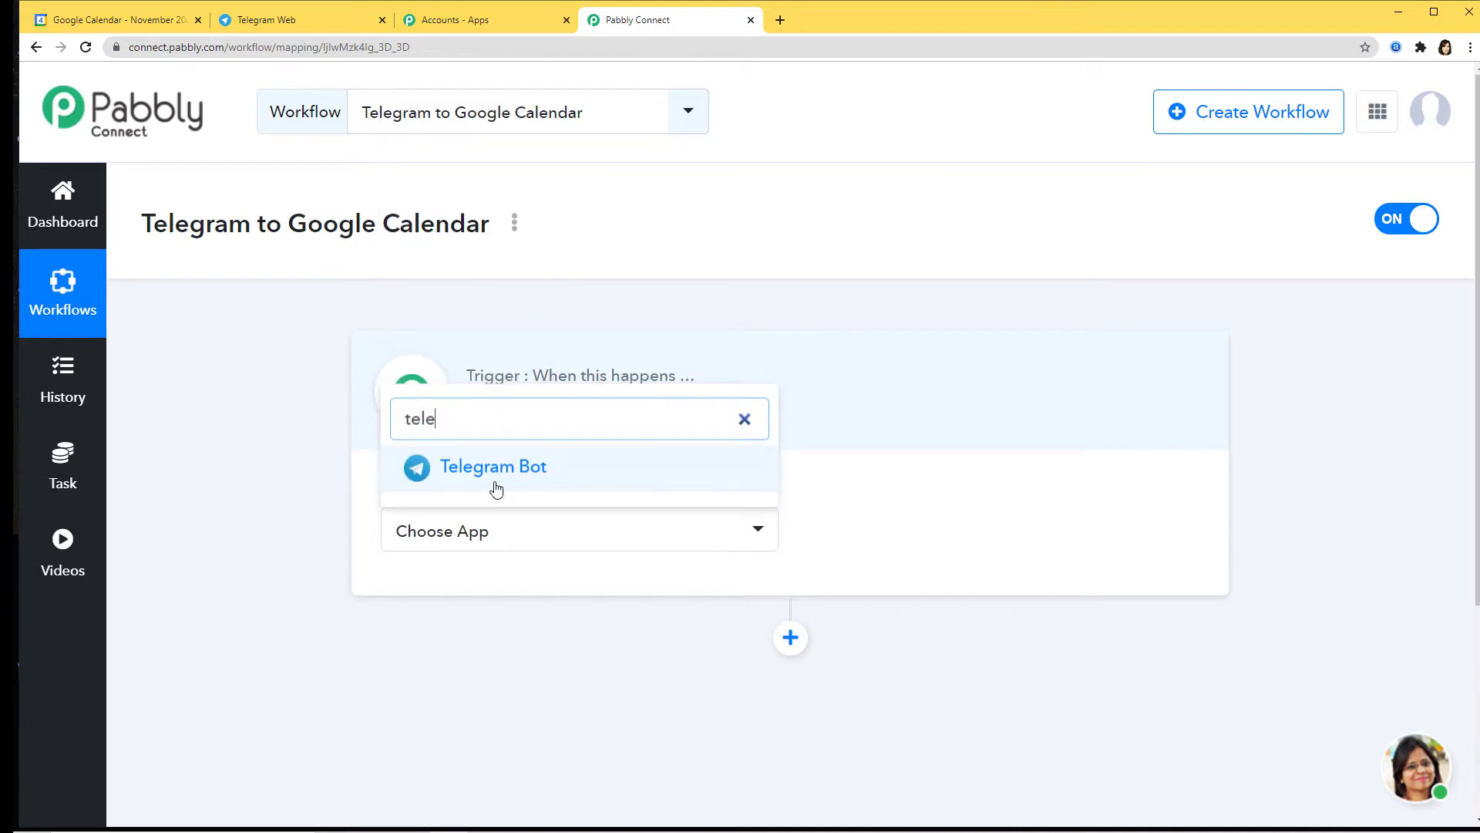
click(495, 486)
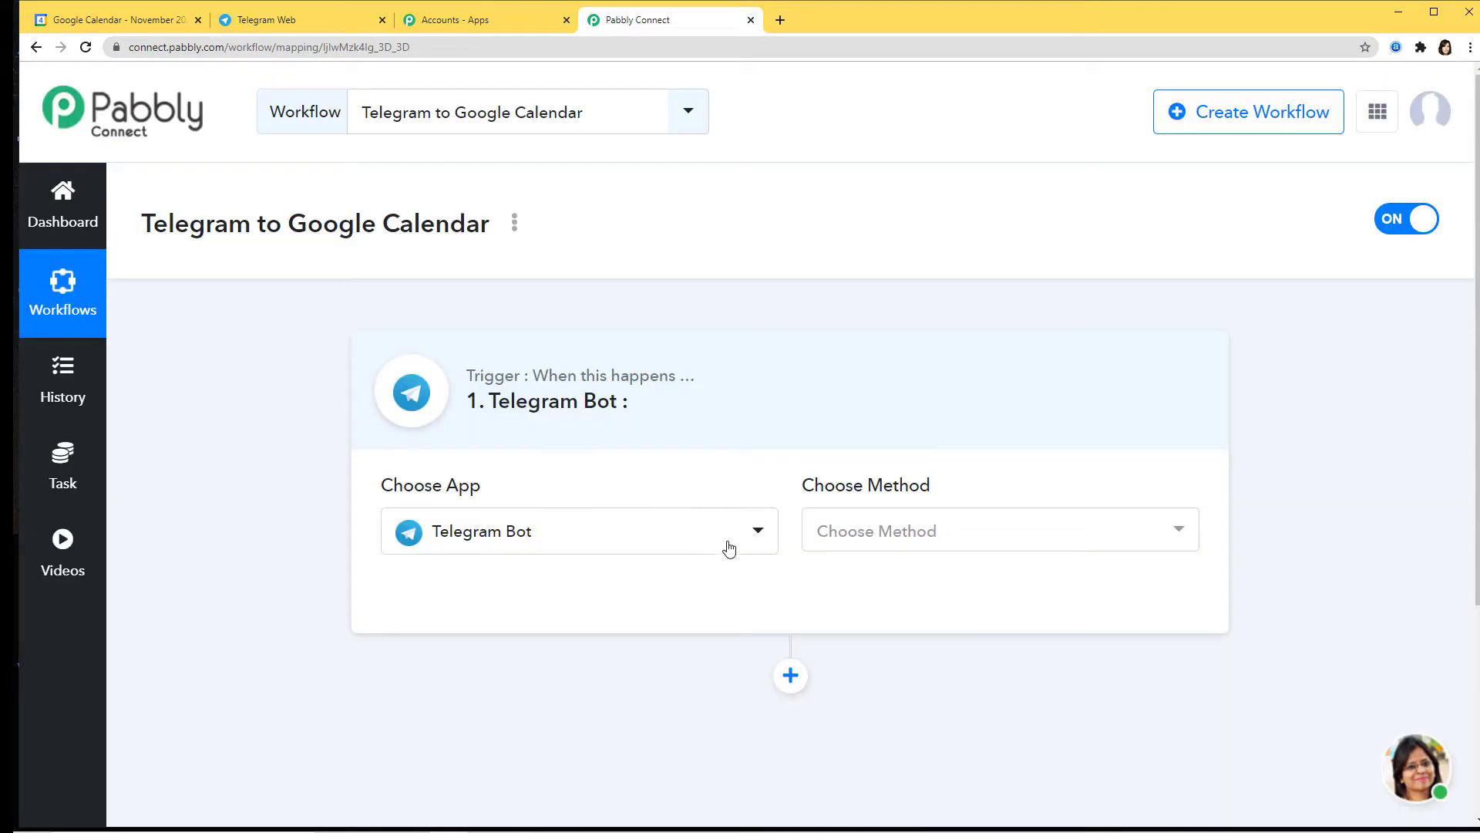
click(882, 529)
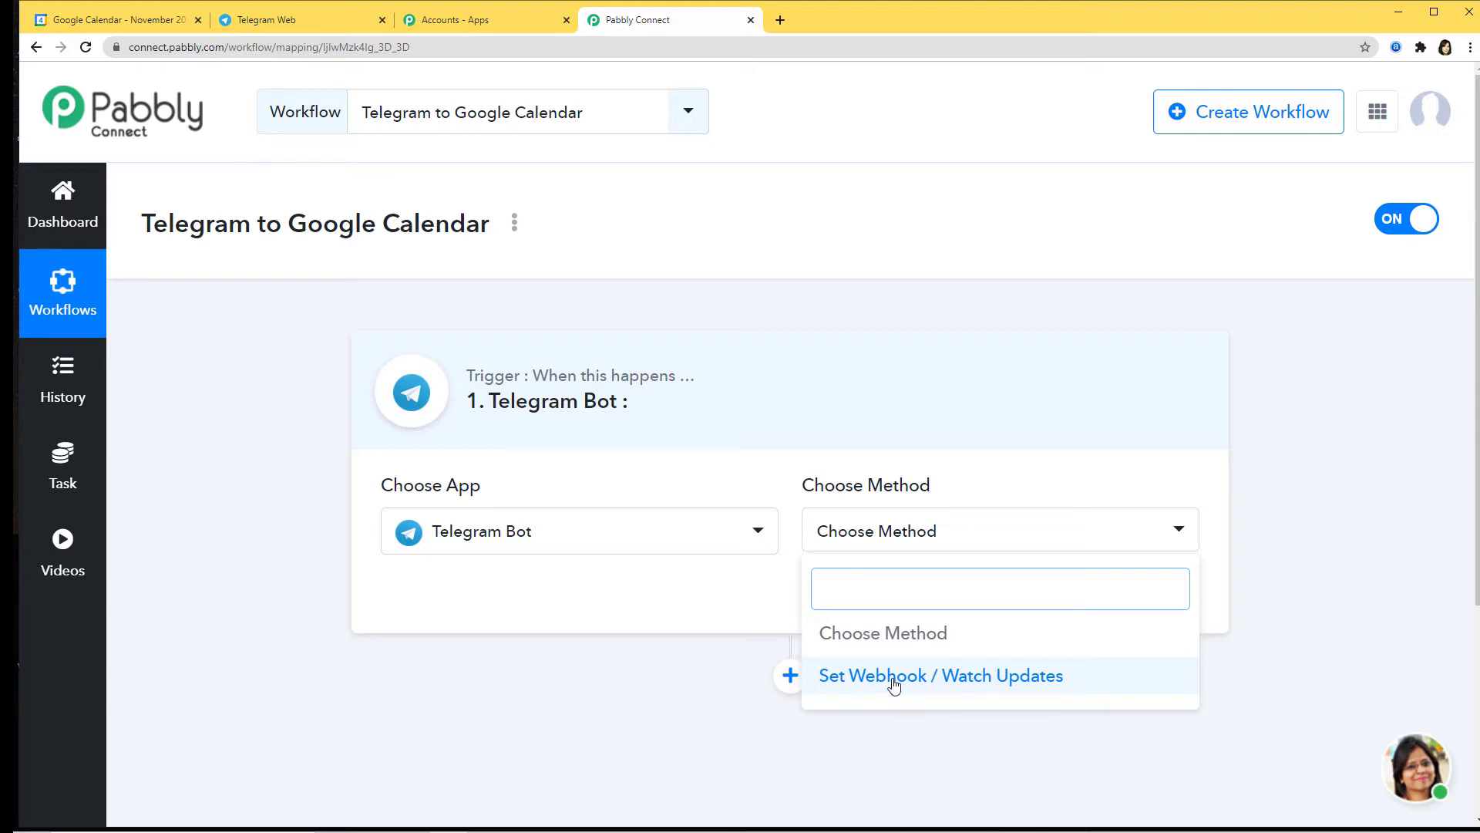
click(942, 686)
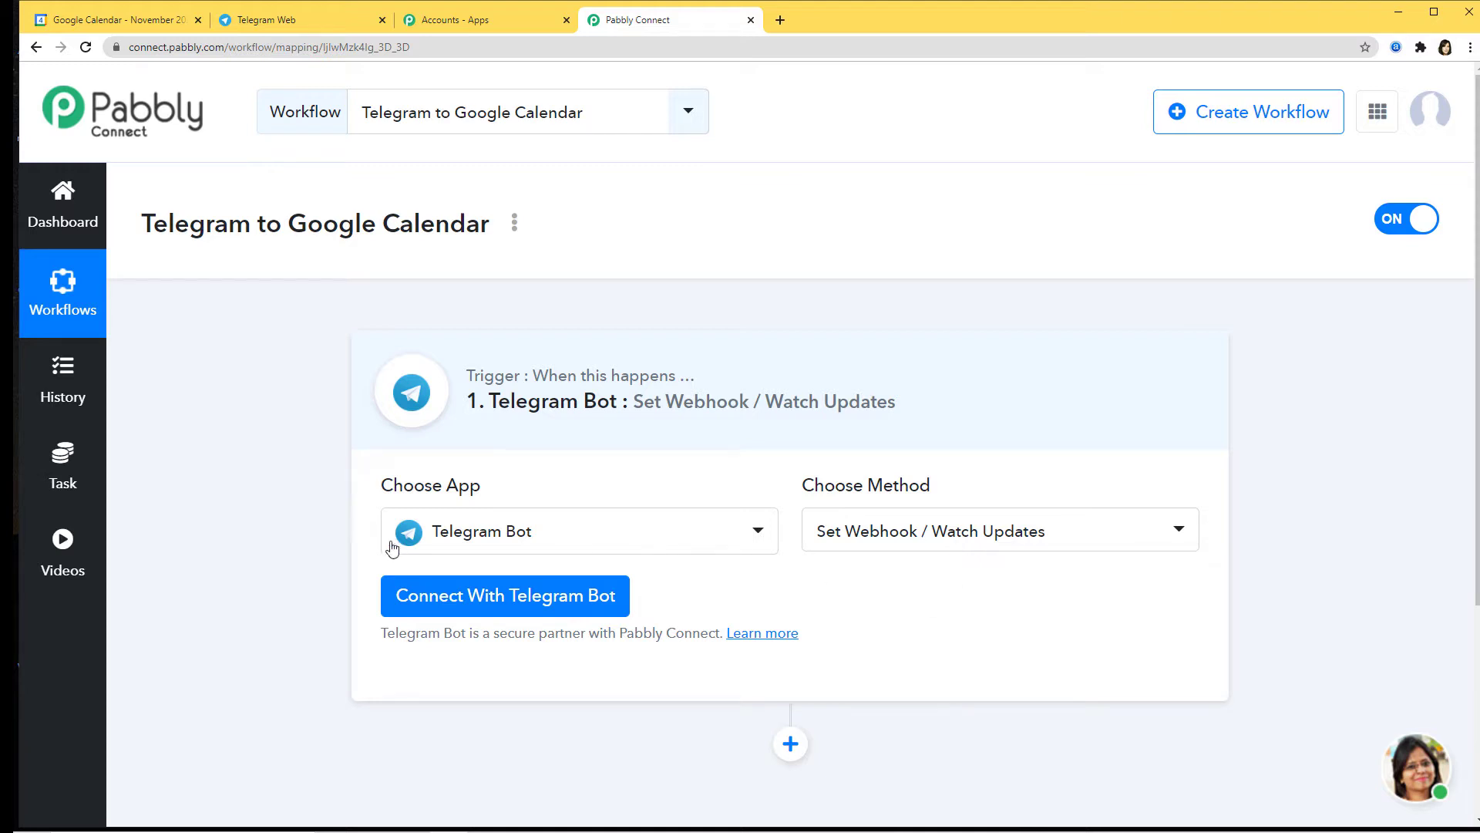
Step: Start new Telegram Bot credentials, note the /newbot token instructions, and switch to Telegram Web
click(530, 595)
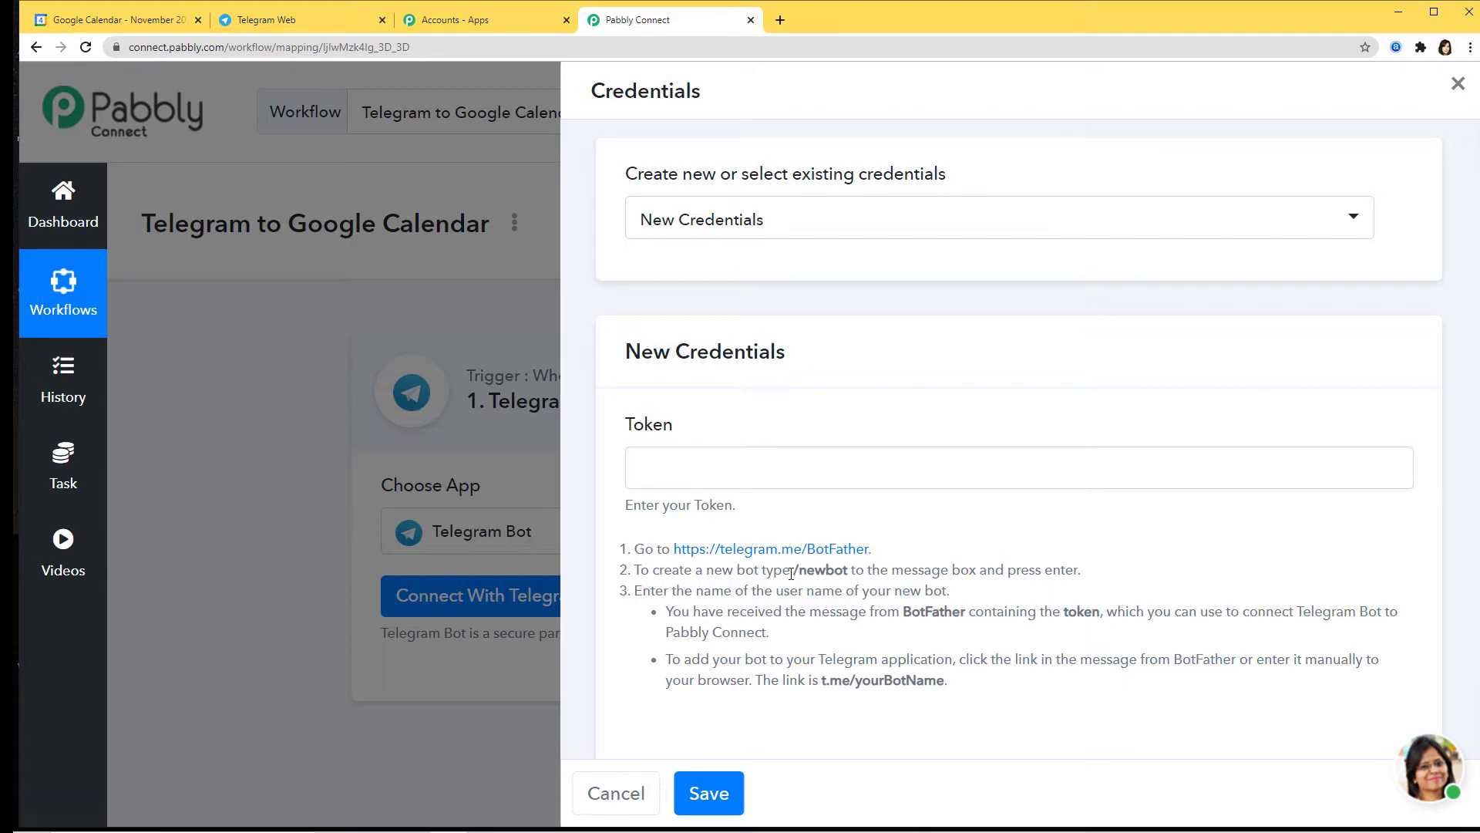
drag(791, 571, 851, 574)
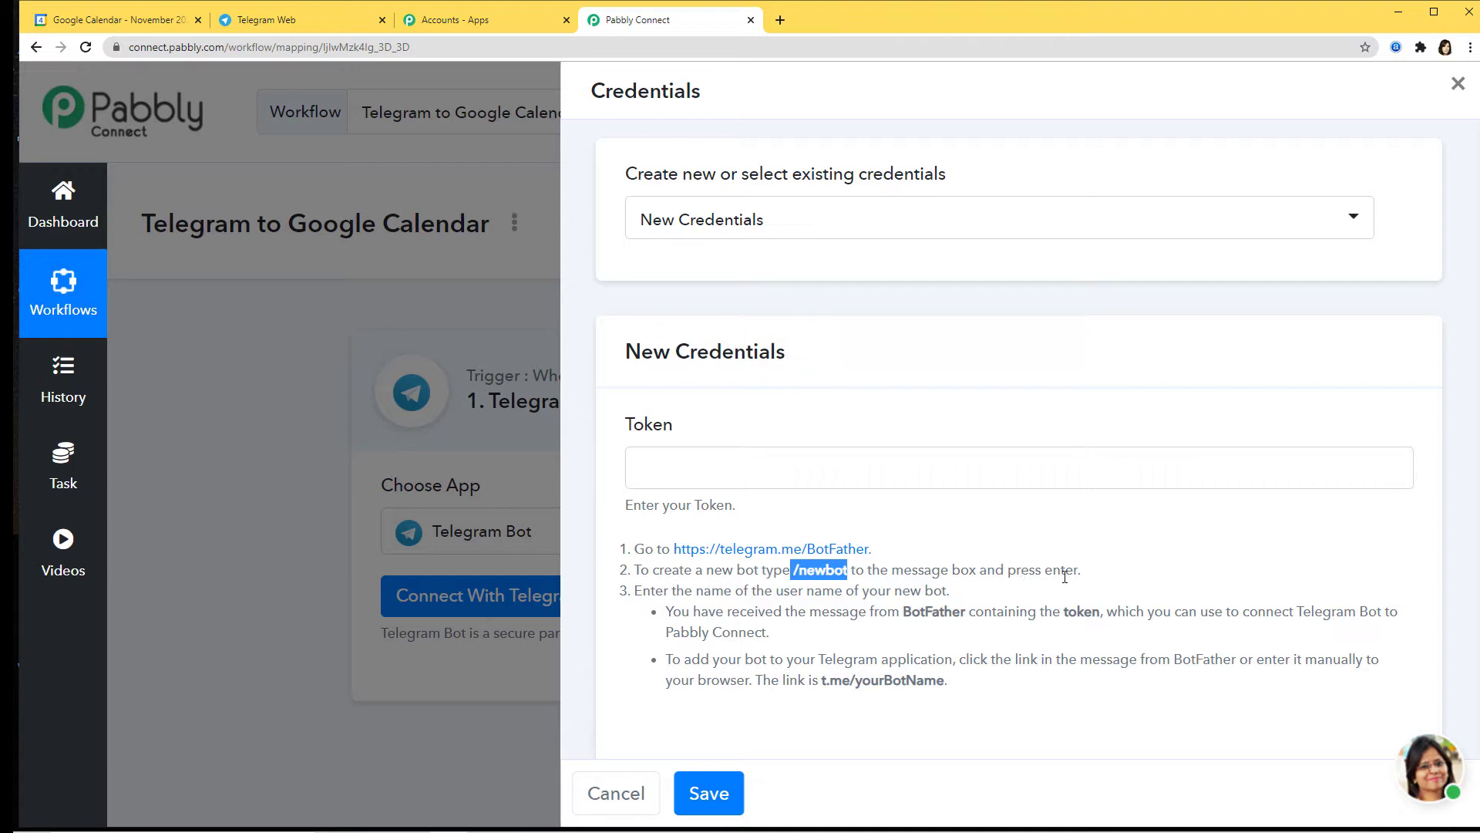
click(1011, 591)
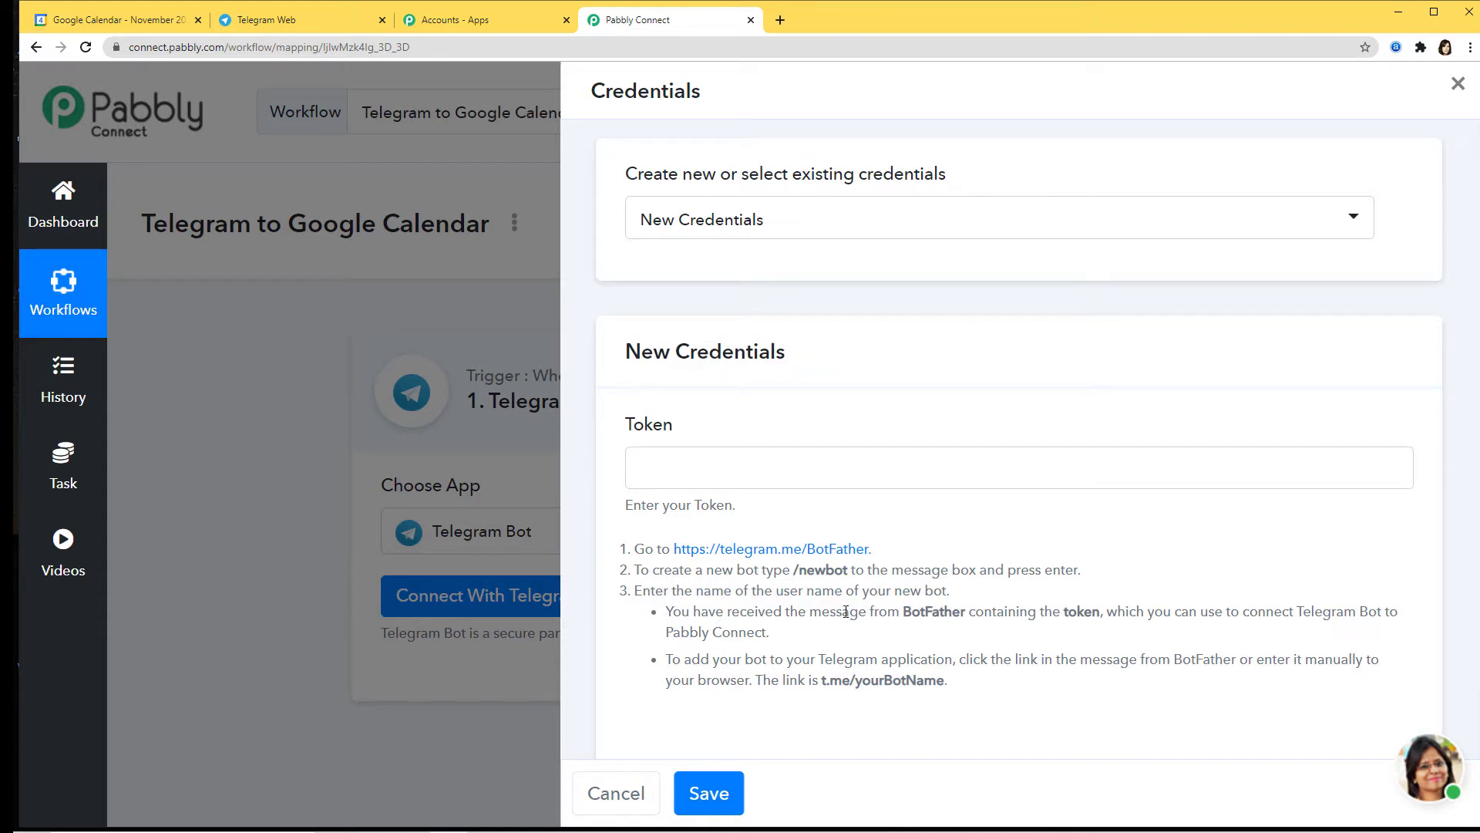
click(309, 17)
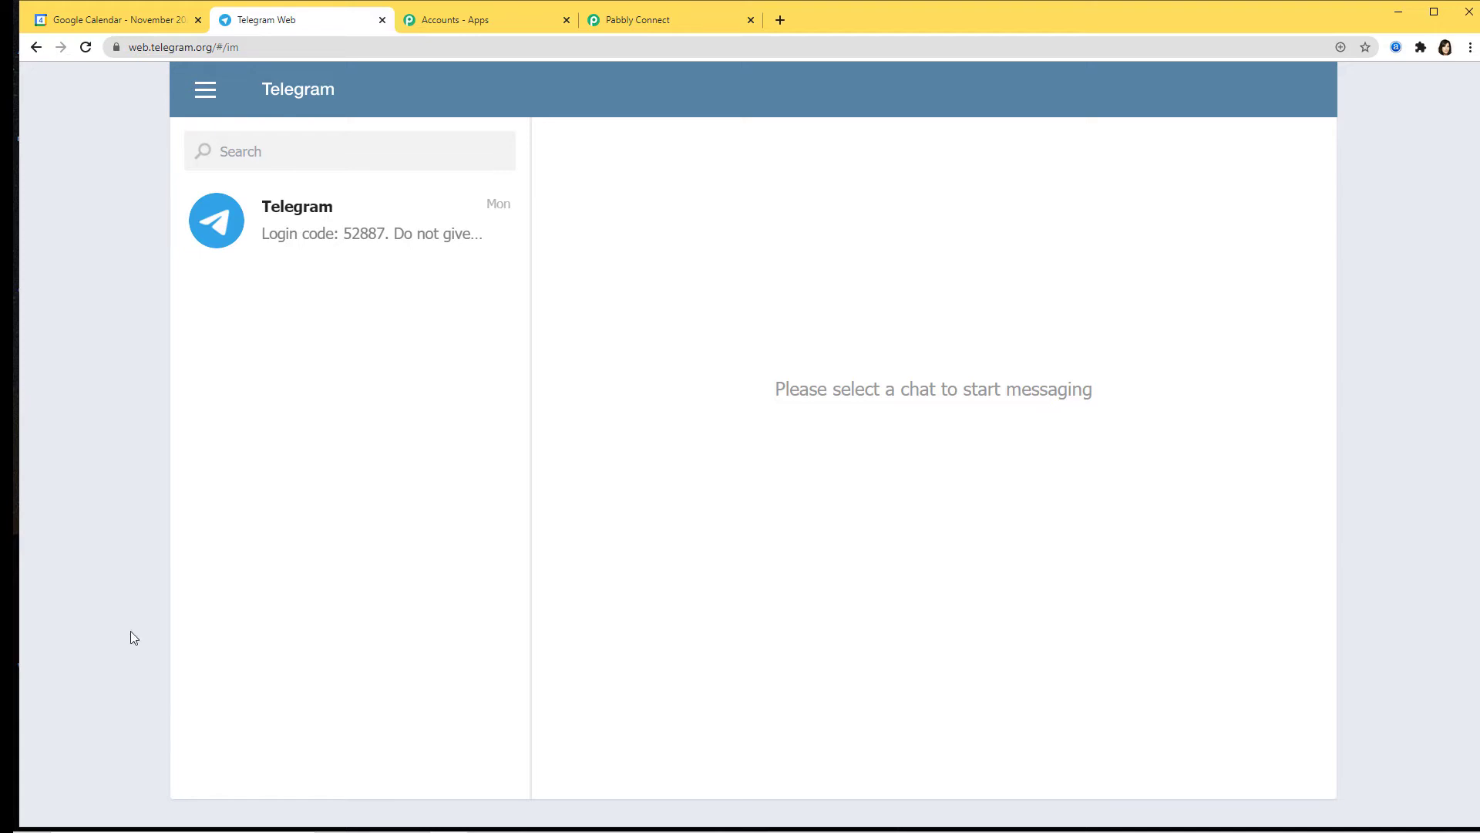
Step: Find the verified BotFather via search, start its chat, and review the command list
click(503, 250)
click(332, 149)
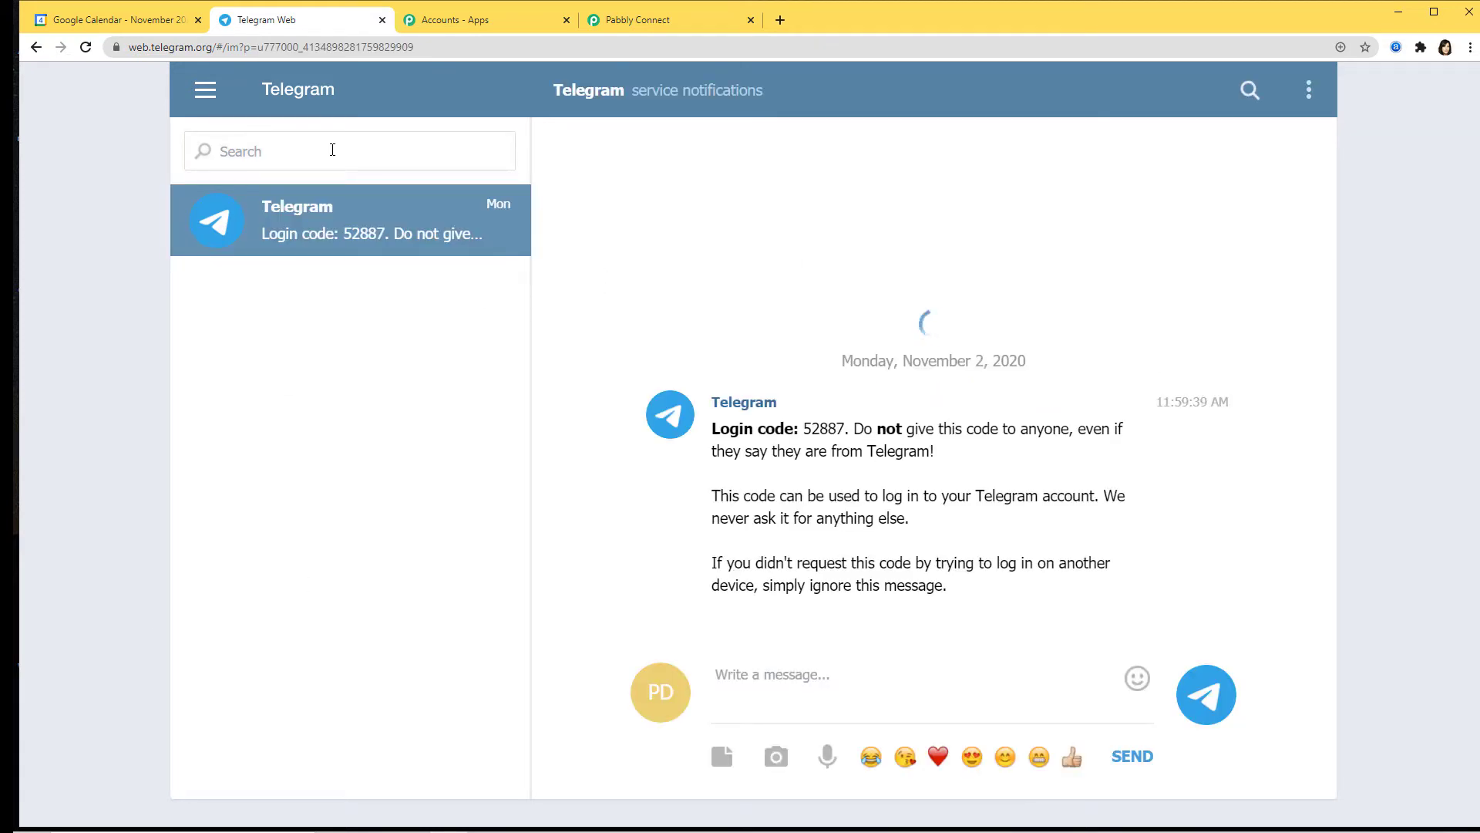
text(Bot)
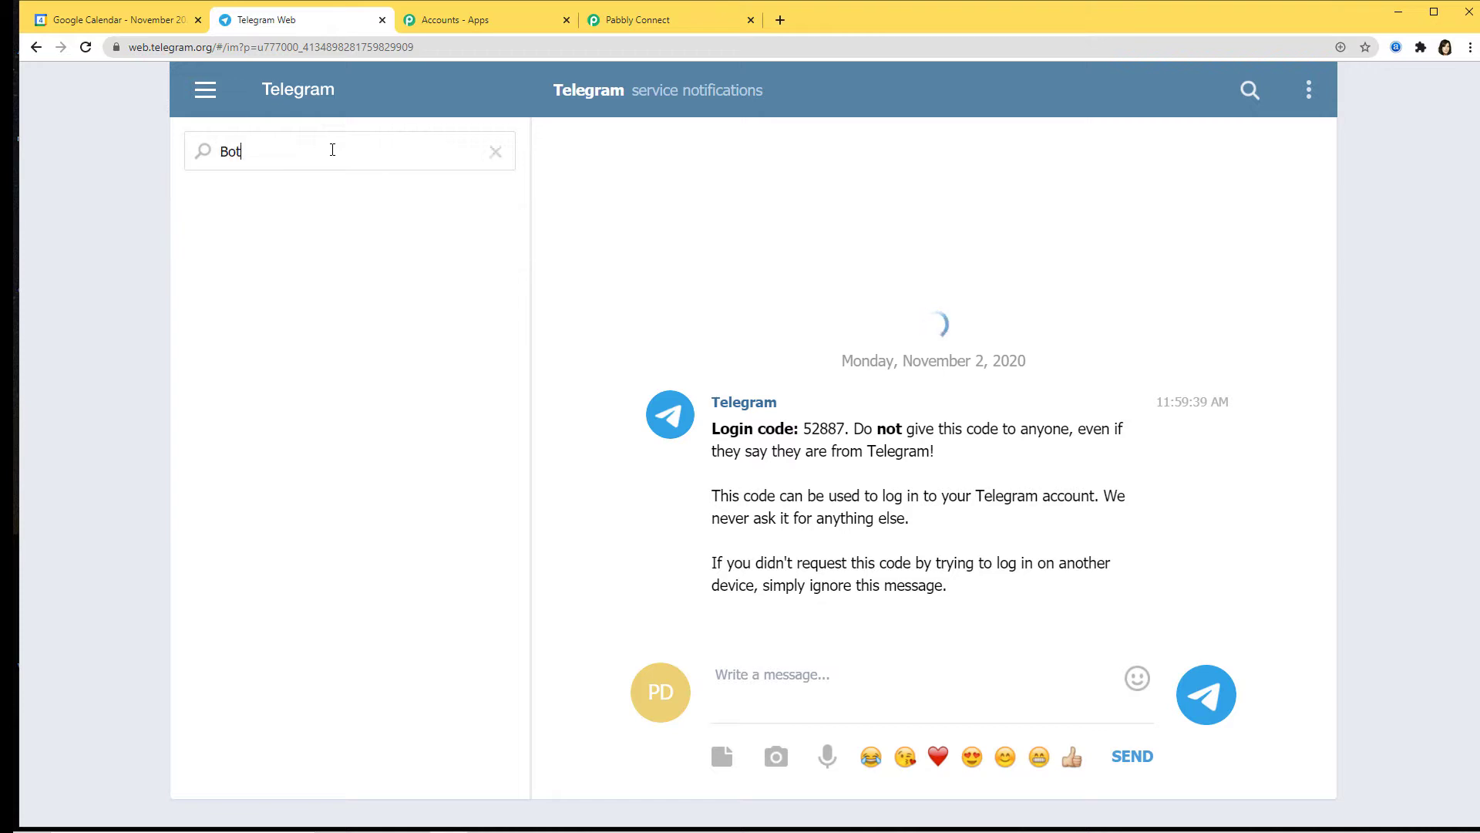
text(father)
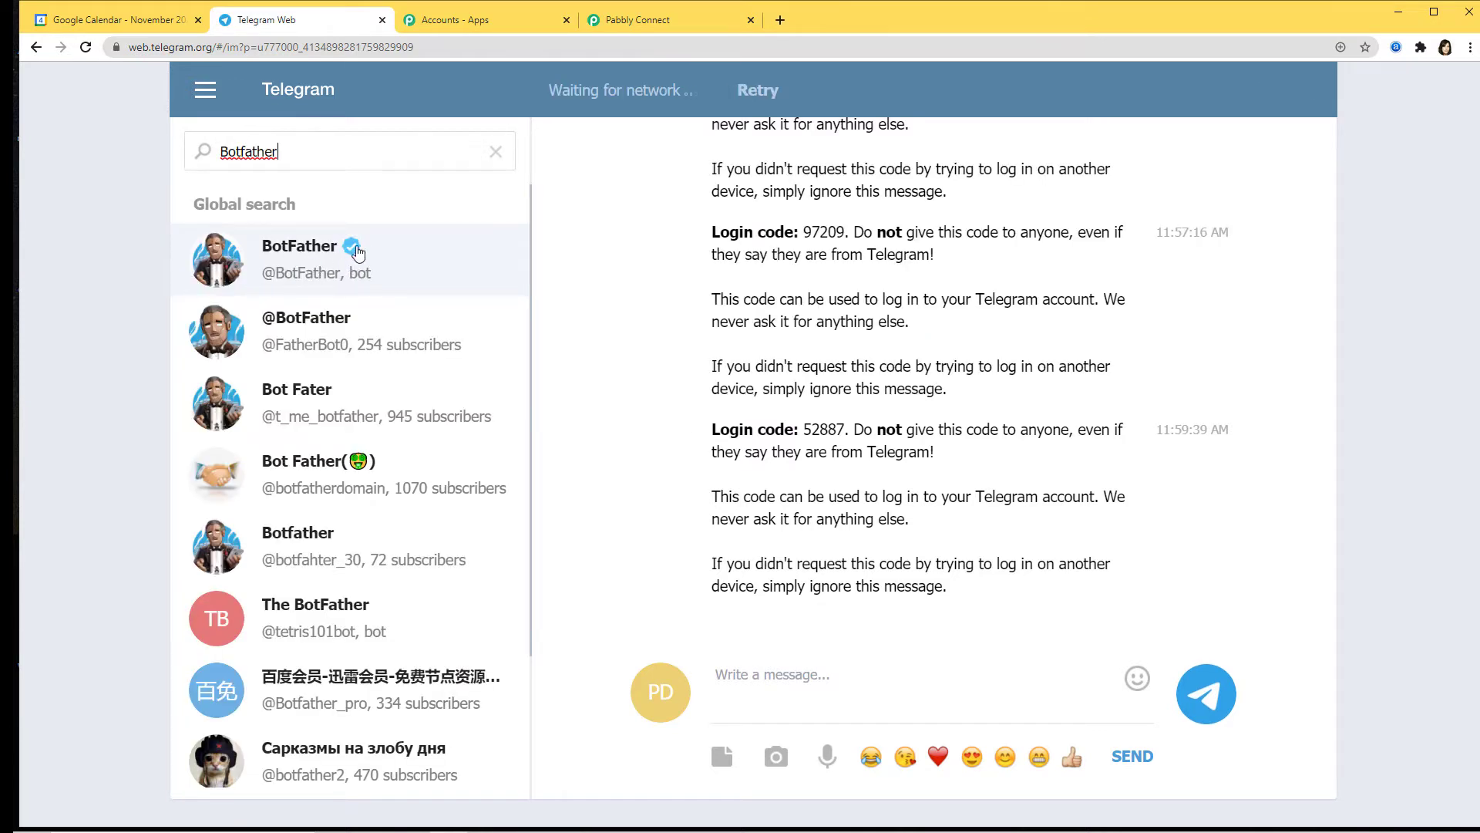
click(307, 286)
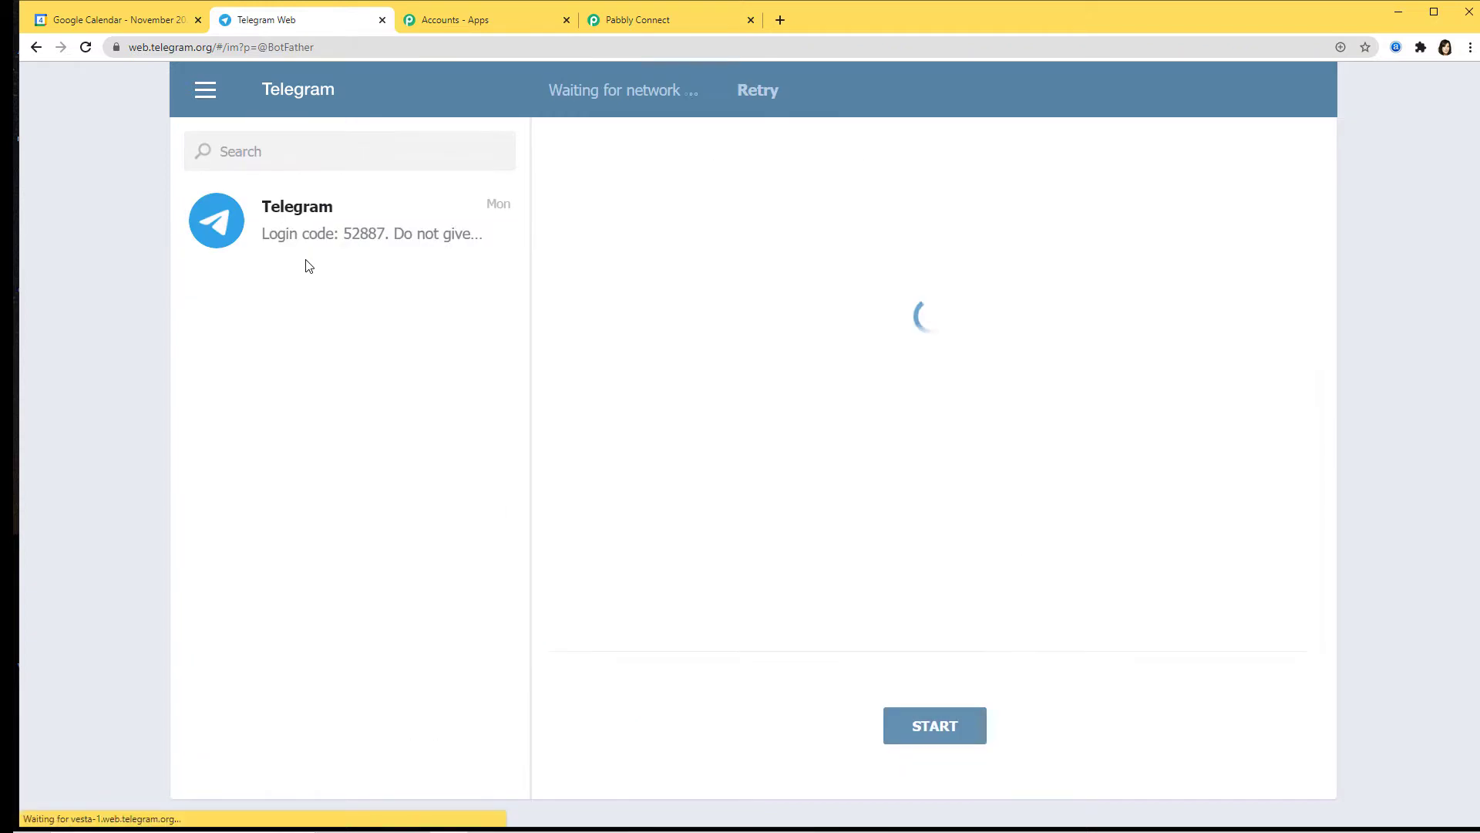
click(924, 731)
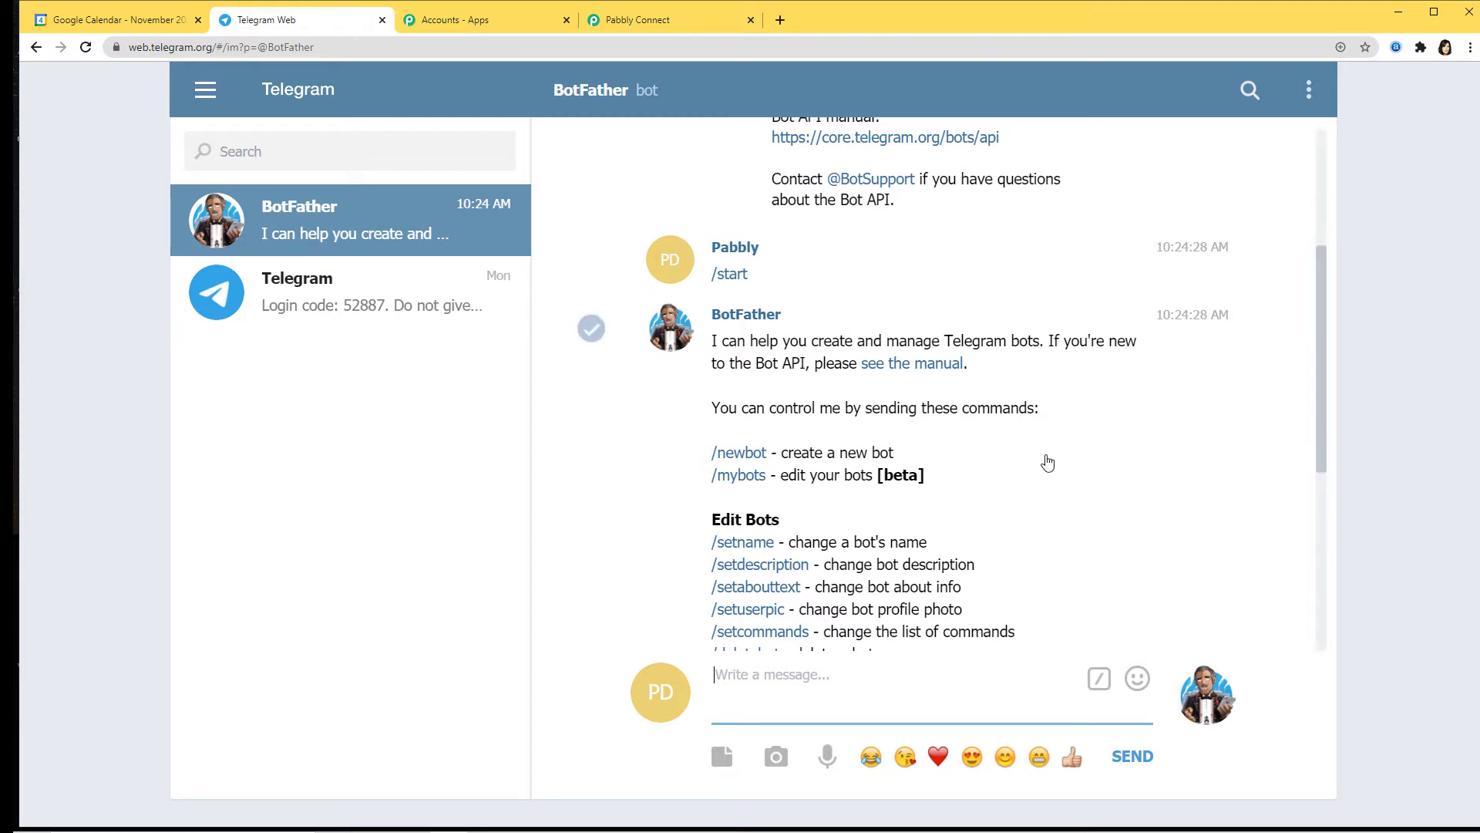
scroll(851, 515, down, 1)
scroll(851, 514, down, 5)
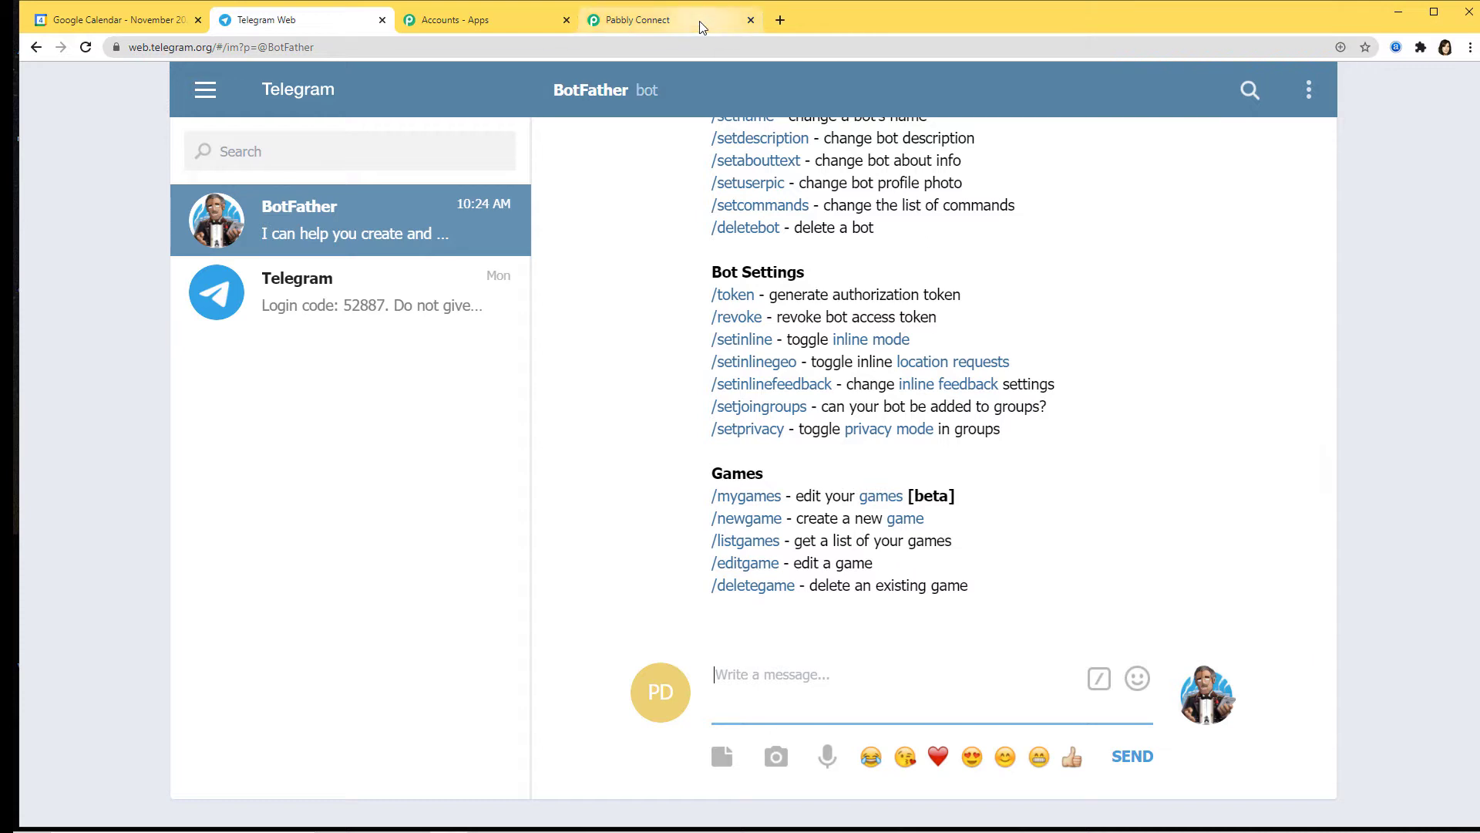
click(700, 22)
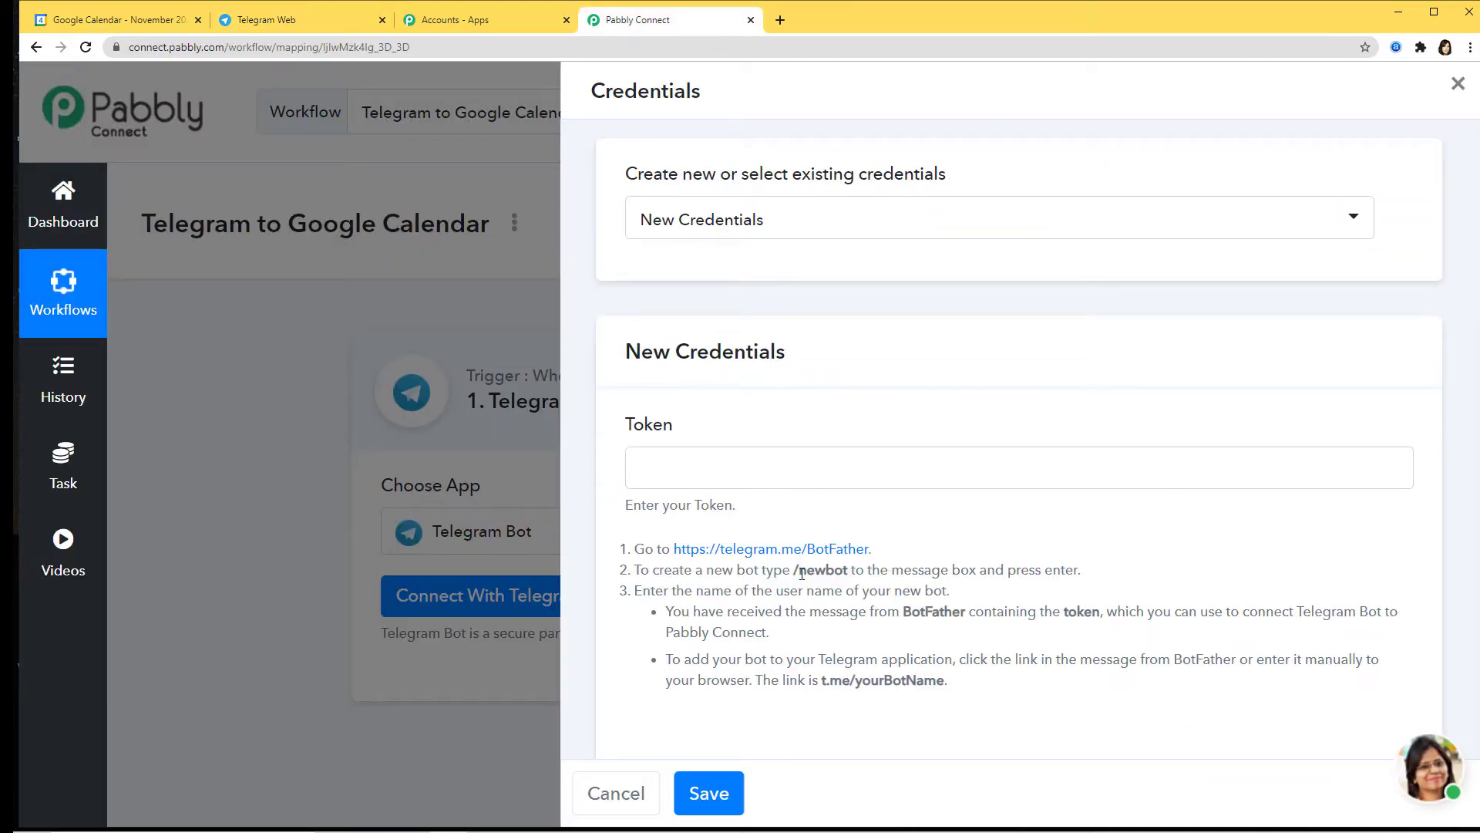
Step: Check the /newbot step in Pabbly's token instructions, then return to the BotFather chat
drag(794, 572, 851, 574)
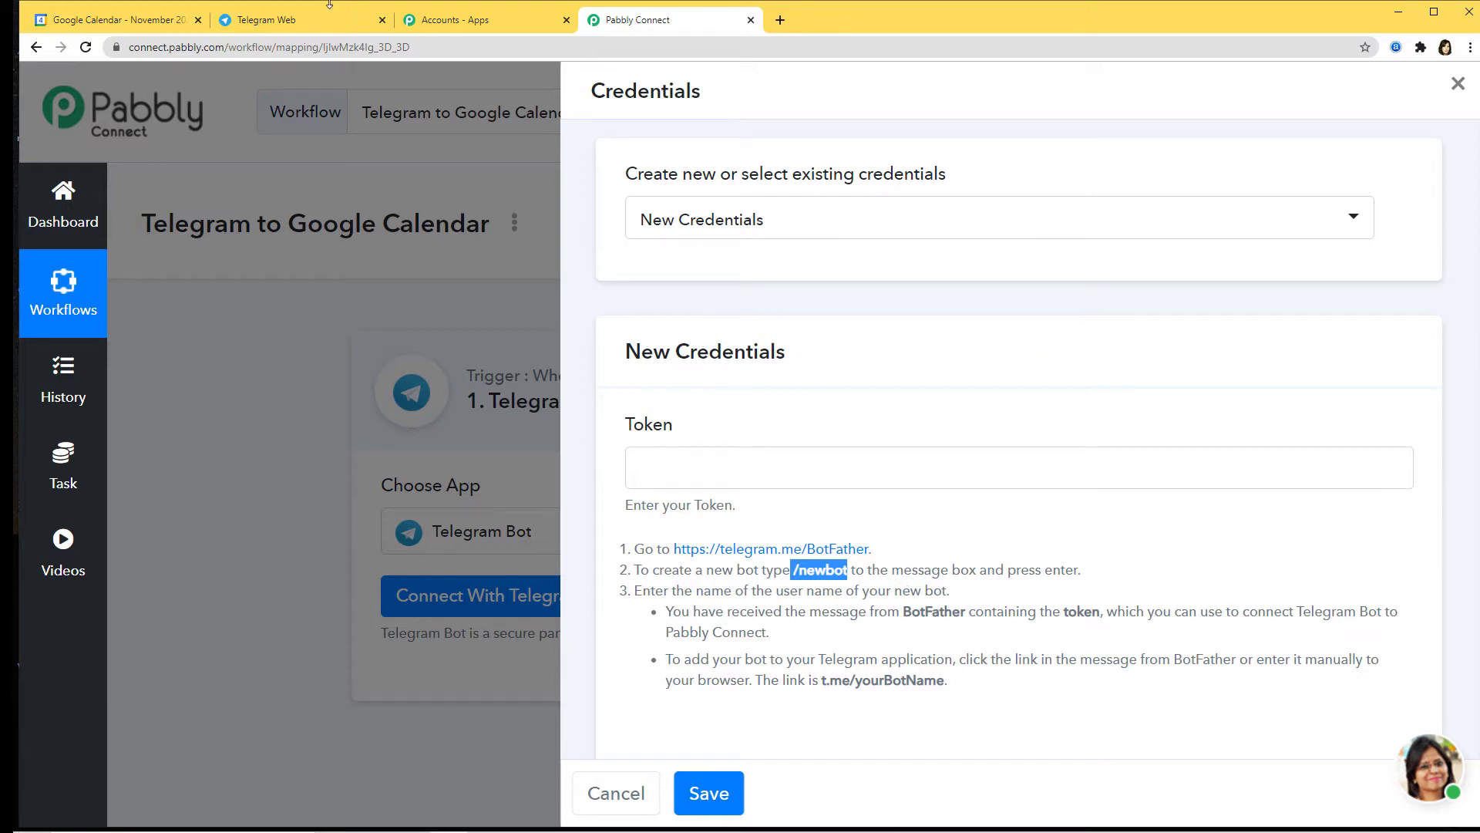
click(293, 19)
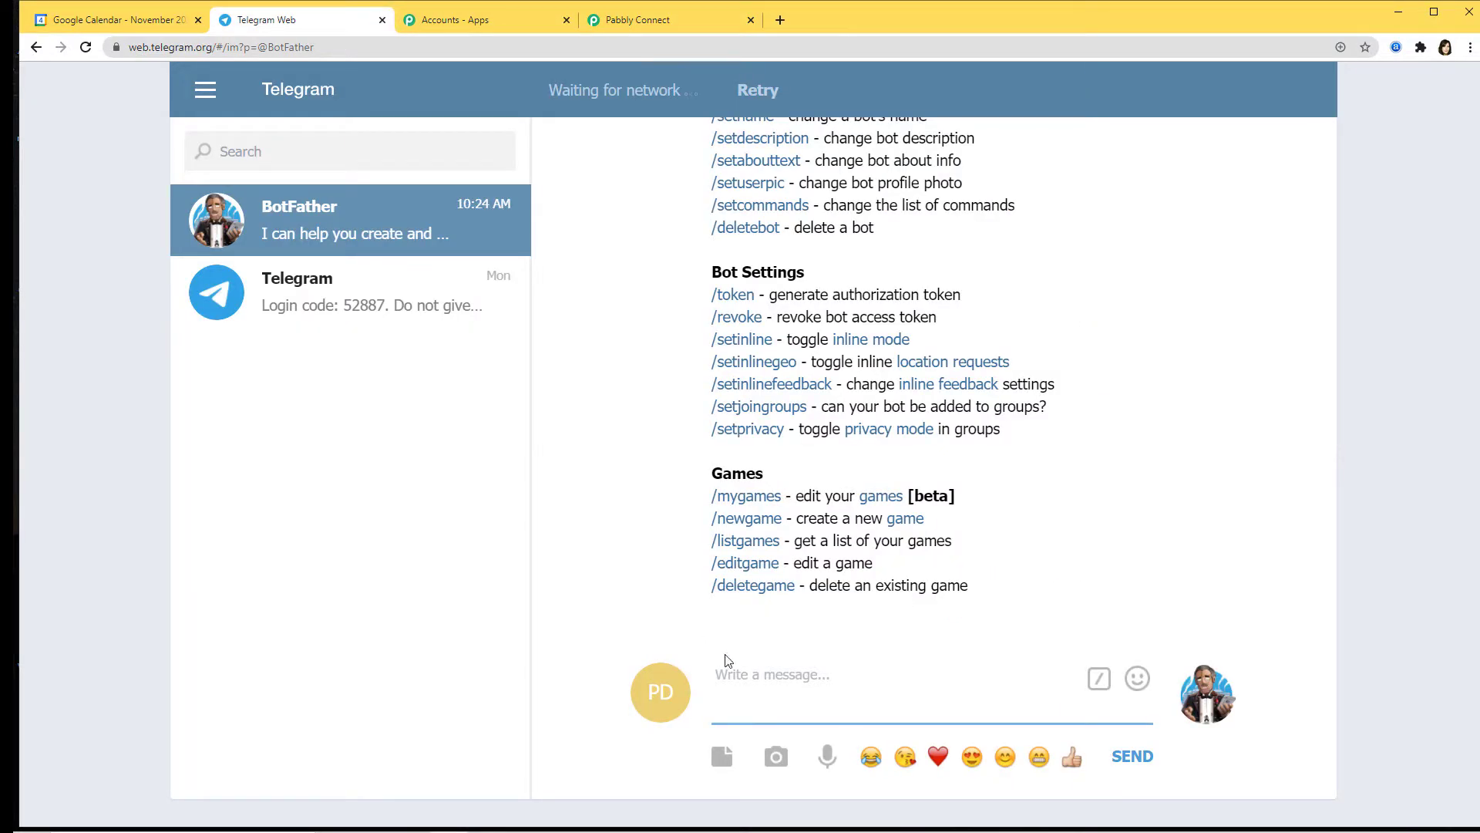
Step: Create a bot with /newbot named Googlecalendarbot and username googlecalendar_1_bot
text(/n)
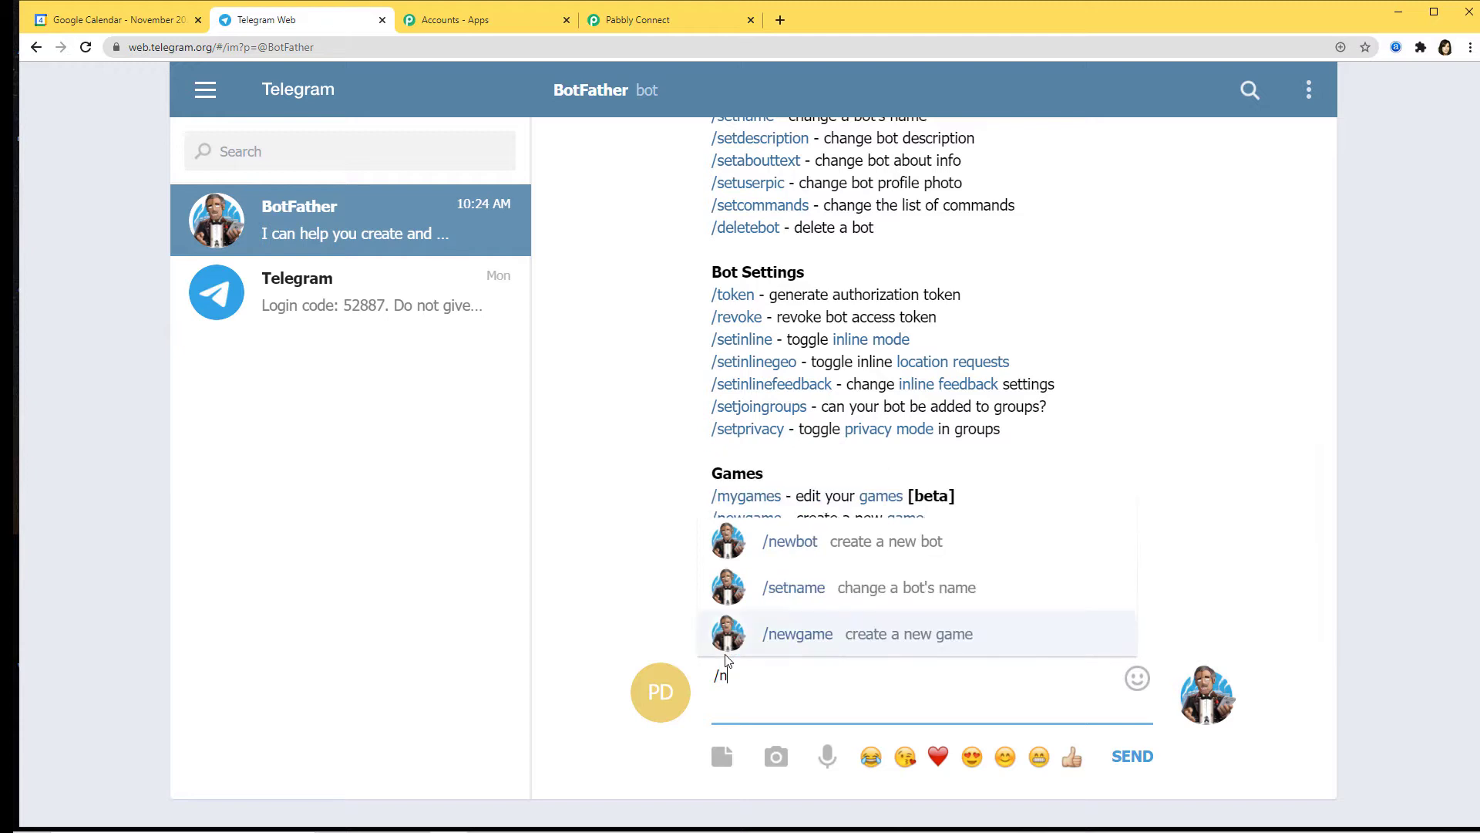
text(ewbot)
key(Return)
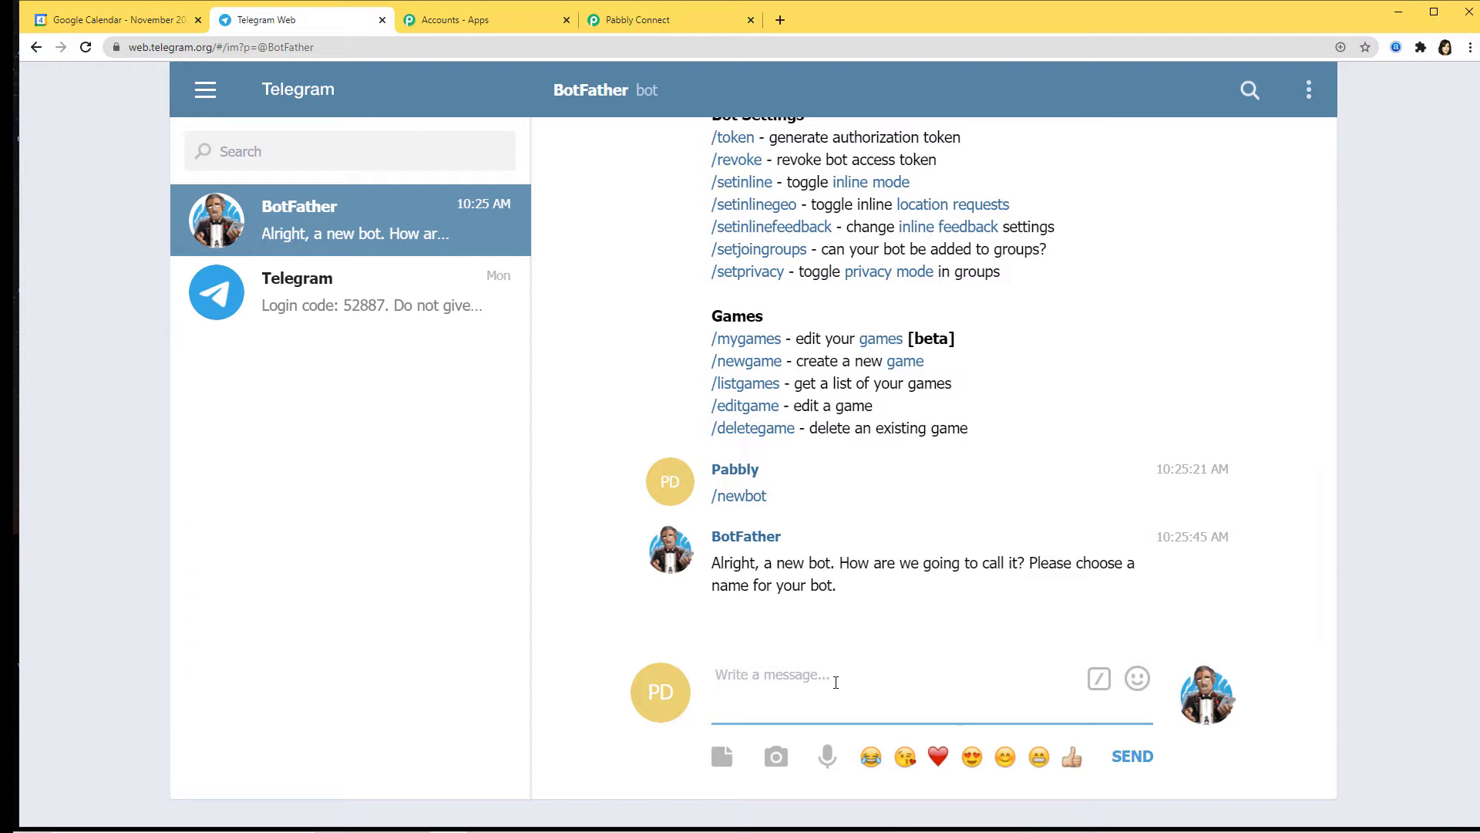
text(Googlec)
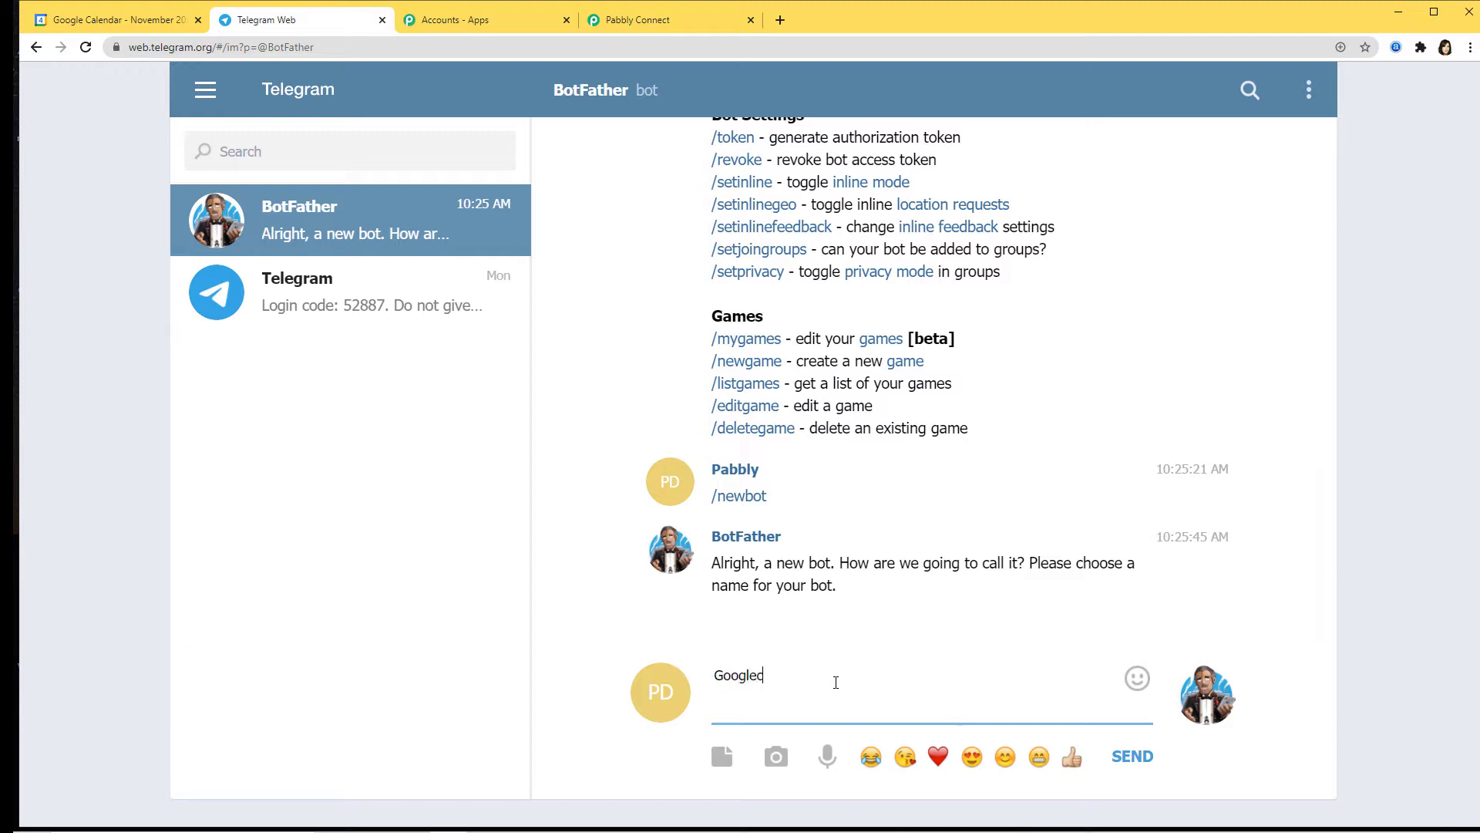
text(alendarbot)
key(Return)
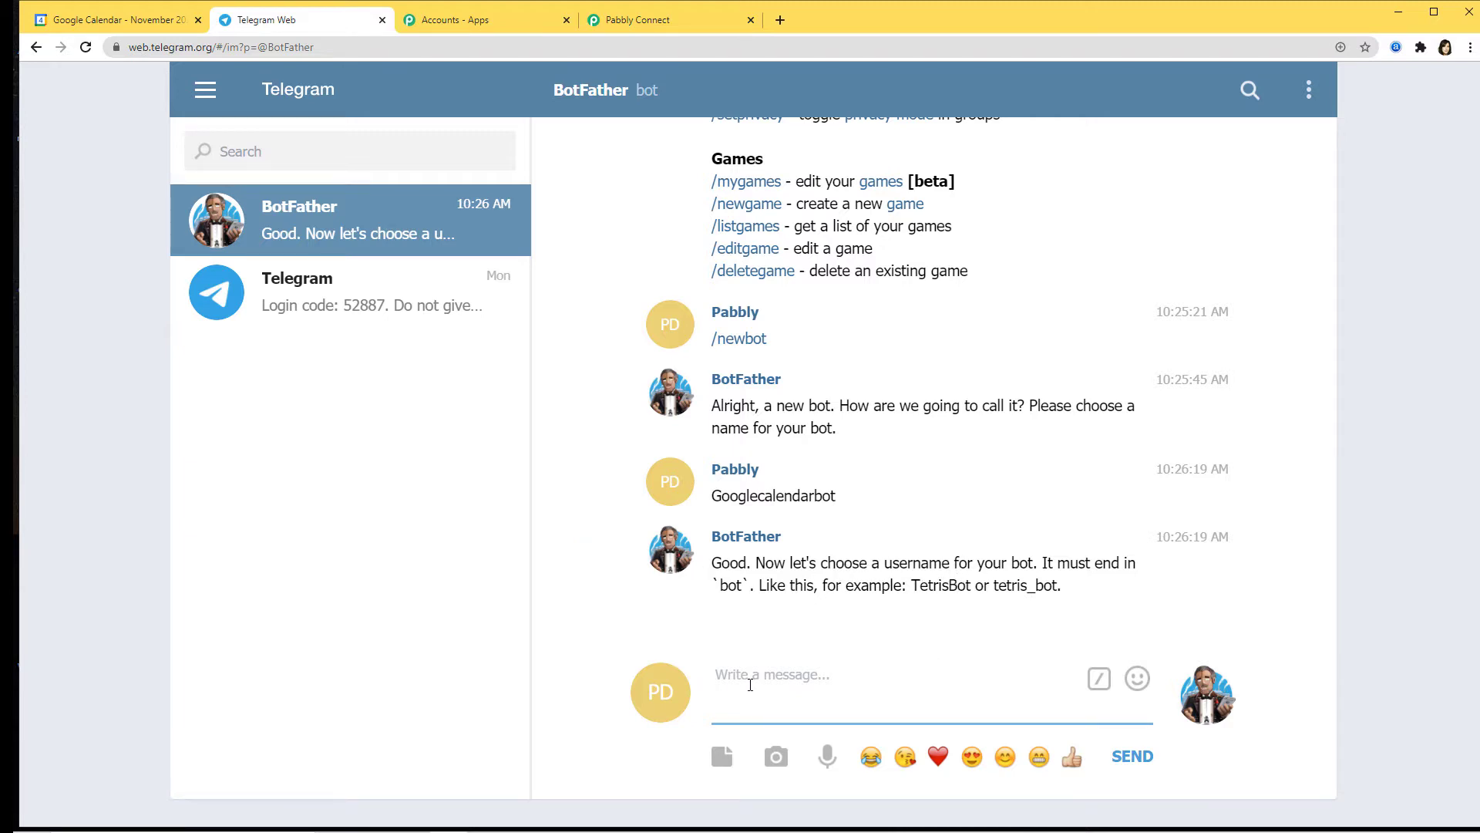
text(googlecalendar_1_bot)
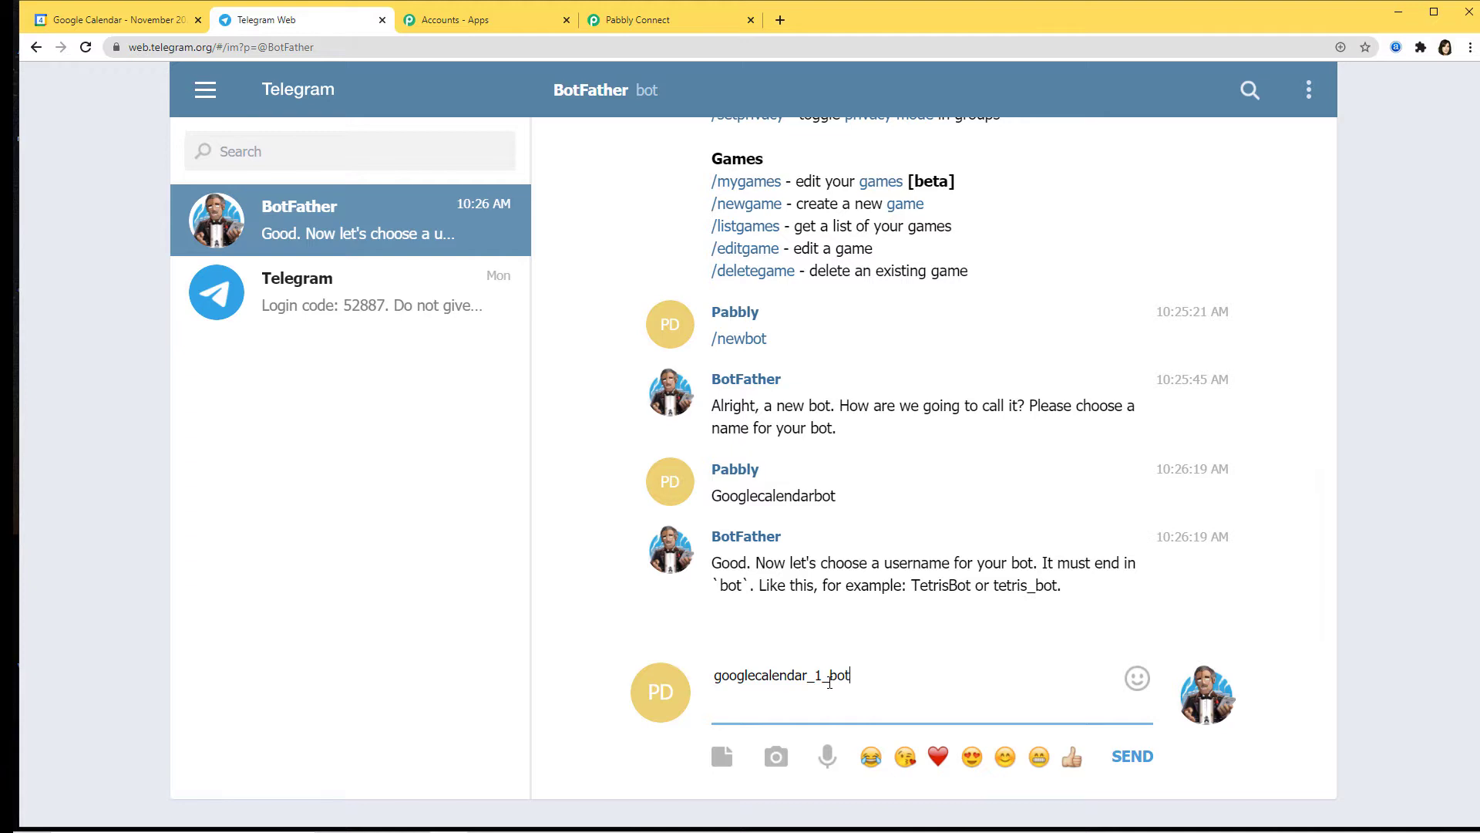
key(Return)
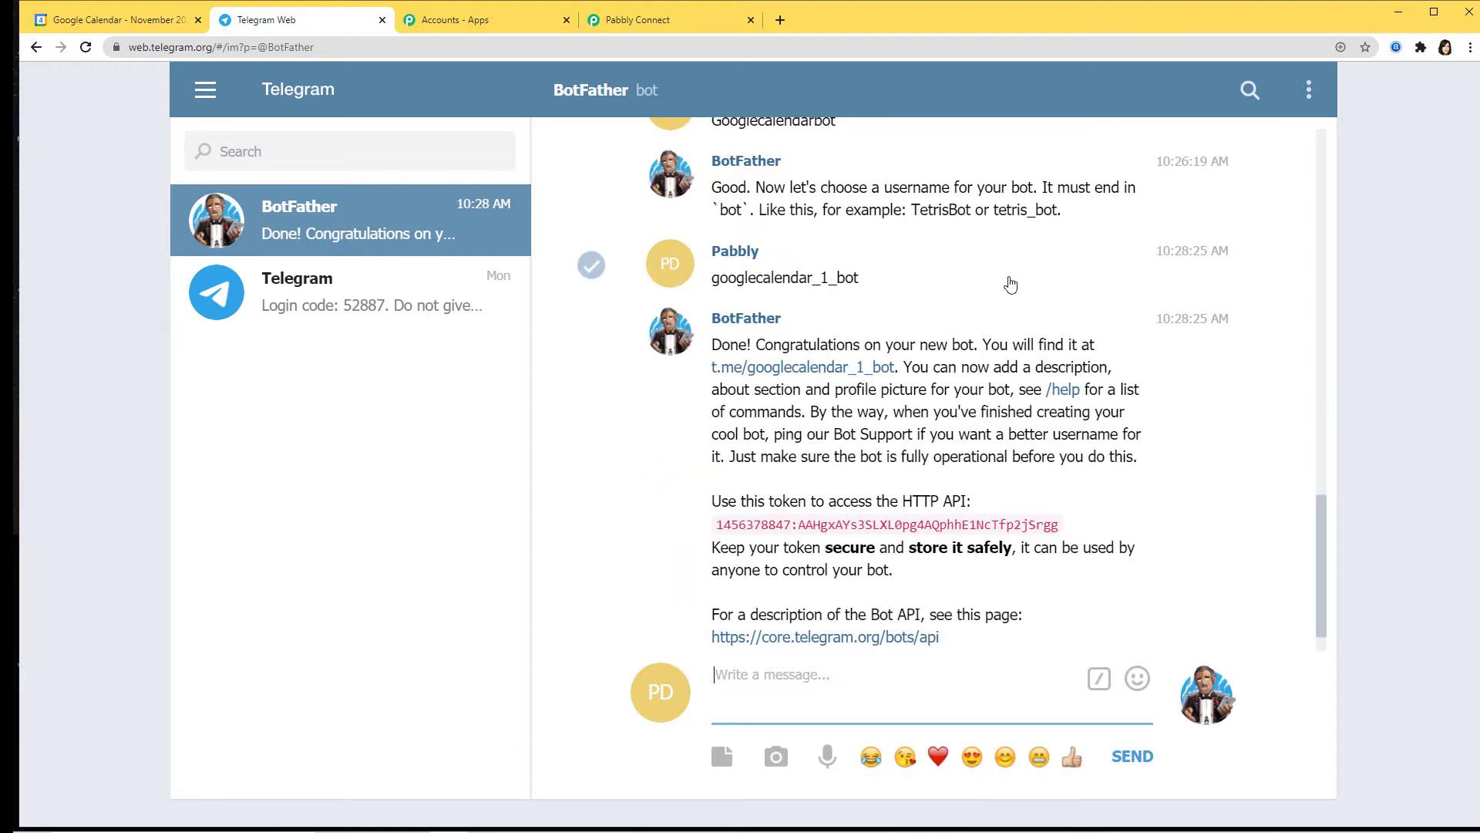
Step: Confirm the username ends in 'bot' and select the issued API token for copying
drag(865, 282, 840, 283)
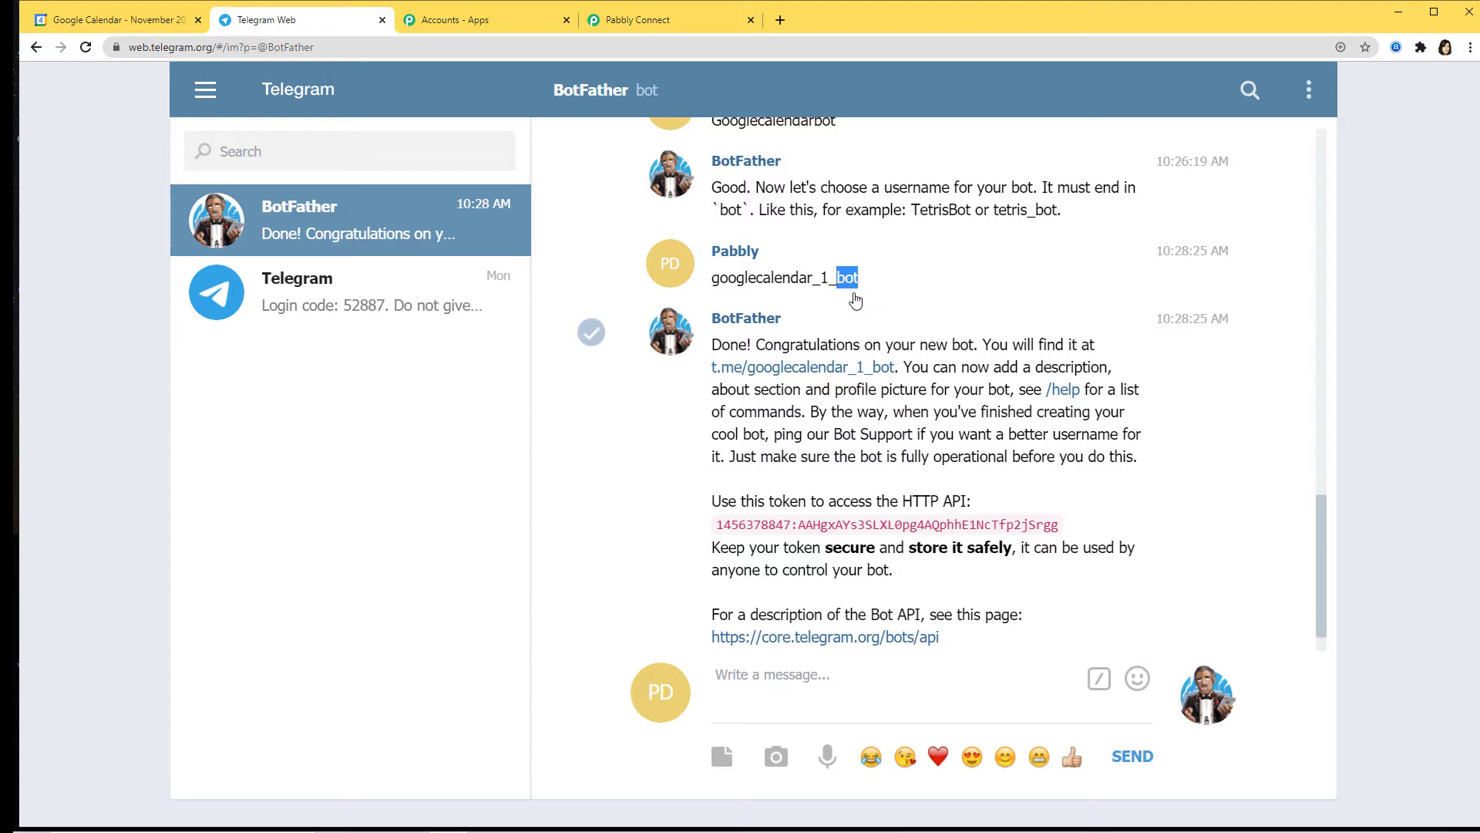
click(956, 299)
drag(1065, 527, 715, 525)
key(ctrl+c)
Step: Paste the bot's API token into the Telegram Bot credentials Token field and save
click(667, 20)
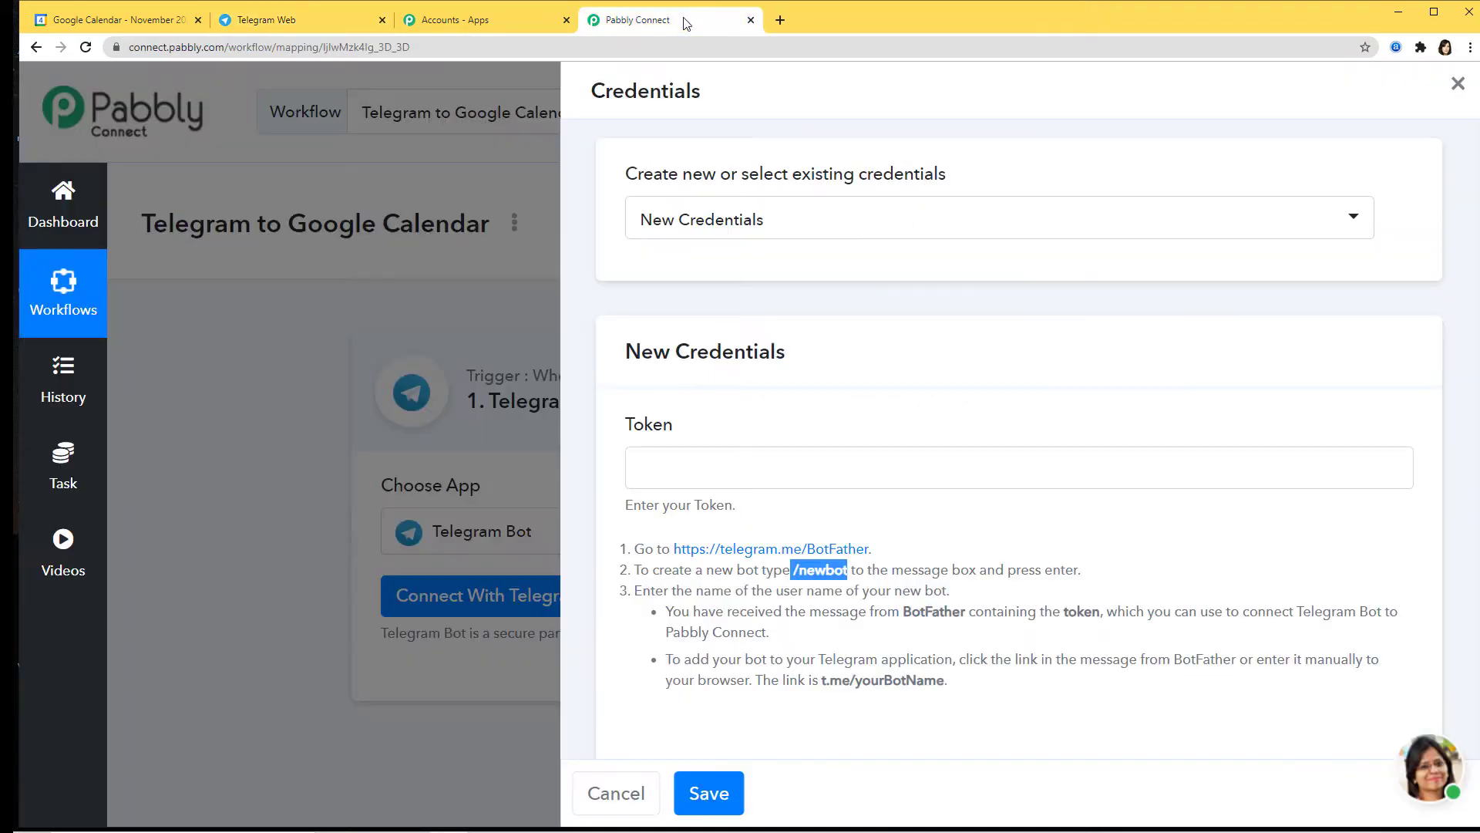
click(797, 472)
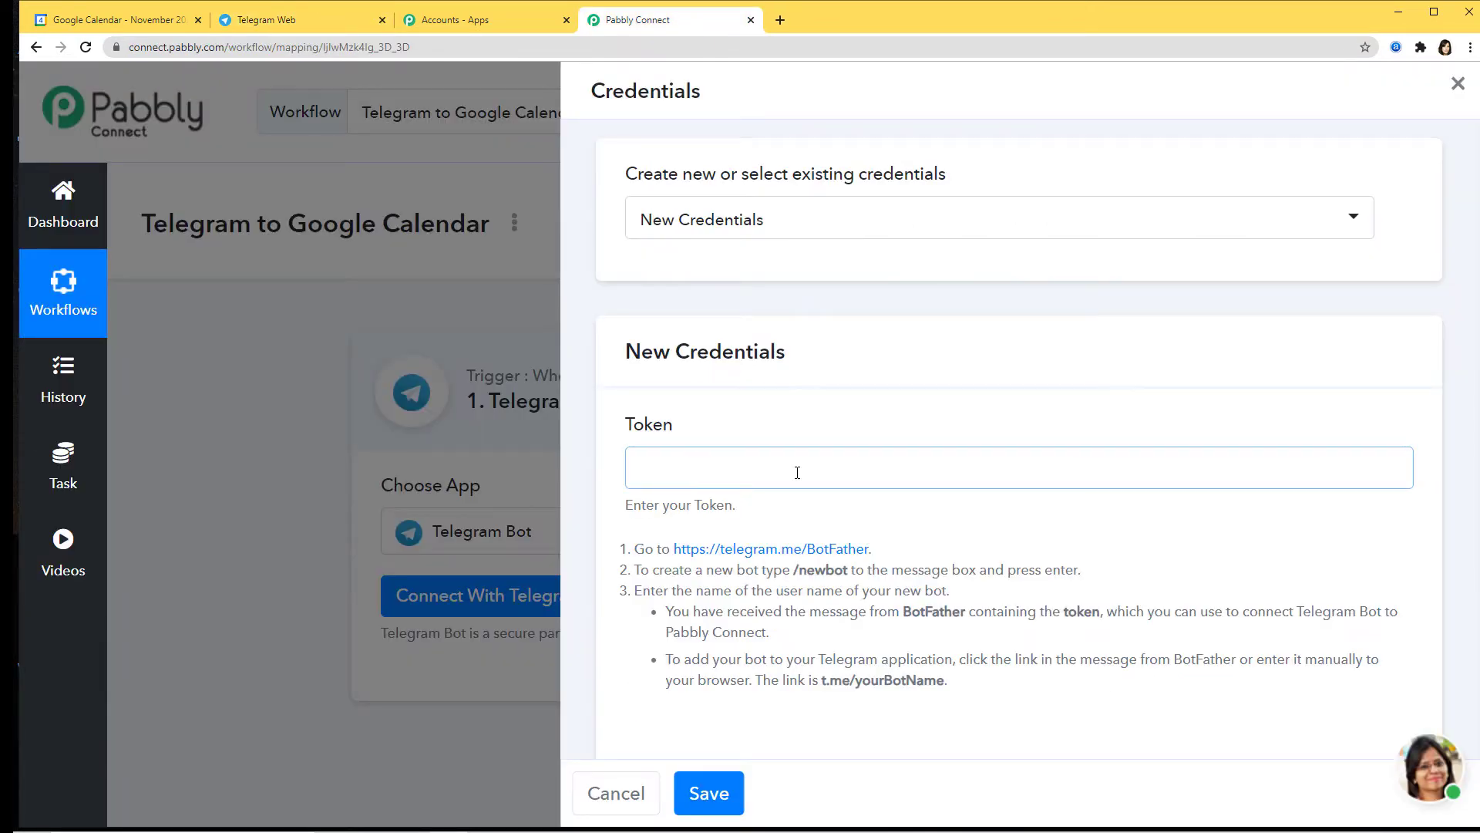
key(ctrl+v)
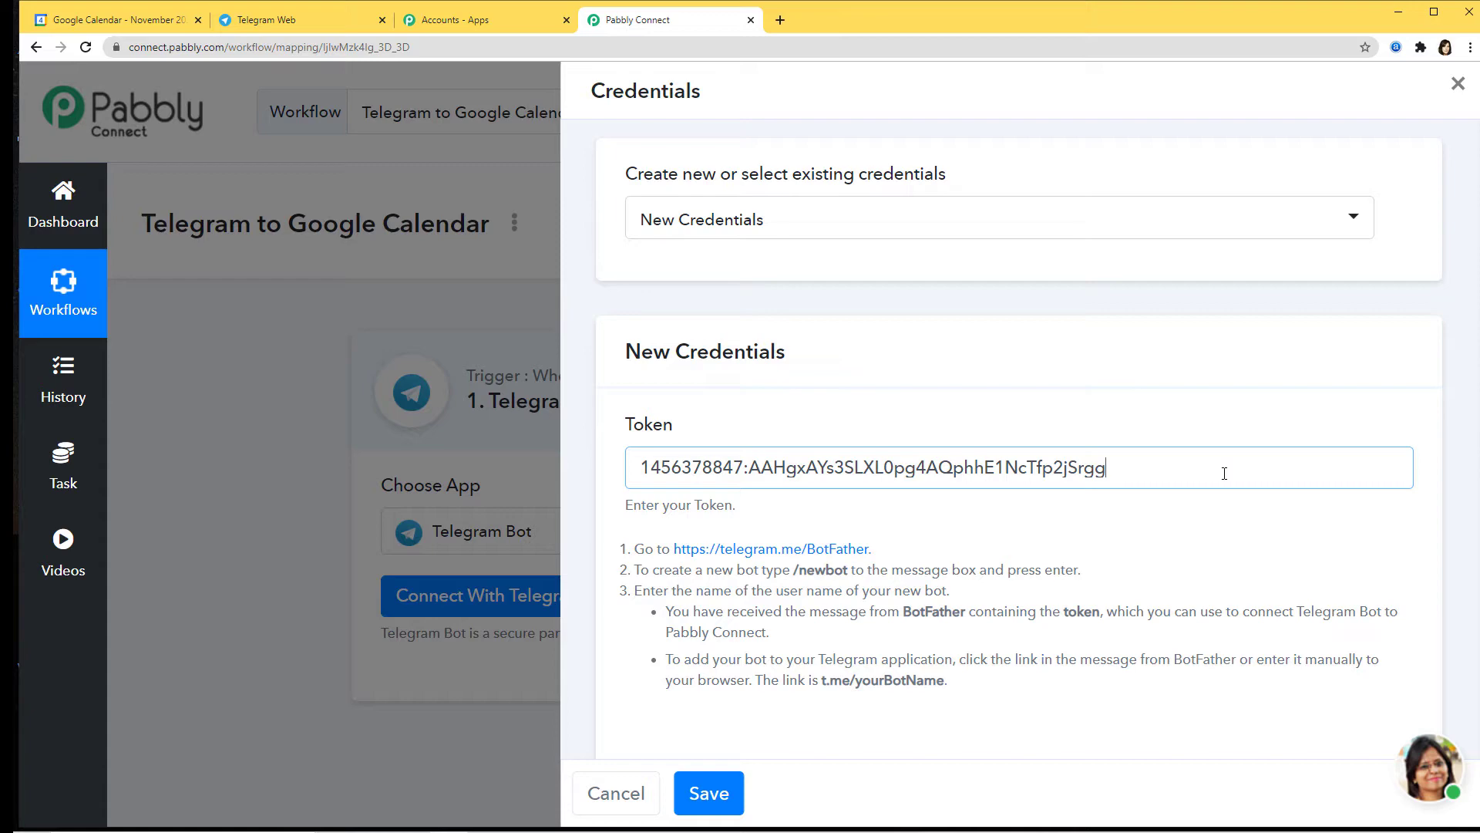
click(713, 797)
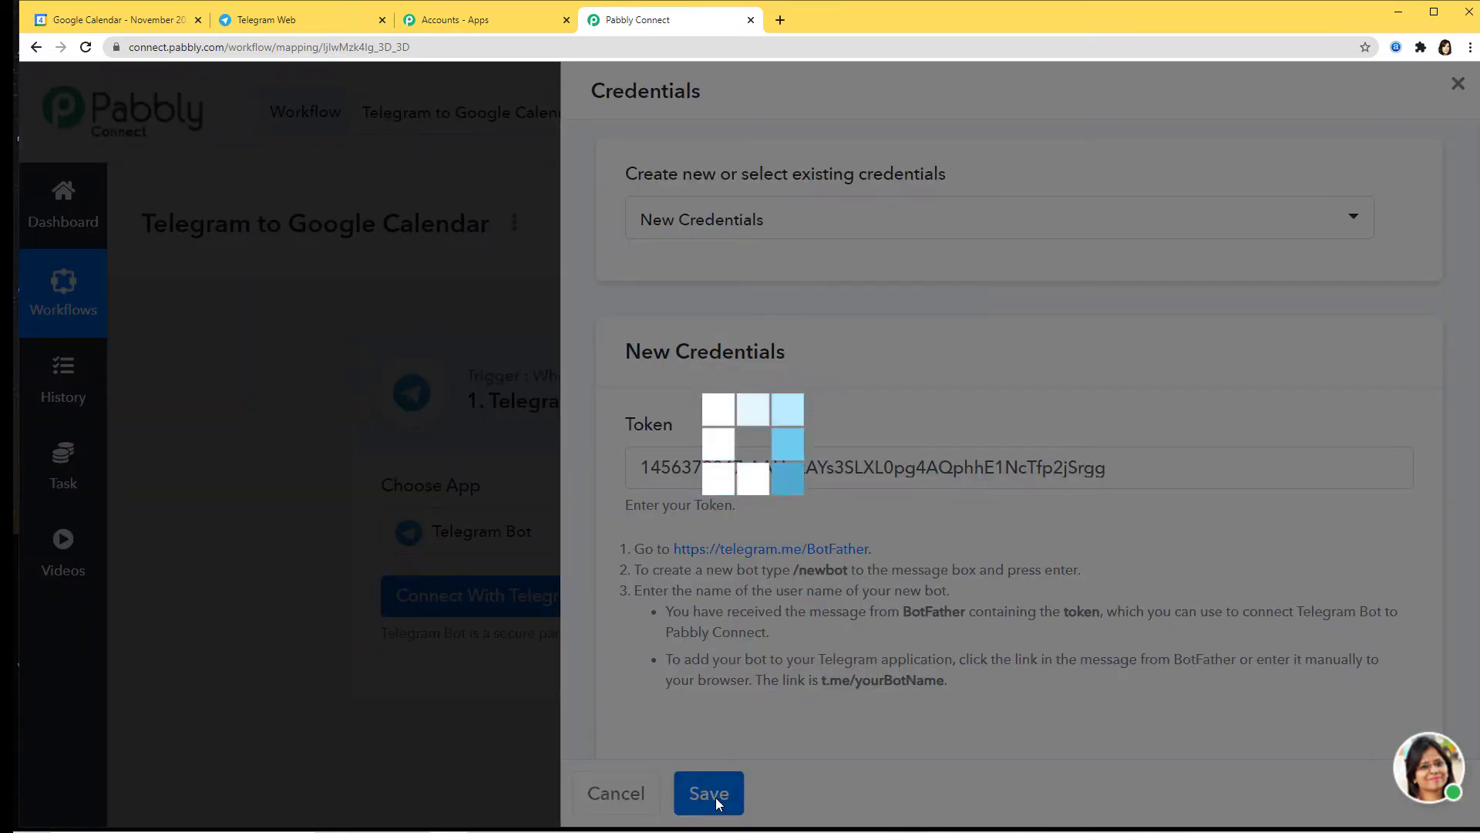
scroll(935, 636, down, 3)
scroll(935, 633, down, 1)
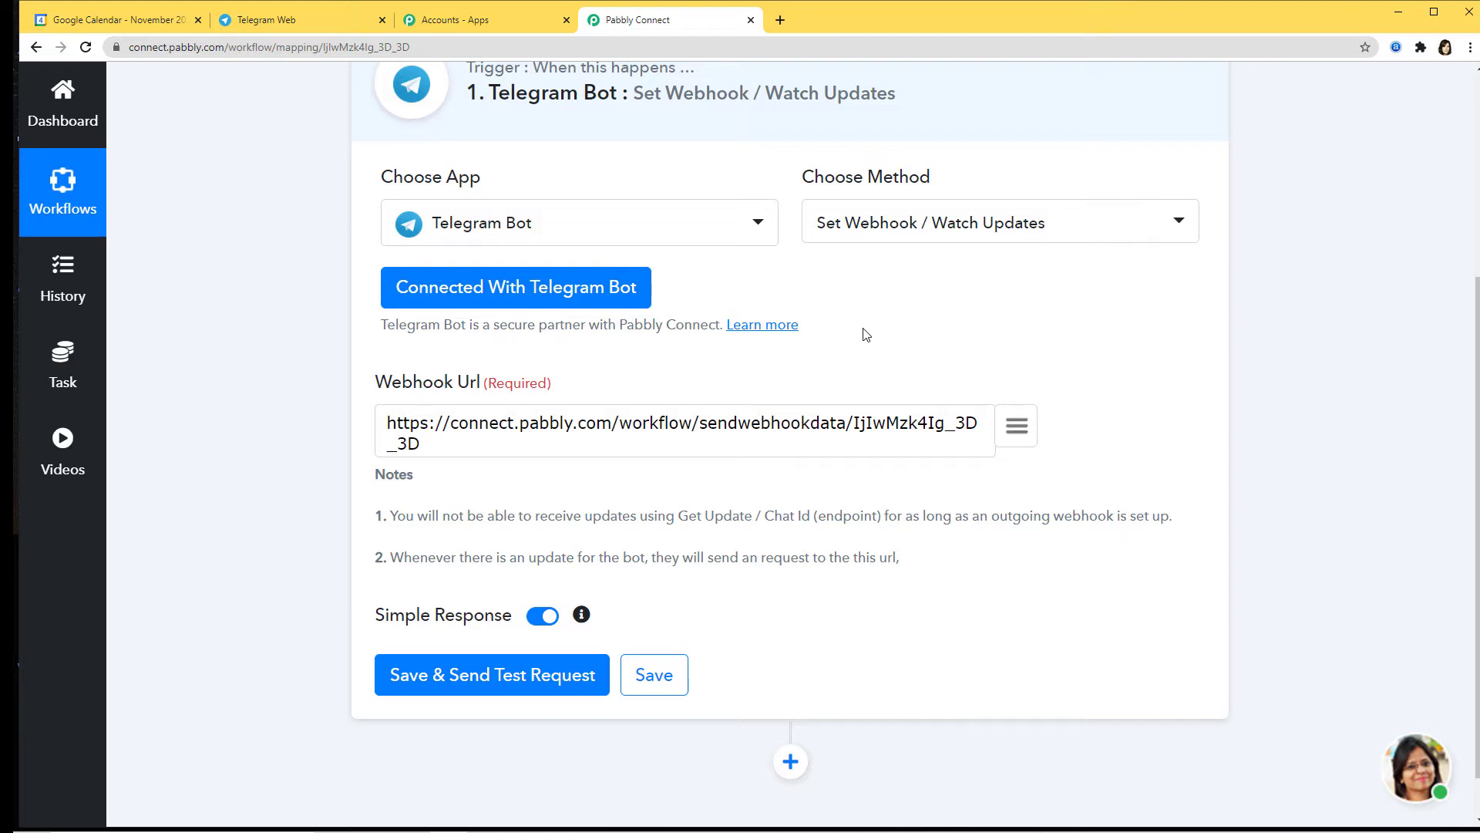
Step: Send the test request so the webhook is set, then start capturing the webhook response
scroll(869, 334, down, 1)
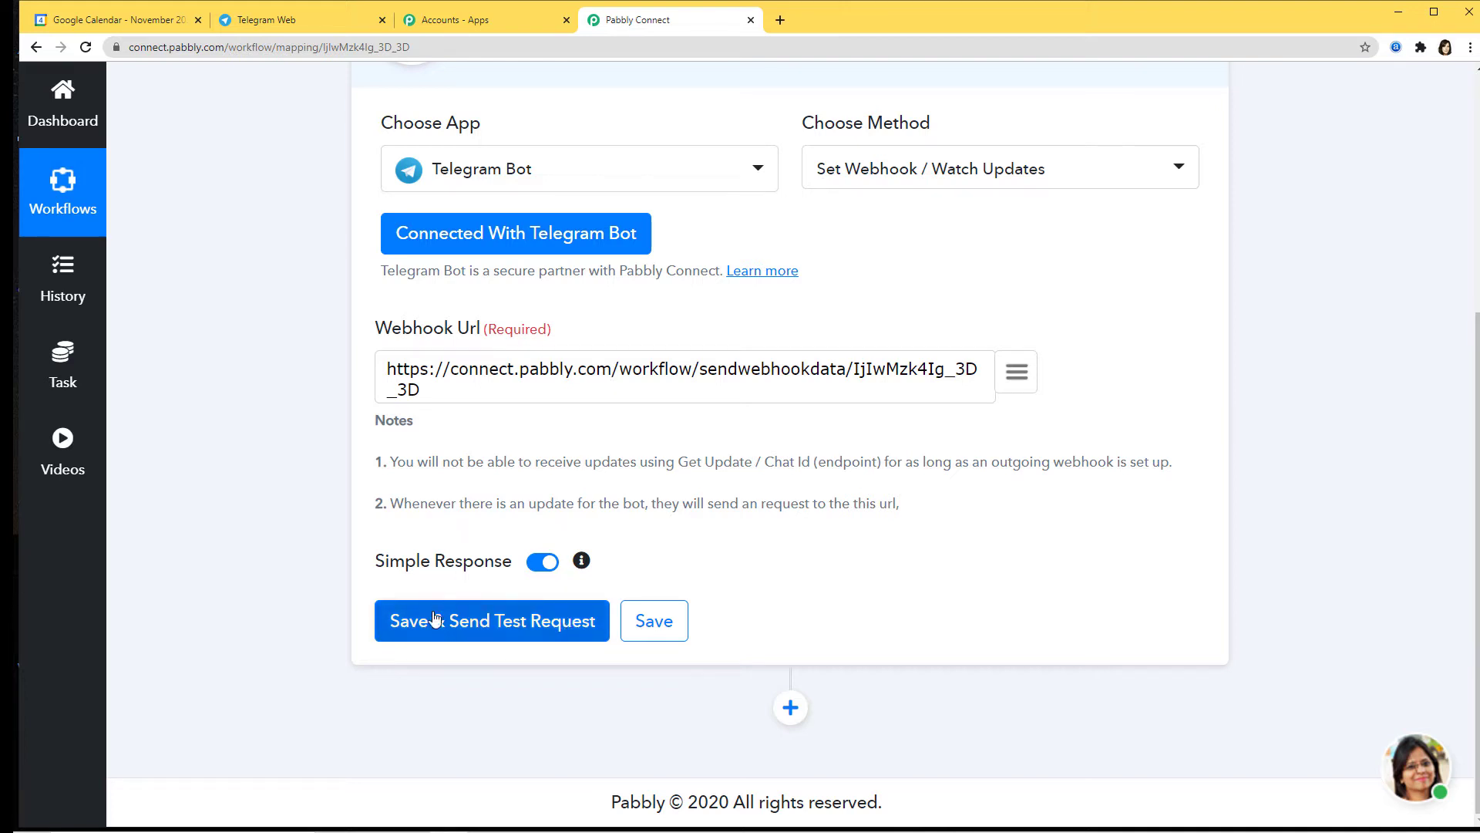
click(514, 631)
scroll(792, 575, down, 2)
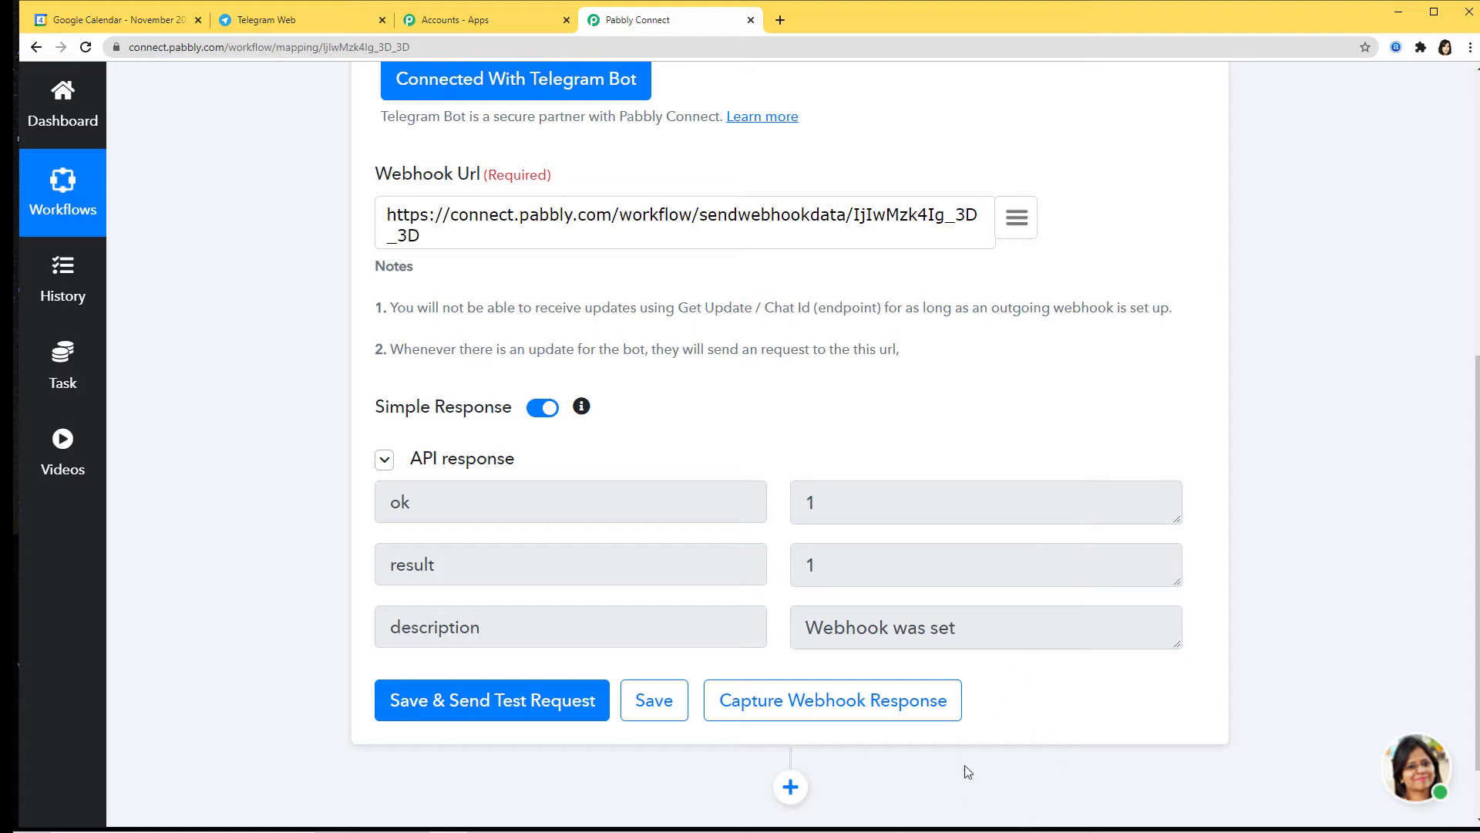
click(868, 693)
click(311, 22)
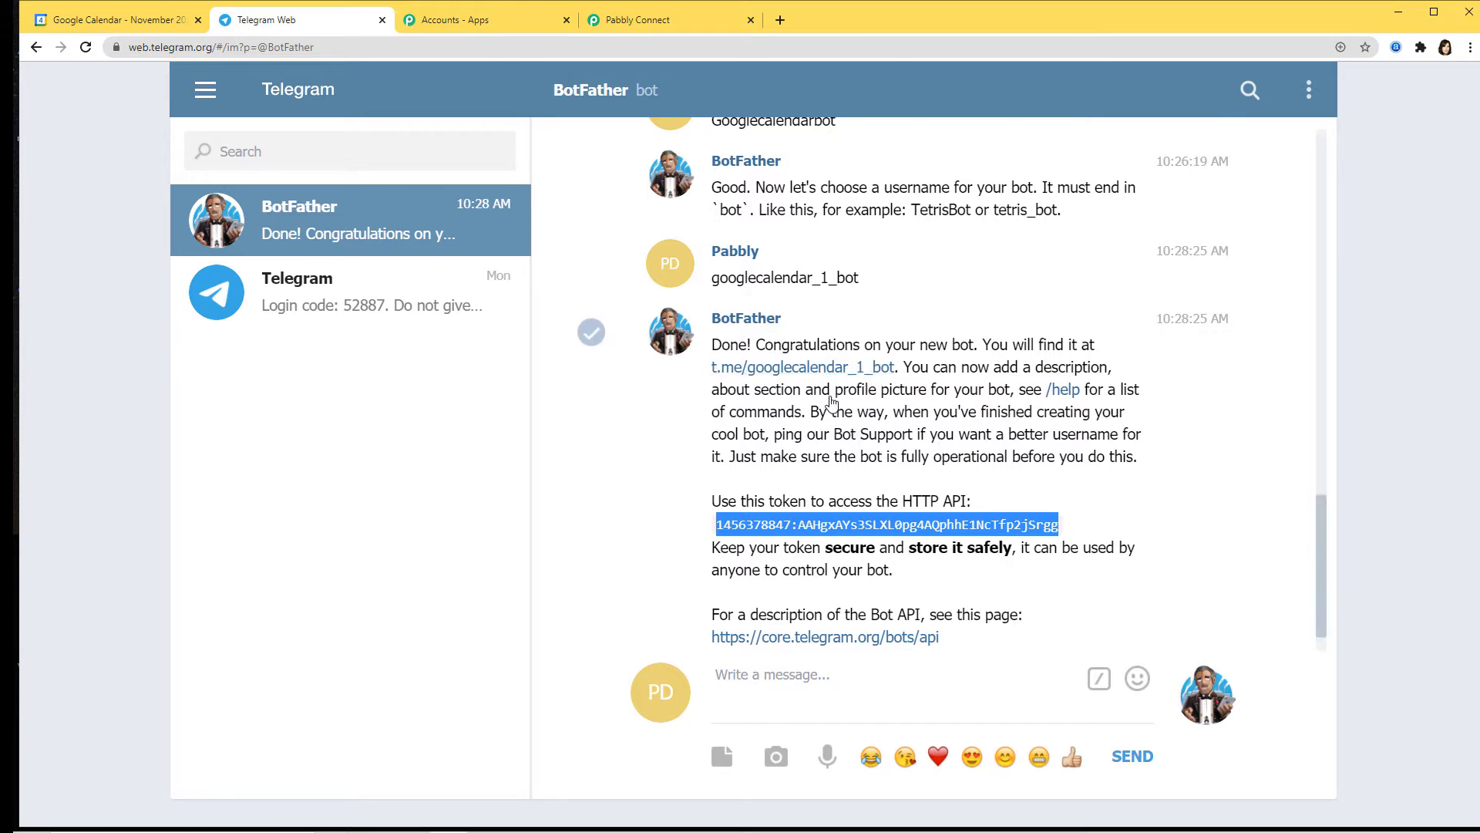
Step: Open a chat with Googlecalendarbot from BotFather's t.me/googlecalendar_1_bot link and send /start
click(832, 370)
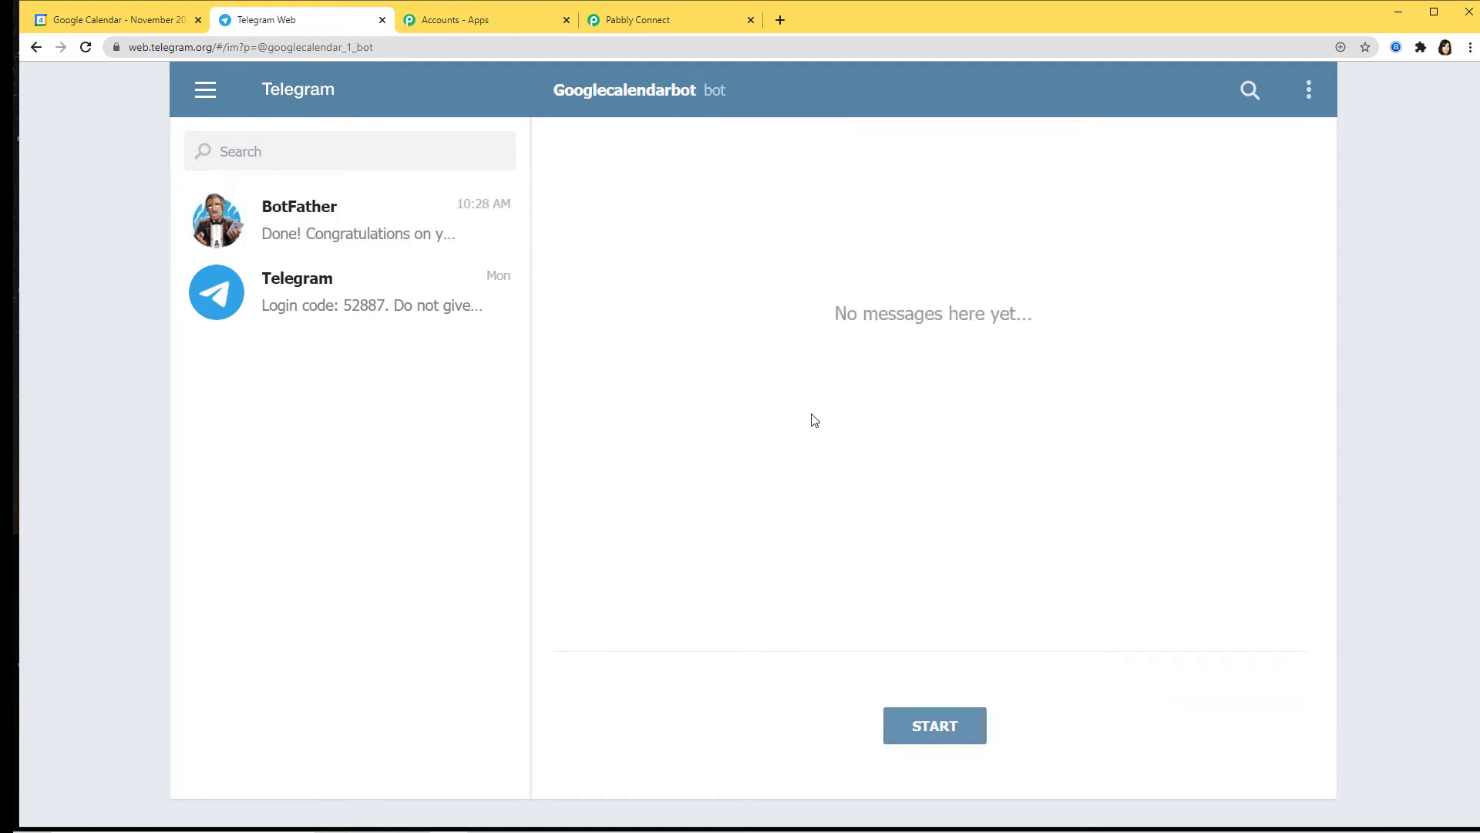
click(920, 729)
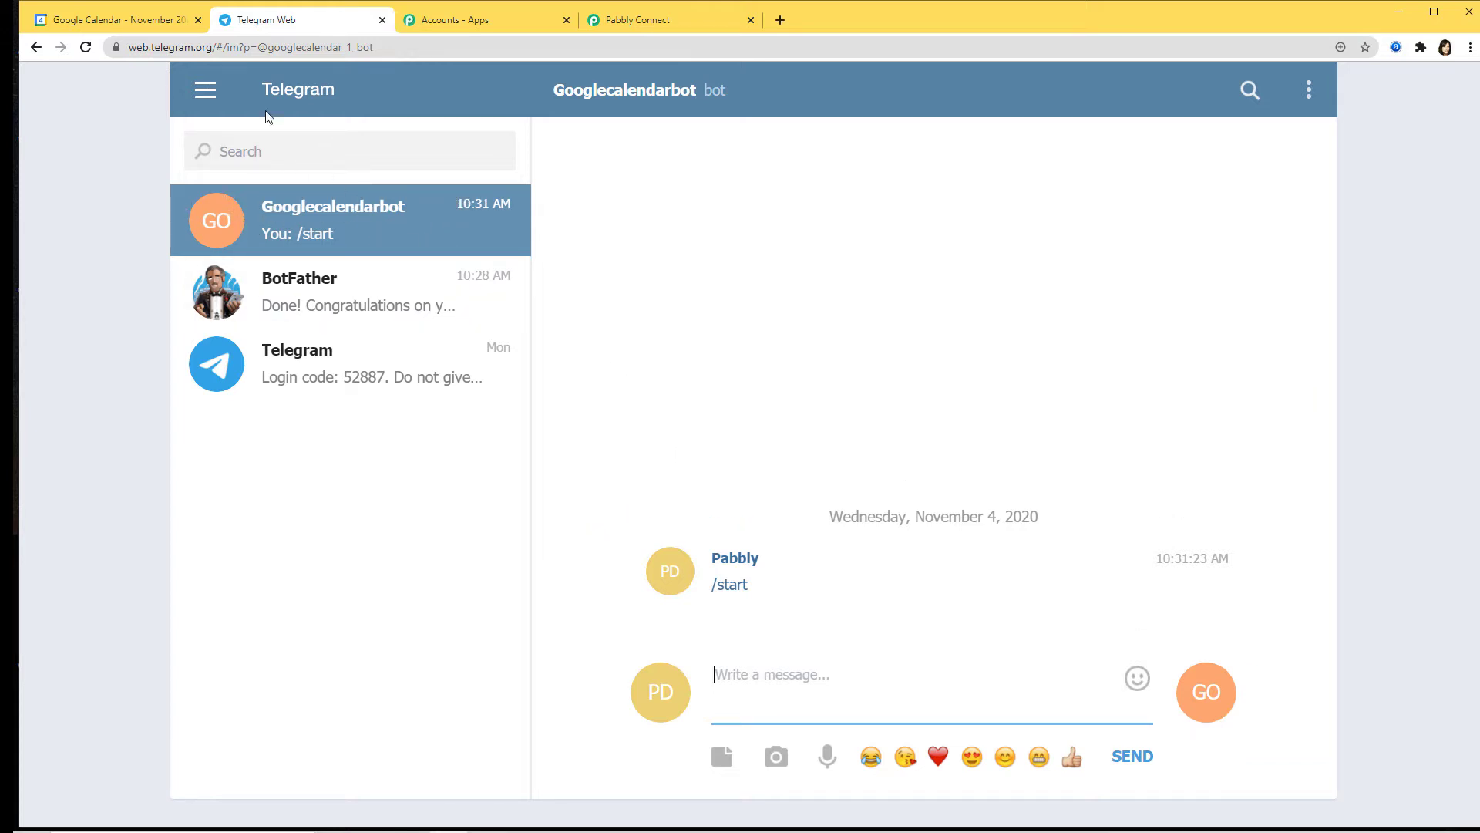
Step: Create the group 'Telegram to Google Calendar' with Googlecalendarbot added as a member
click(209, 93)
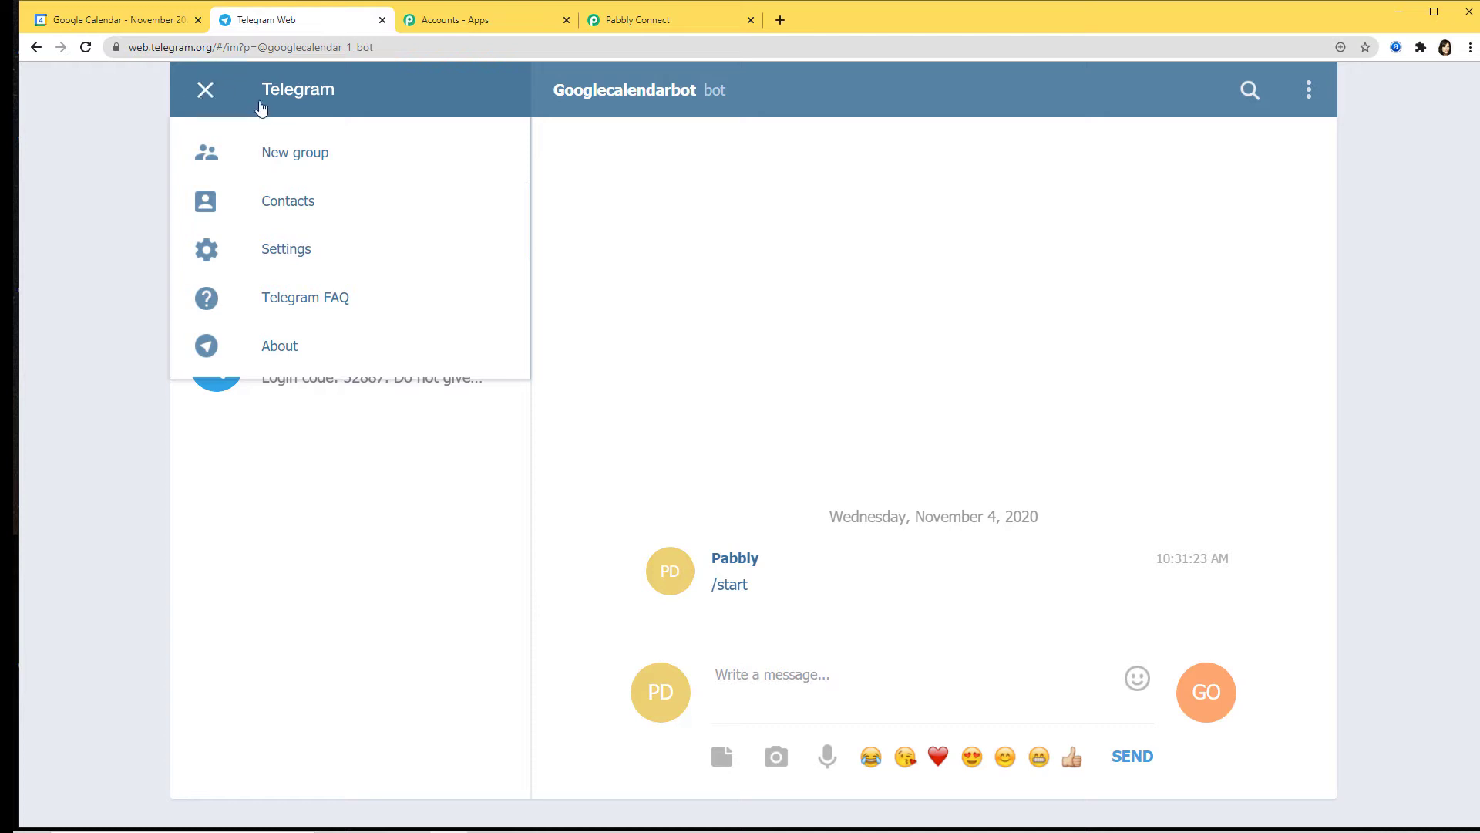
click(297, 157)
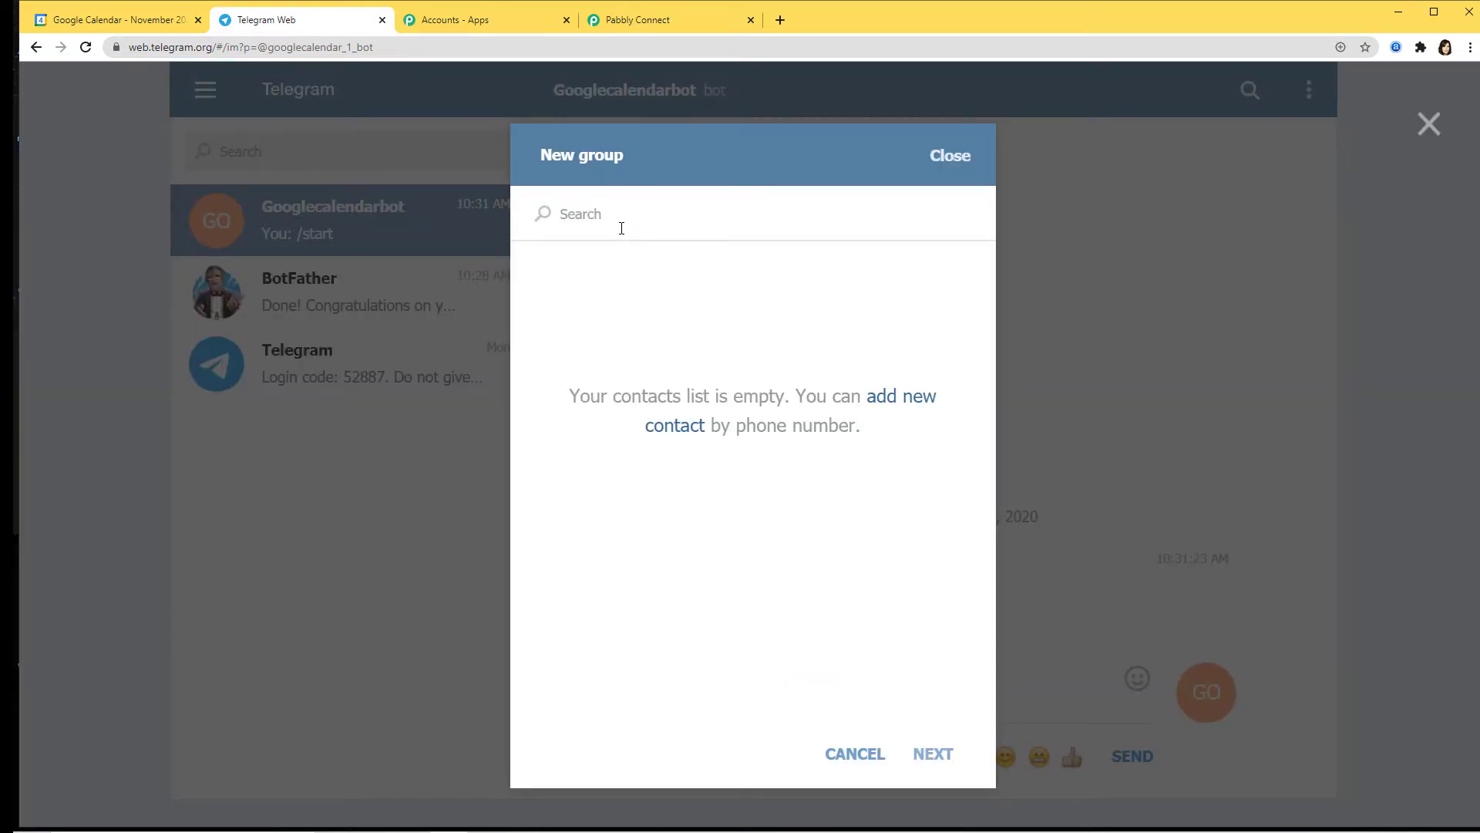
text(Googl)
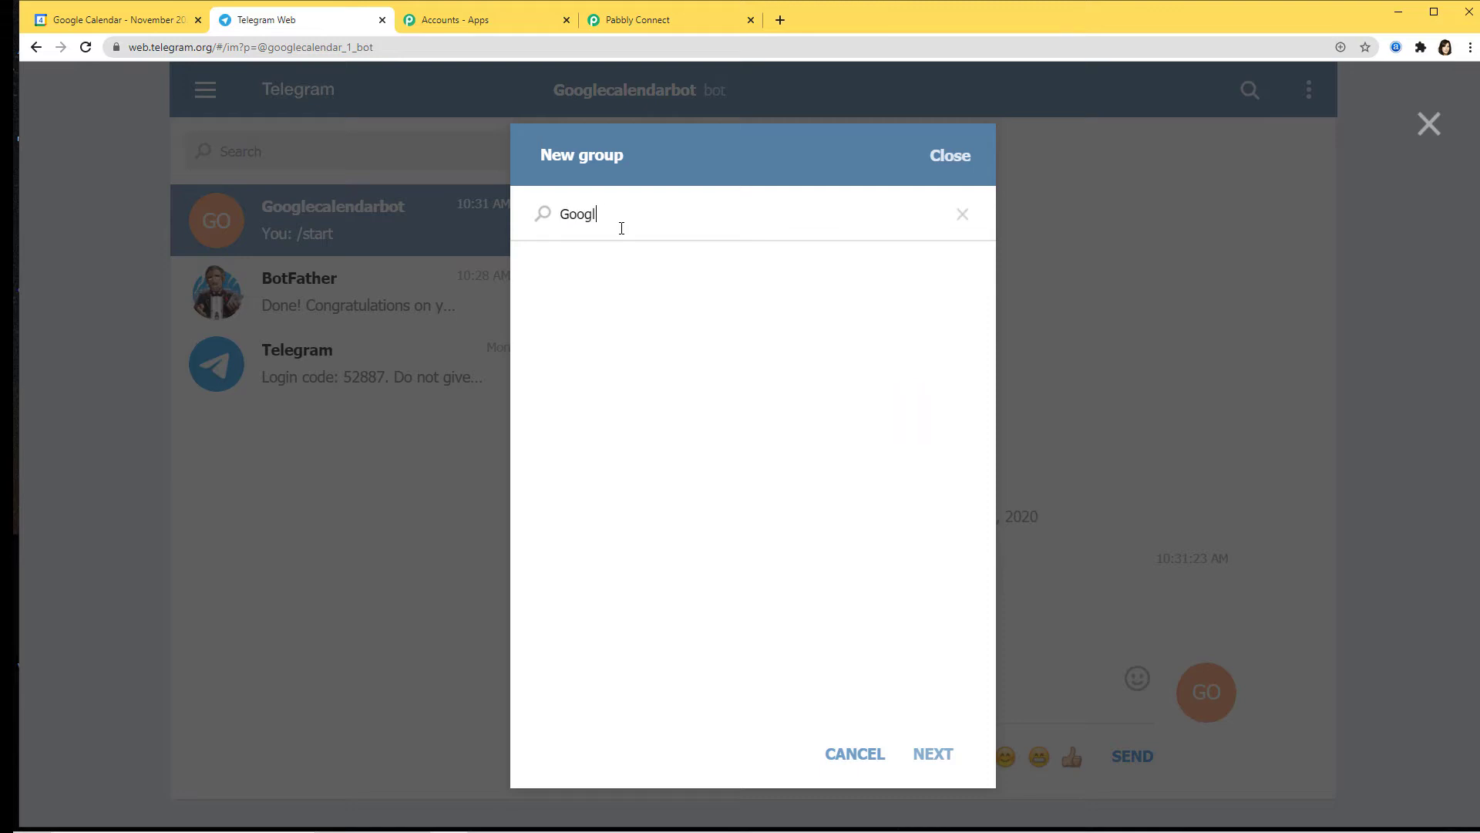
text(ecalendarbot)
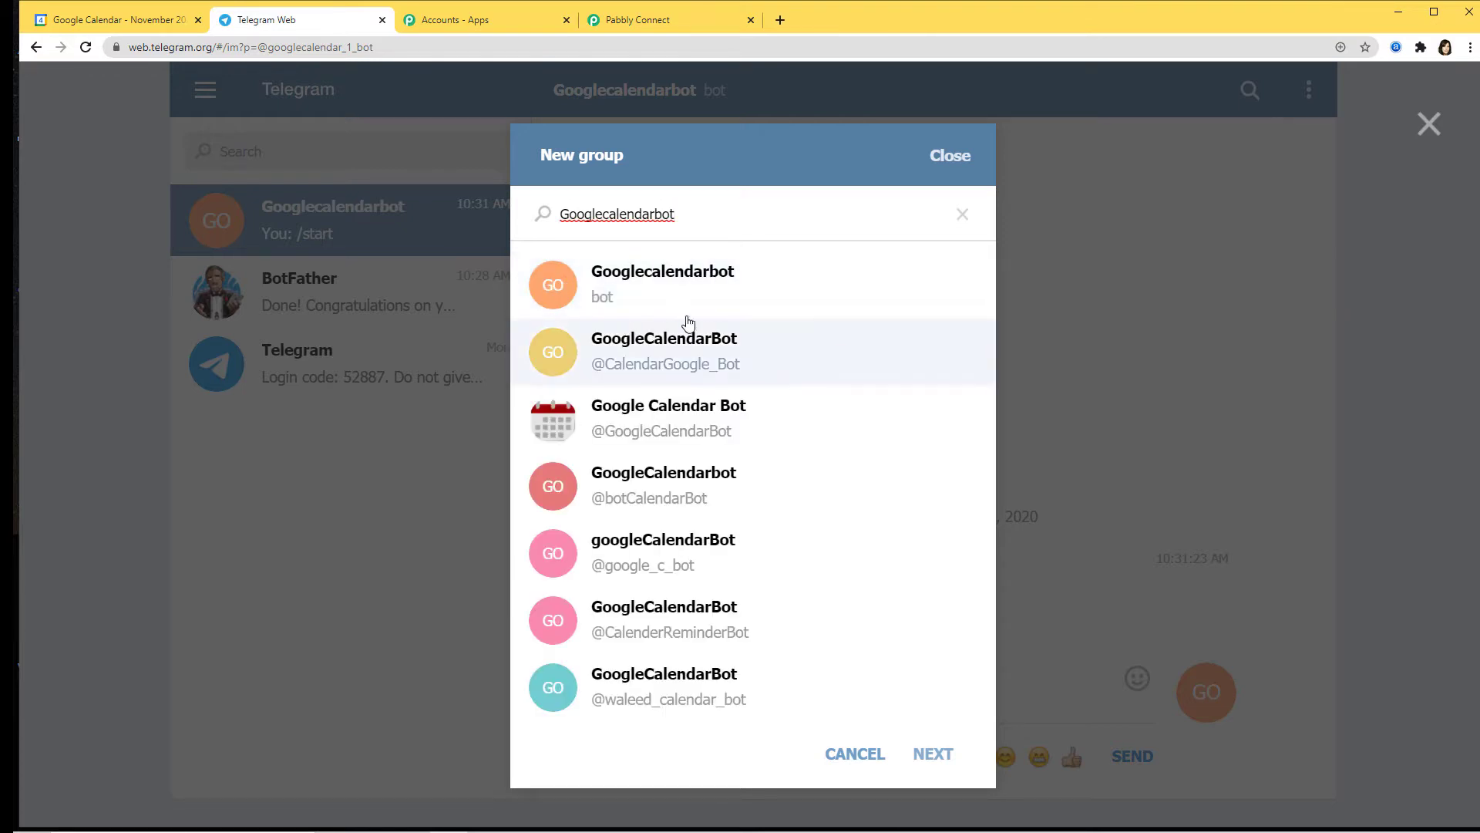
click(697, 286)
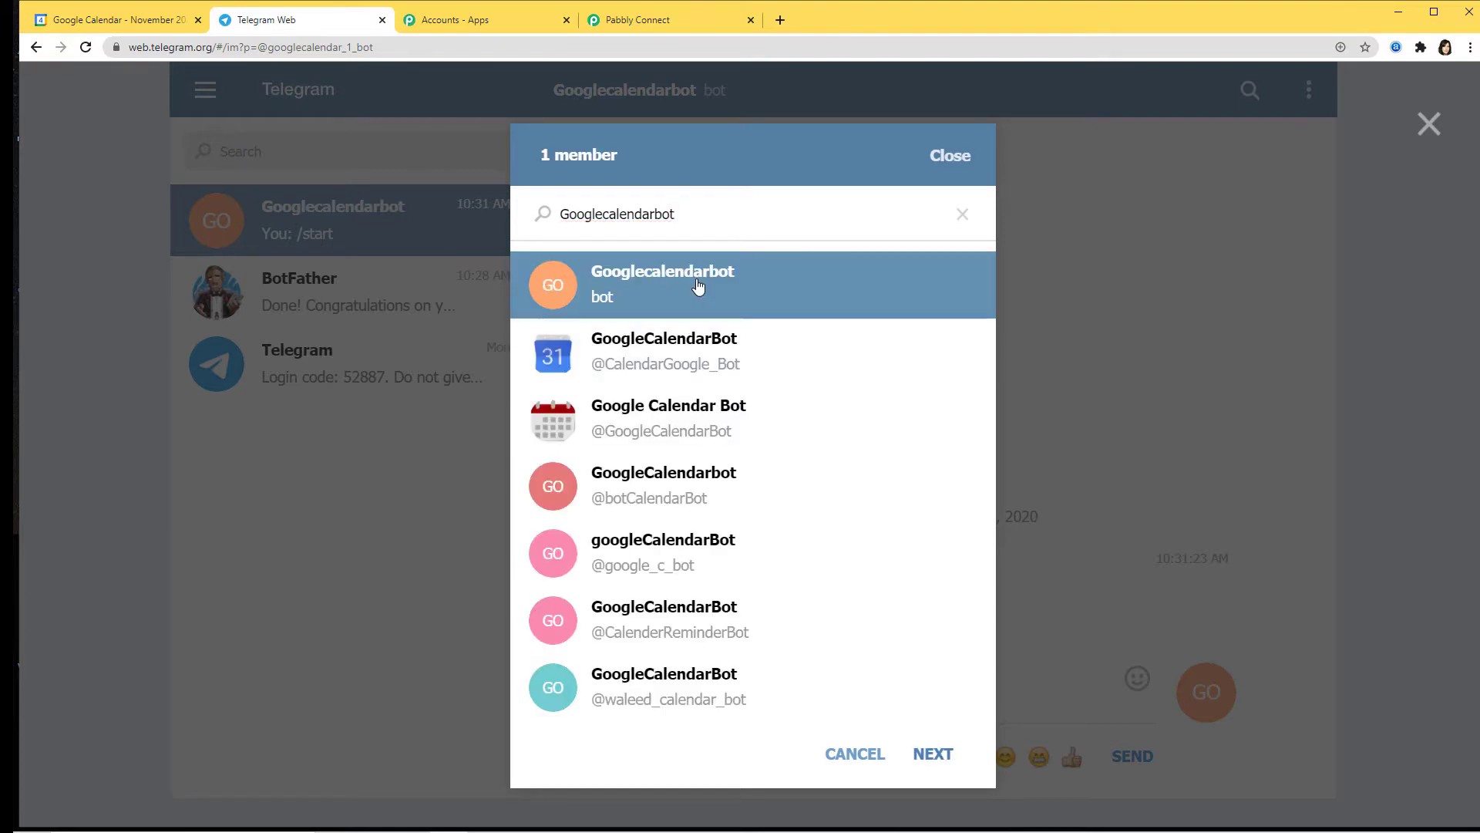
click(933, 755)
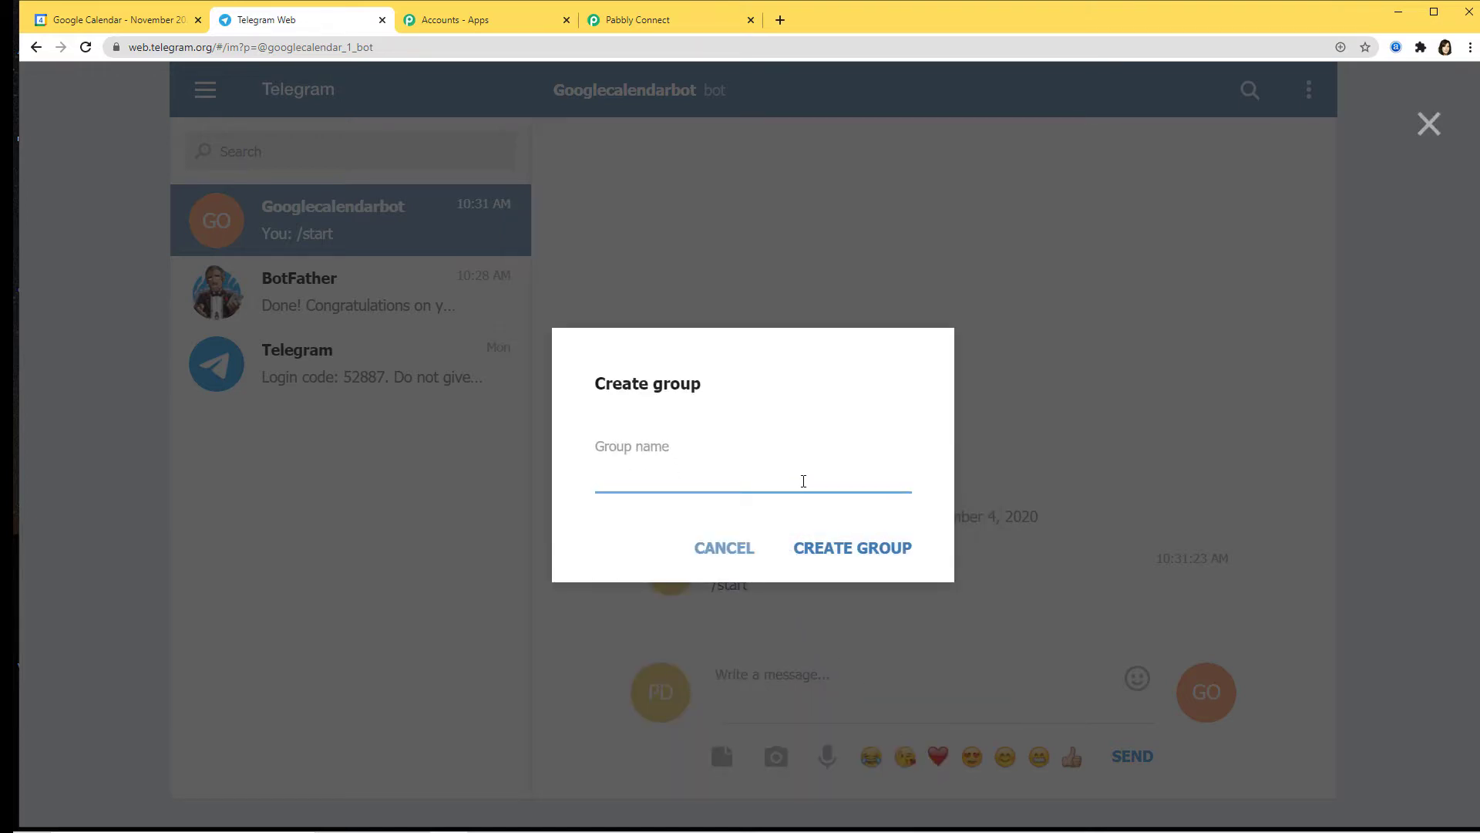
text(Telegram to Google Ca)
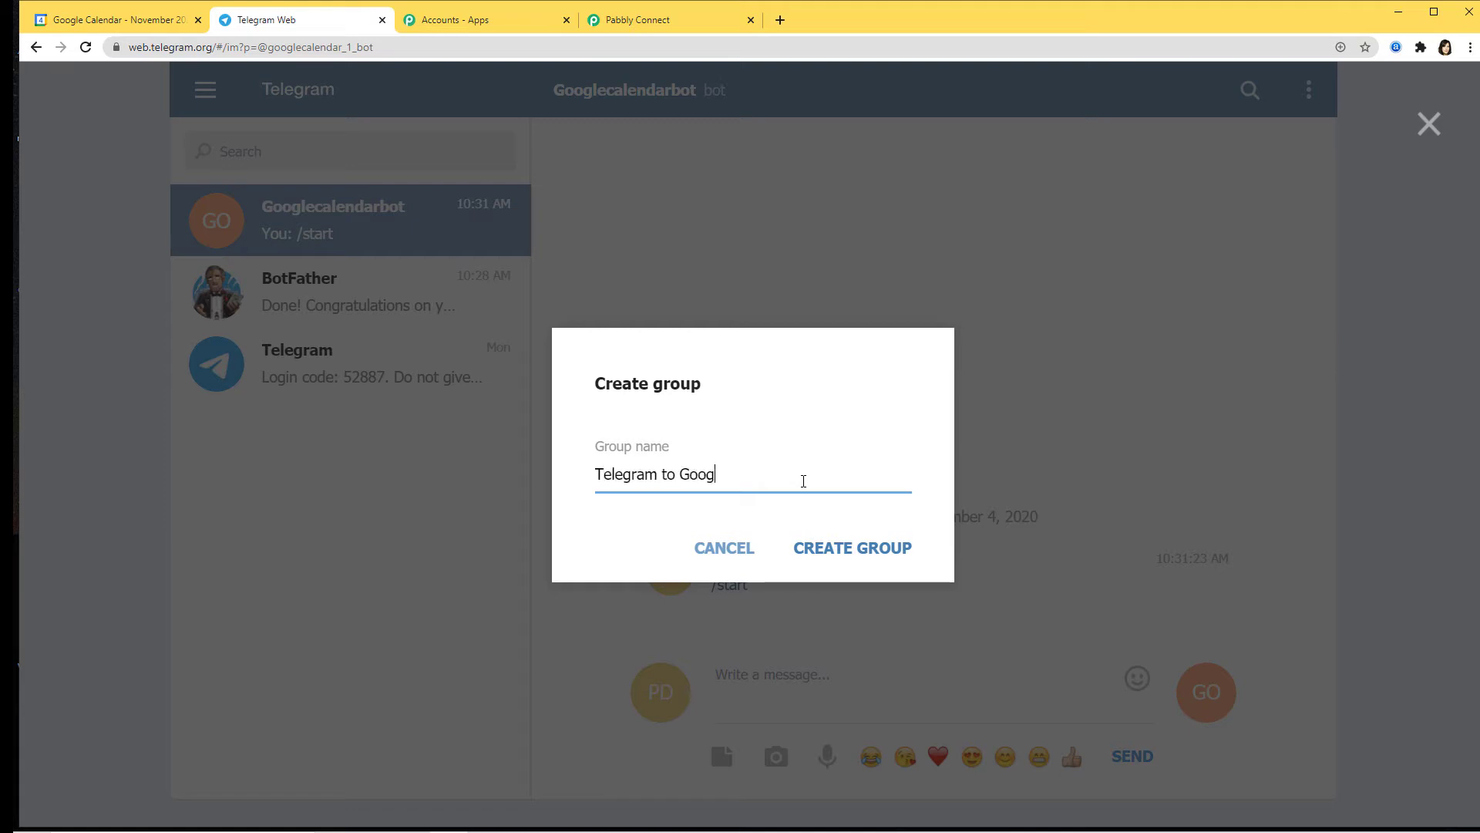
text(lendar)
click(888, 549)
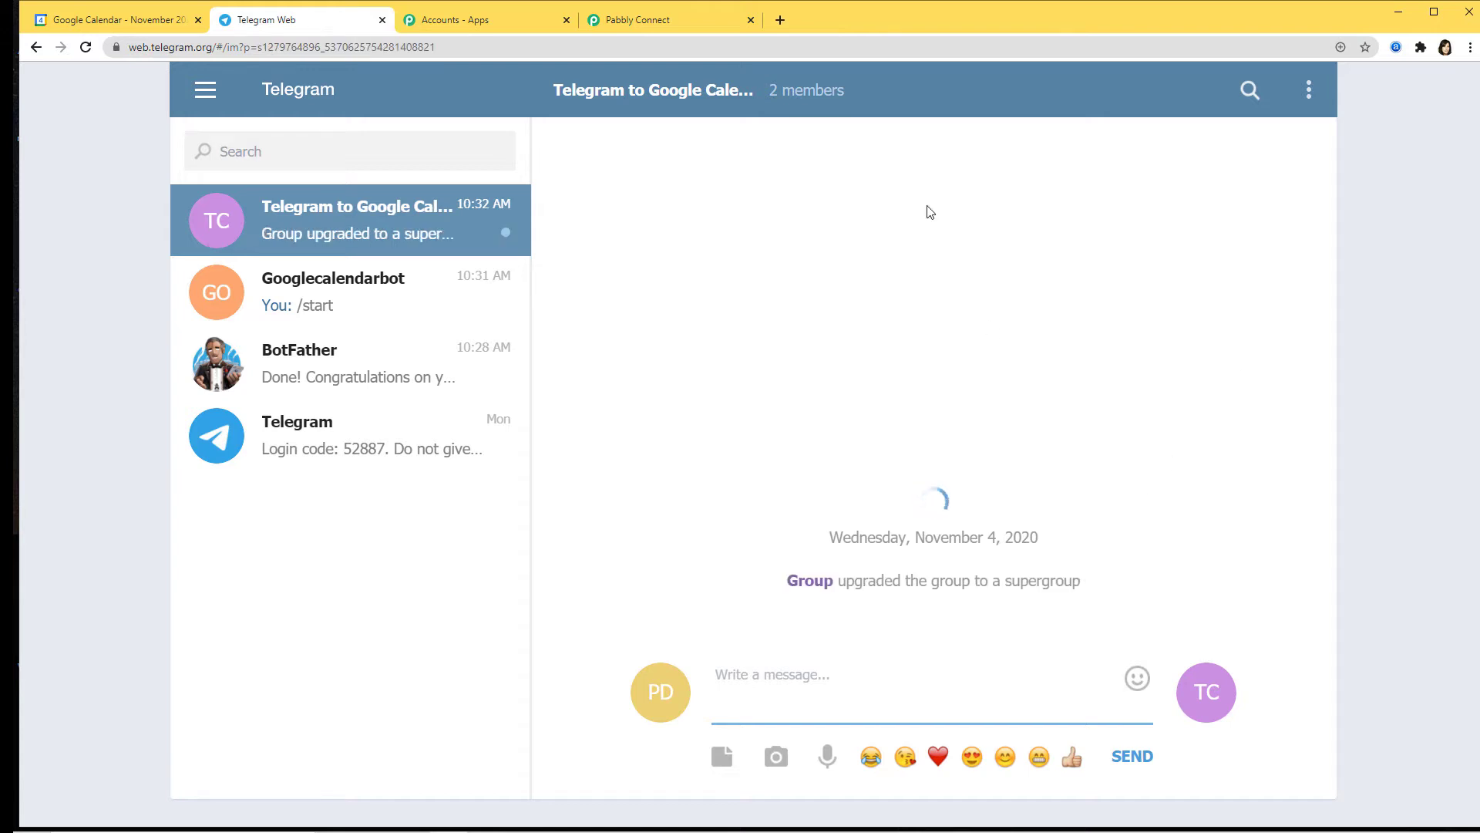
Step: Start Capture Webhook Response on Pabbly's Telegram Bot trigger, then return to the Telegram group
click(672, 20)
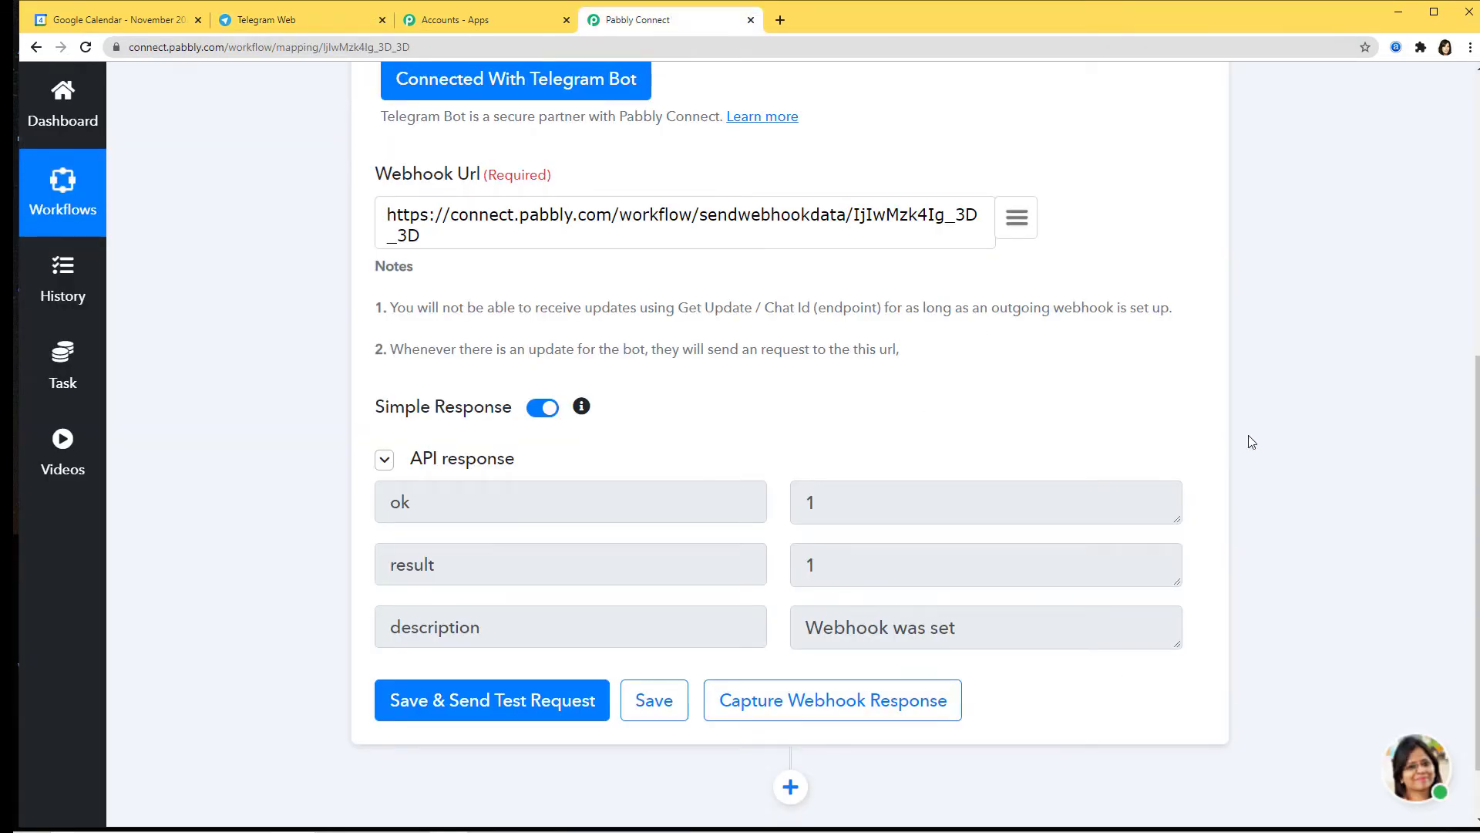
click(857, 709)
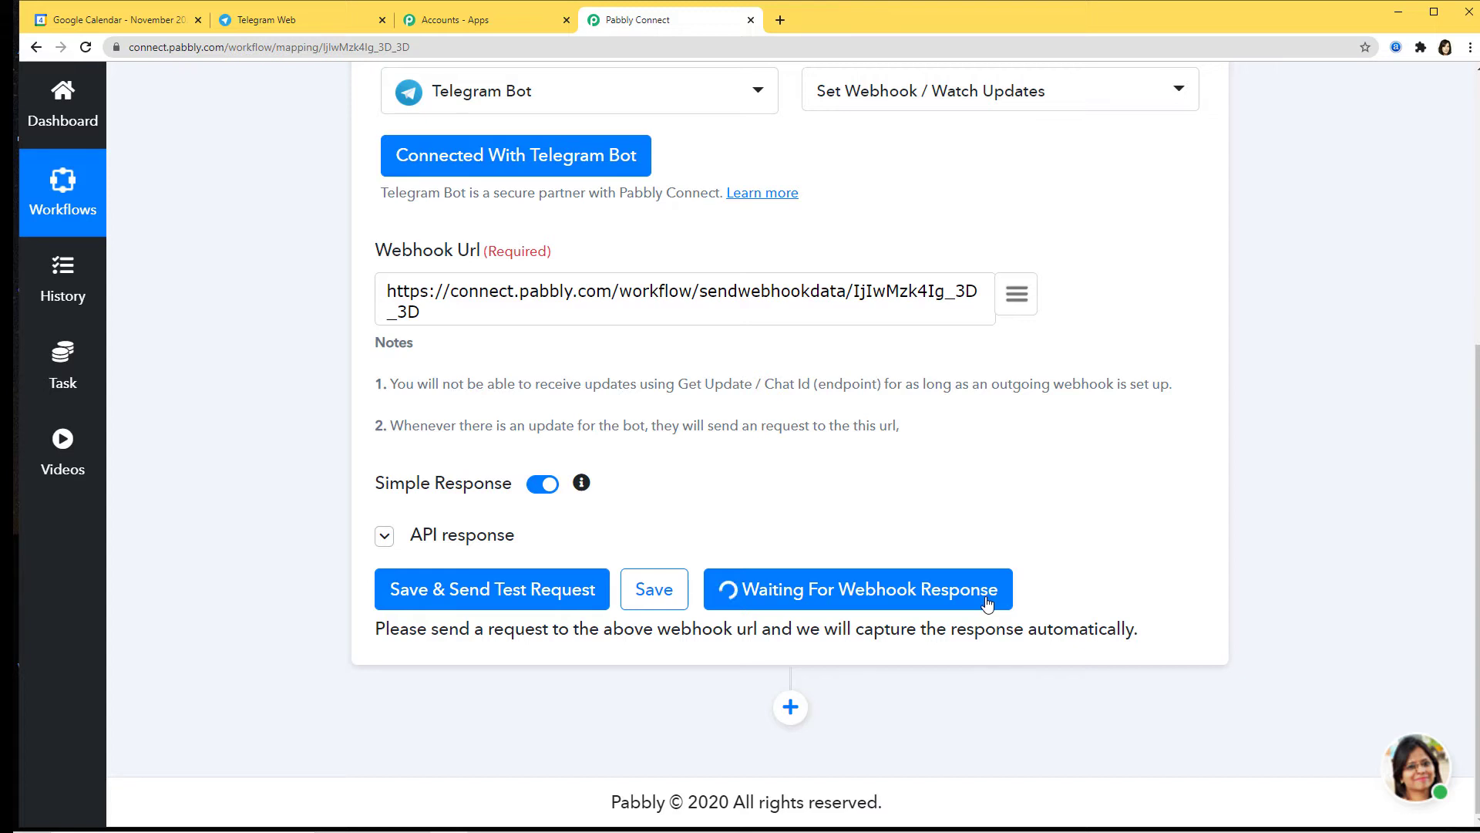
click(279, 10)
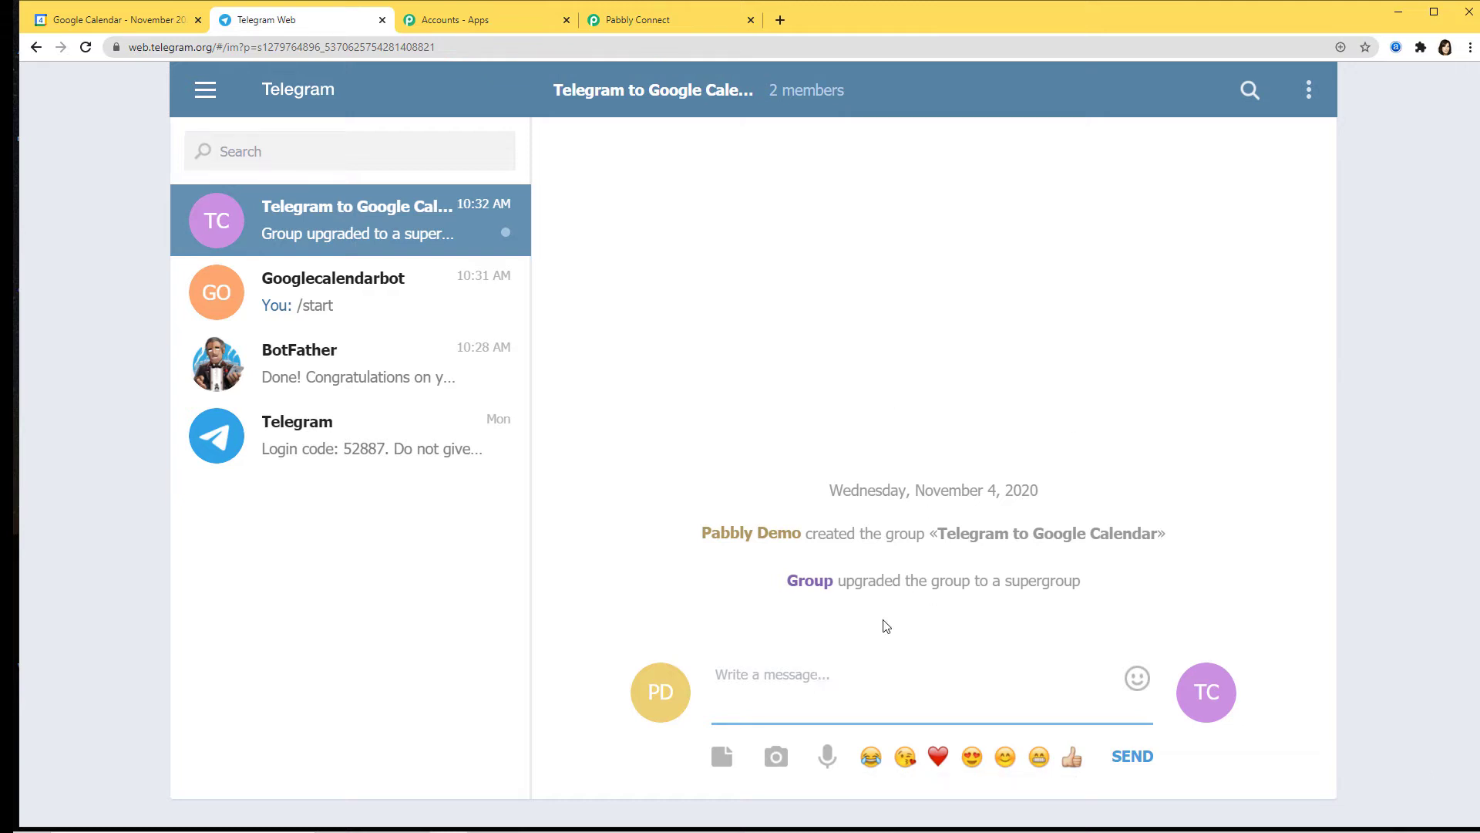
Step: Send 'New Event - Integration of Telegram and Google Calendar' as a message in the group
text(New Event - Integra)
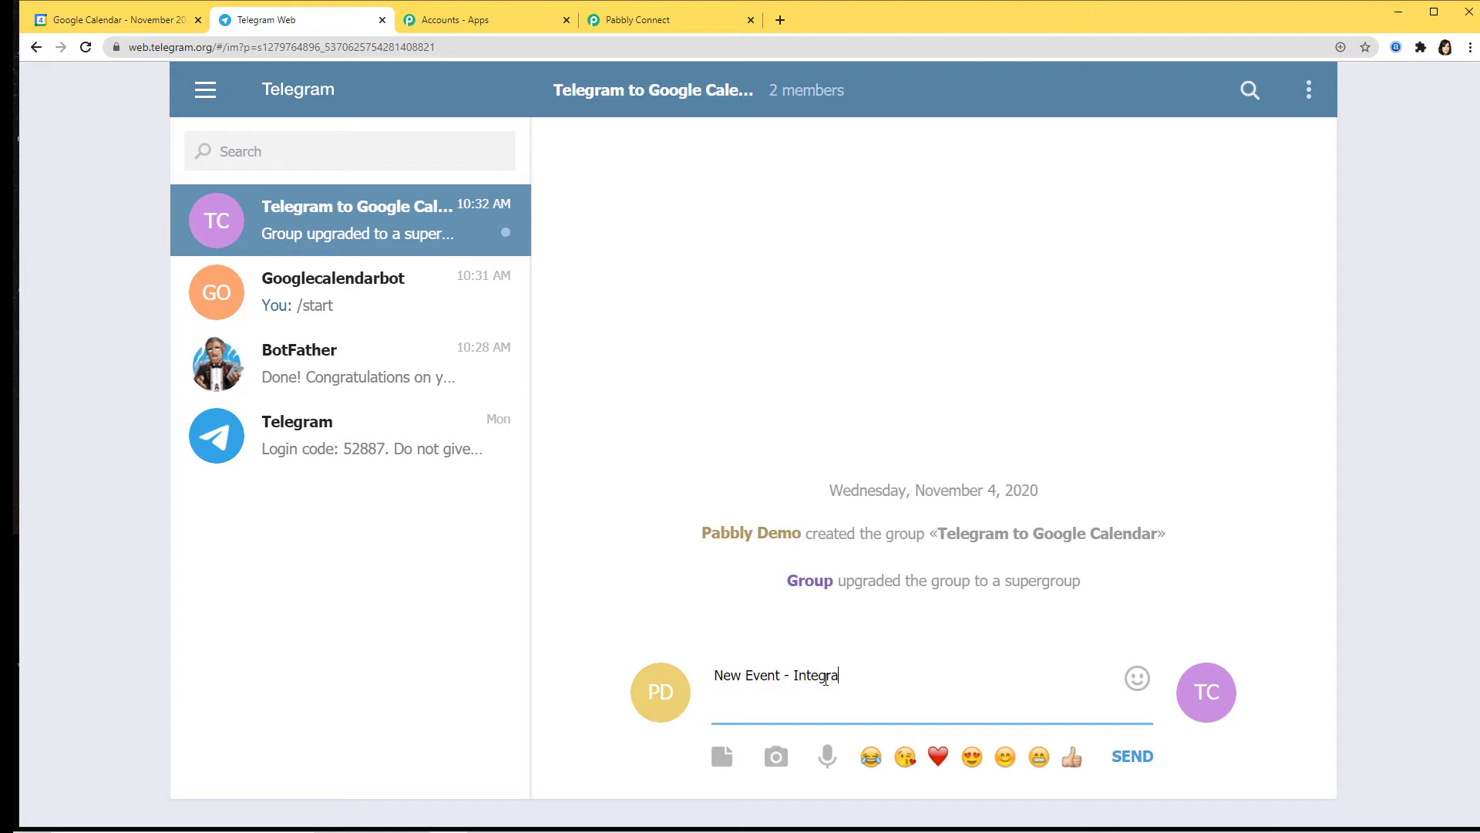
text(tion of Telegram and Google )
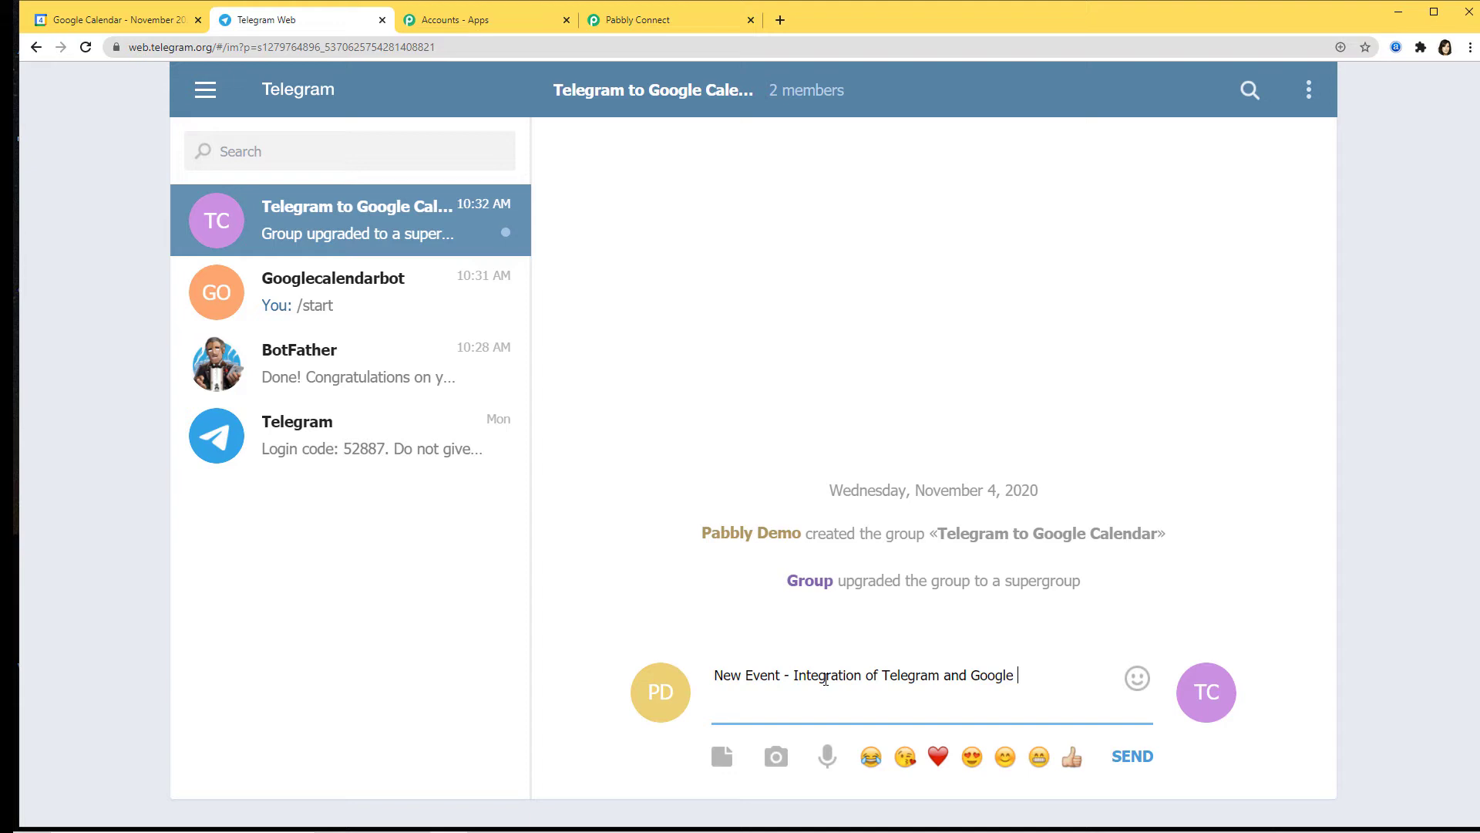
text(Calendar)
key(Return)
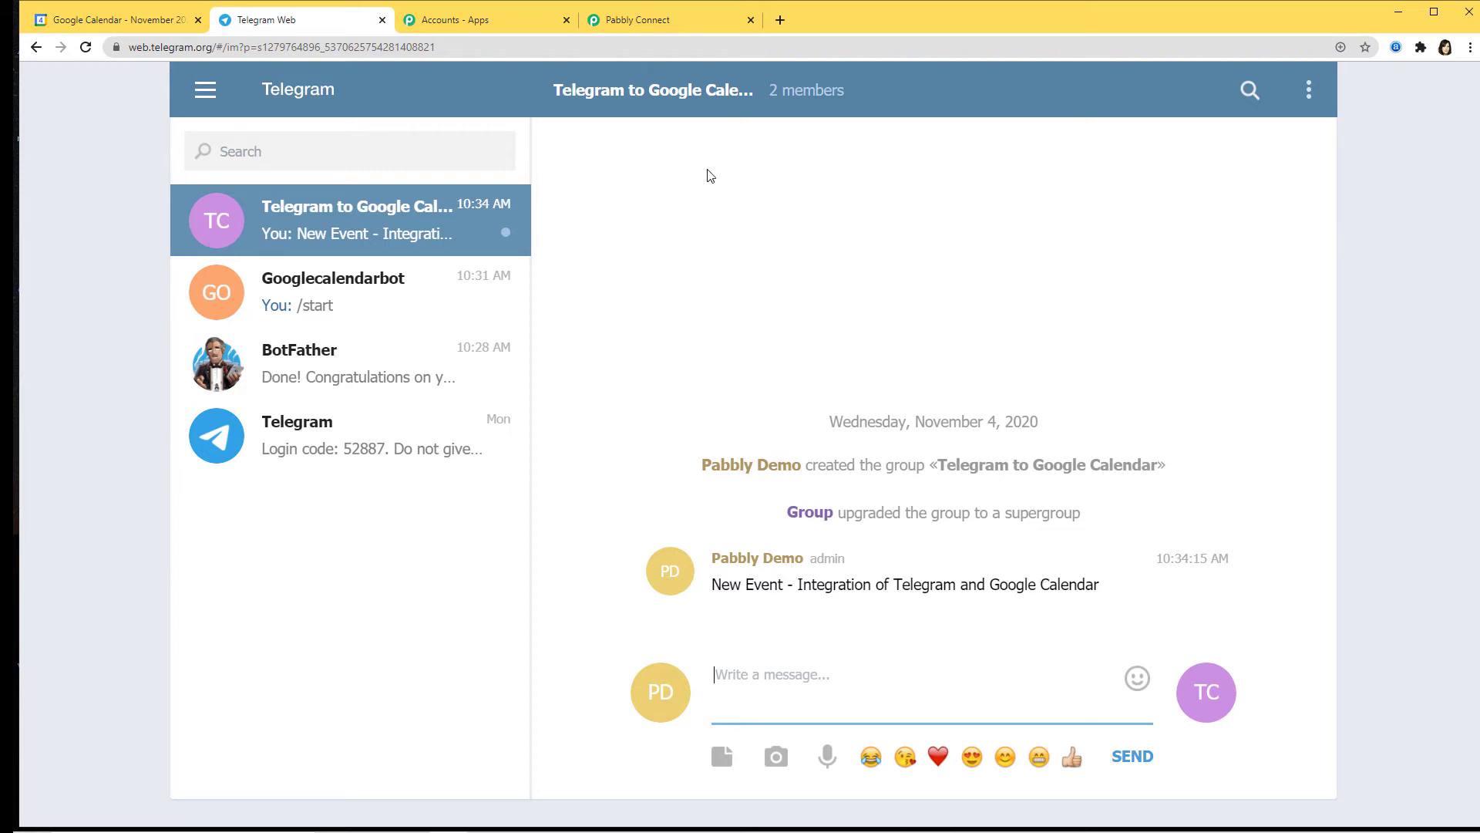
Step: Scroll through the captured response fields in Pabbly down to the message text
click(672, 20)
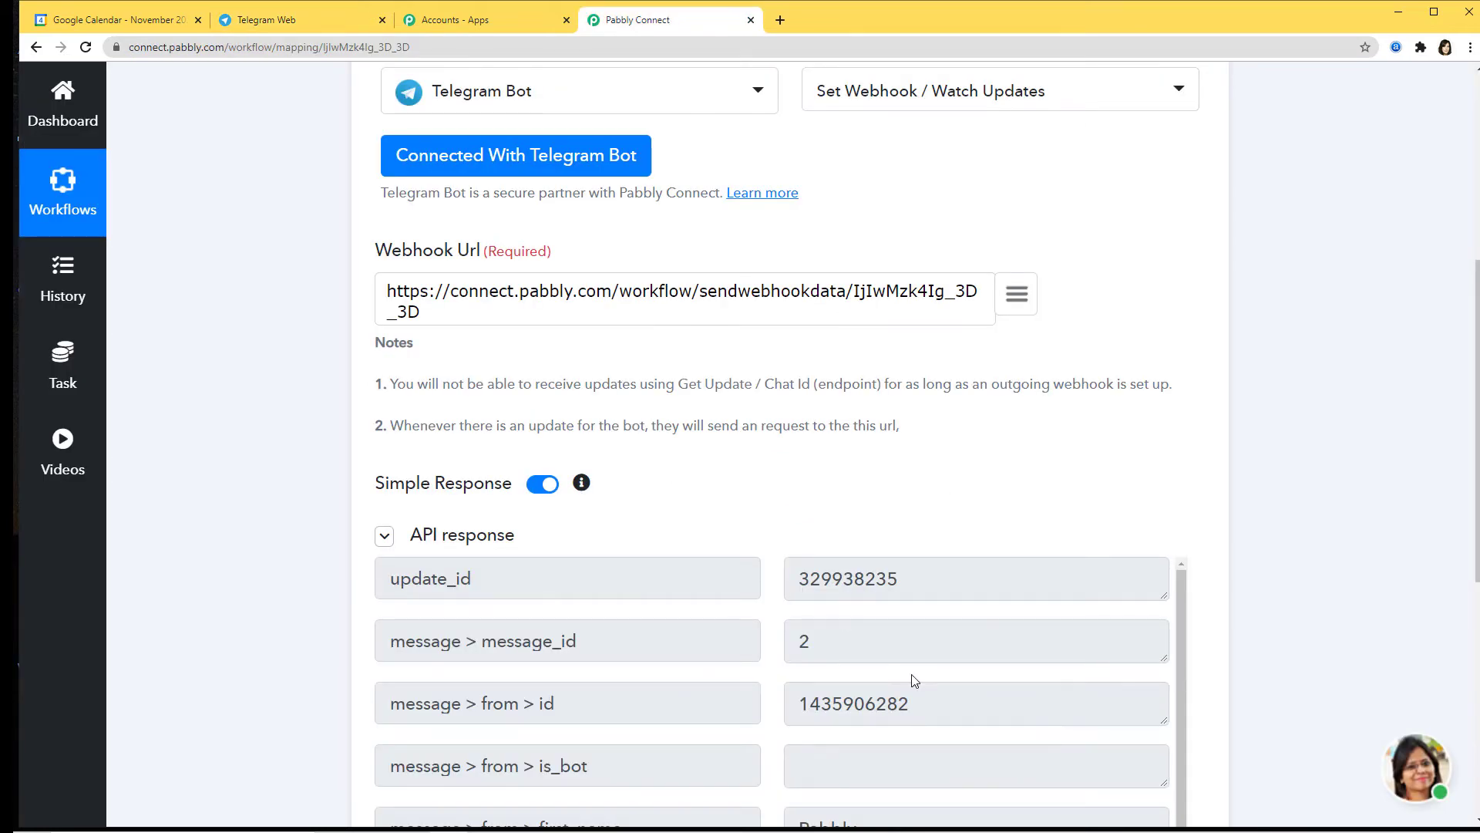
scroll(1215, 700, down, 5)
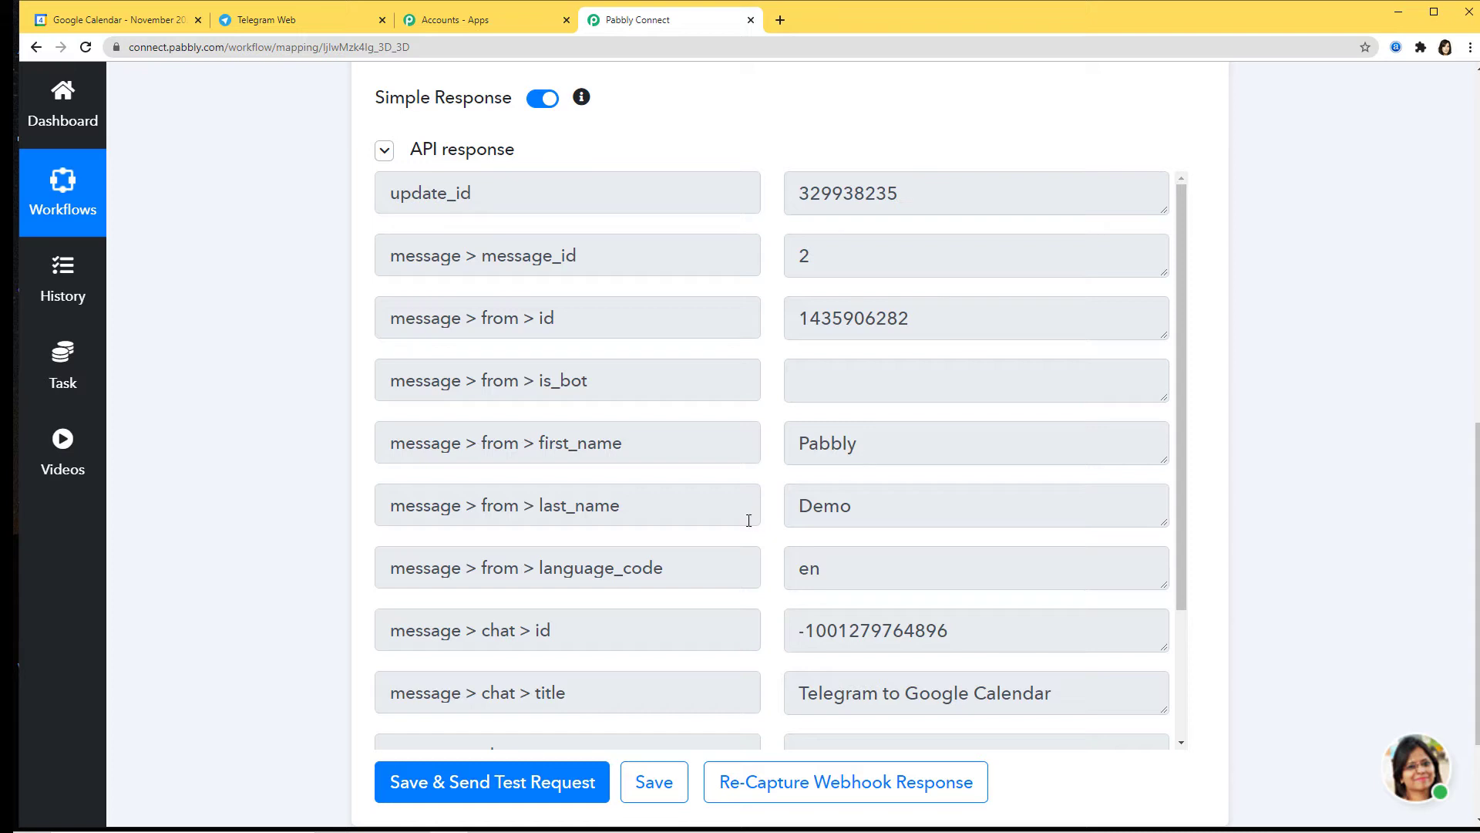
drag(1179, 483, 1165, 623)
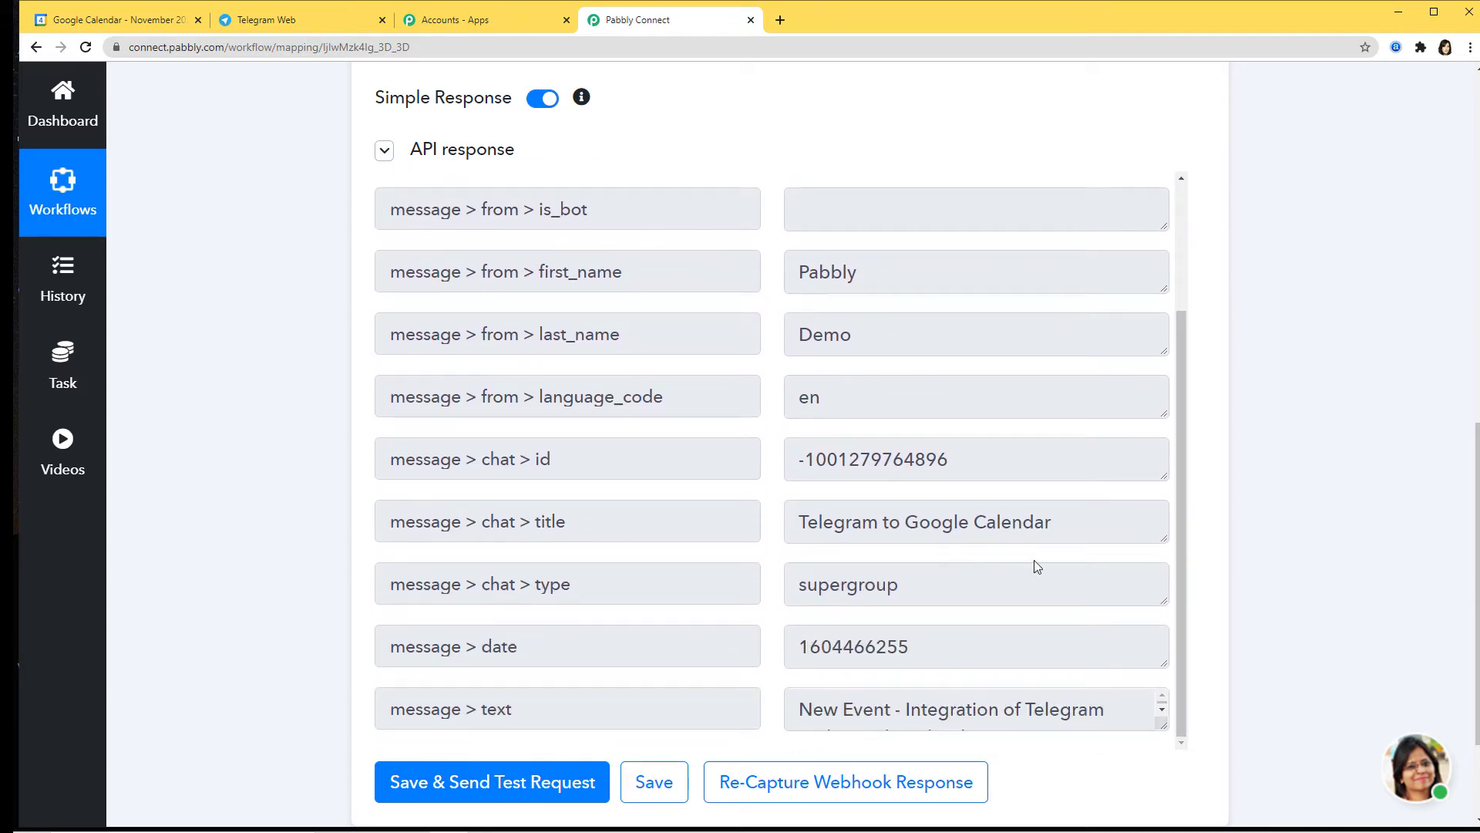
click(1163, 715)
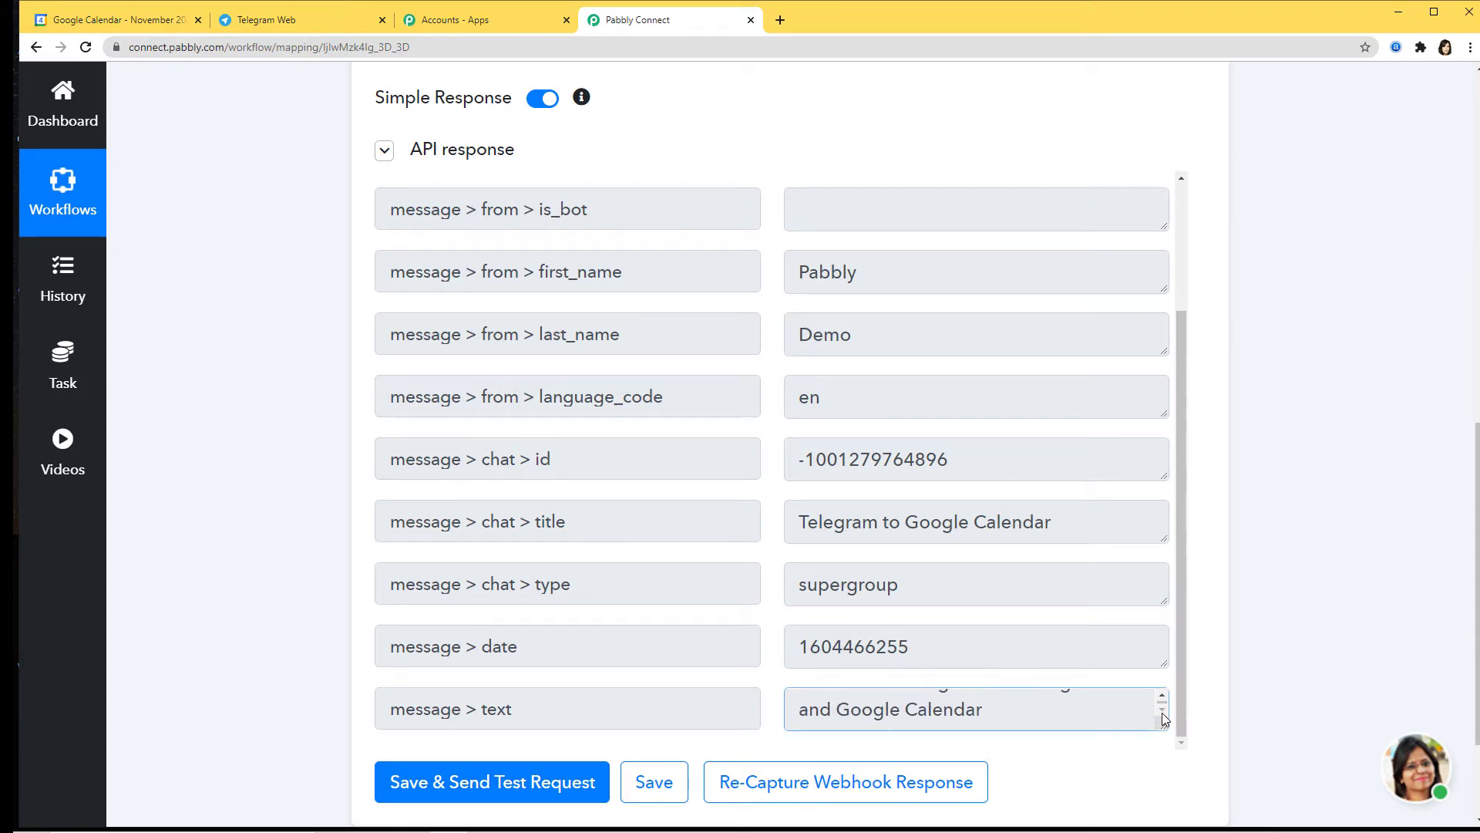
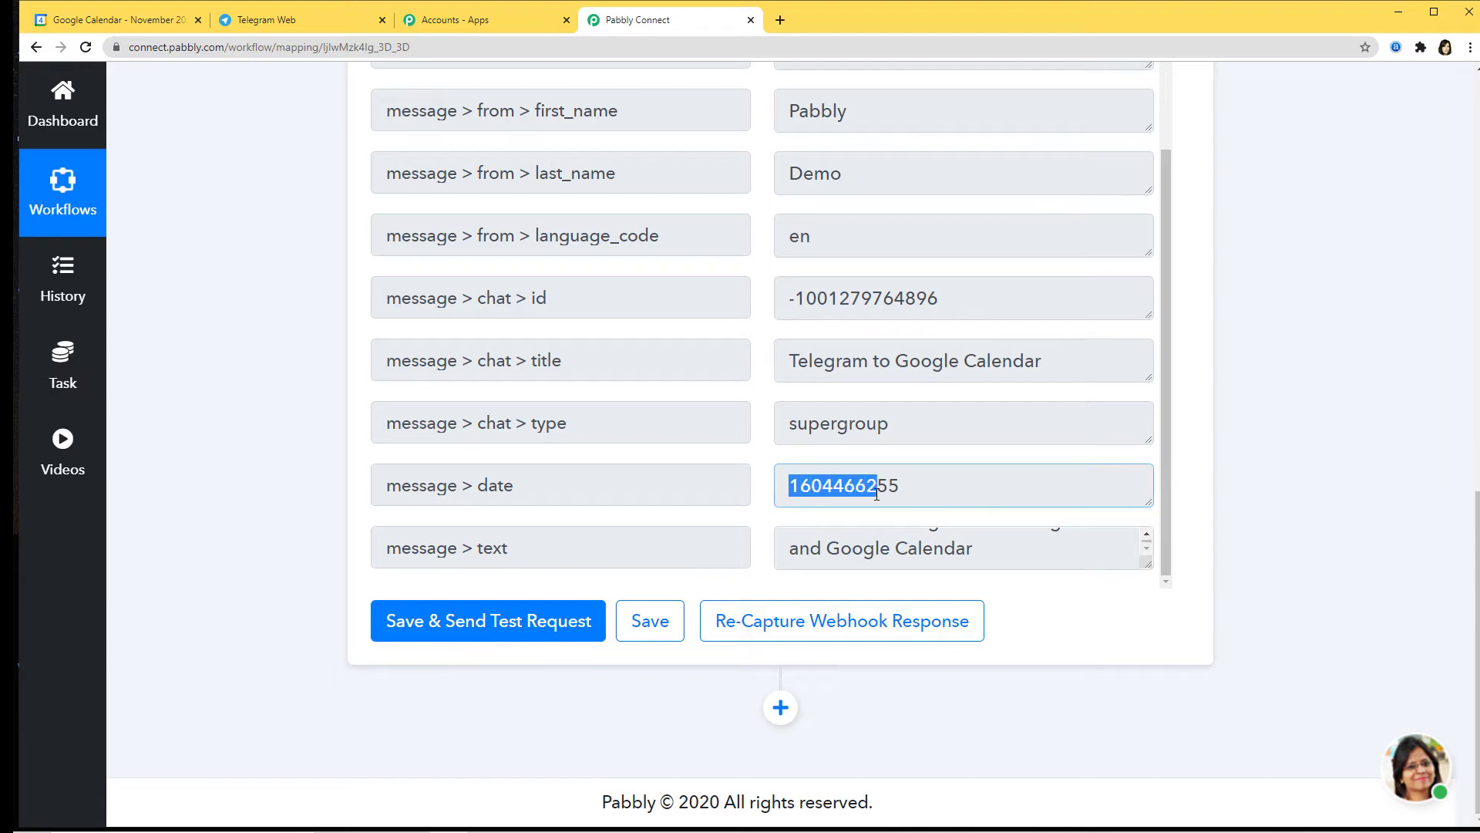
Step: Add a blank action step below the Telegram trigger's captured message data
click(1197, 479)
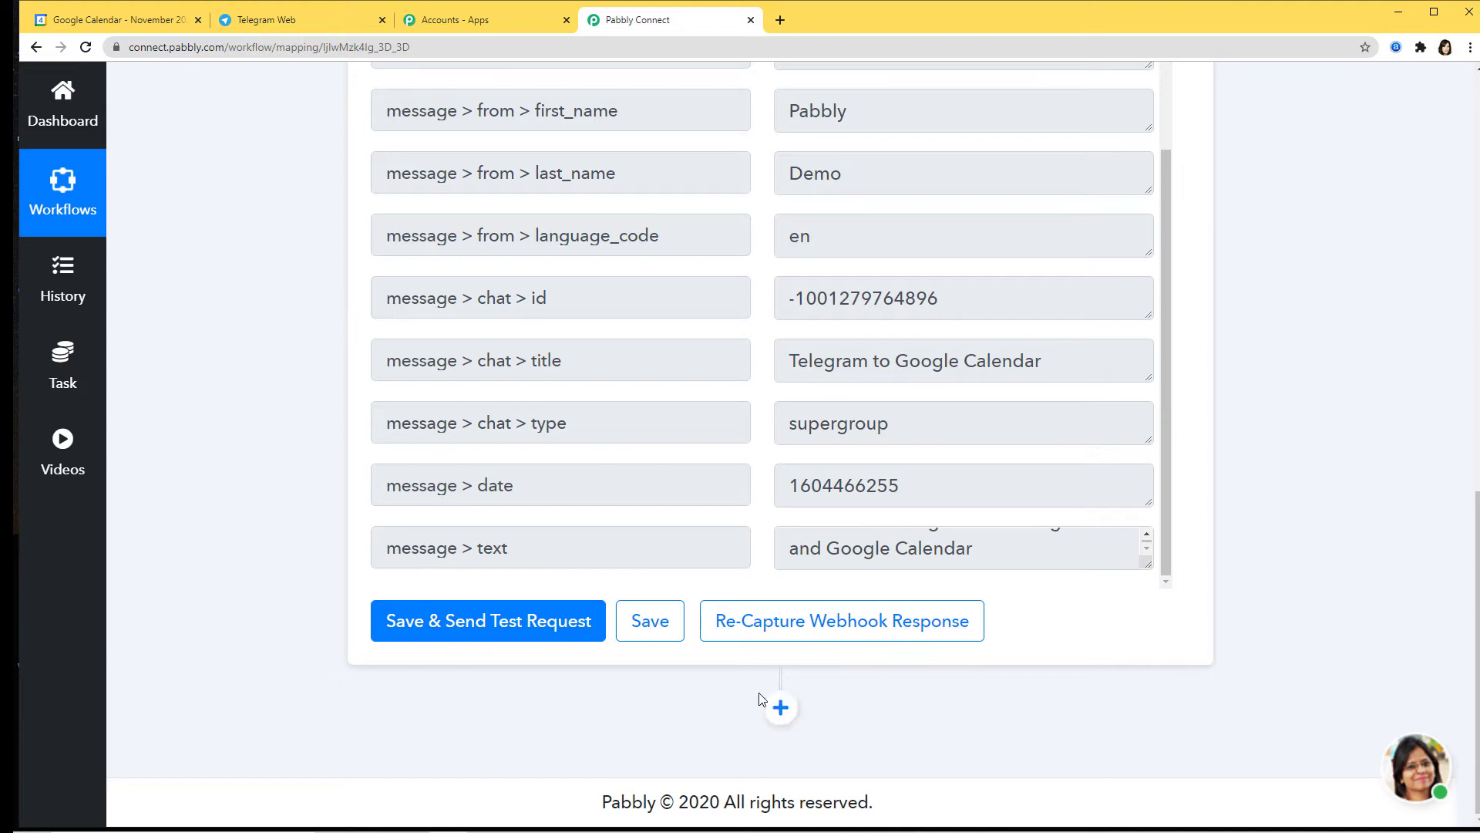
click(780, 708)
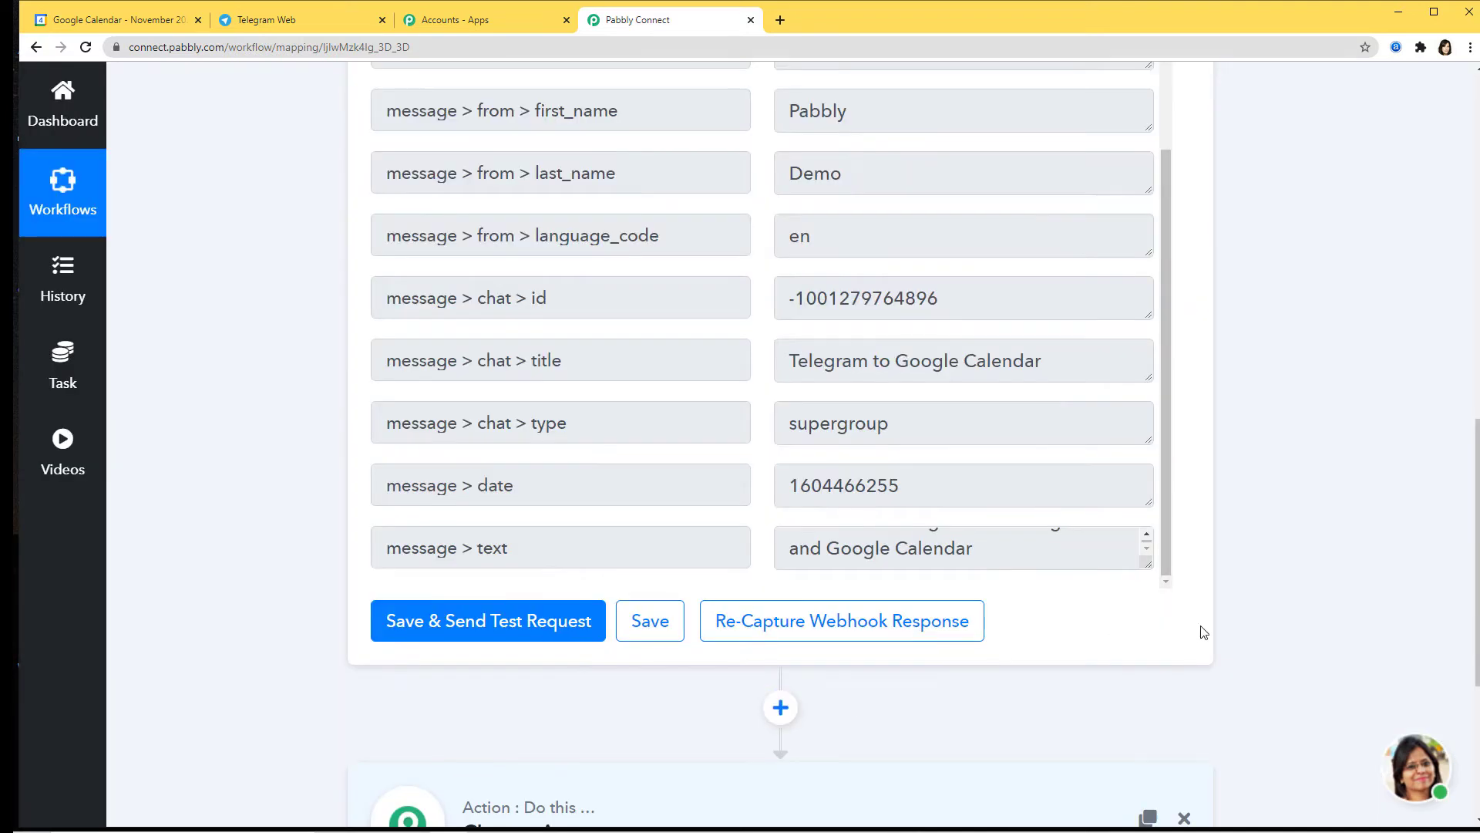
scroll(1202, 630, down, 3)
scroll(717, 661, down, 1)
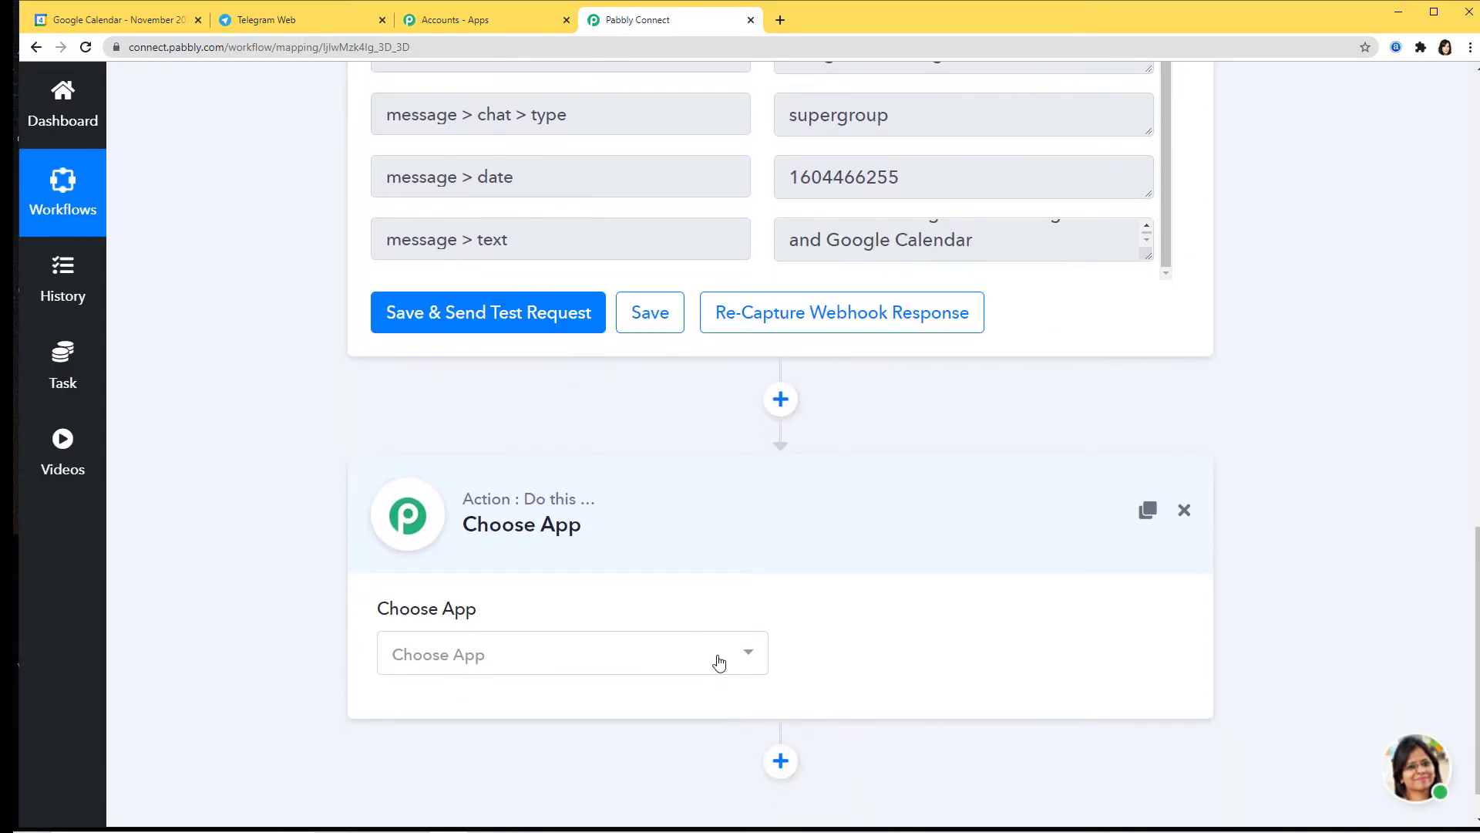
Step: Set the new step's app to Date/Time Formatter, searched as 'date', with the Format method
click(719, 662)
text(date)
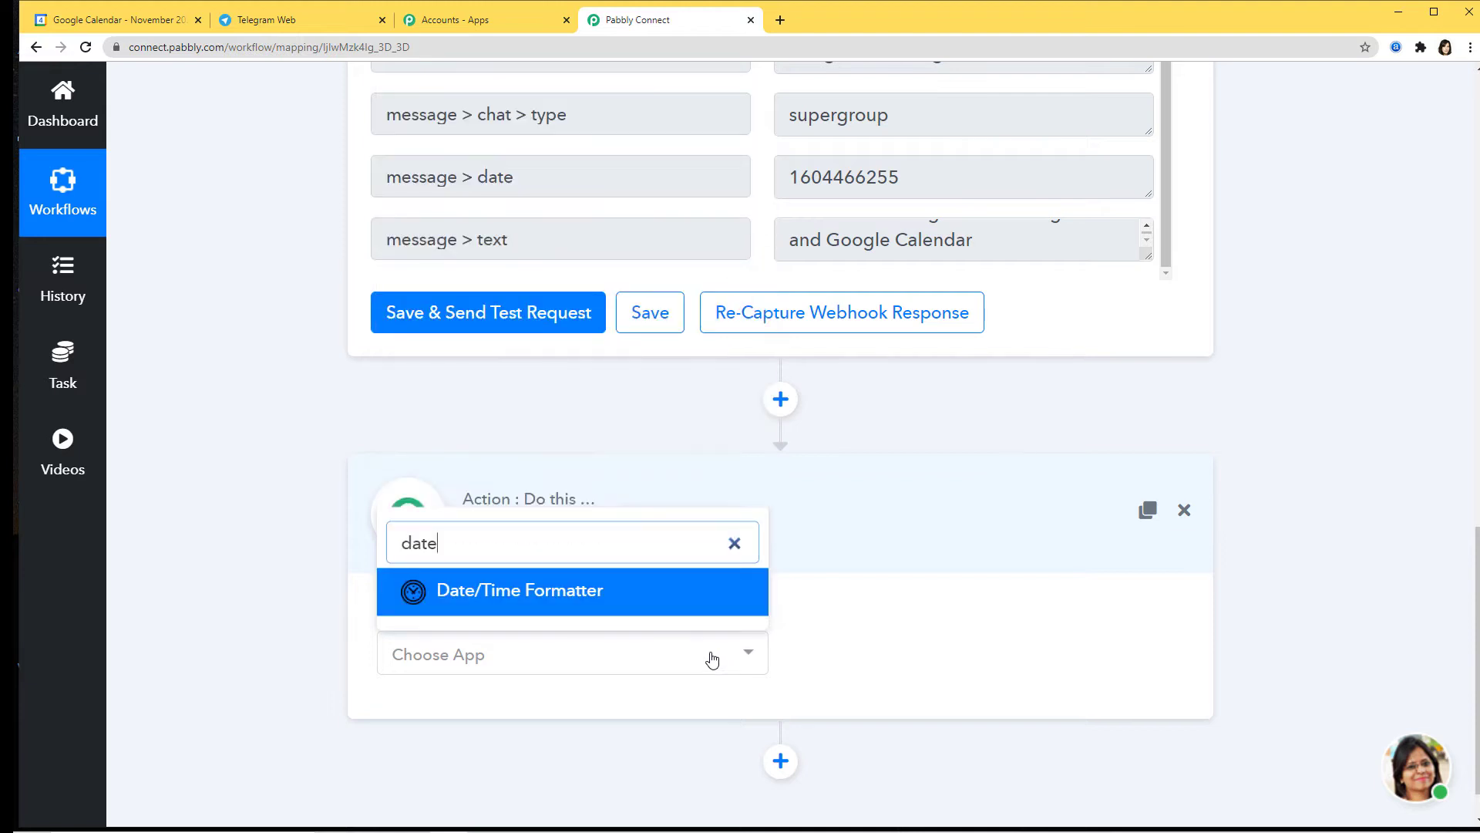
click(574, 600)
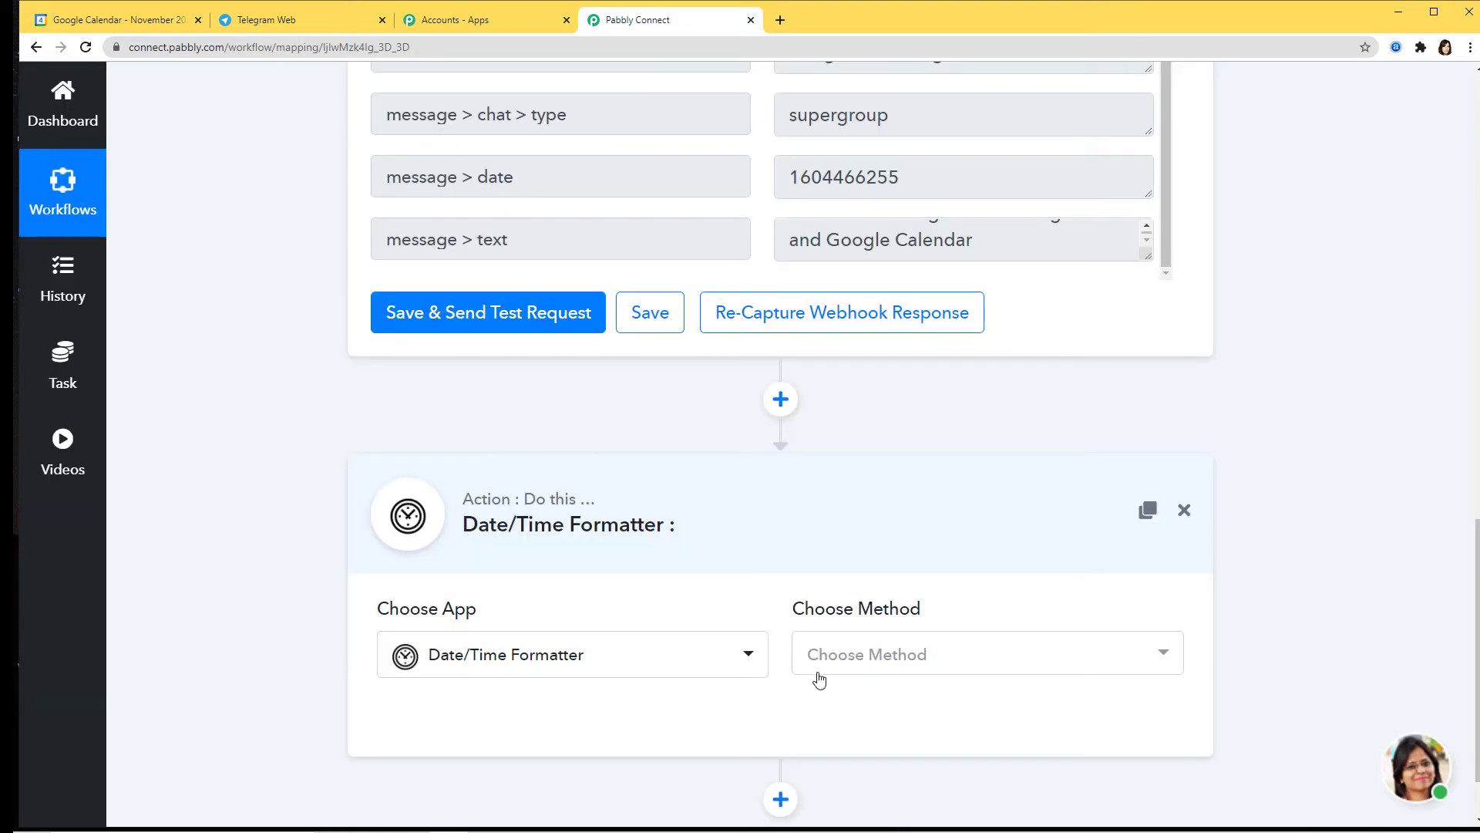
click(856, 660)
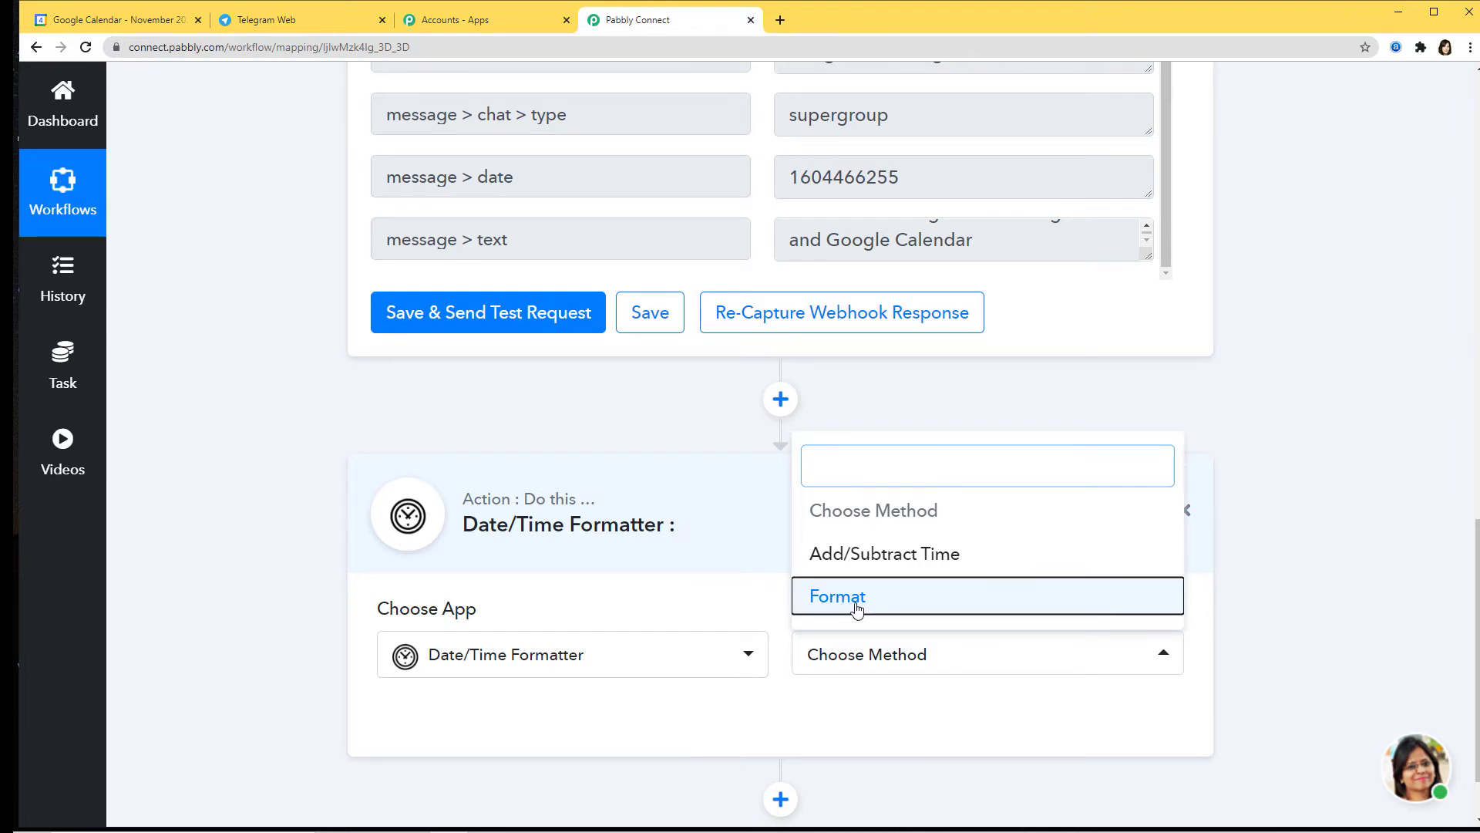
click(858, 608)
Step: Connect the Date/Time Formatter step and review its Date and timezone fields
scroll(1183, 678, down, 2)
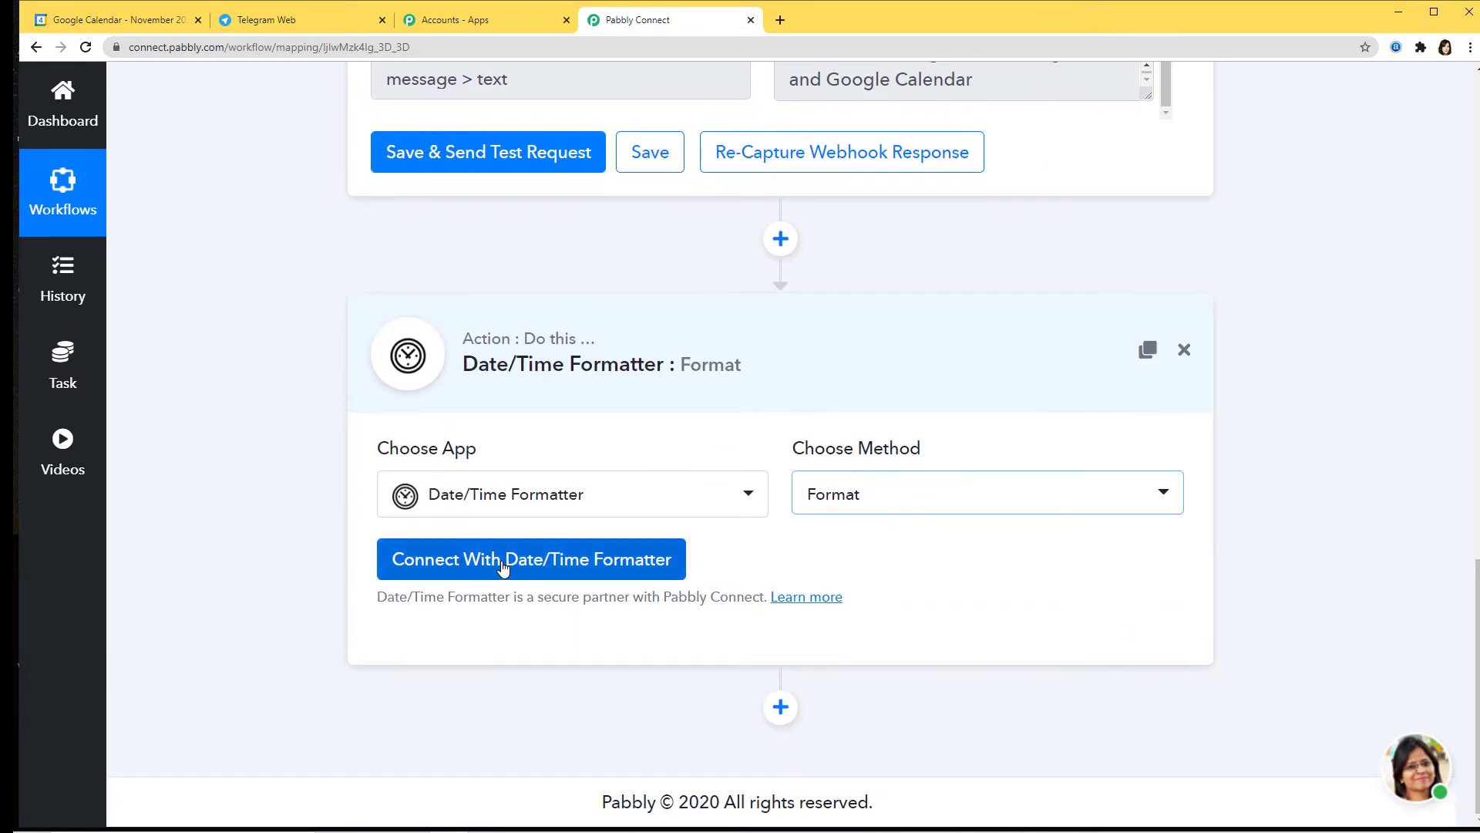
click(588, 560)
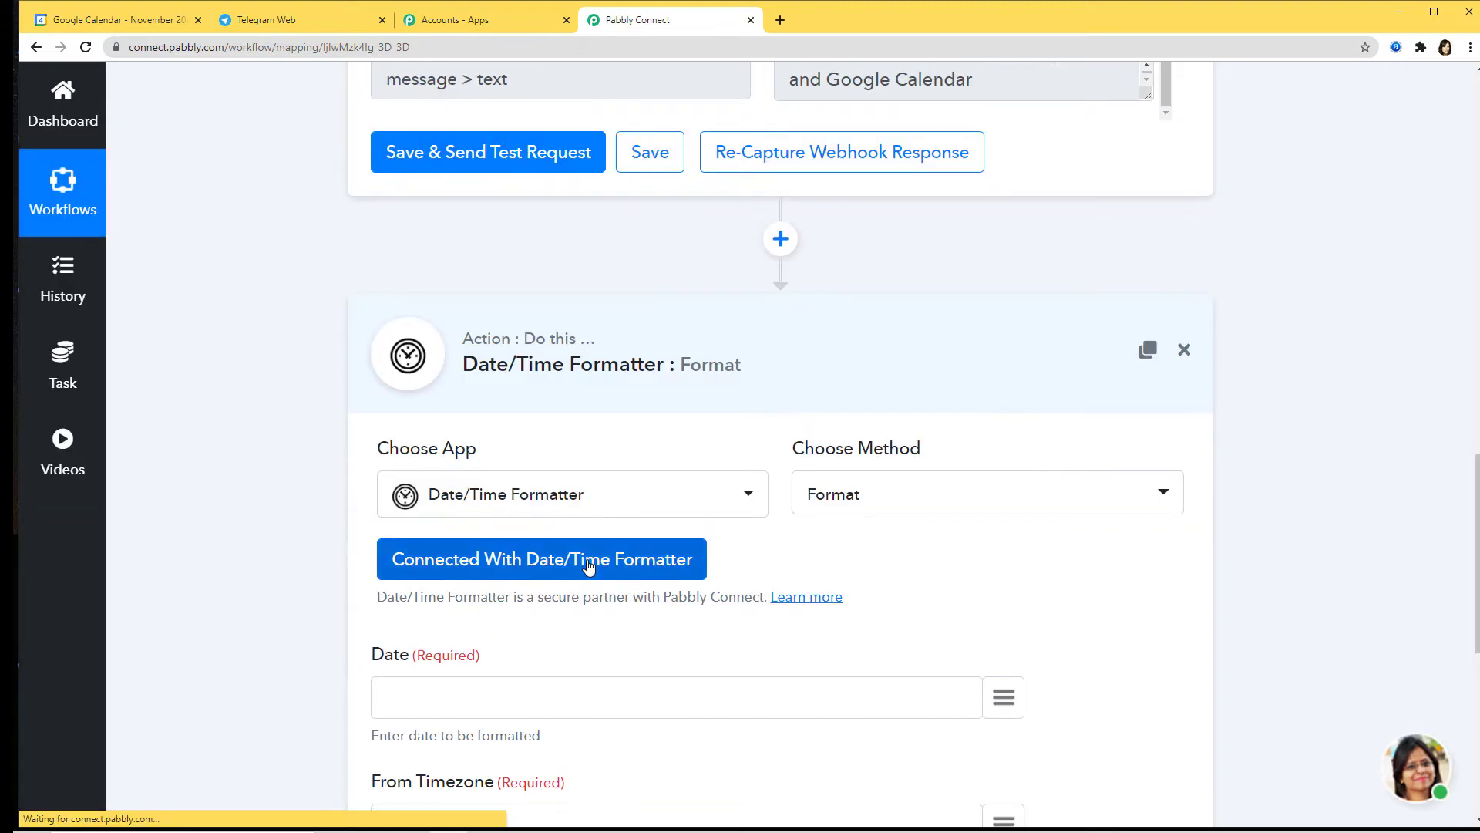
scroll(887, 573, down, 2)
scroll(887, 573, down, 3)
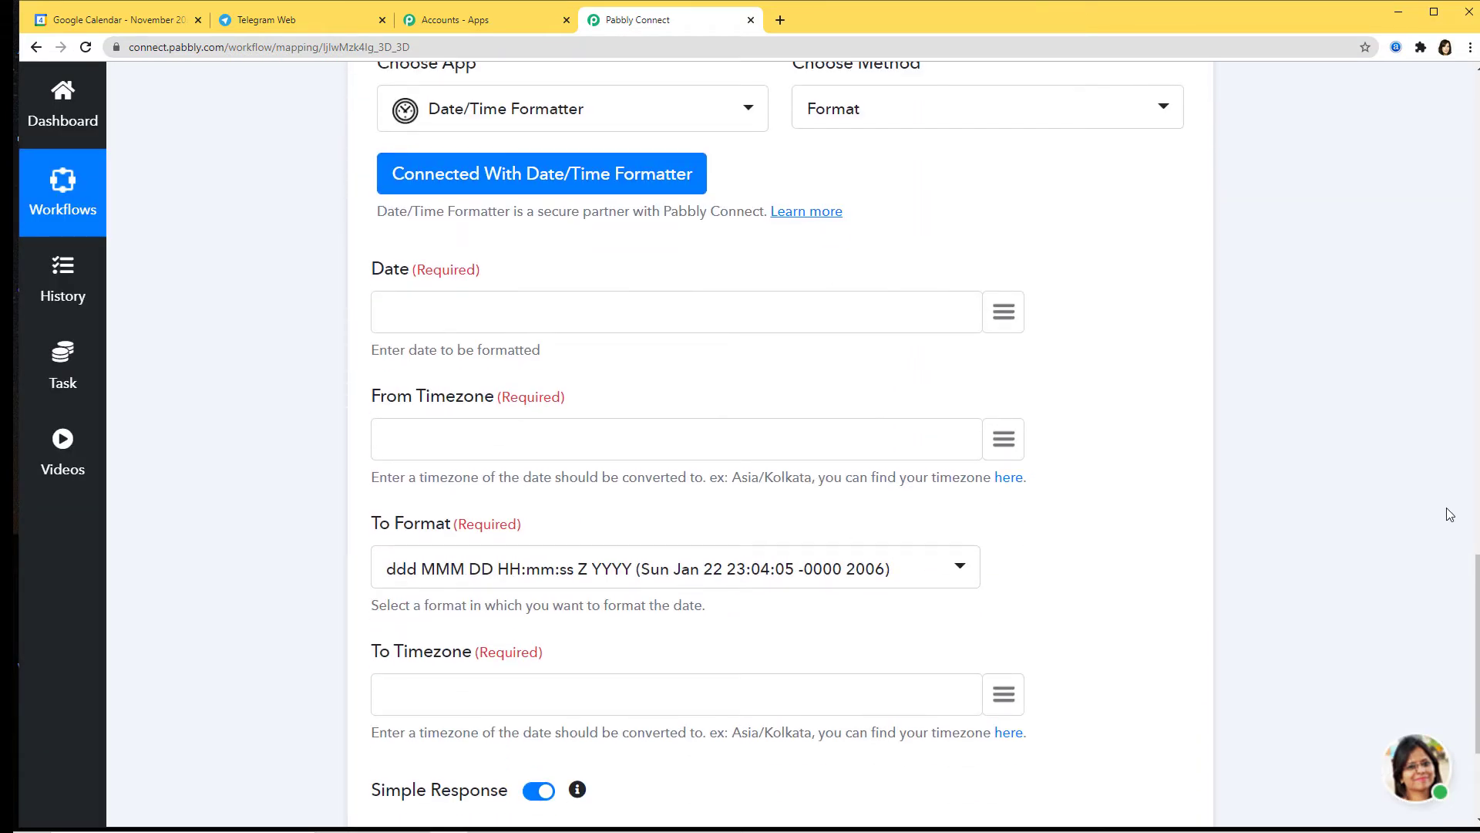
scroll(1450, 515, up, 10)
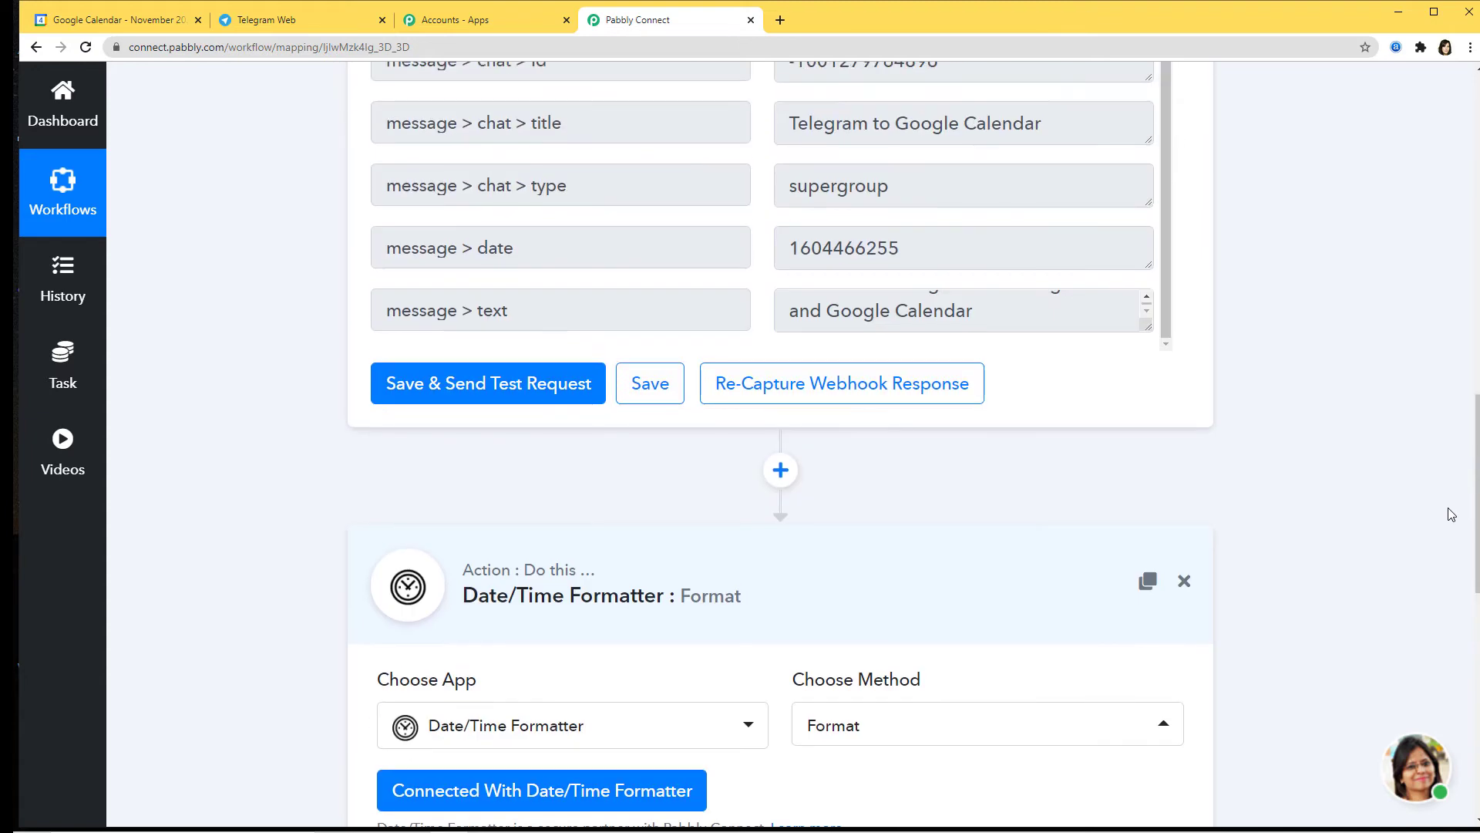
scroll(1193, 413, down, 8)
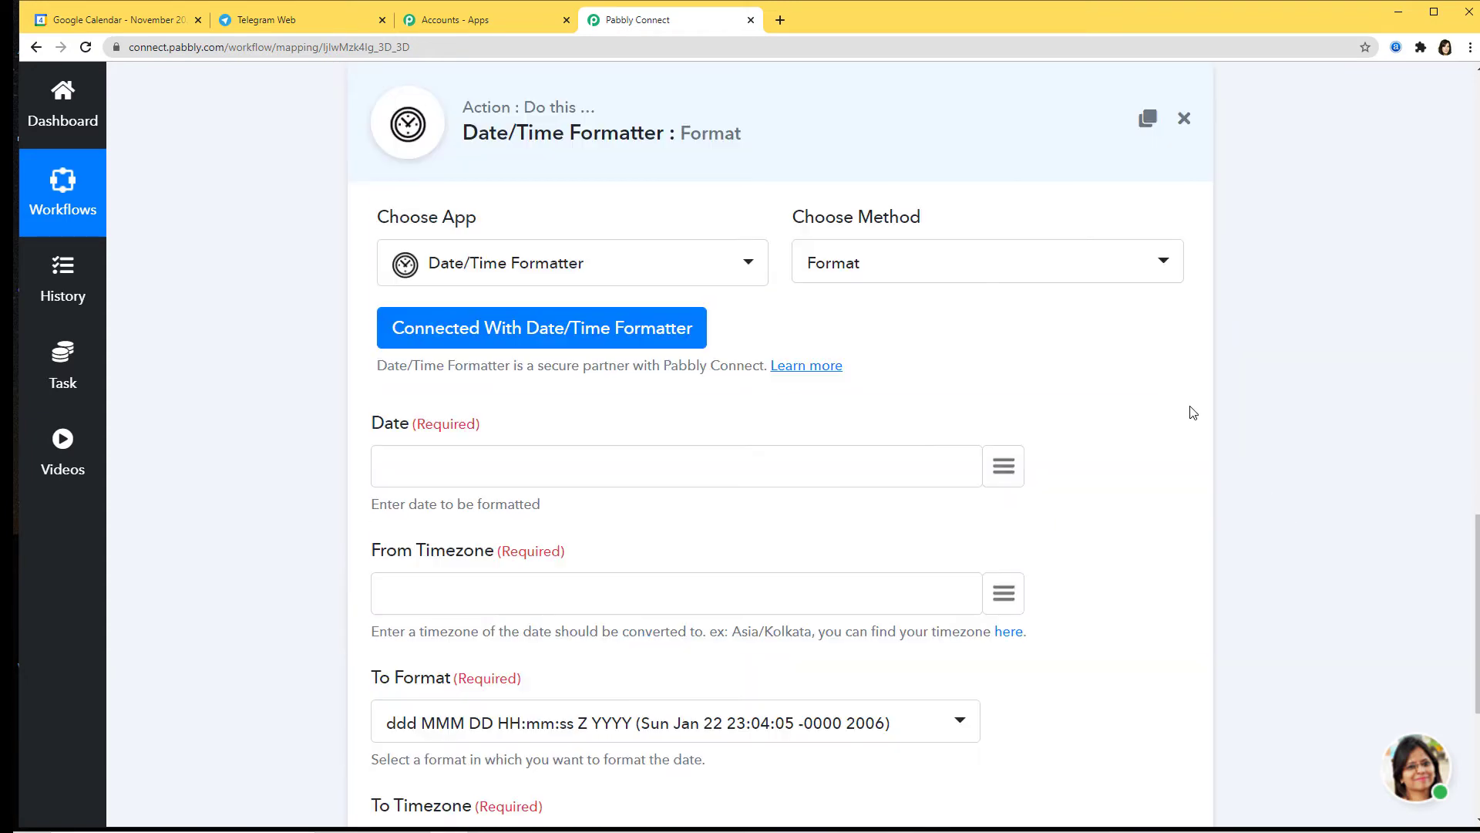
scroll(428, 405, down, 1)
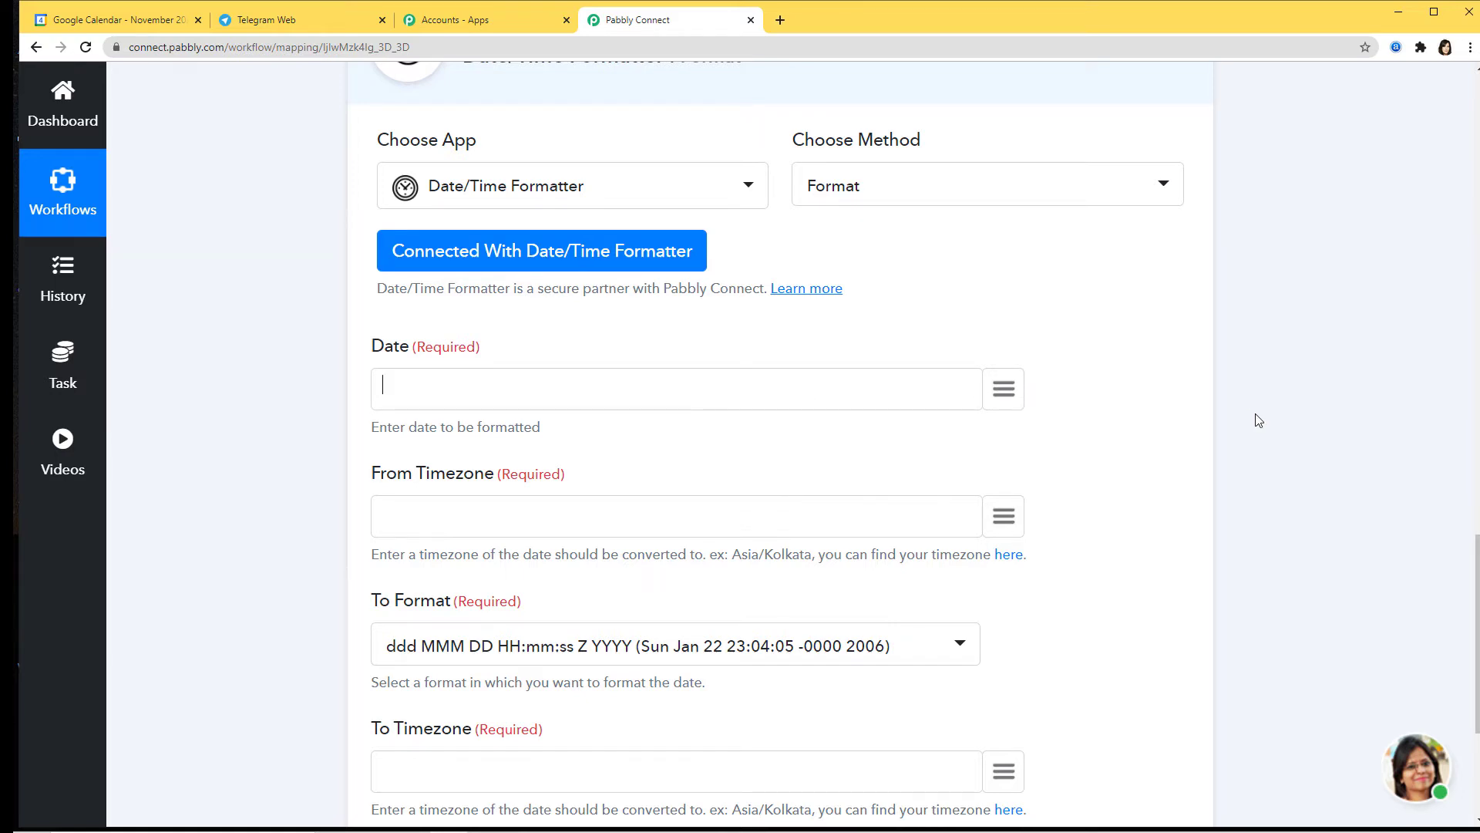
scroll(1253, 416, up, 8)
scroll(1242, 367, down, 10)
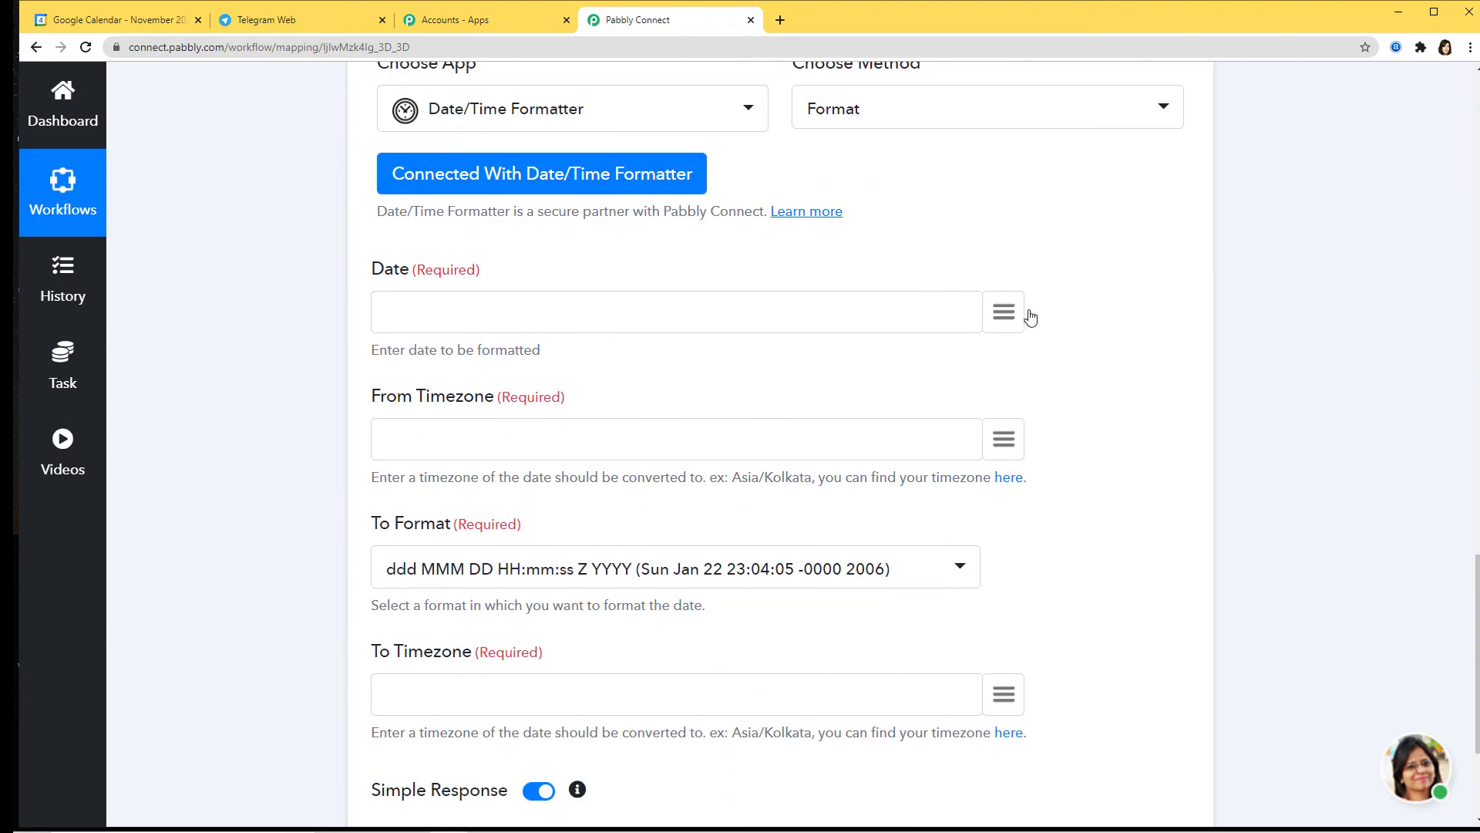
Step: Map the Telegram message date into Date and set From Timezone to Asia/Kolkata
click(1003, 313)
text(dat)
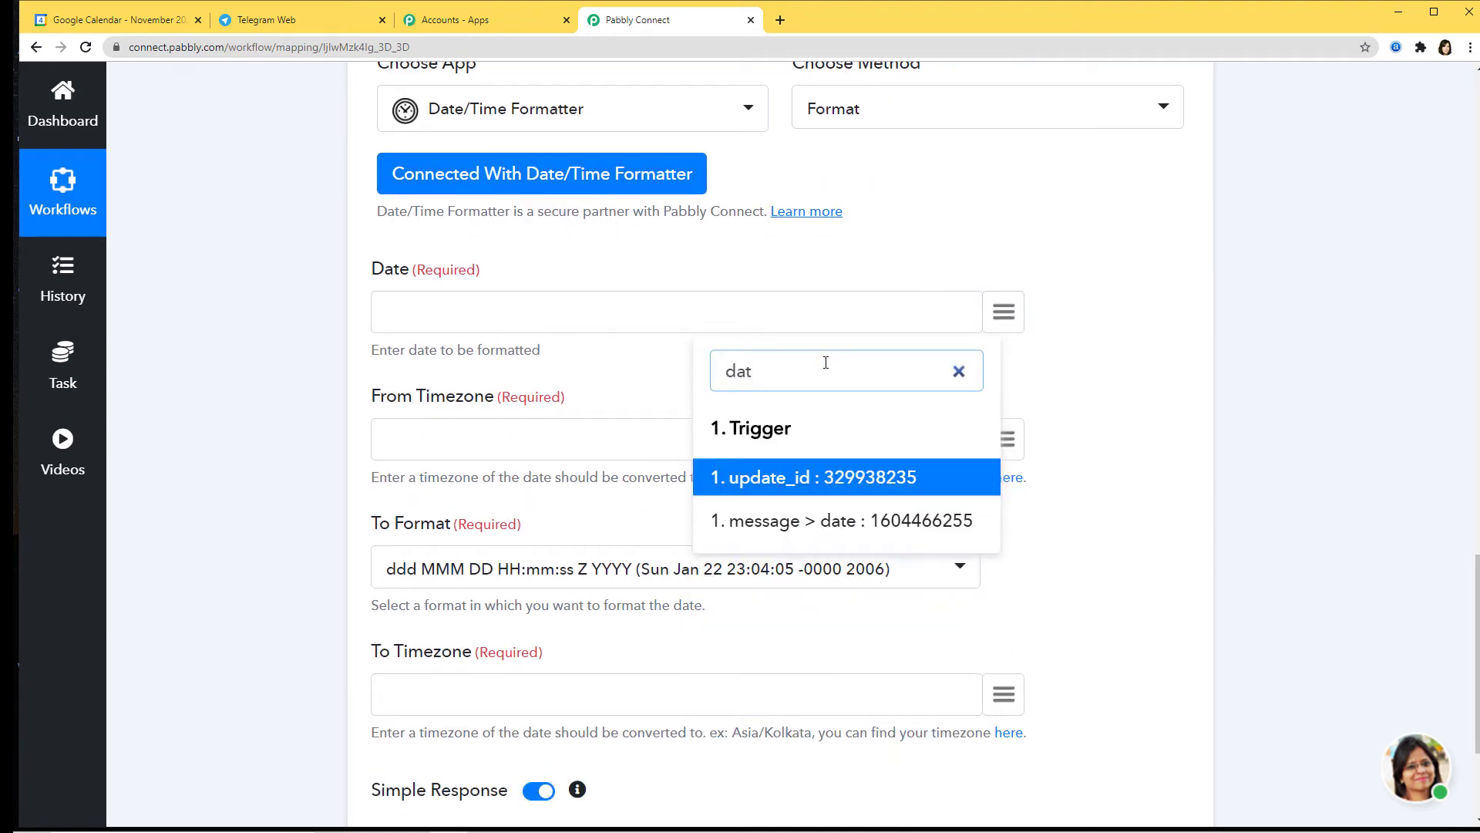
click(876, 524)
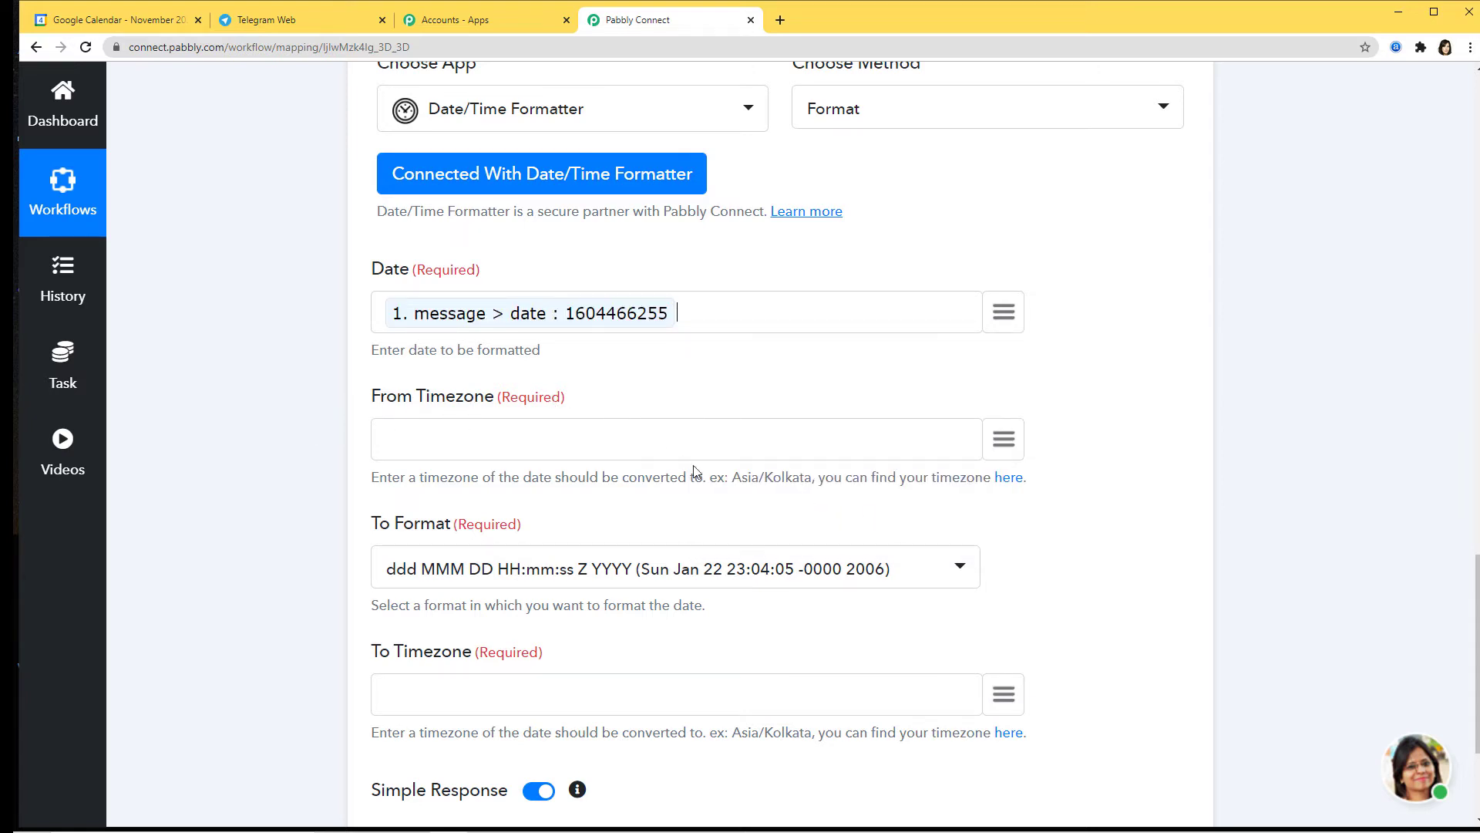
drag(732, 482, 813, 493)
key(ctrl+c)
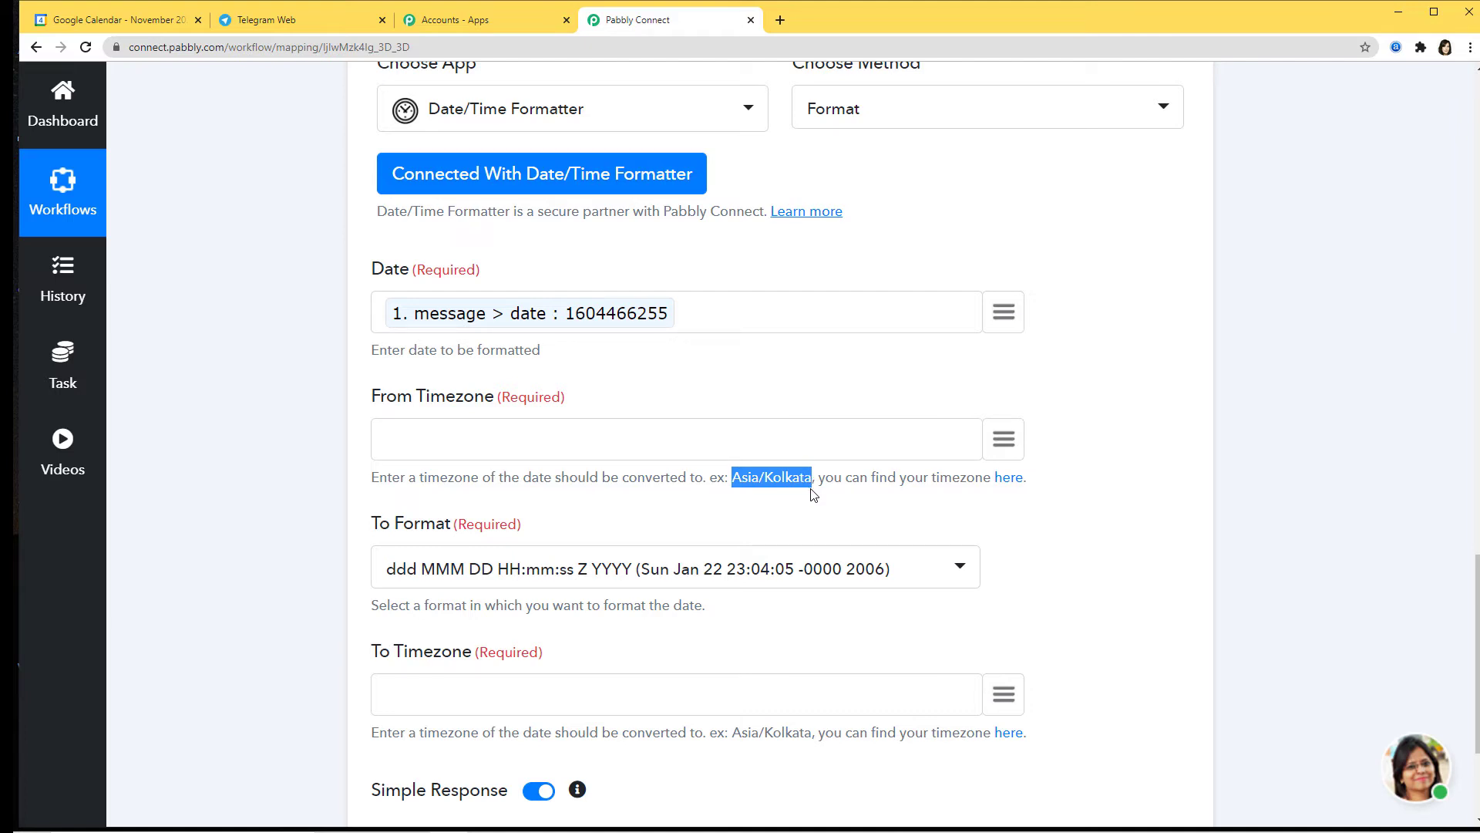
click(547, 440)
key(ctrl+v)
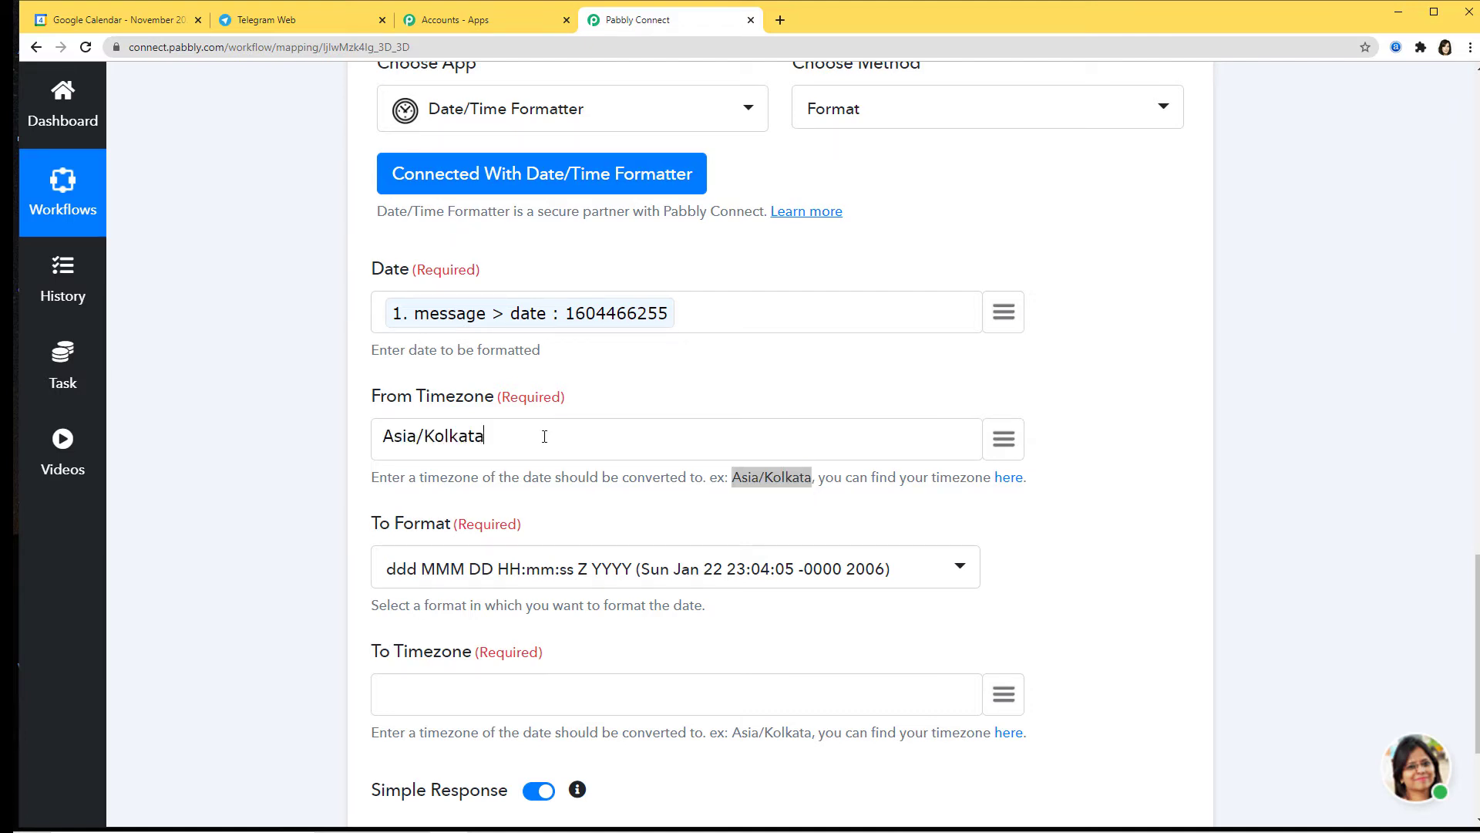
scroll(544, 435, down, 3)
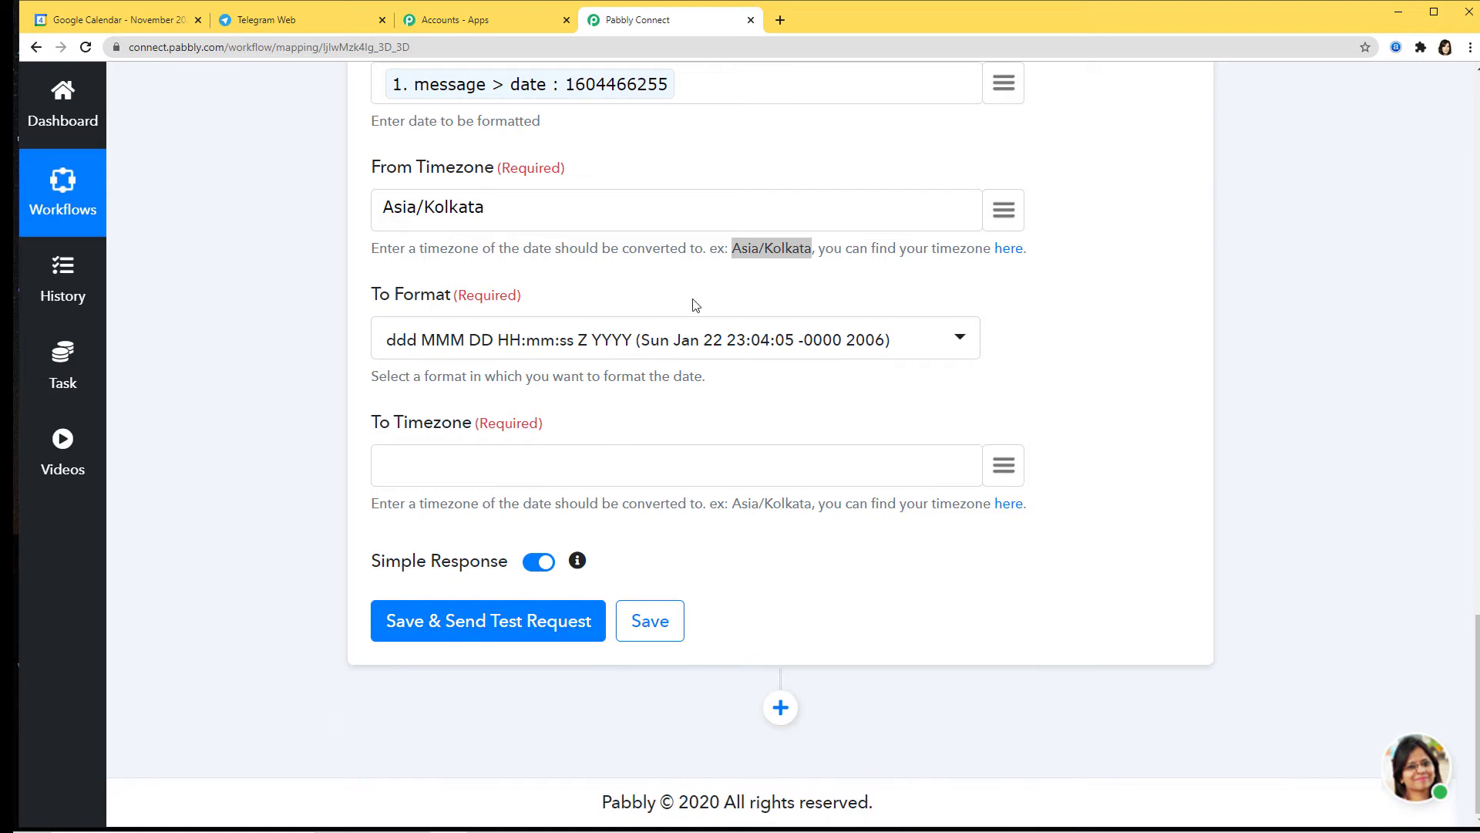
Step: Set the output format to YYYY-MM-DDTHH:mm:ssZ and To Timezone to Asia/Kolkata
click(960, 341)
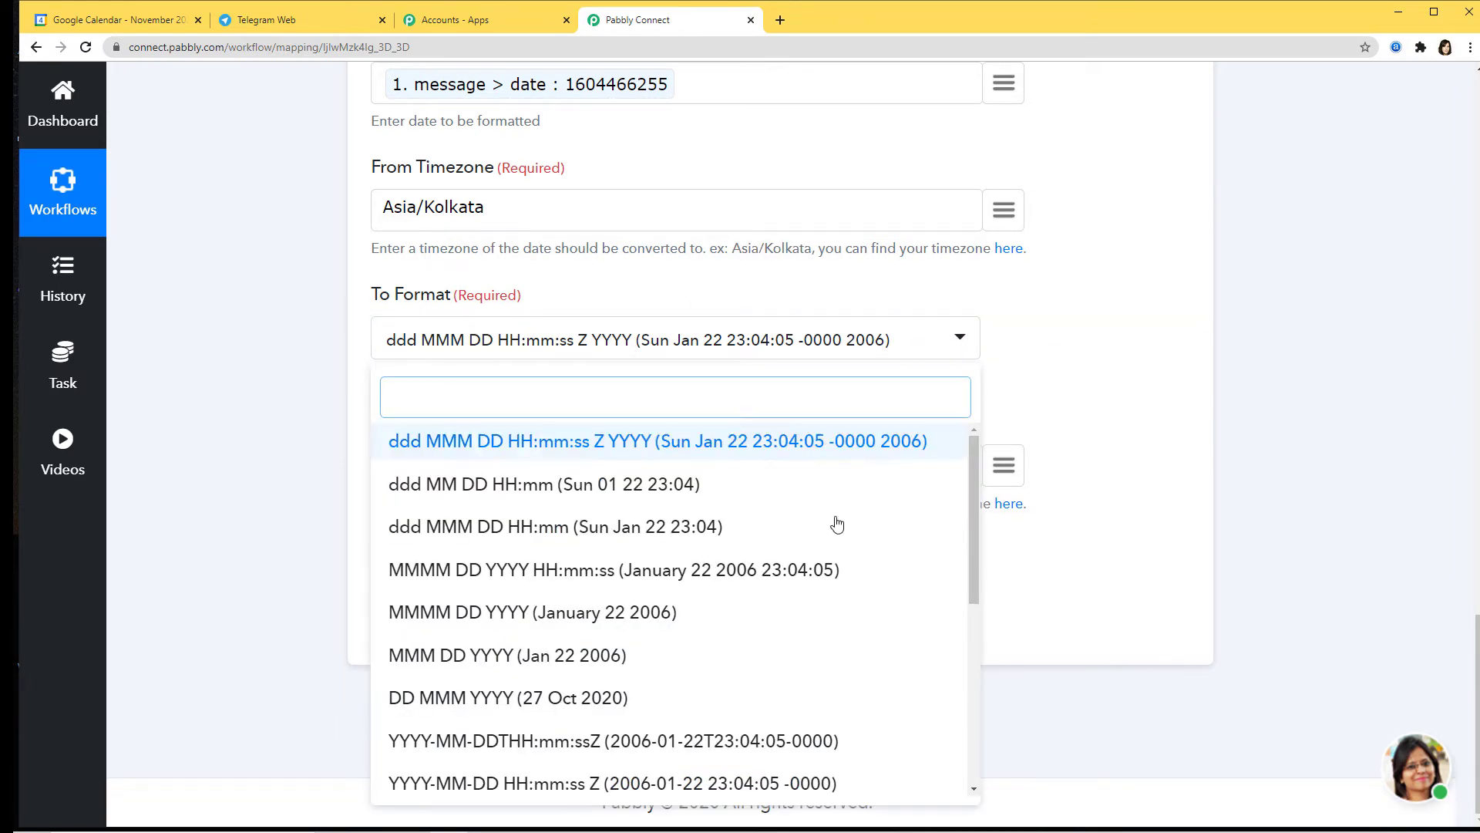
click(648, 750)
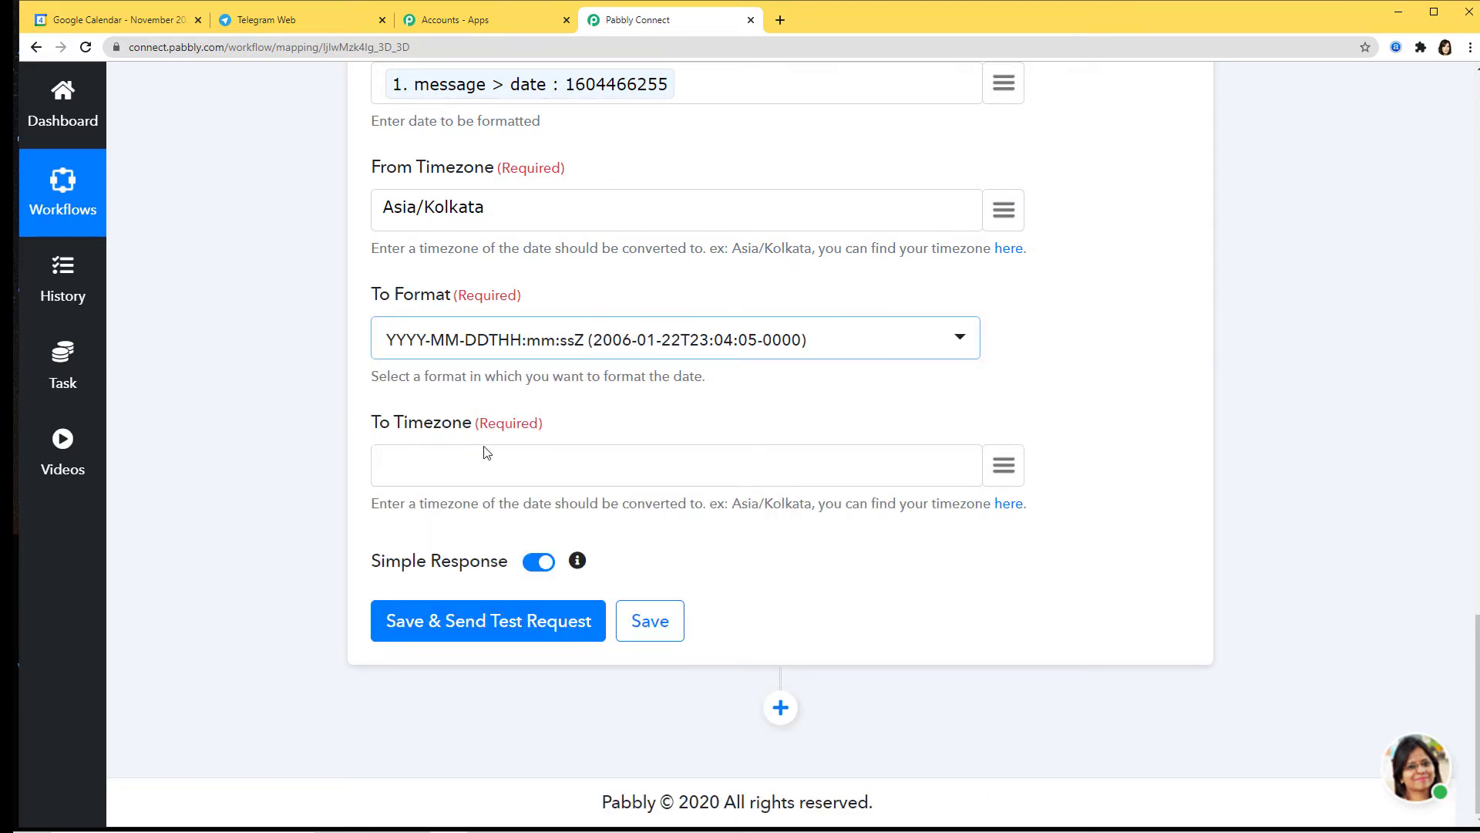
drag(730, 506, 816, 507)
key(ctrl+c)
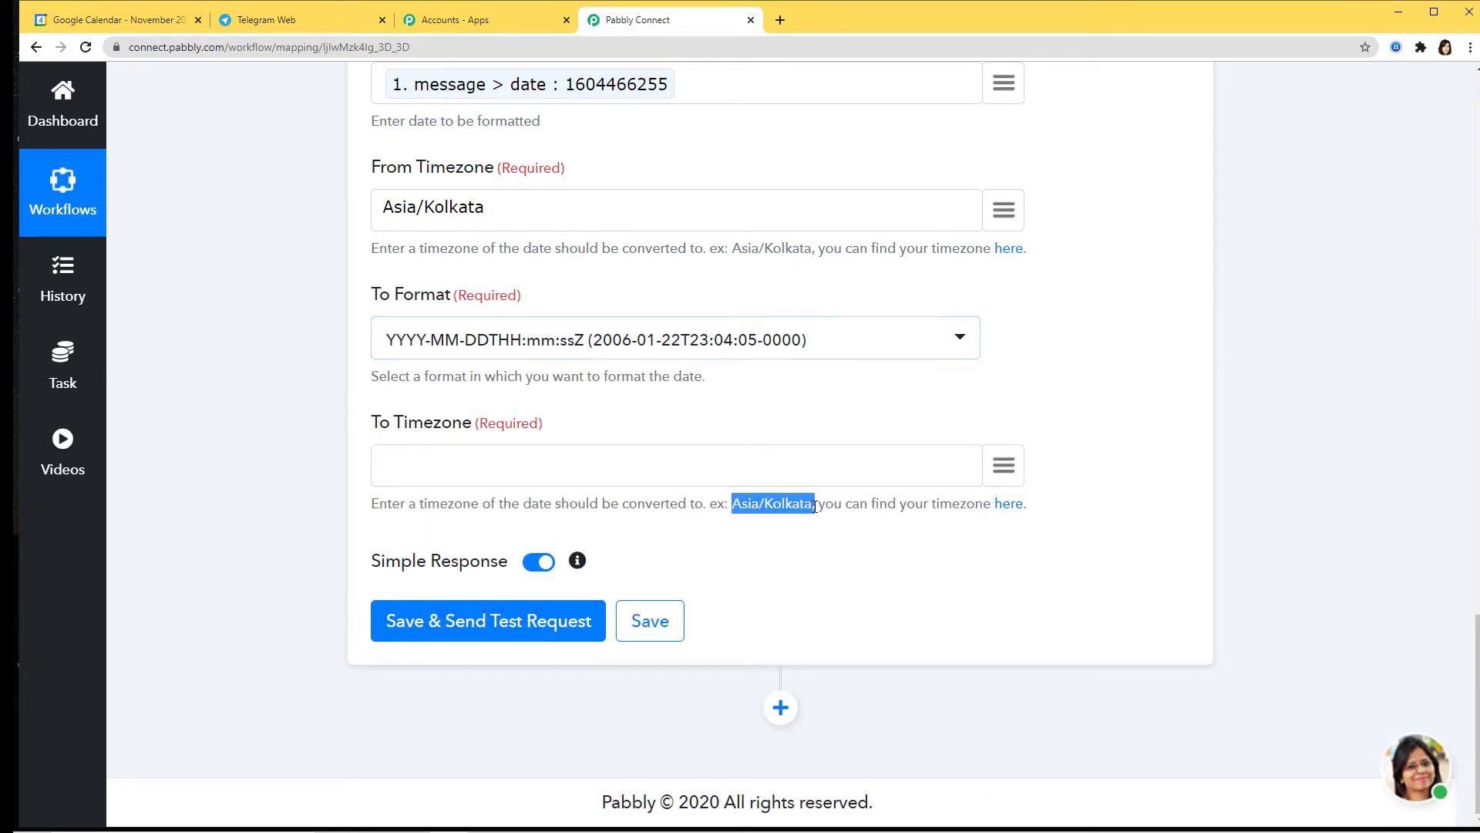
click(693, 460)
key(ctrl+v)
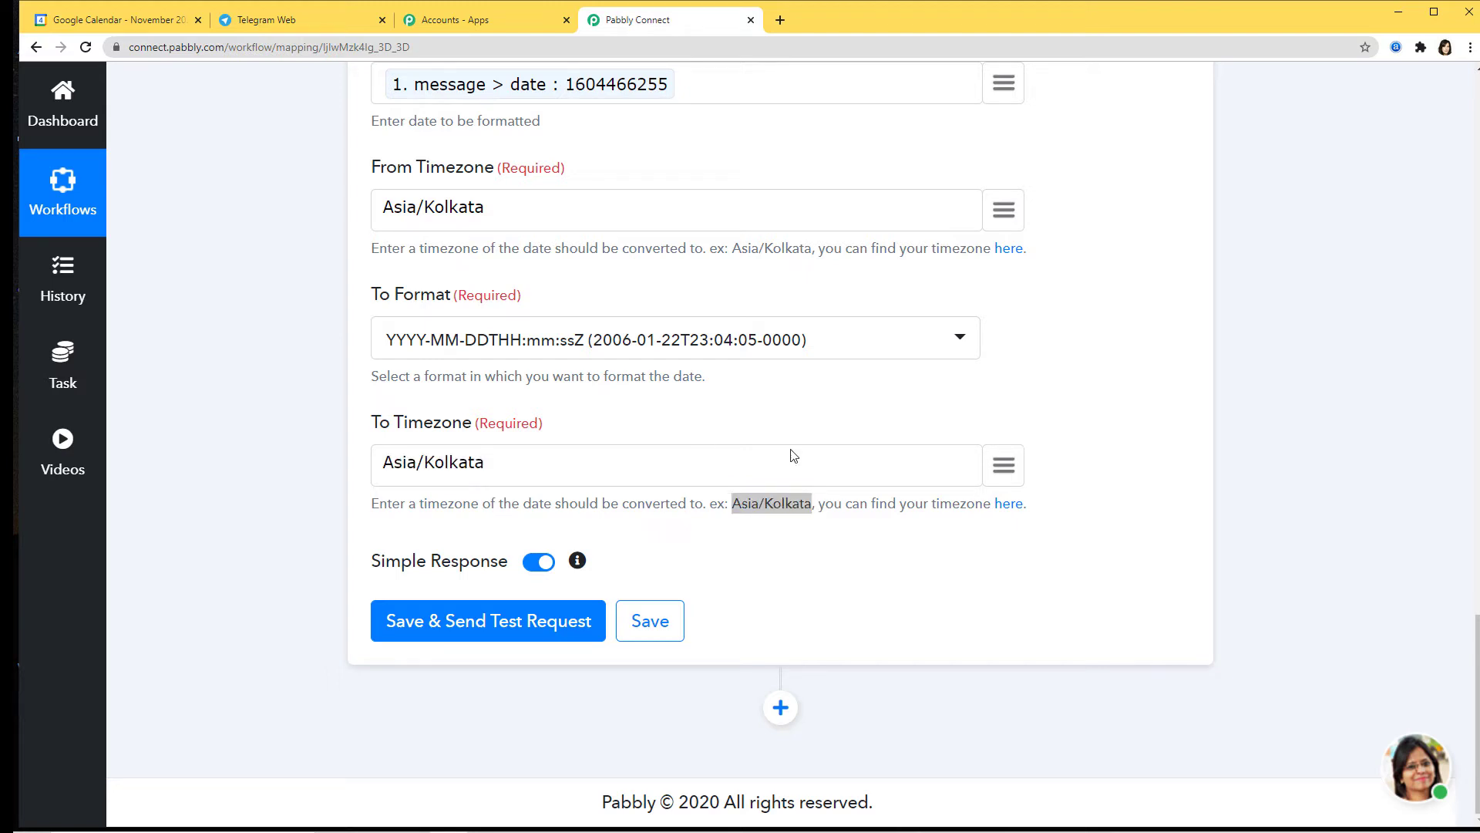
scroll(1064, 510, up, 3)
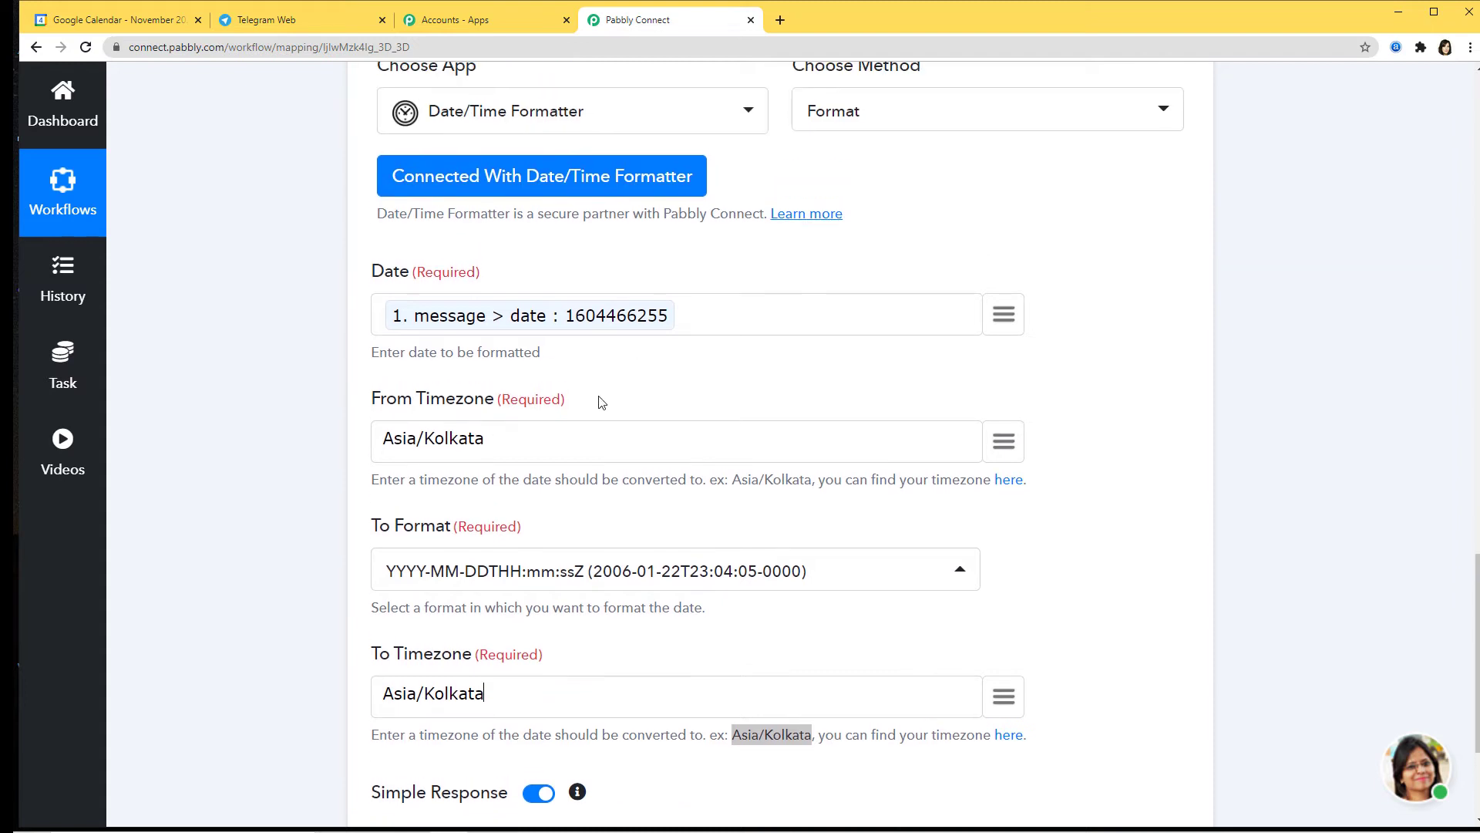
scroll(998, 555, down, 3)
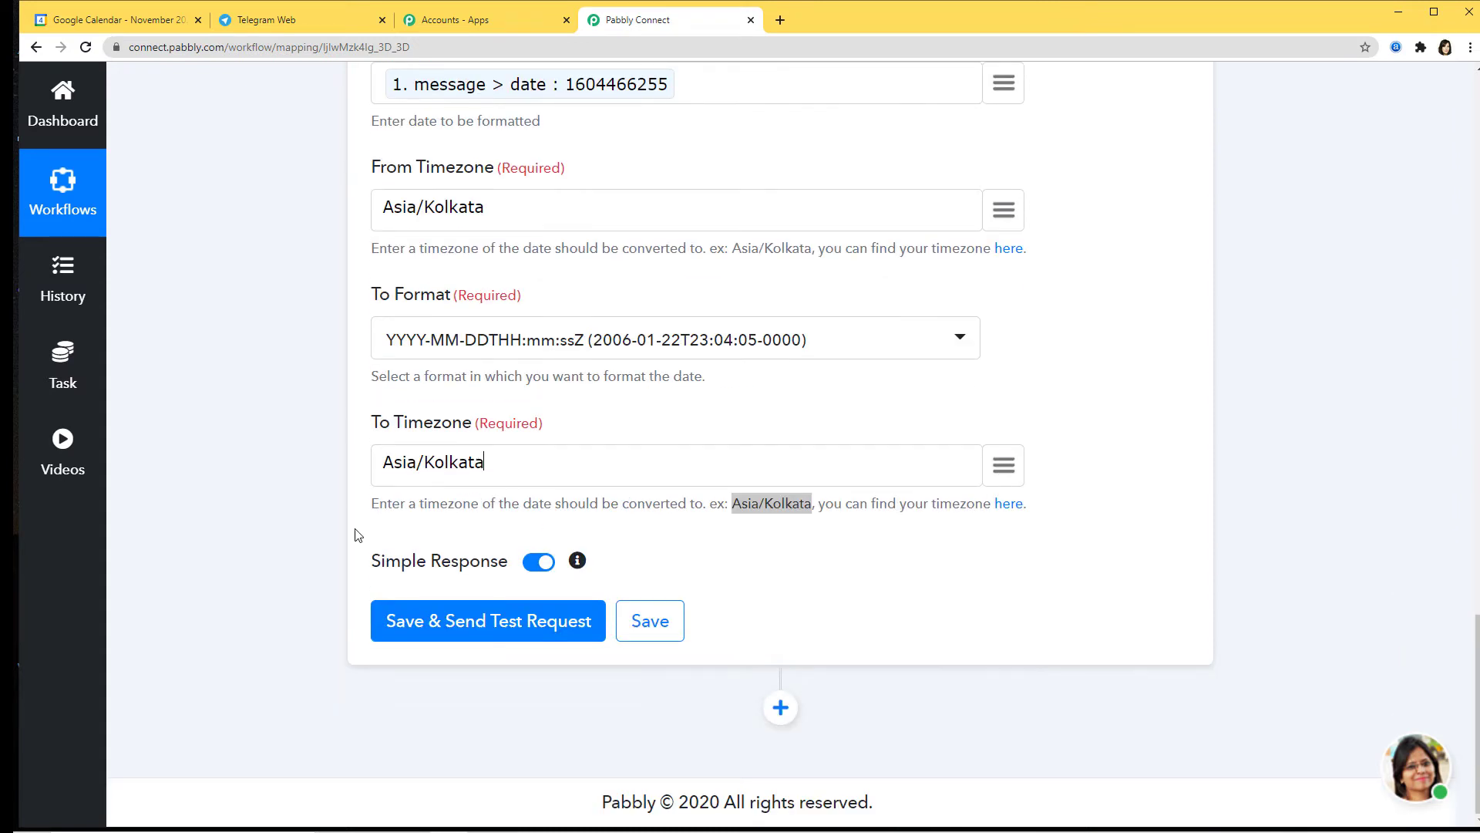
Step: Test the step, getting 2020-11-04T10:34:15+05:30, then save and confirm
click(517, 626)
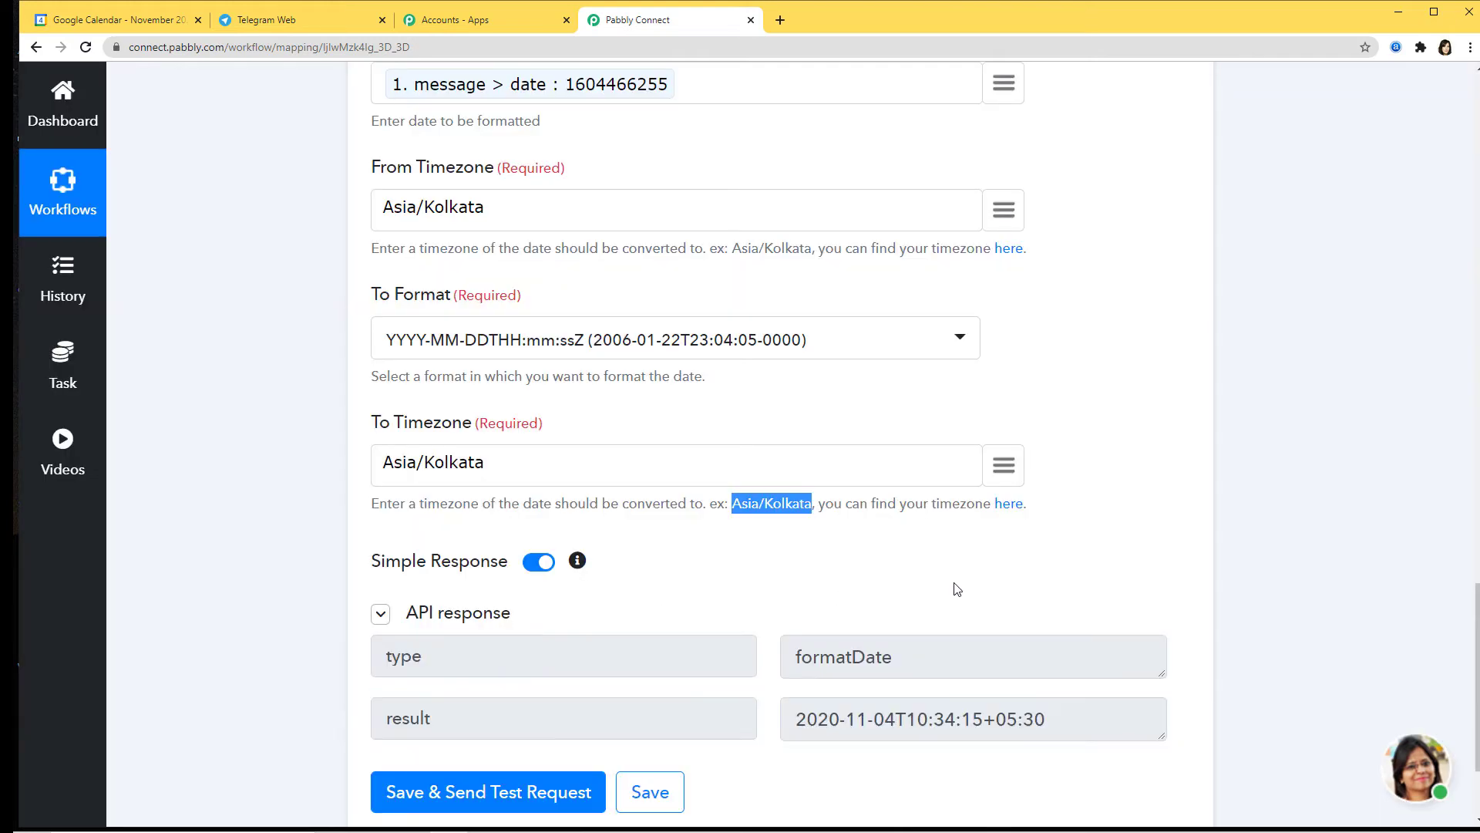
scroll(1033, 536, down, 3)
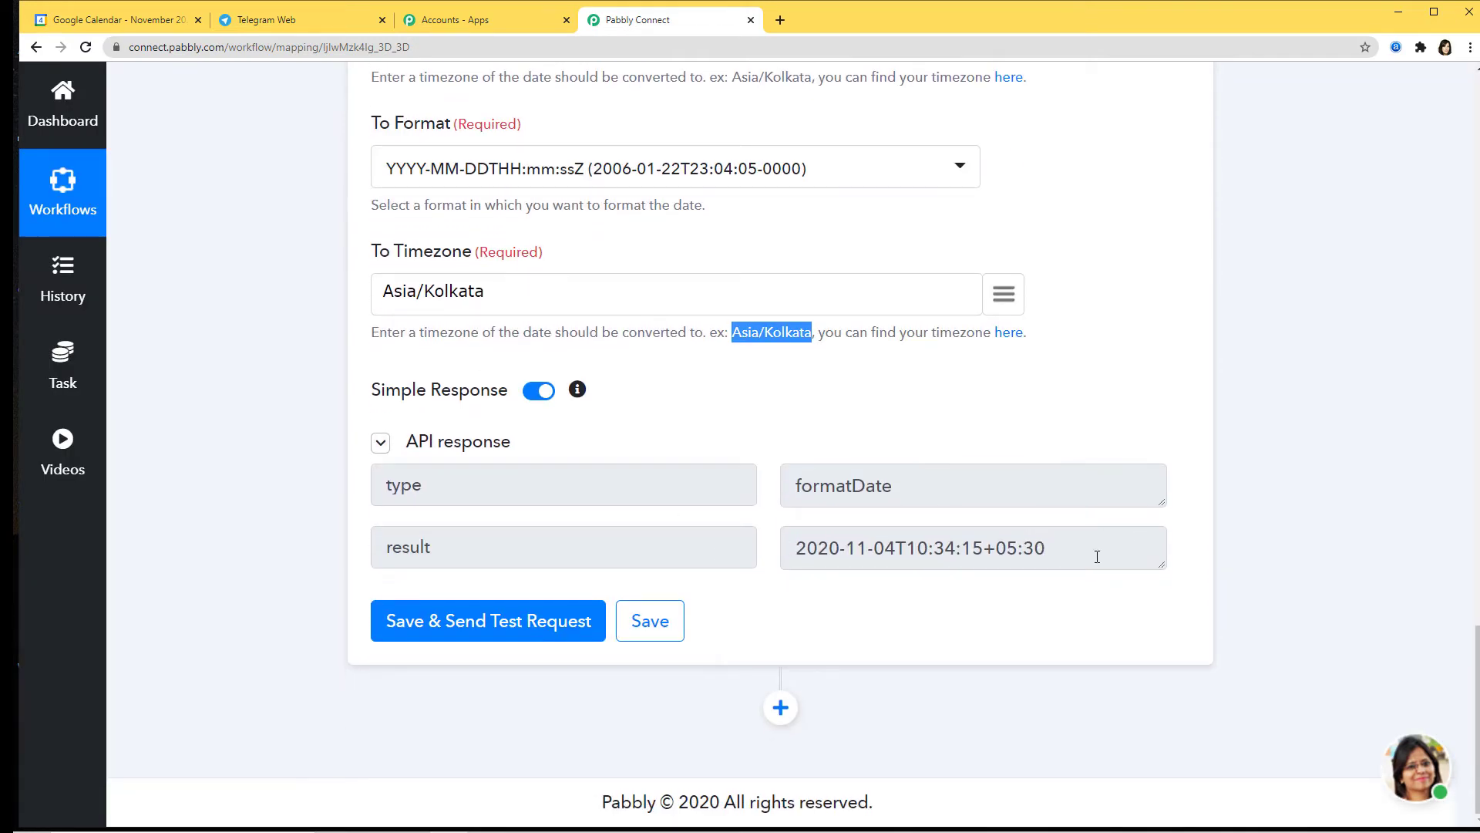
drag(1096, 557, 793, 567)
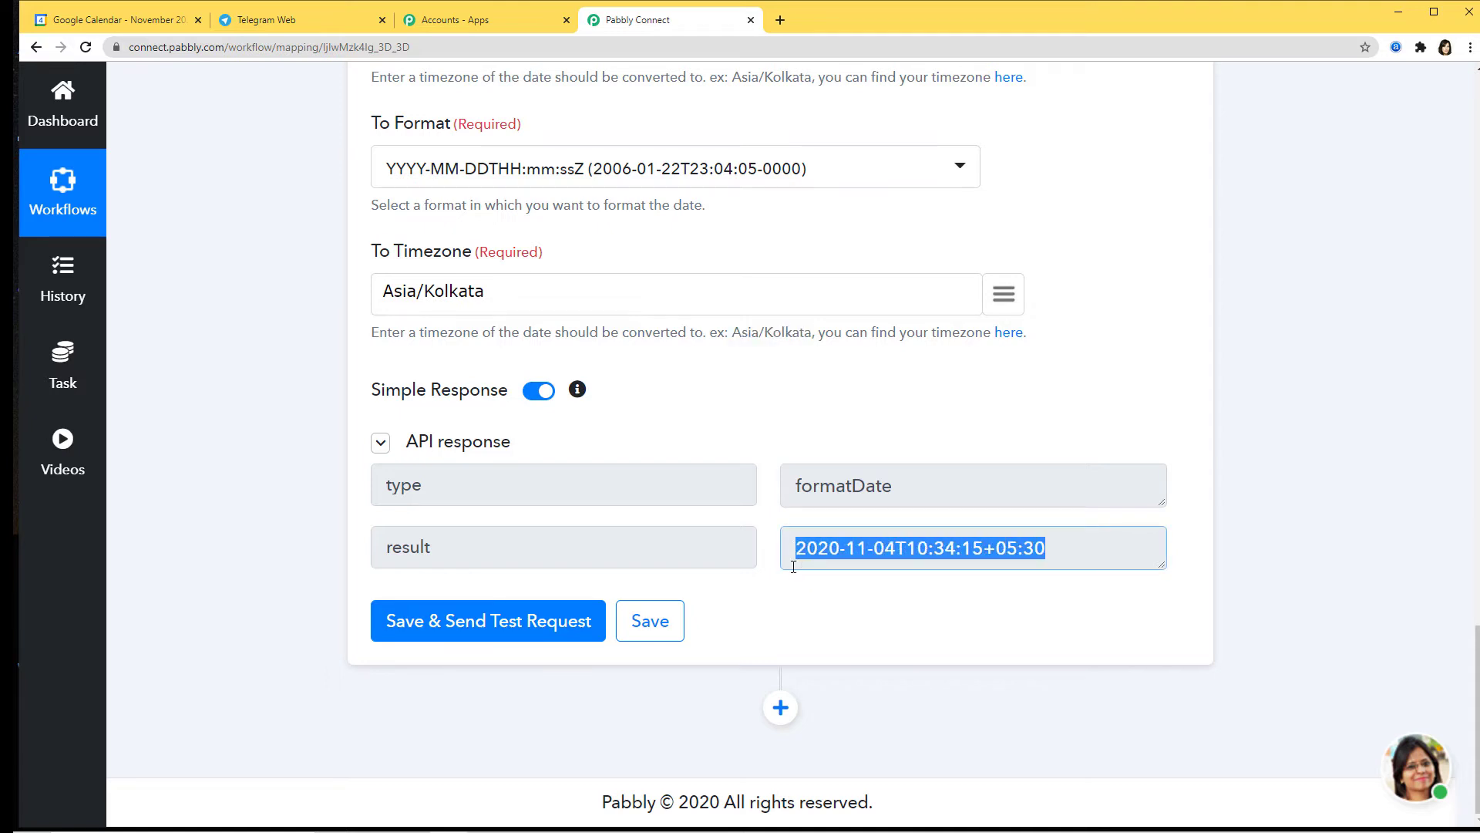
click(937, 623)
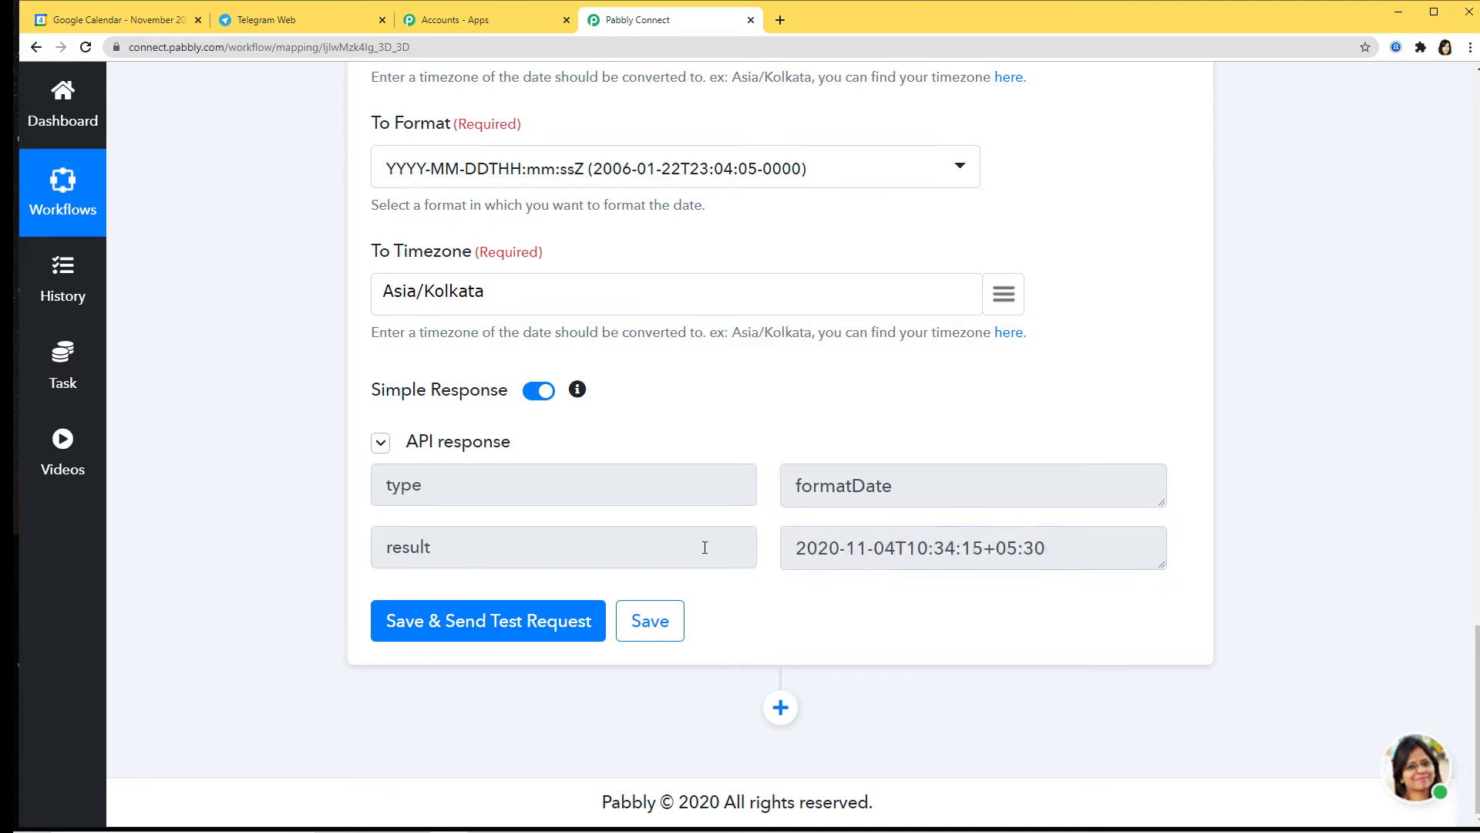
click(655, 624)
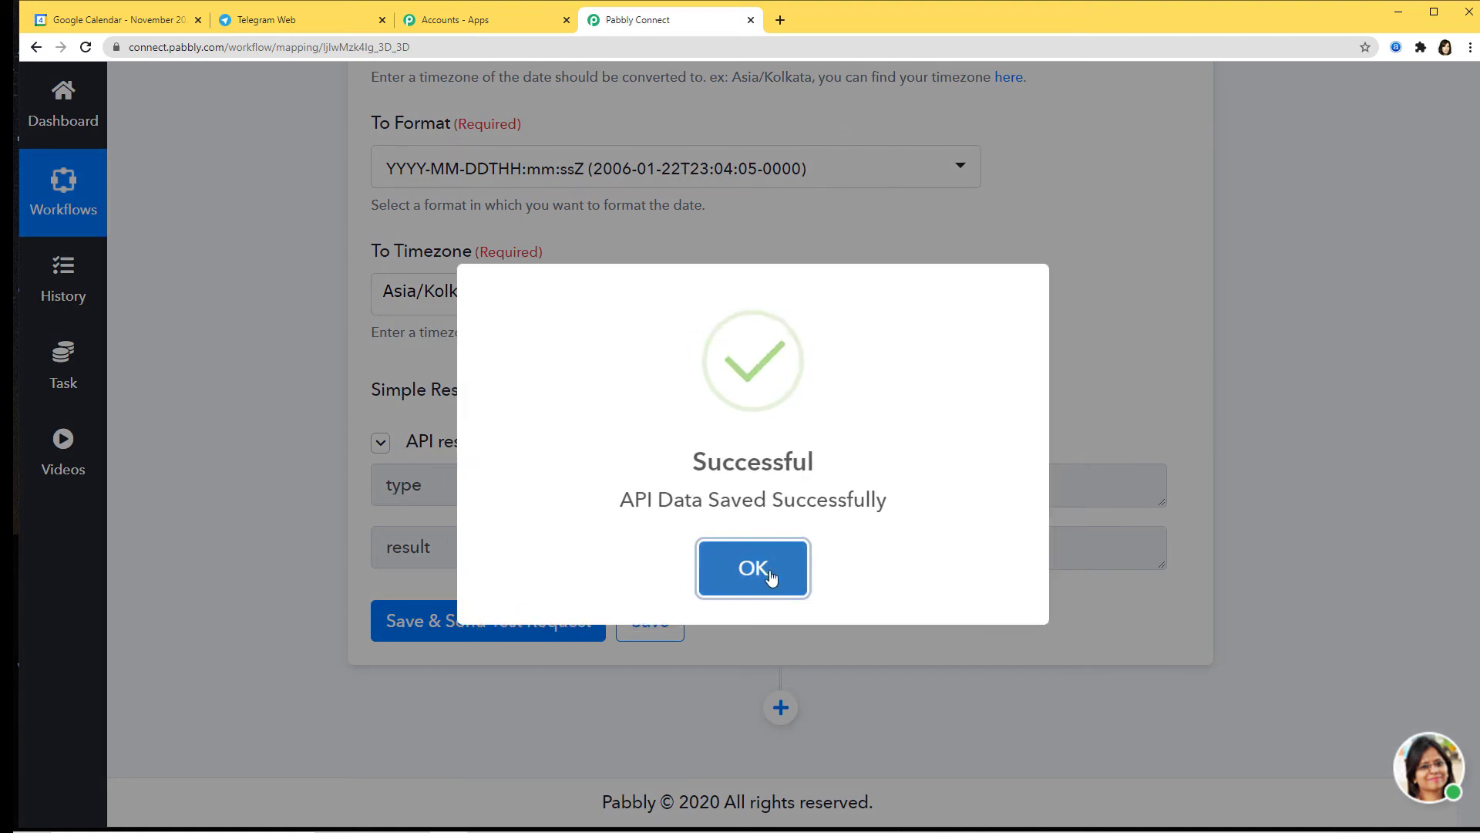
click(760, 566)
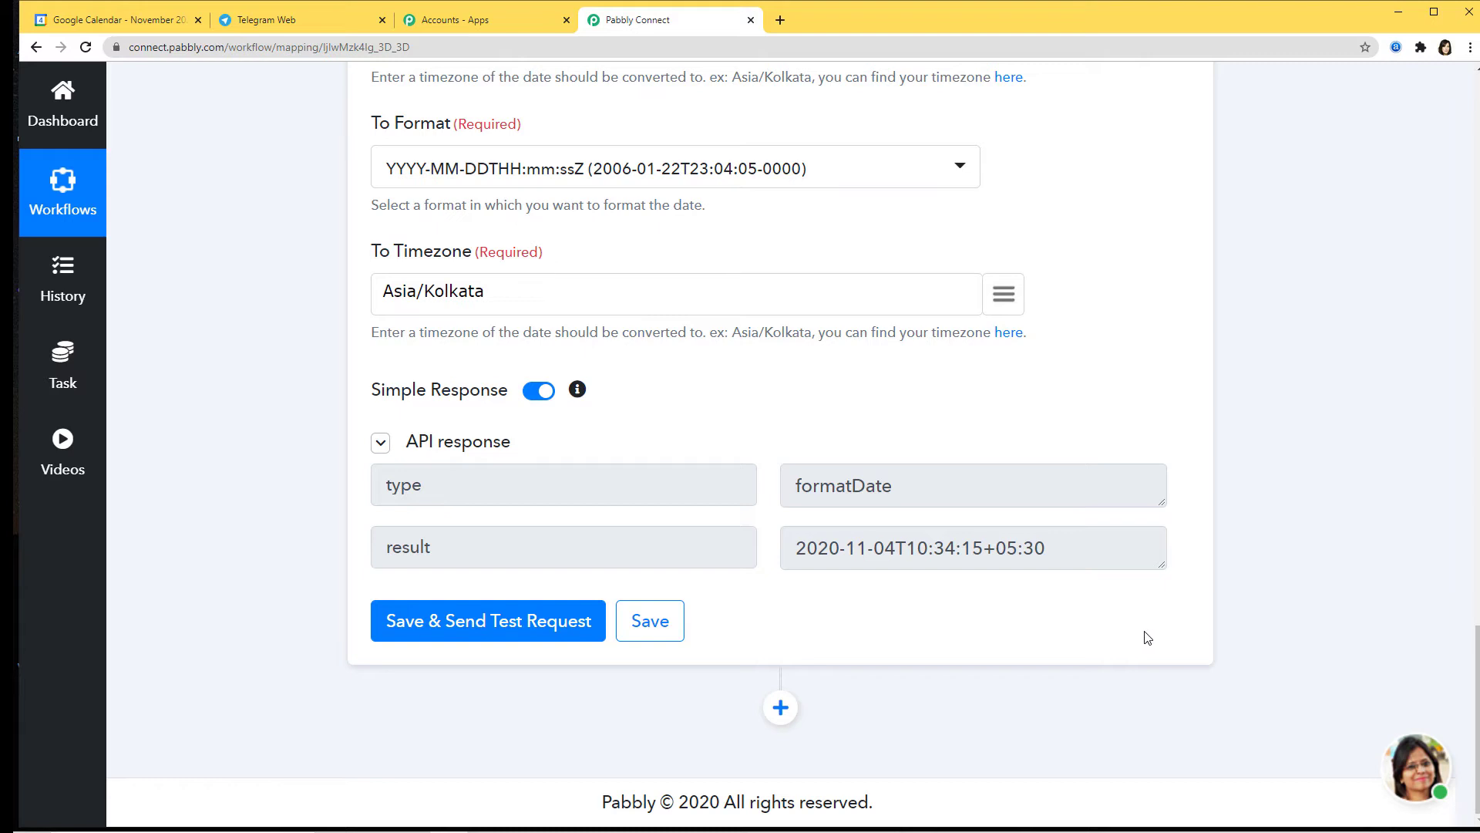
Step: Add a step after the formatter using Date/Time Formatter's Add/Subtract Time method
click(782, 709)
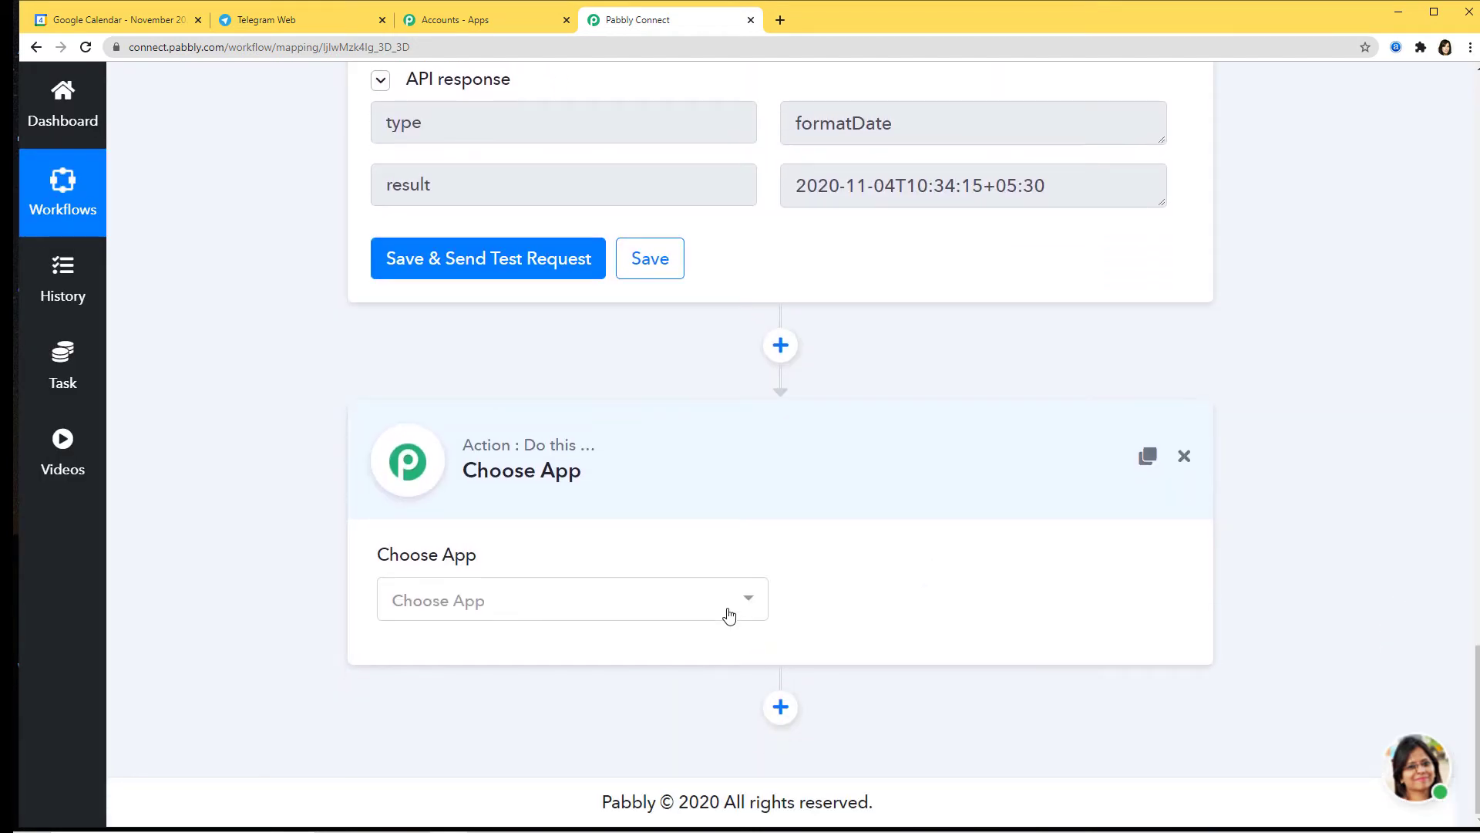
click(728, 615)
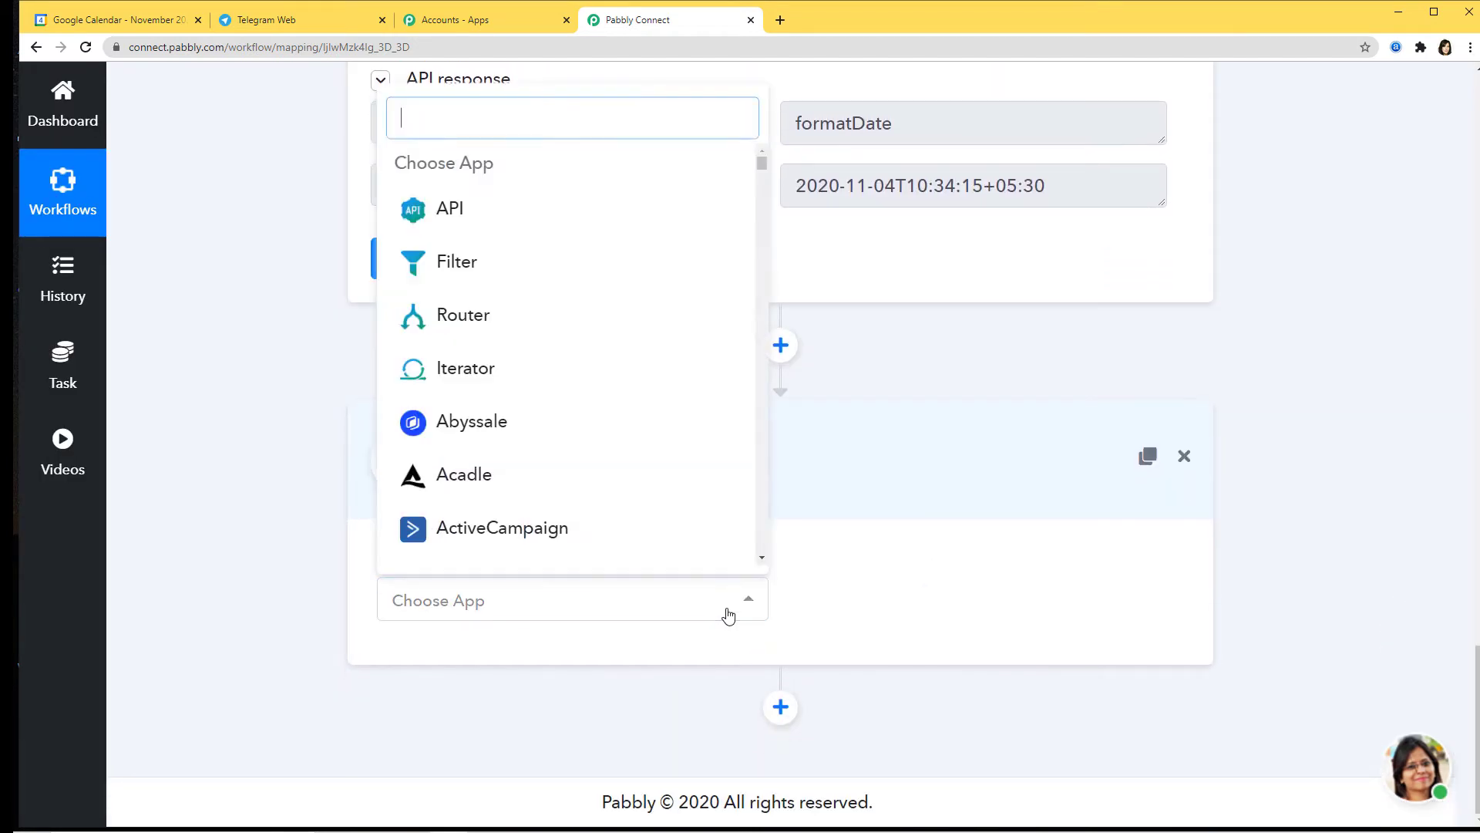
text(date)
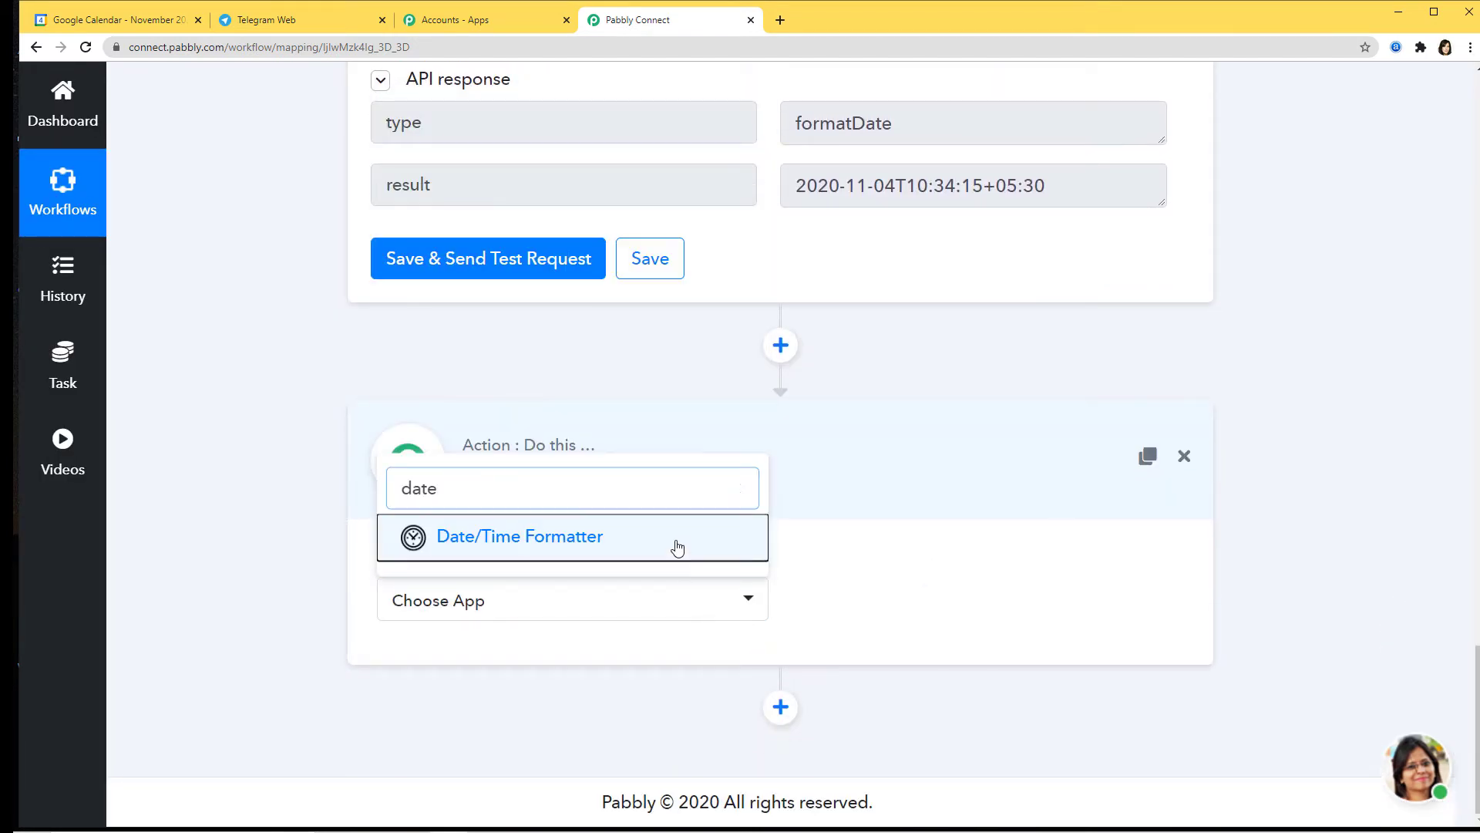
click(678, 545)
click(866, 611)
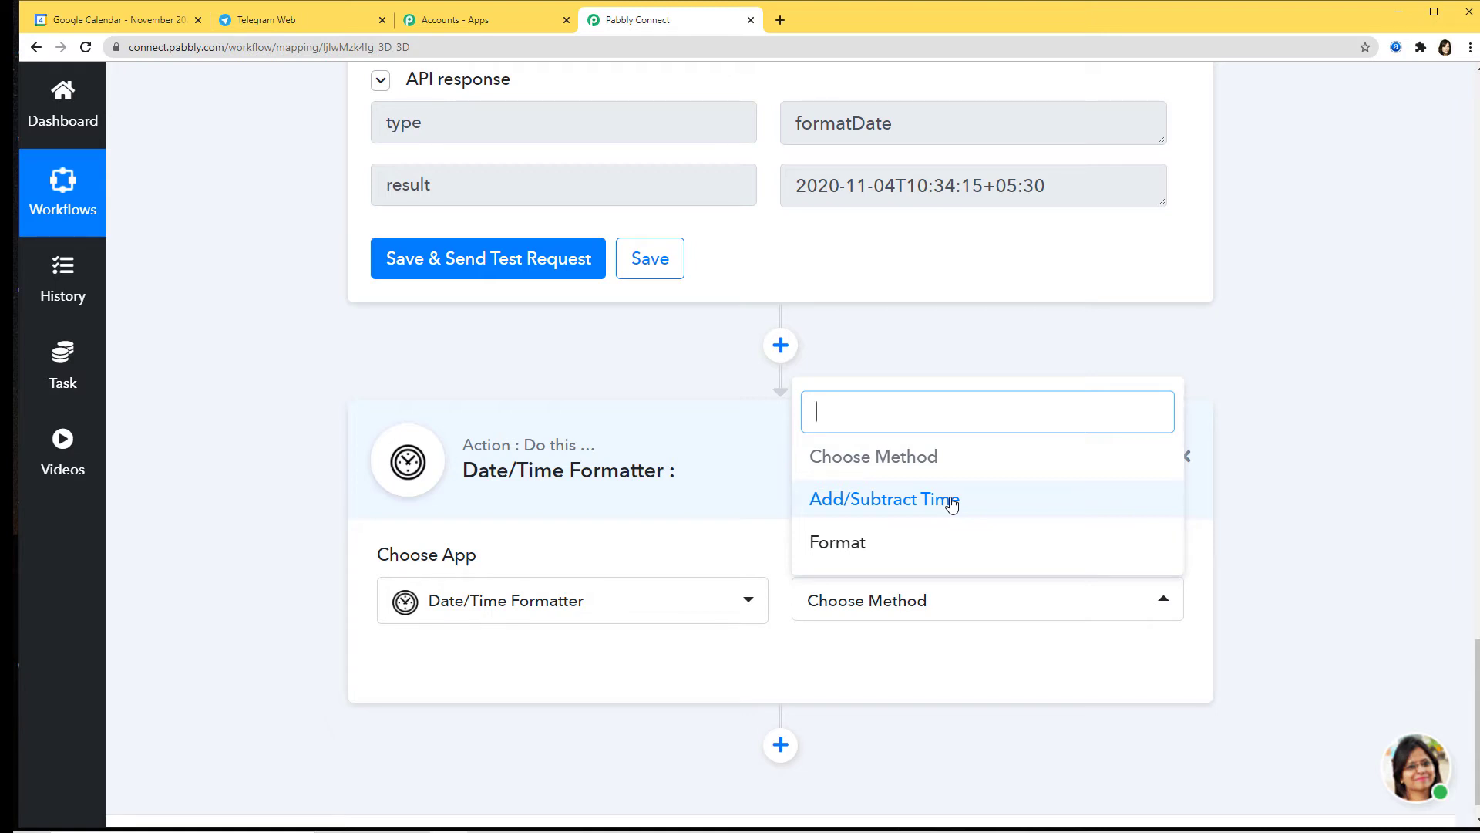
click(952, 503)
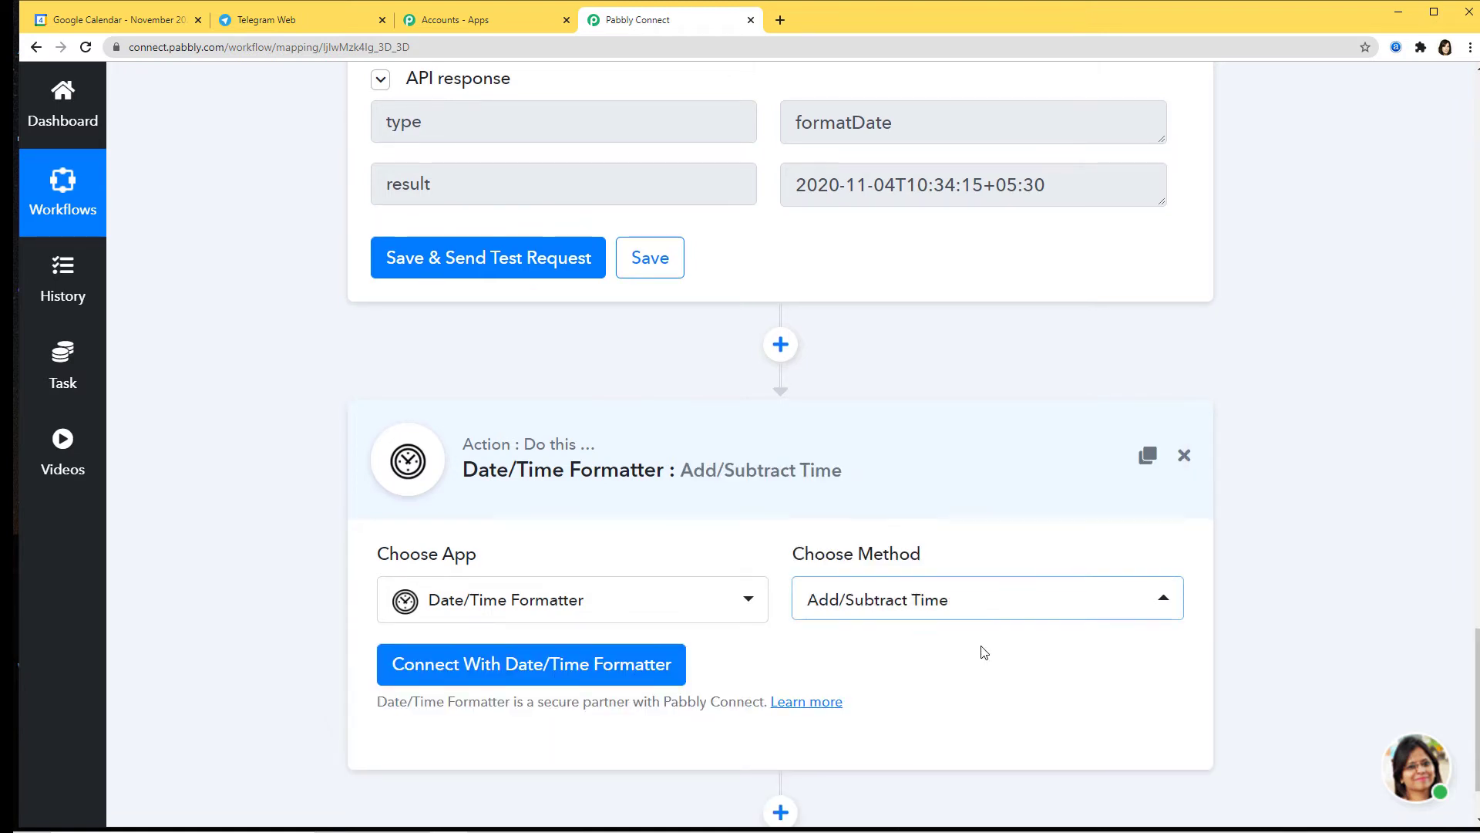
scroll(981, 650, down, 2)
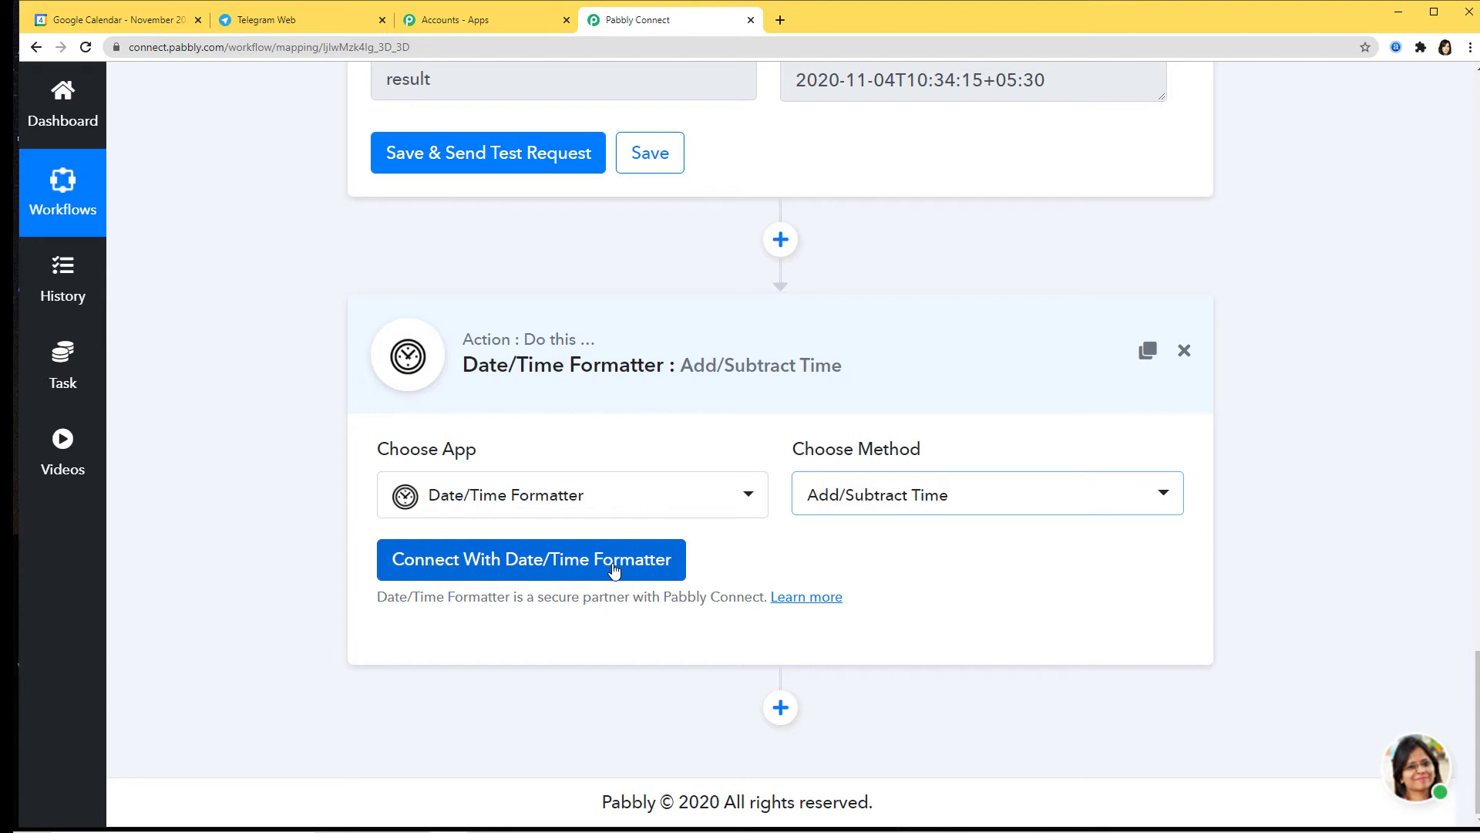
Step: Connect the Add/Subtract Time step and map the previous step's '2. result' into Date
click(615, 568)
scroll(825, 581, down, 4)
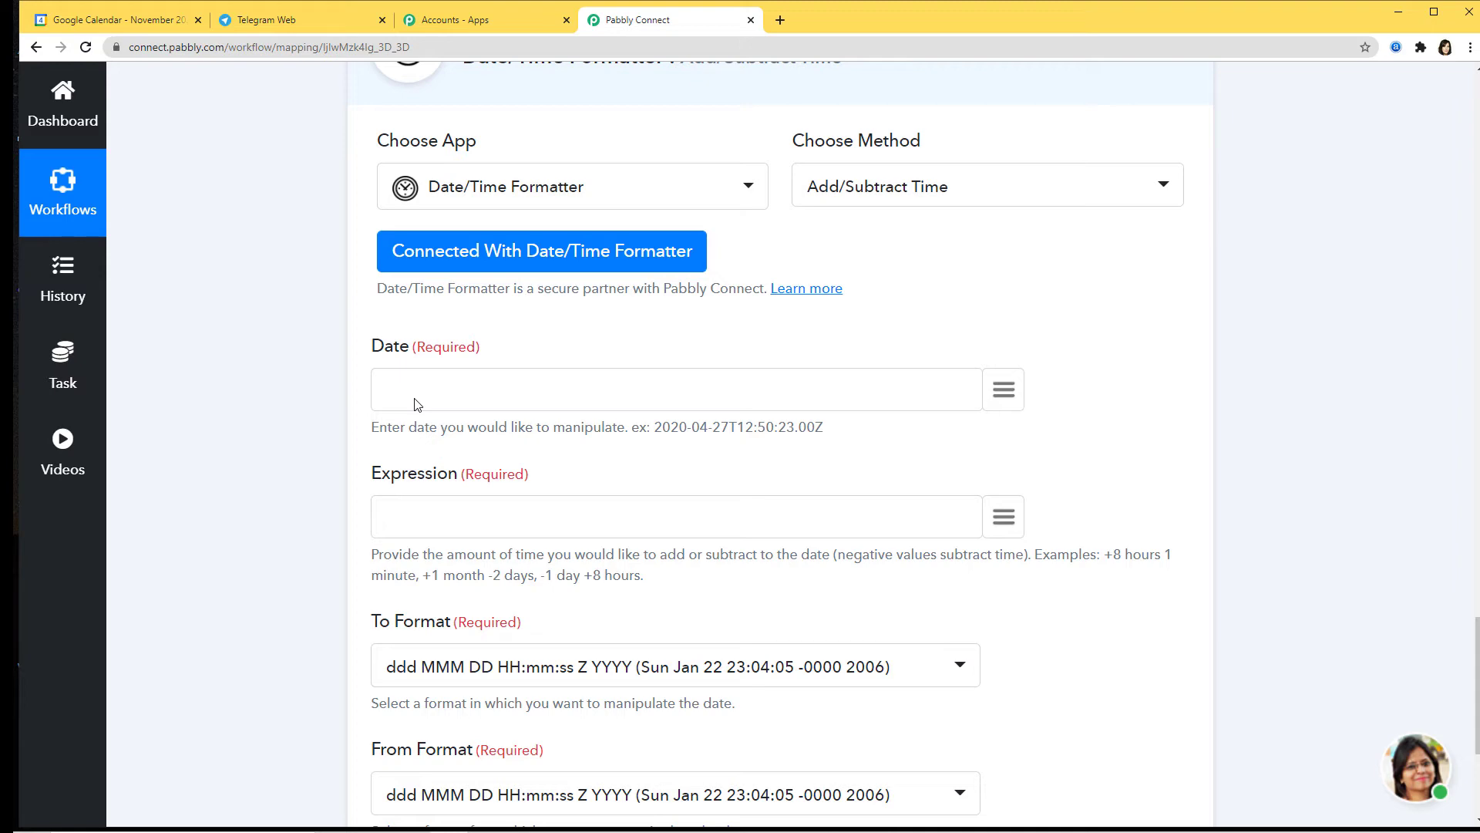
scroll(1053, 378, up, 8)
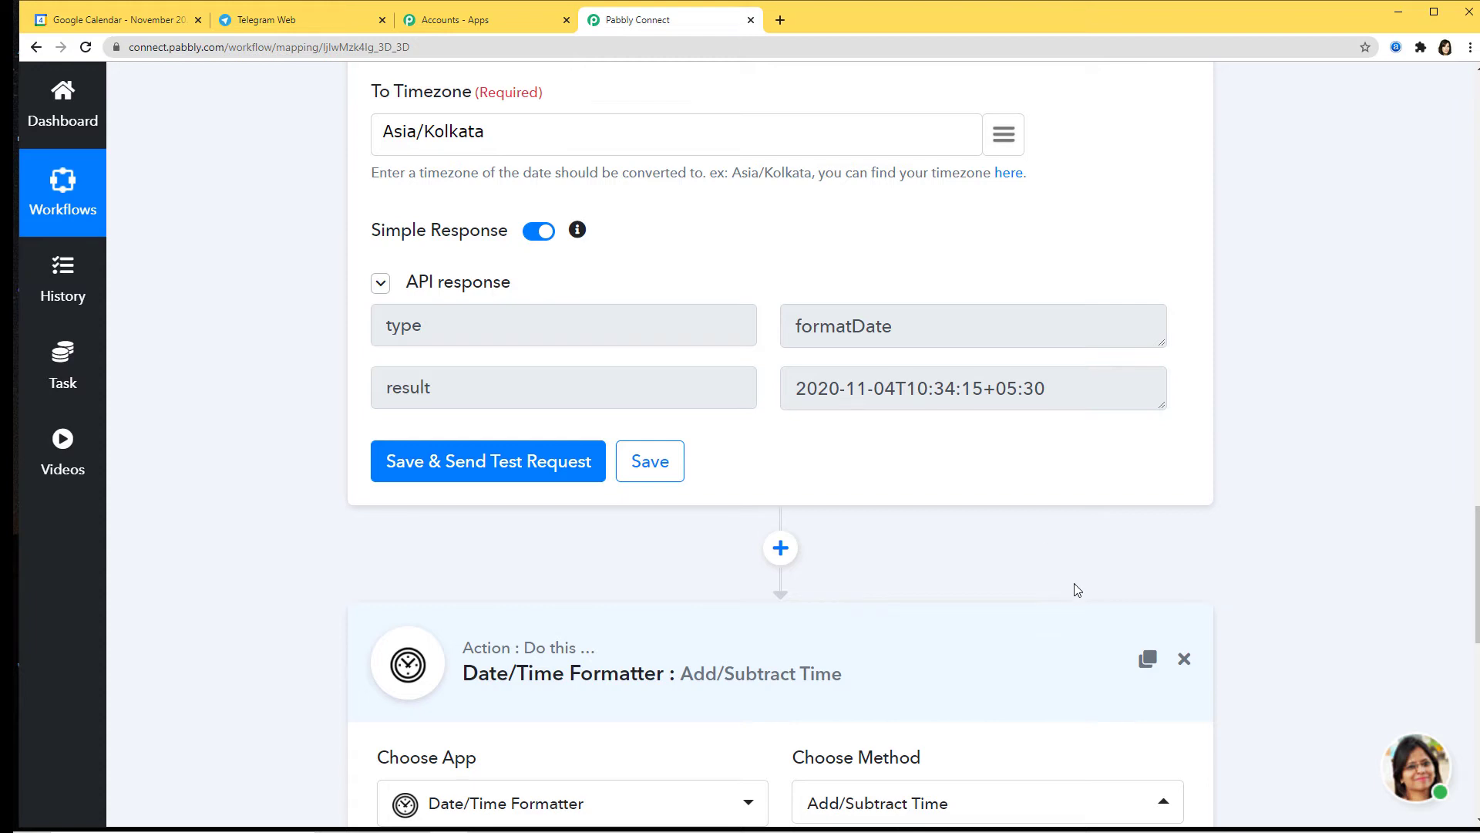
scroll(1074, 594, down, 6)
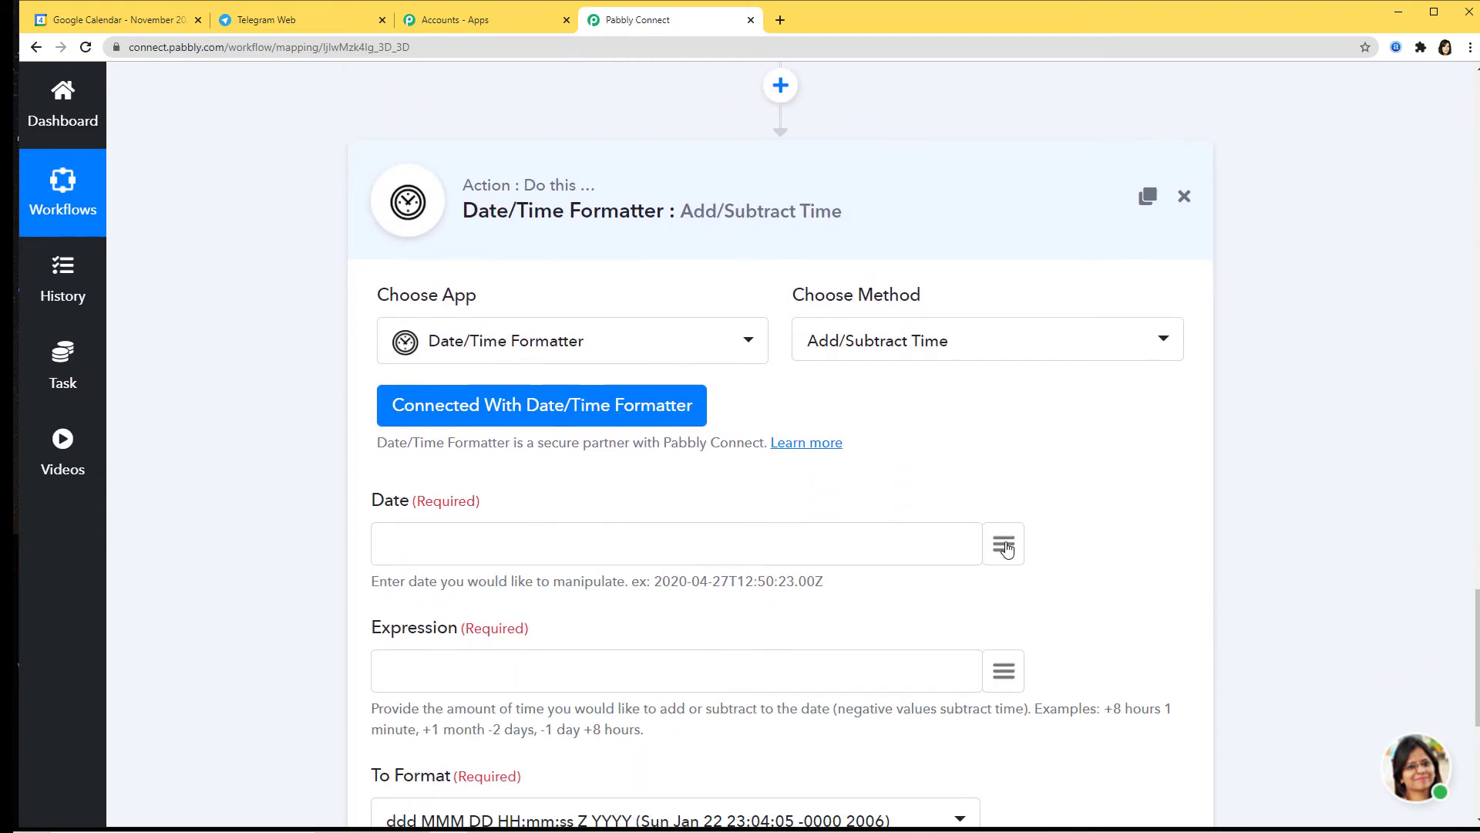
click(1003, 543)
scroll(856, 354, down, 3)
scroll(855, 355, down, 4)
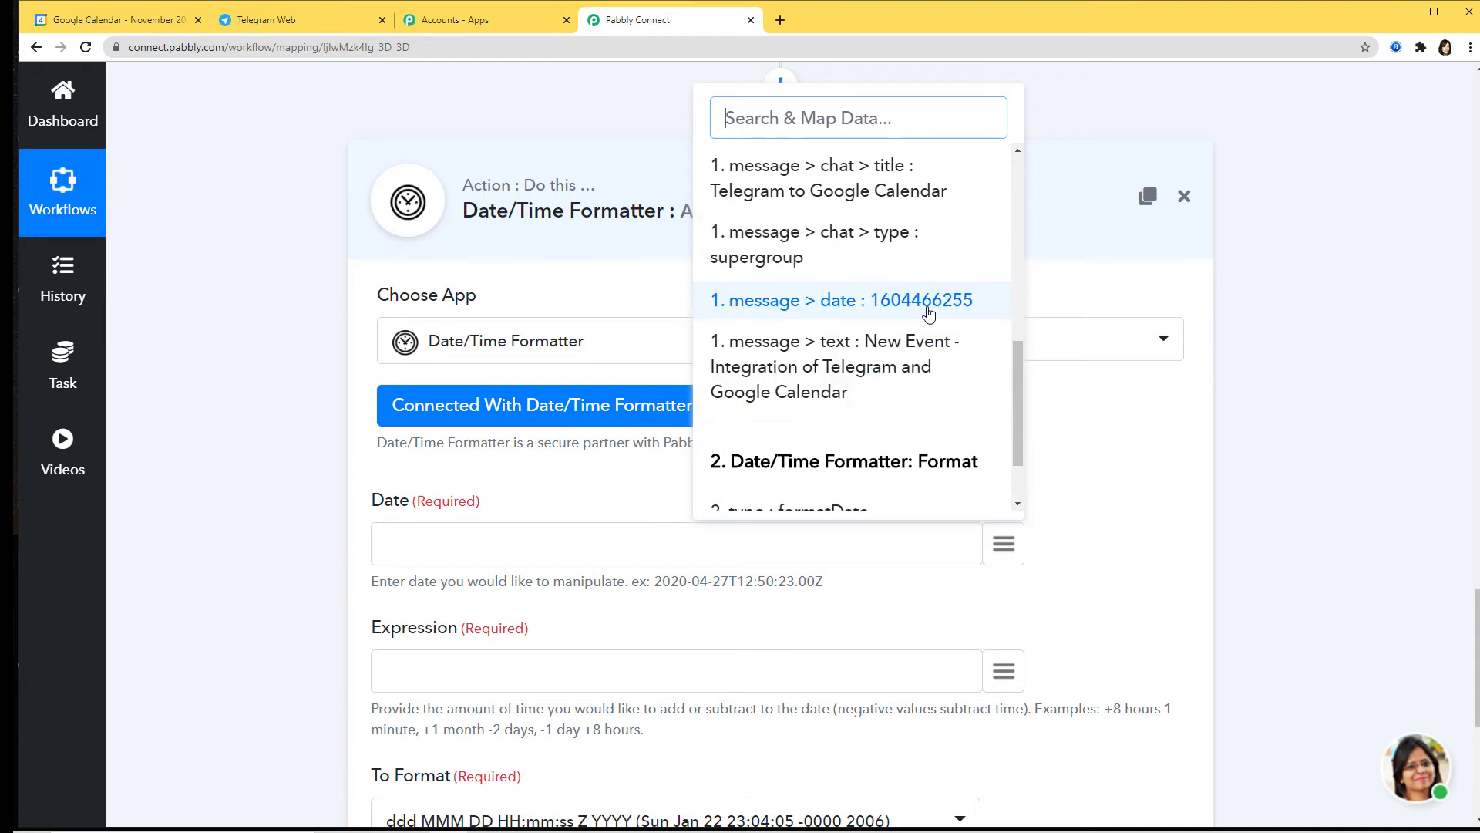
scroll(925, 408, down, 1)
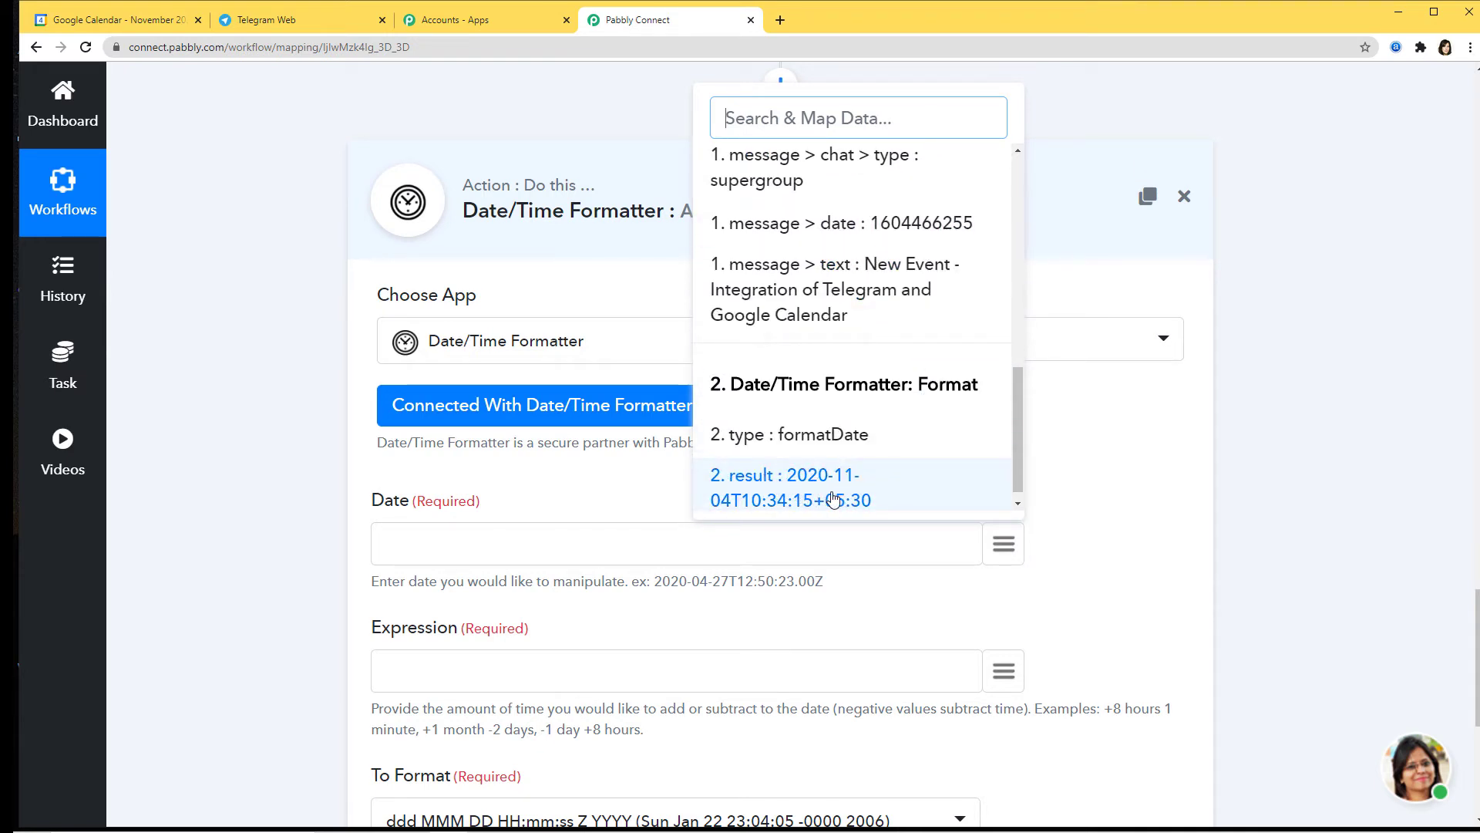
click(833, 498)
scroll(1134, 507, down, 3)
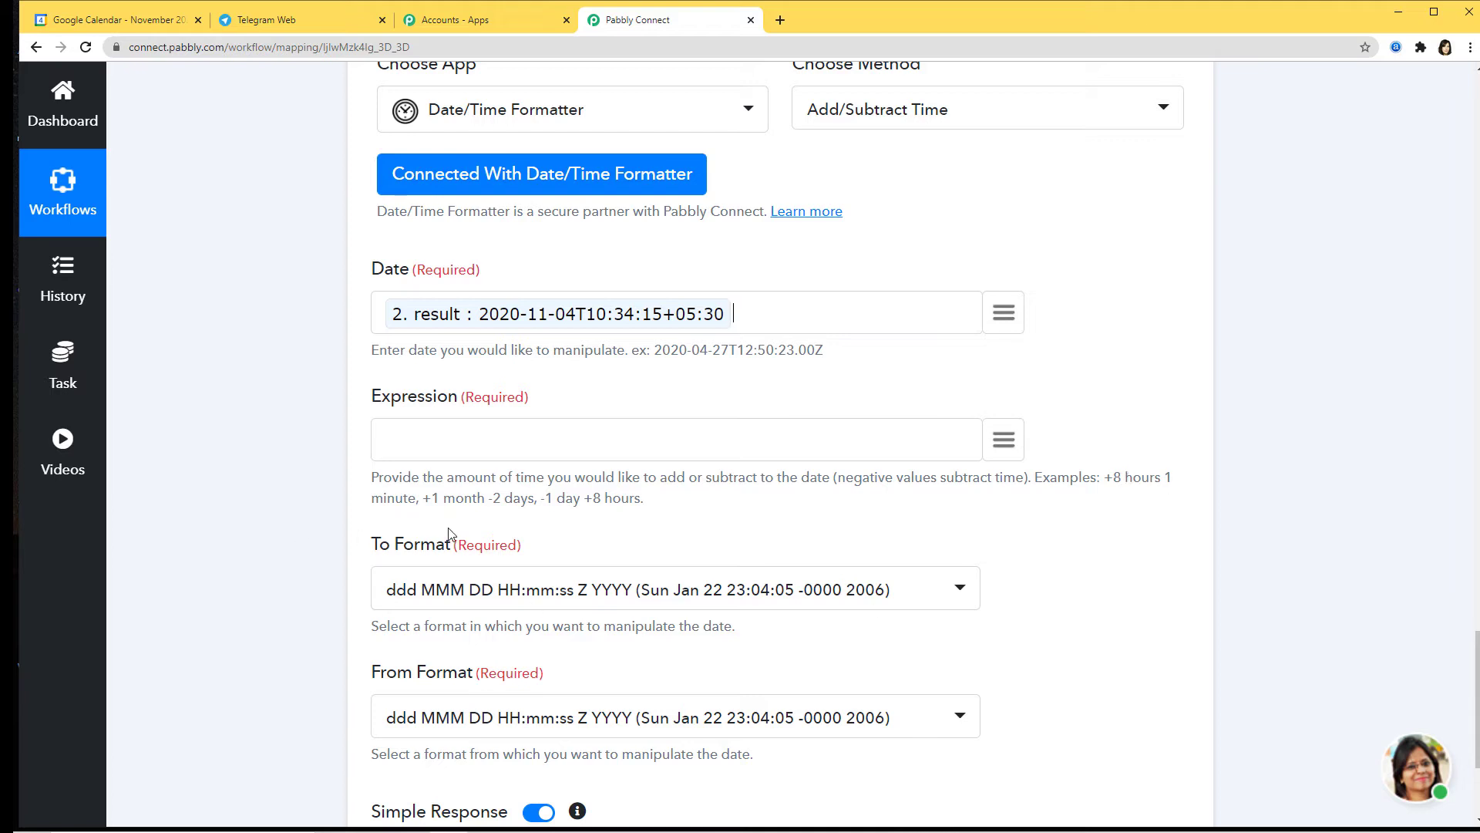
Step: Enter '+1 day' as the Expression and set To and From Format to YYYY-MM-DDTHH:mm:ssZ
click(421, 441)
text(+1 day)
scroll(780, 507, down, 3)
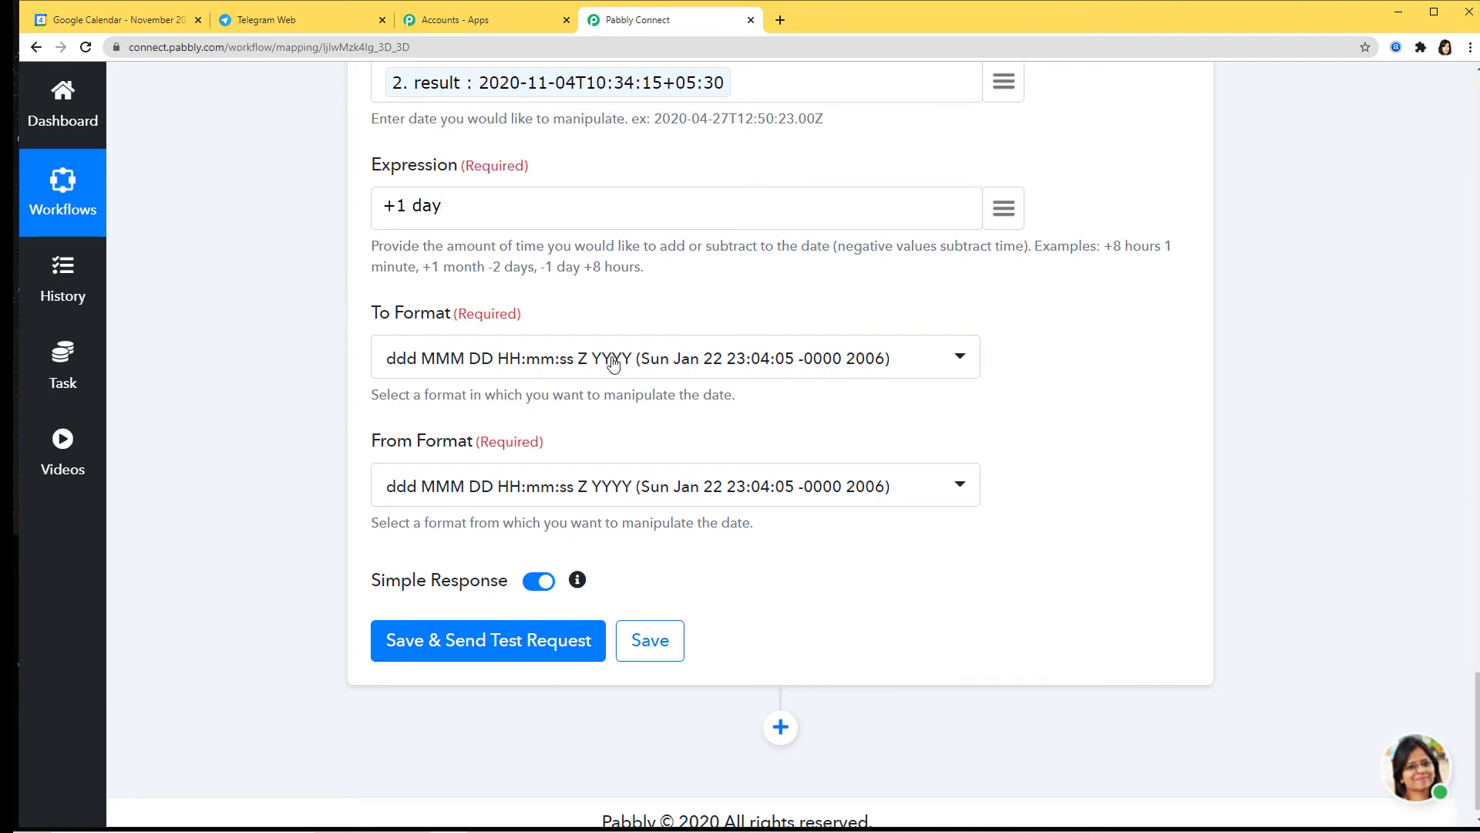
click(956, 363)
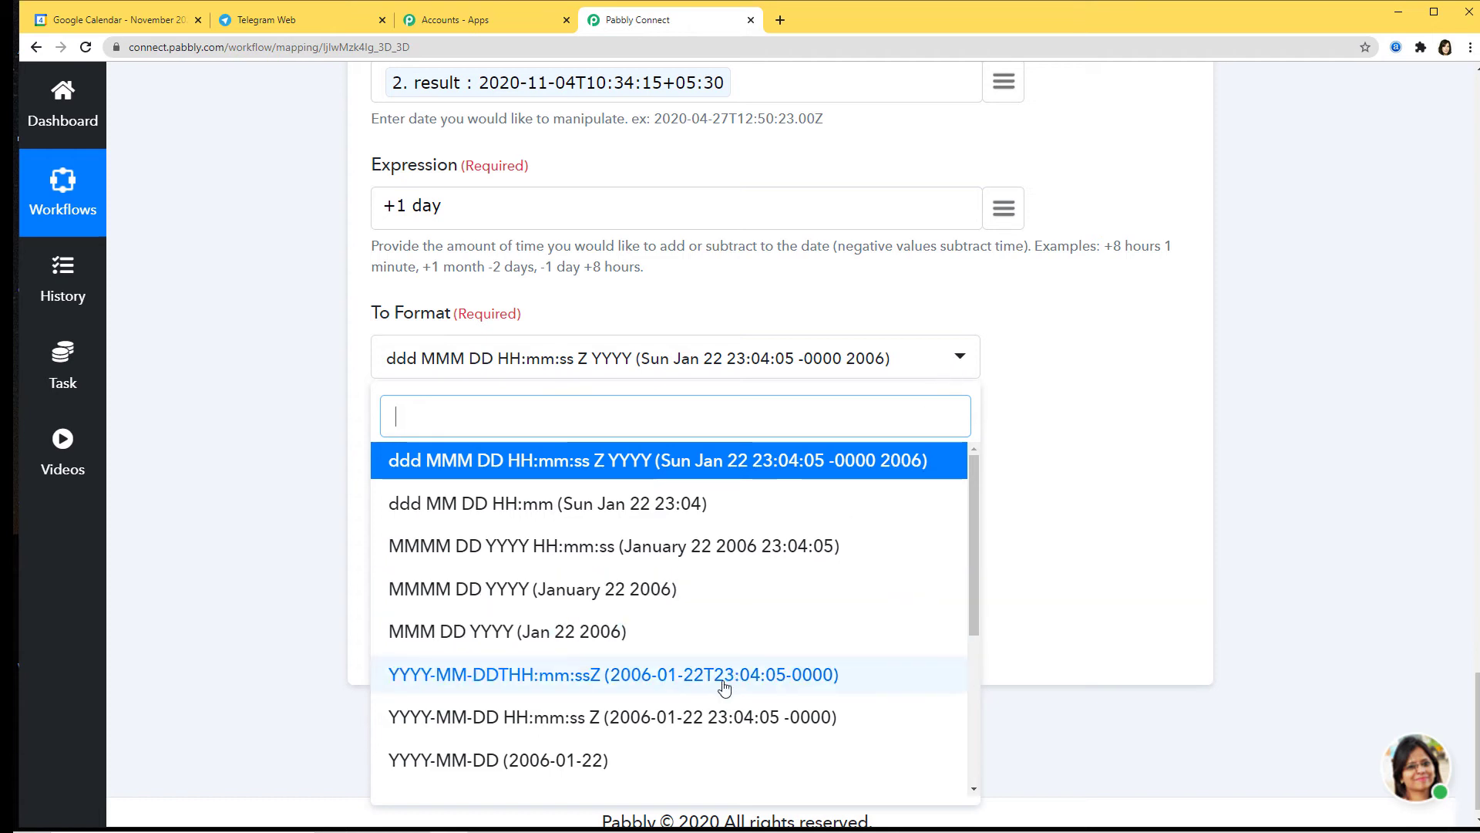
click(687, 683)
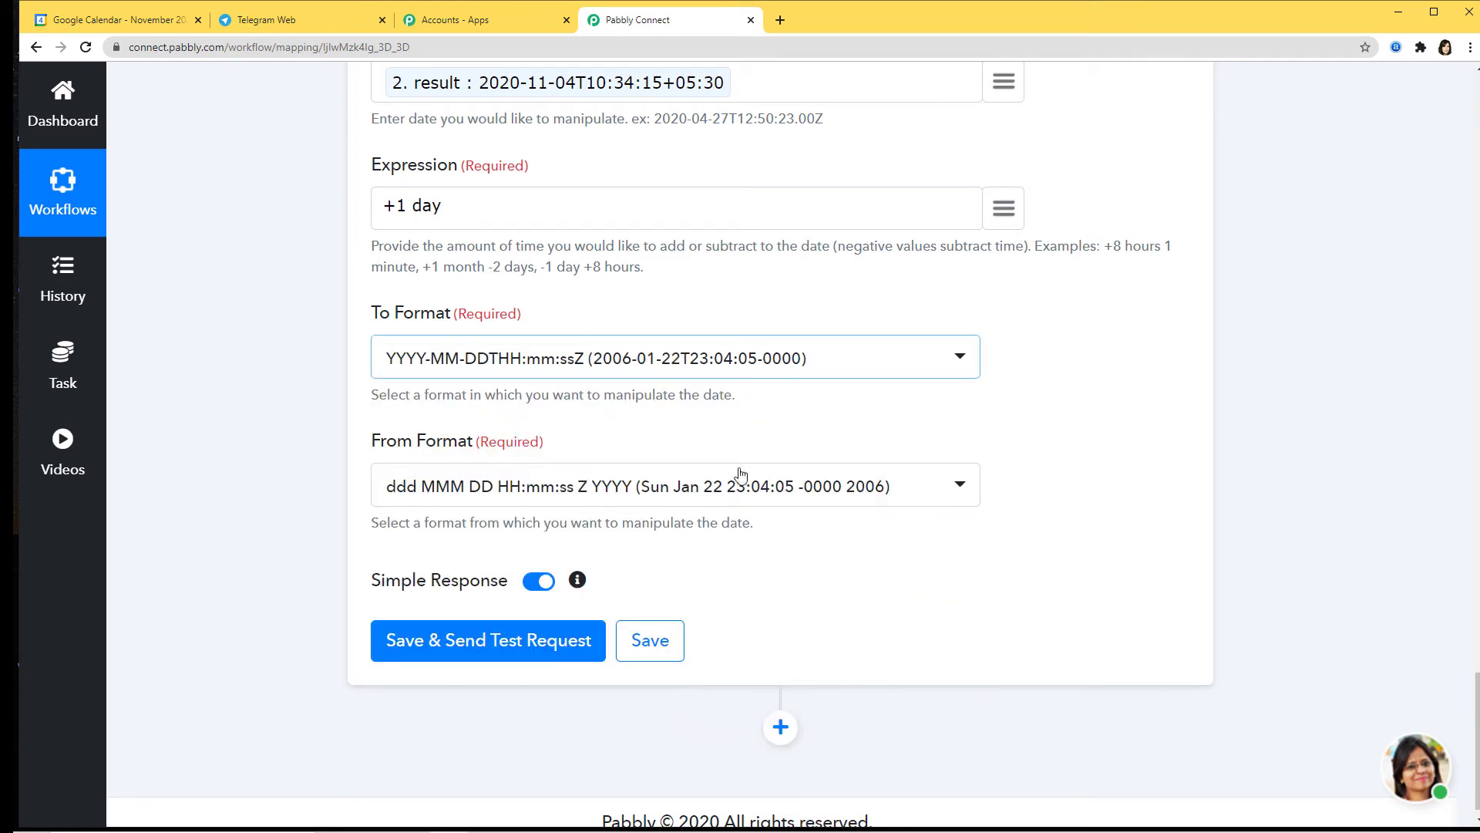
click(929, 492)
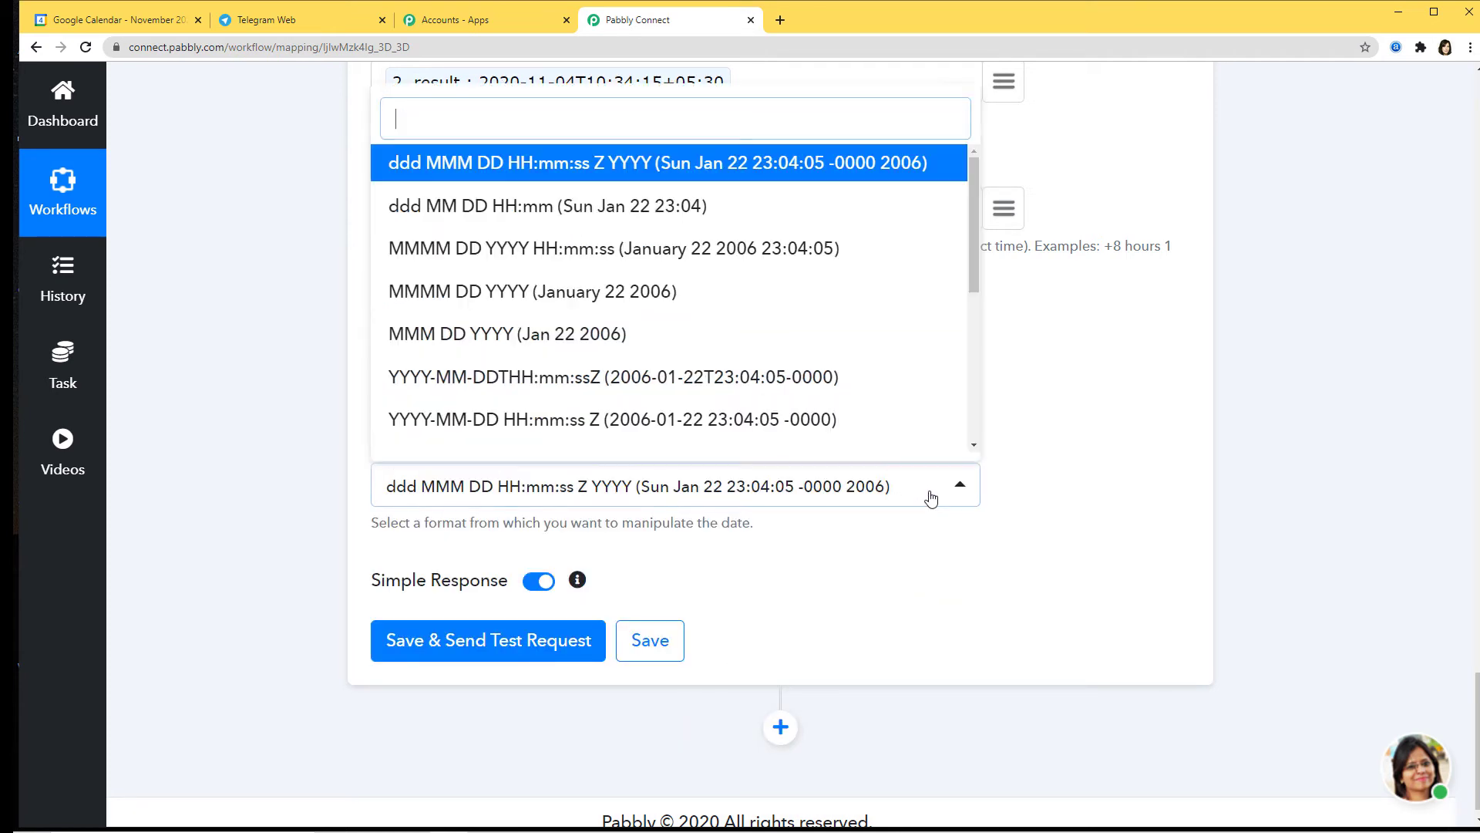
click(657, 377)
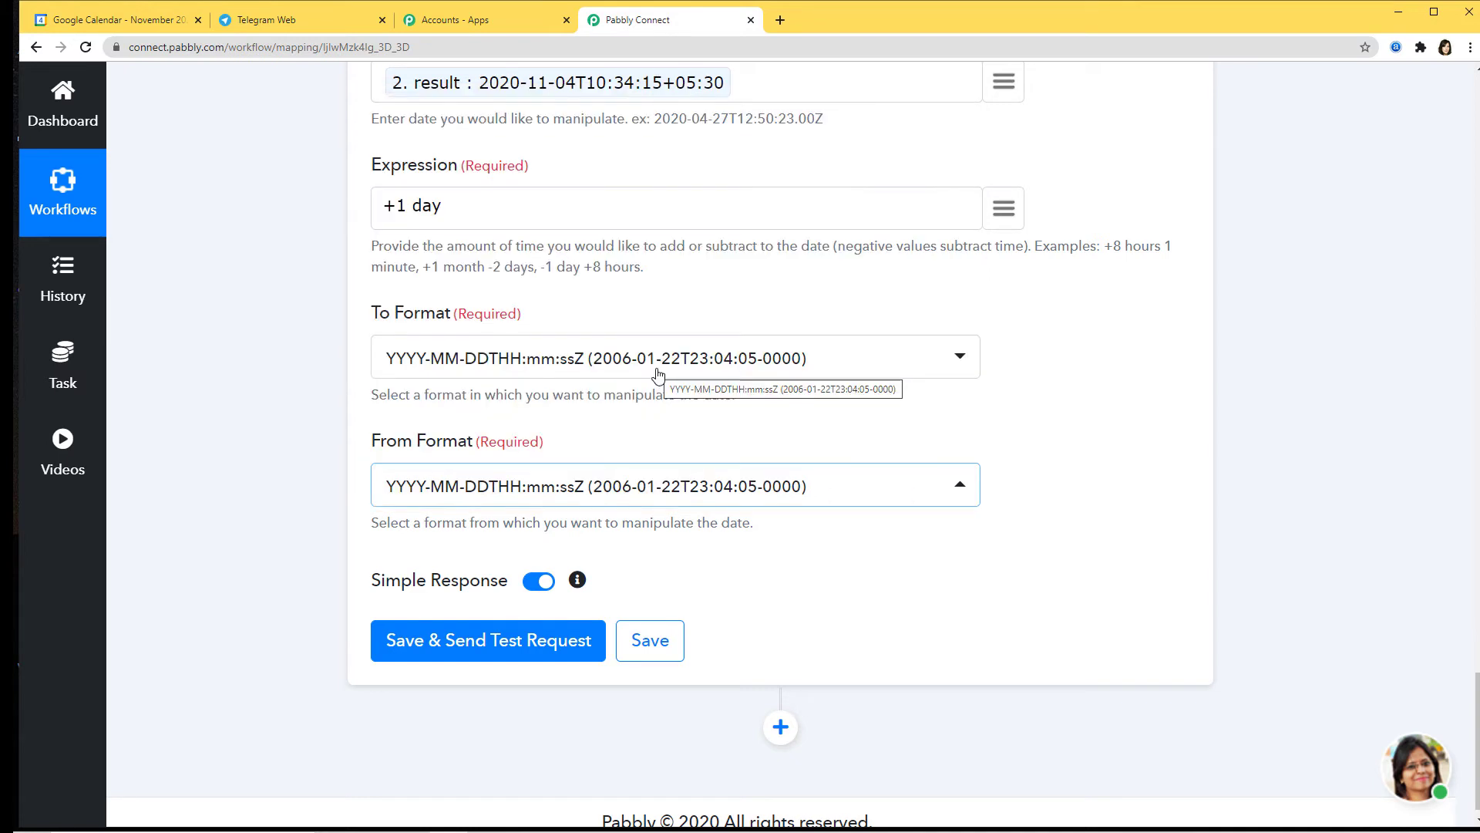
scroll(1046, 575, up, 3)
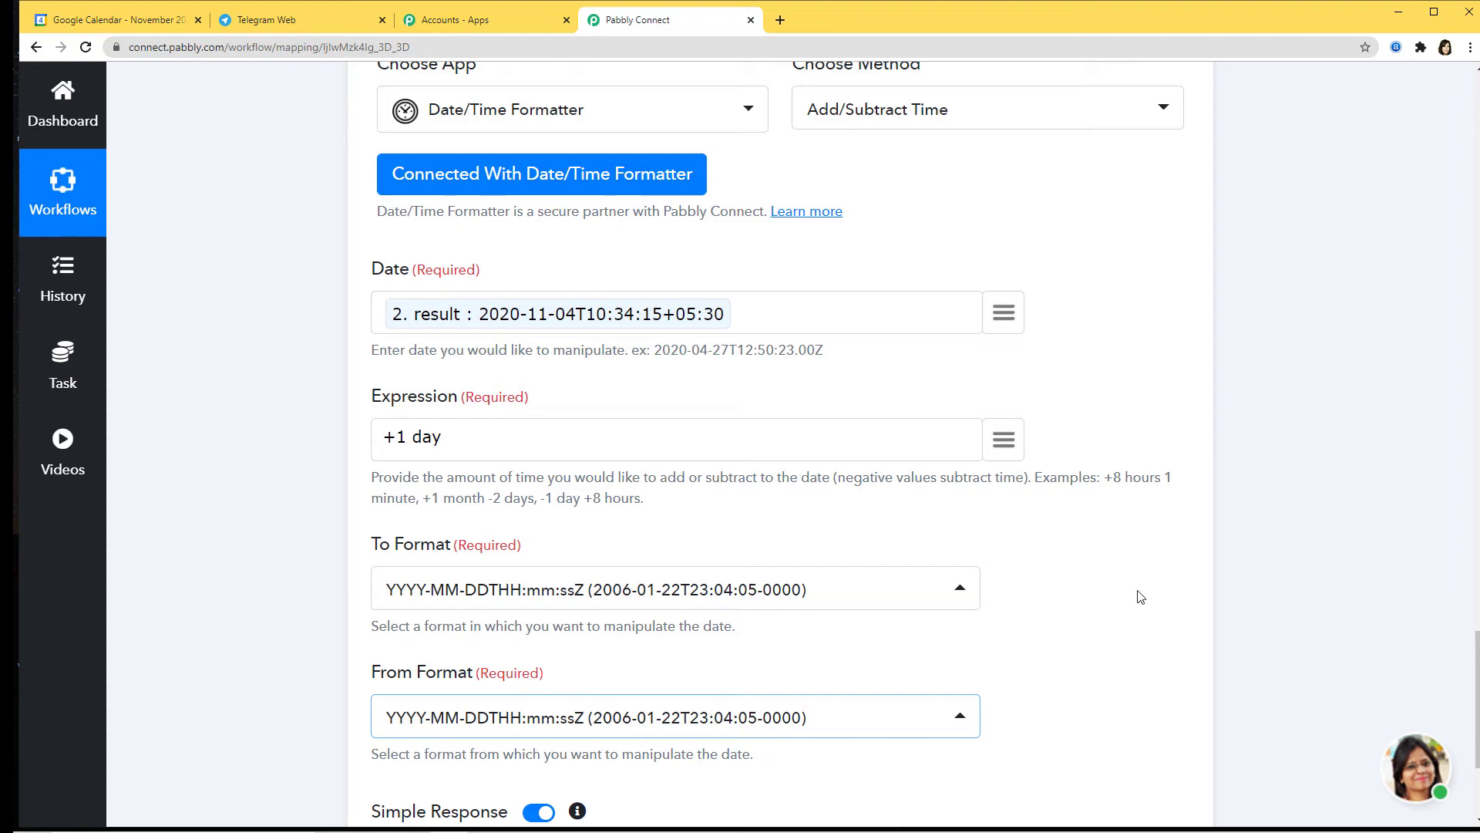
scroll(1138, 599, down, 3)
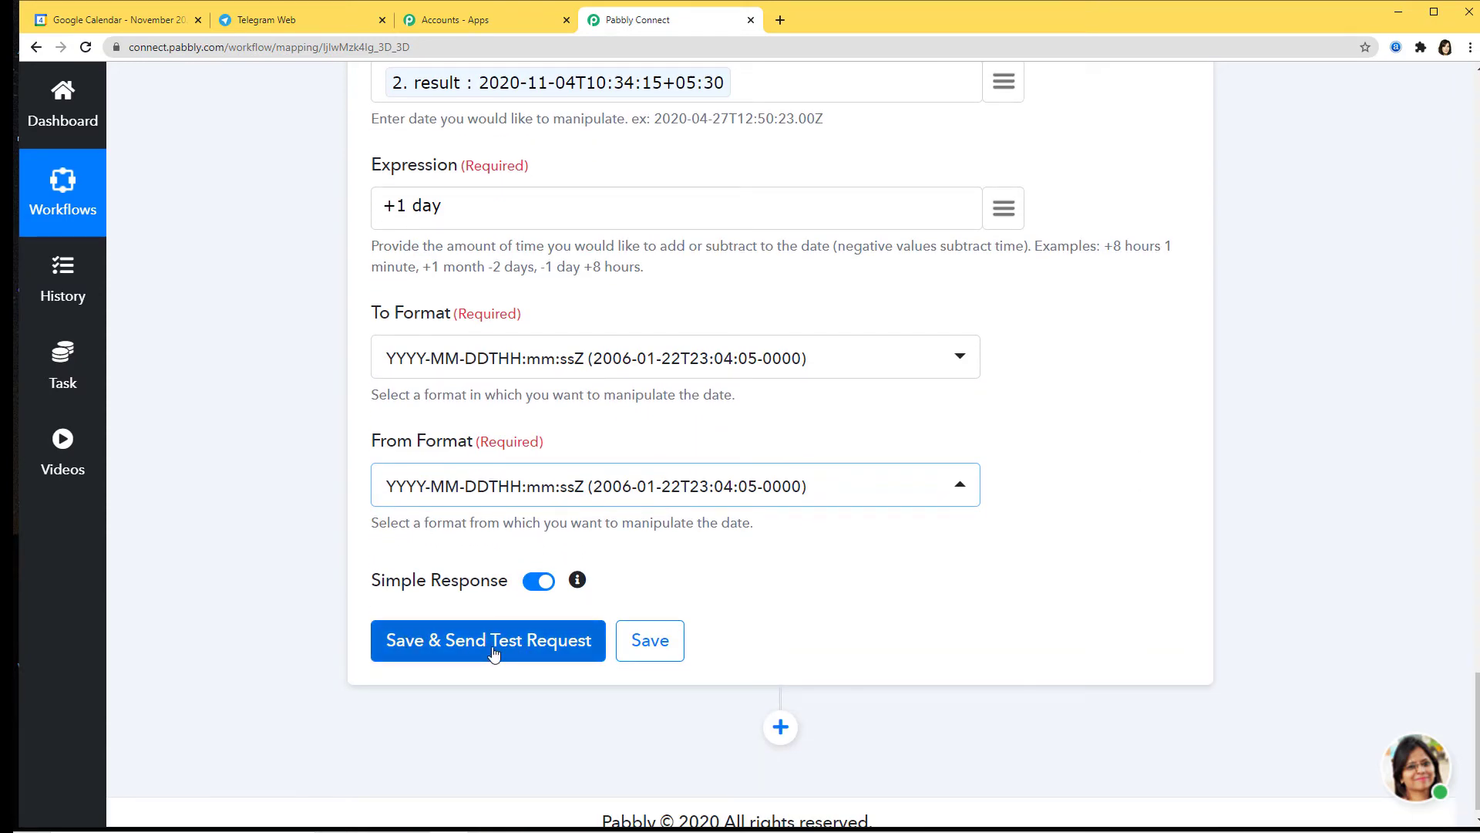
Step: Save and test the Add/Subtract Time step, returning 2020-11-05T05:04:15+00:00, then save it
click(494, 653)
scroll(1025, 544, down, 3)
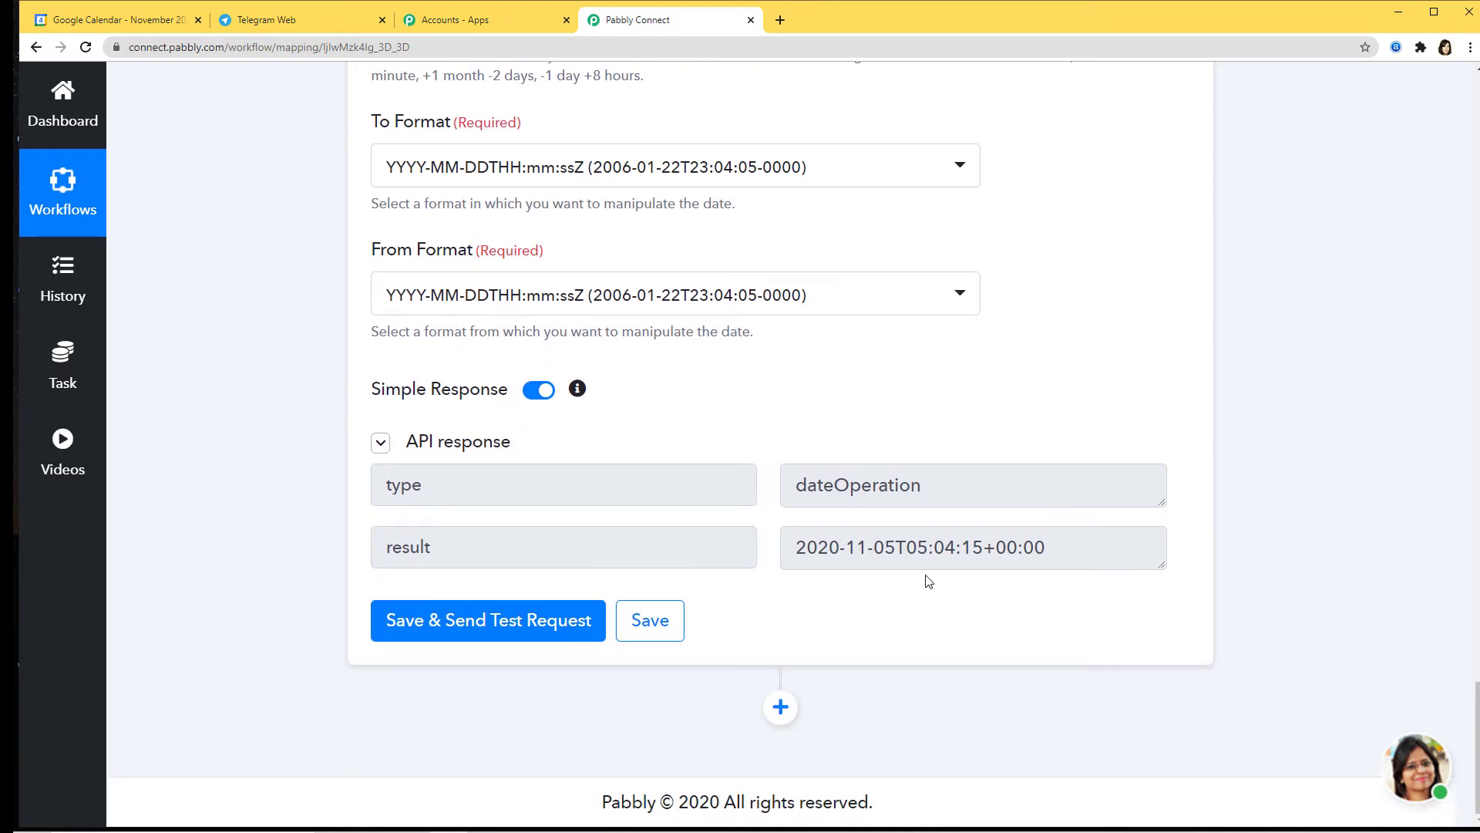
click(651, 632)
scroll(1156, 400, up, 3)
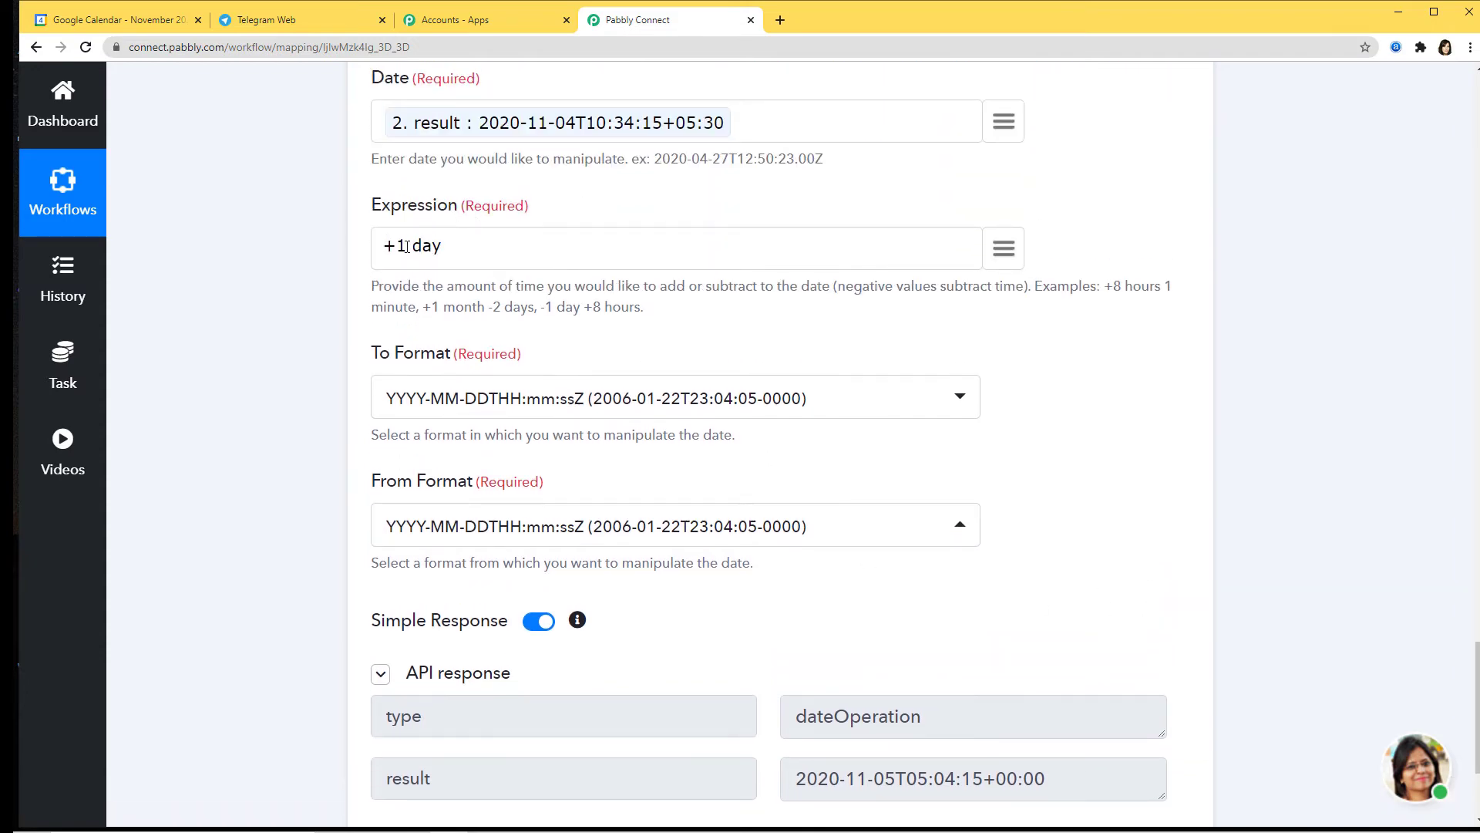
scroll(1169, 333, up, 10)
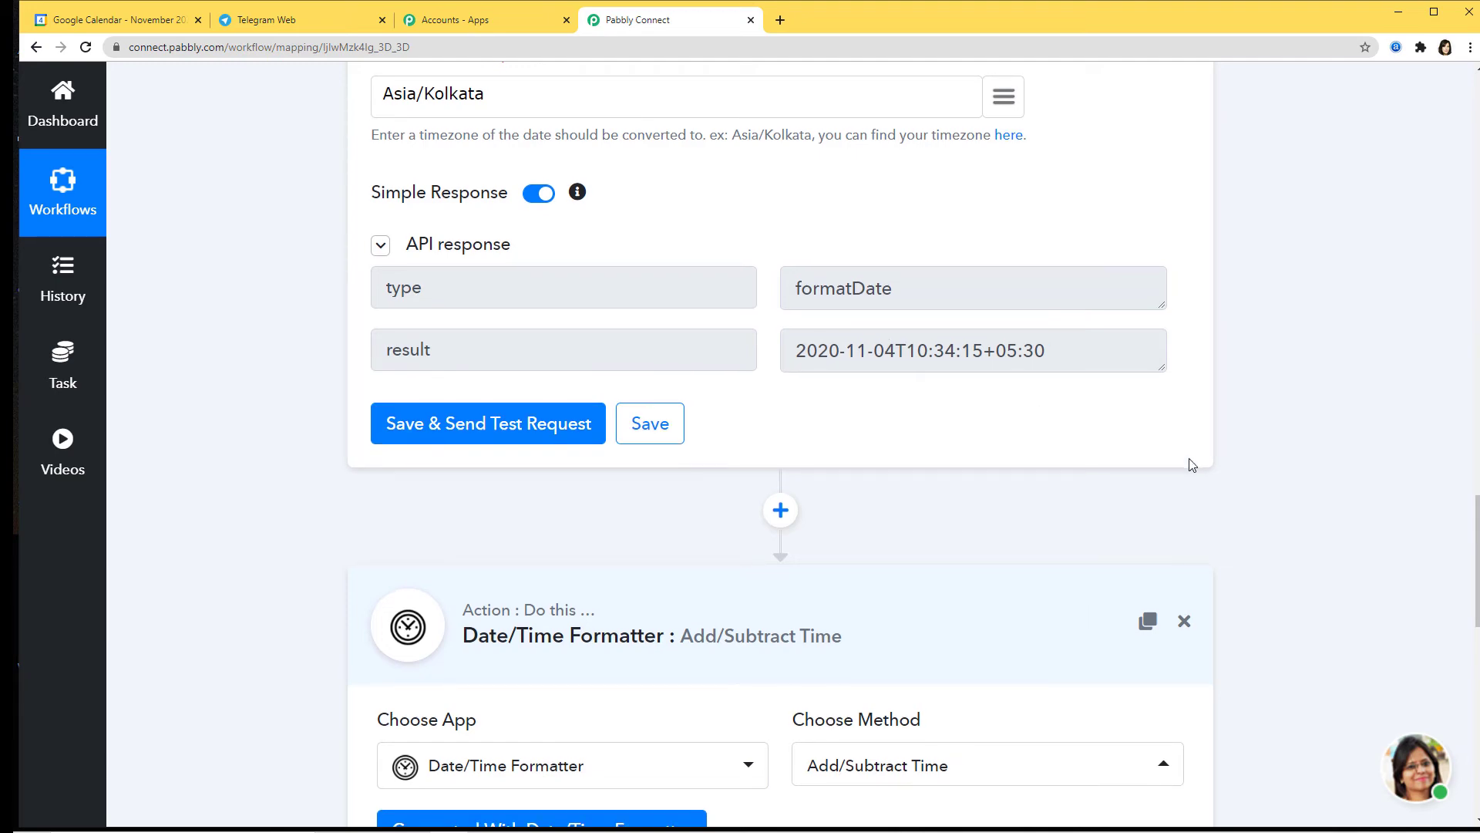
scroll(1191, 463, down, 13)
scroll(1189, 464, down, 1)
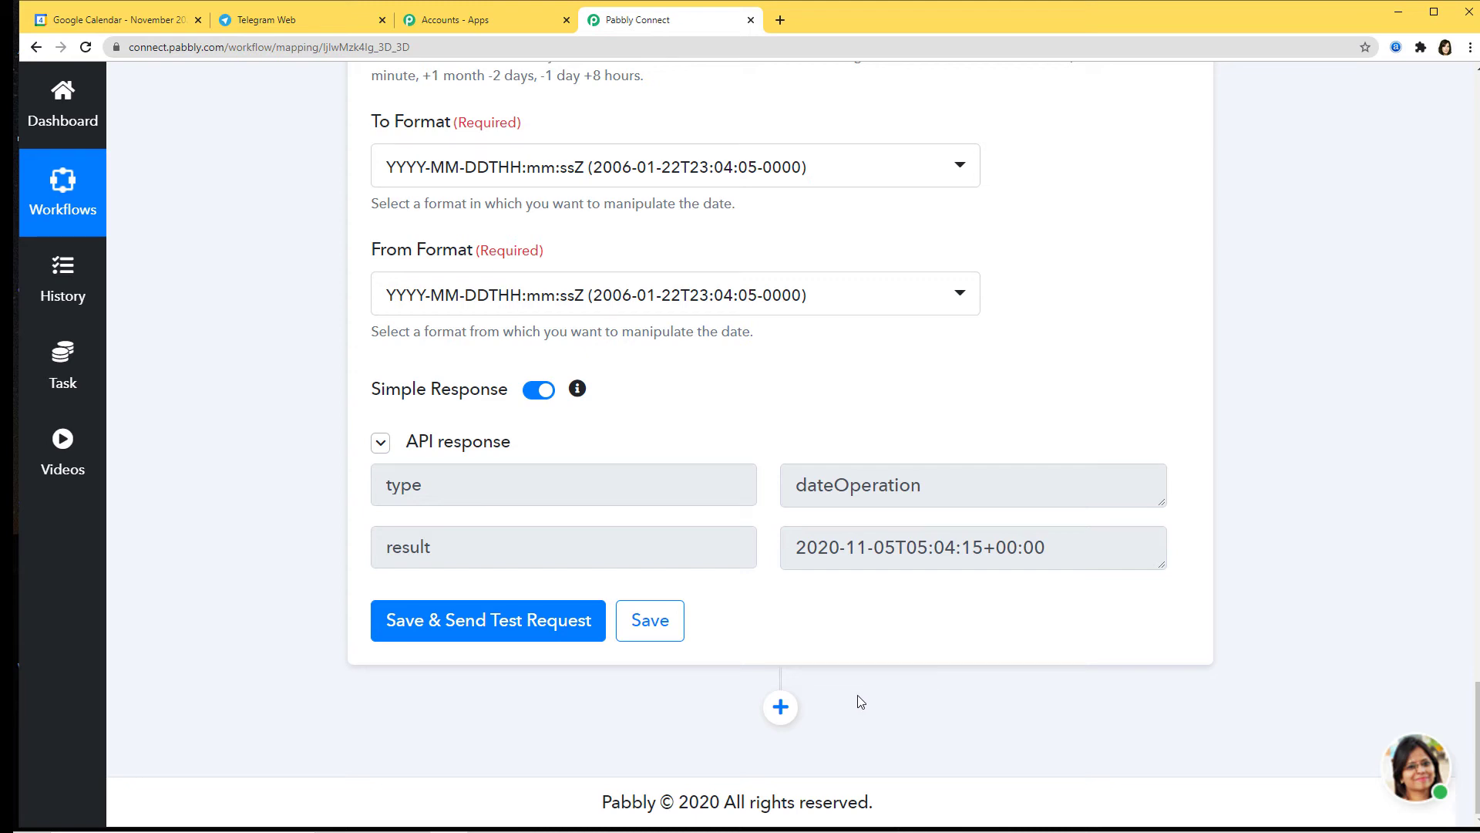
Step: Add a Google Calendar action step, searched as 'goo', using the Create an Event method
click(780, 708)
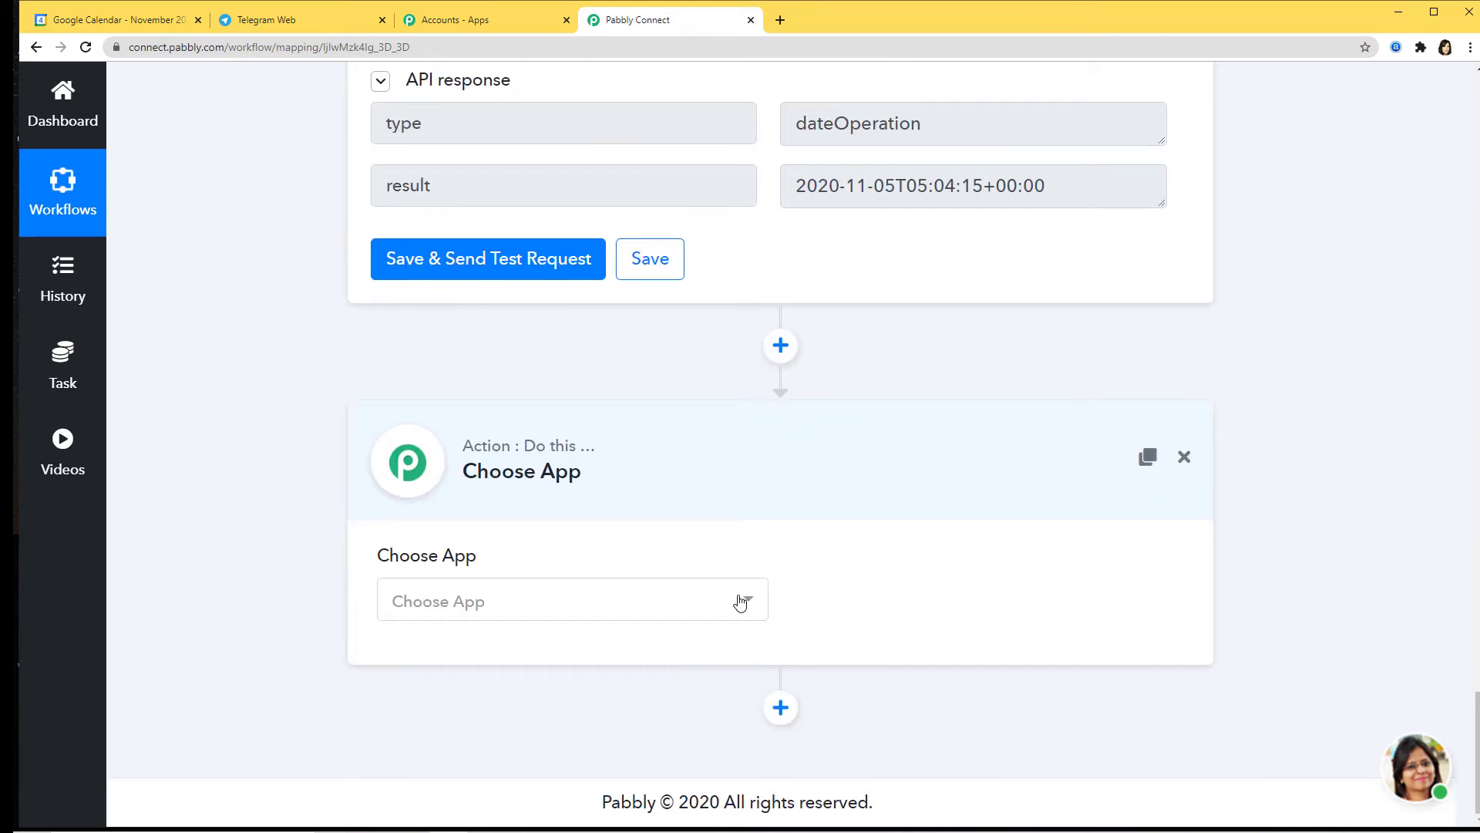
click(740, 601)
text(goo)
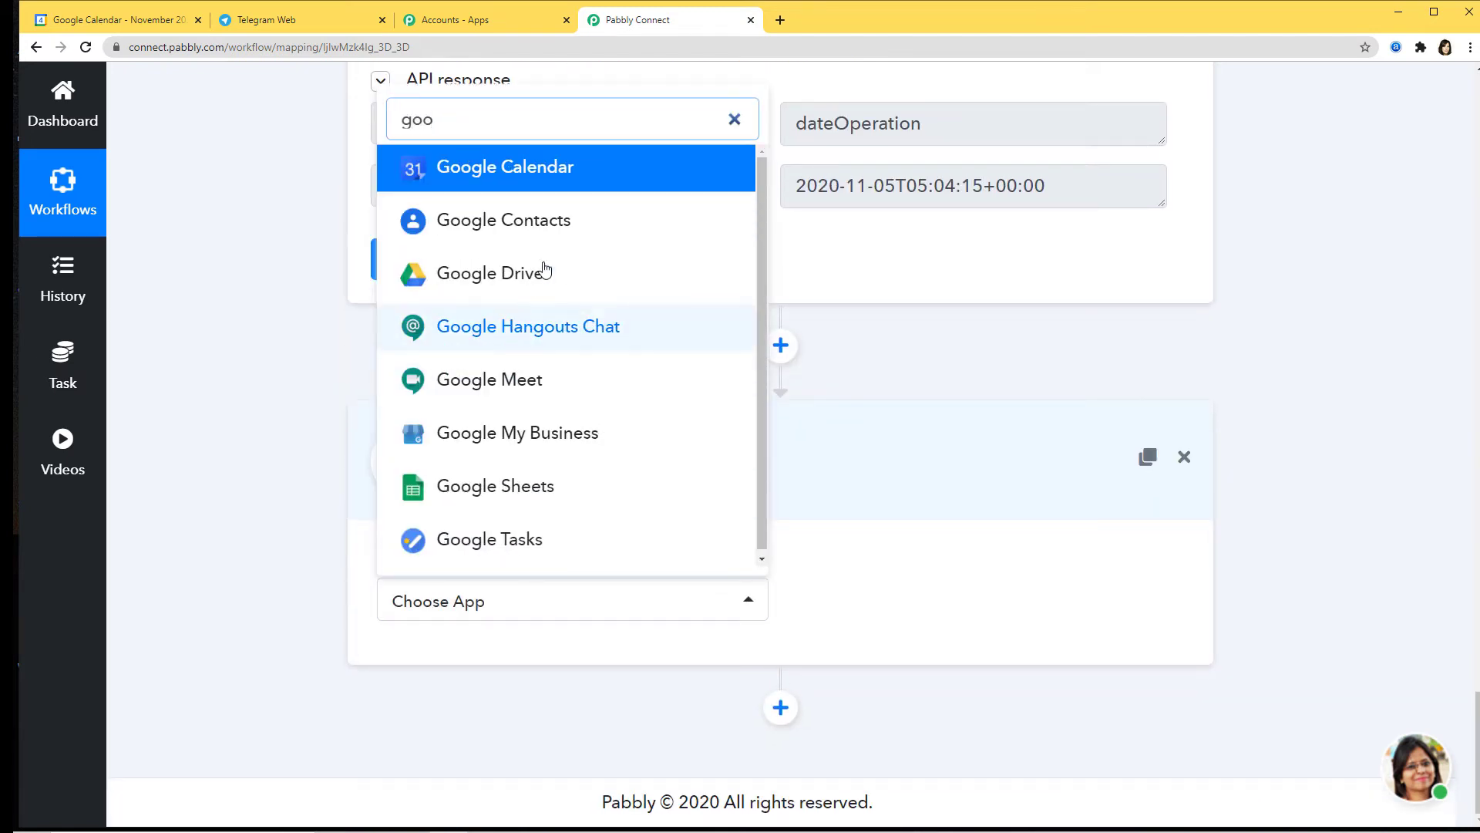
click(581, 188)
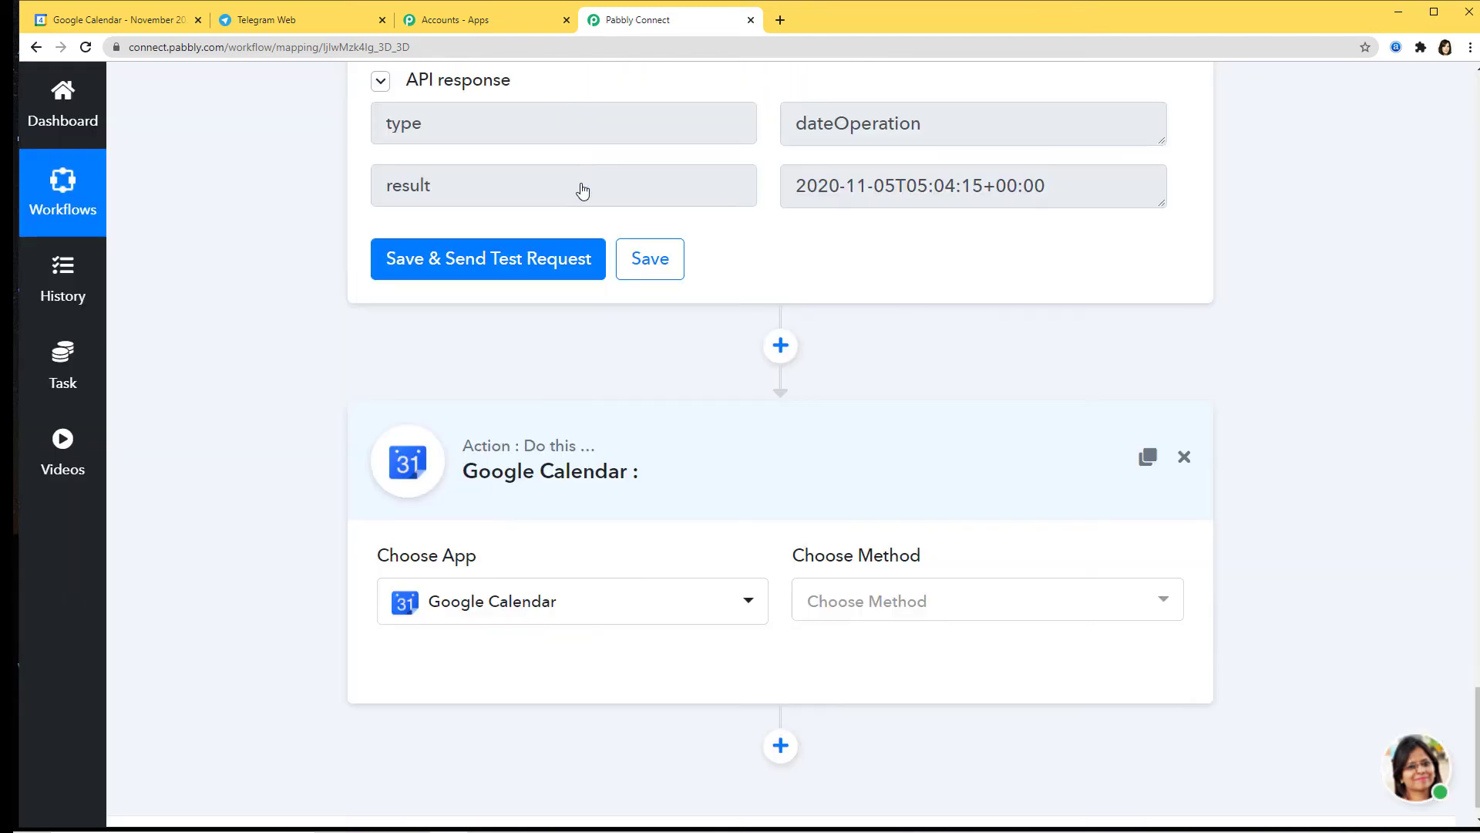
click(931, 604)
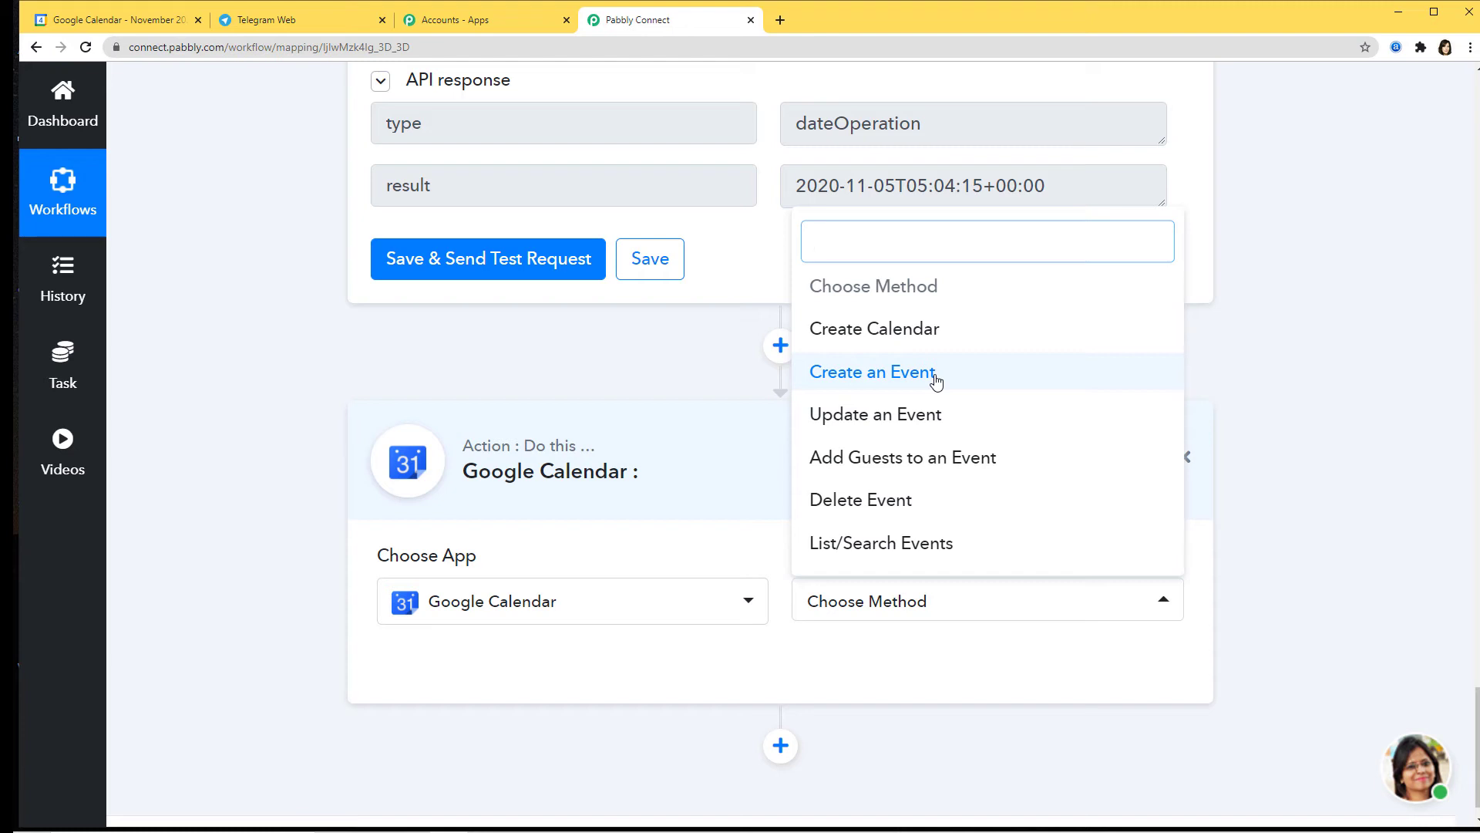
click(937, 375)
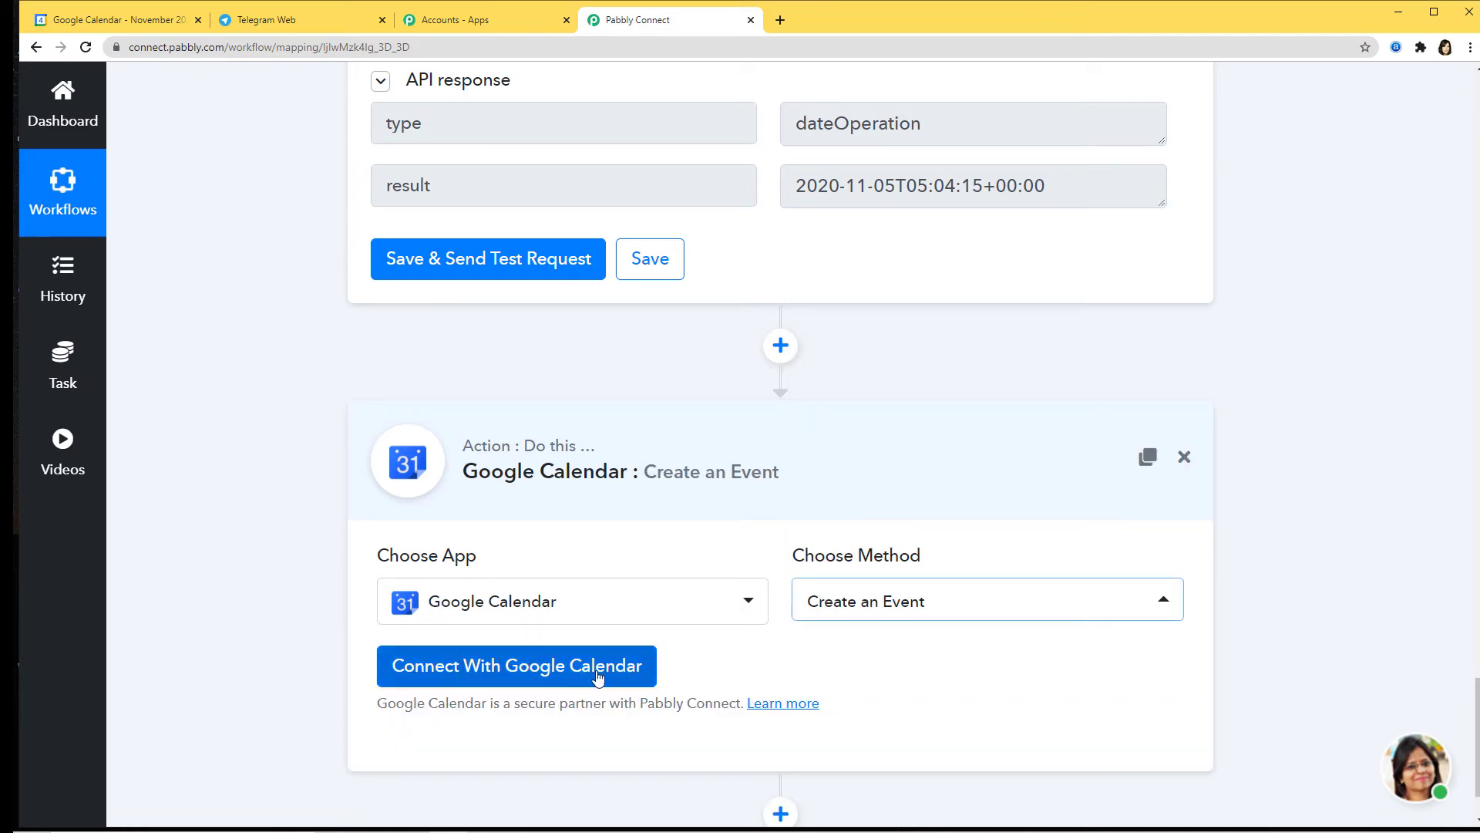
Step: Authorize a Google account for Google Calendar, allowing calendar access and confirming success
click(535, 676)
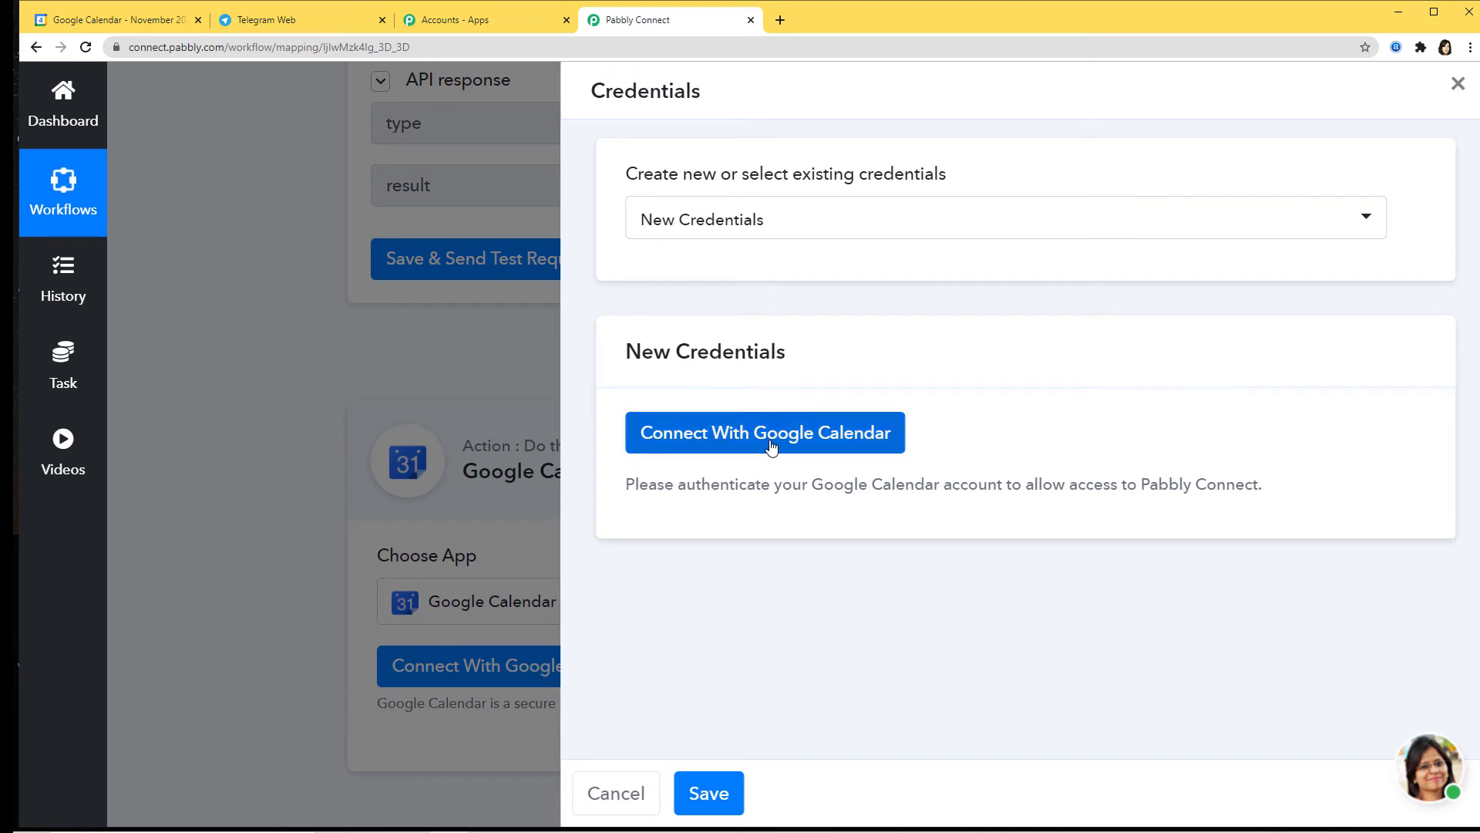
click(771, 447)
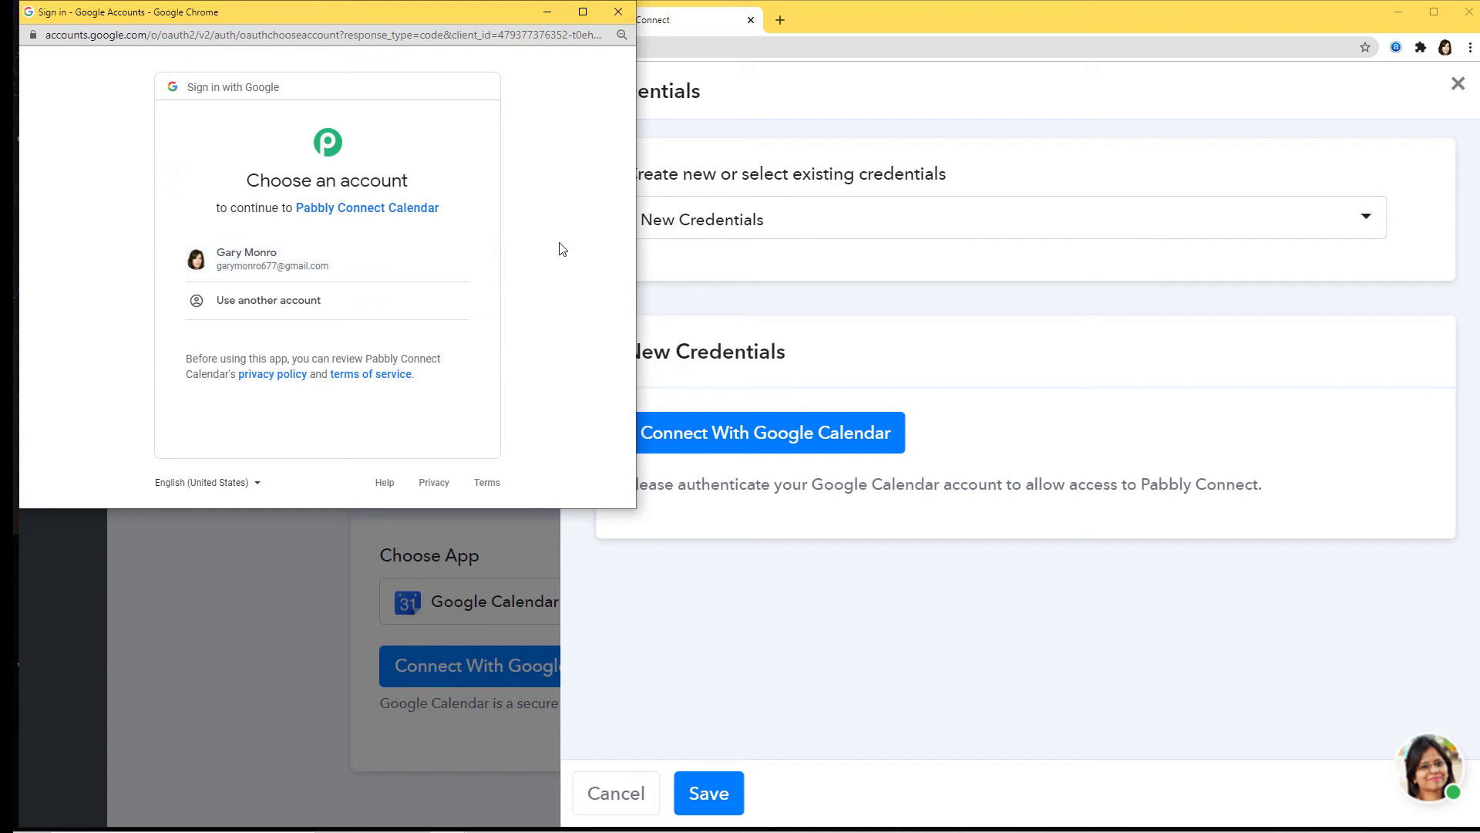
click(325, 266)
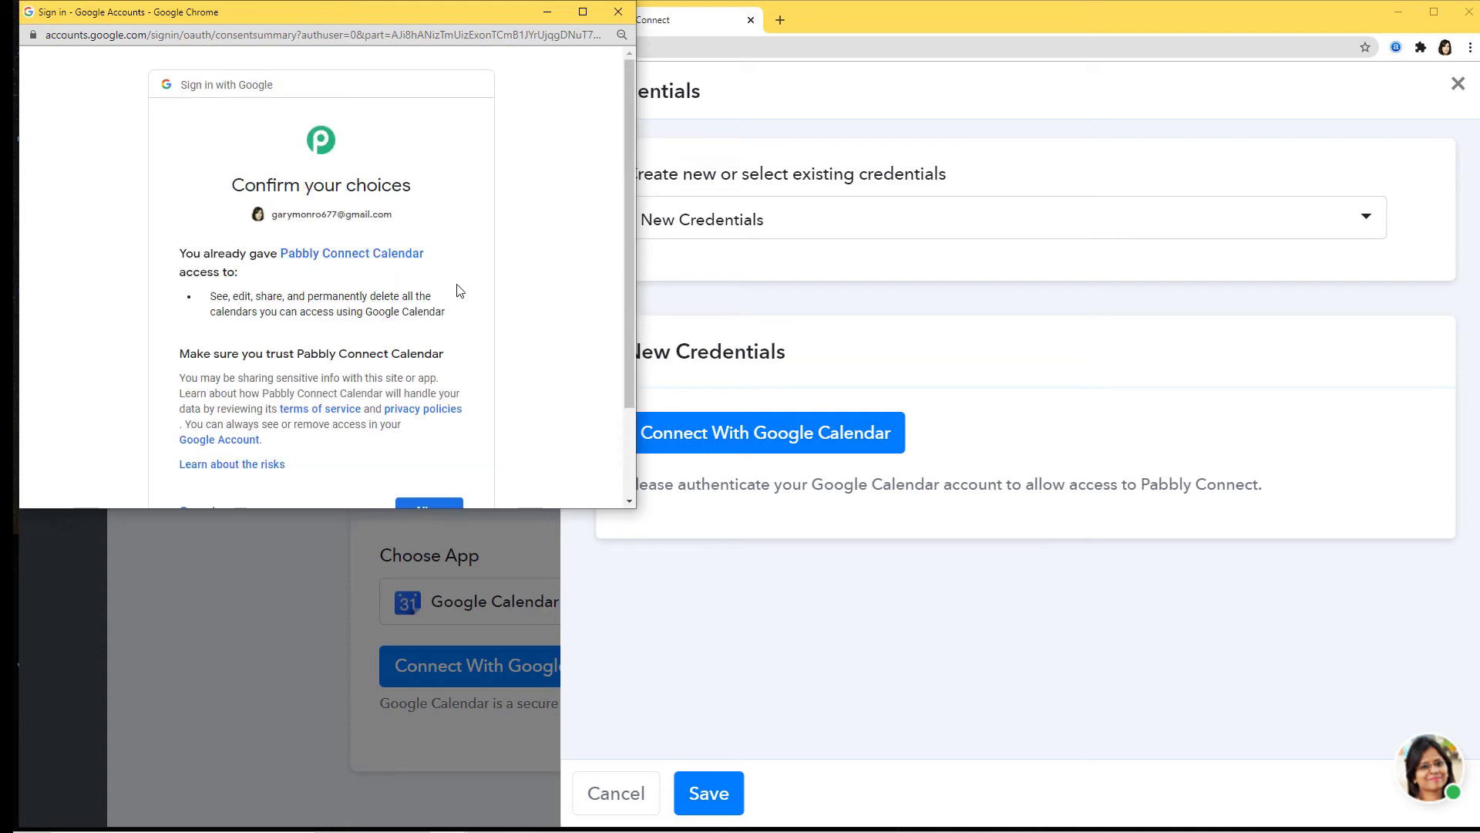
scroll(497, 369, down, 2)
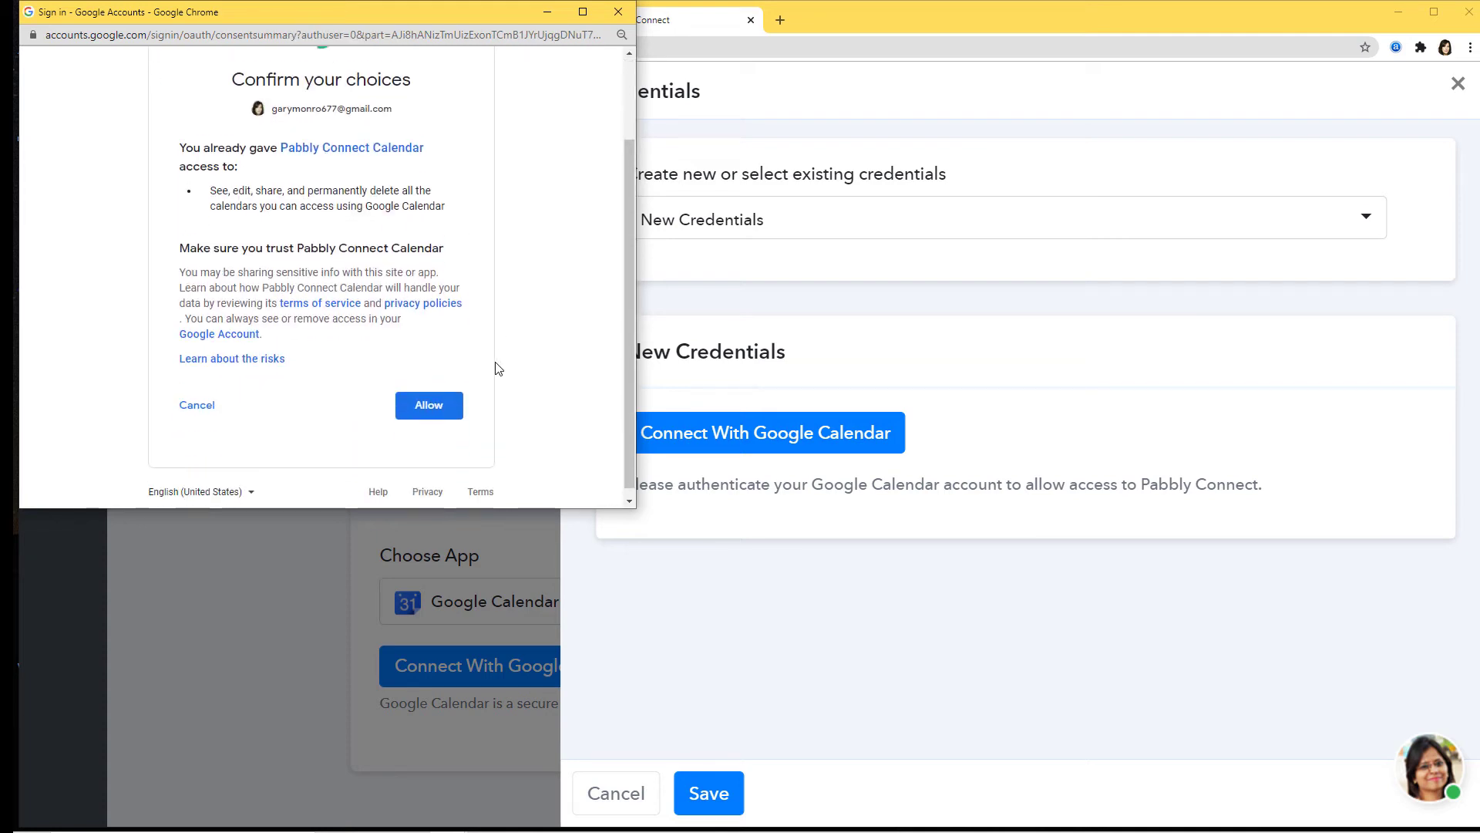
click(429, 398)
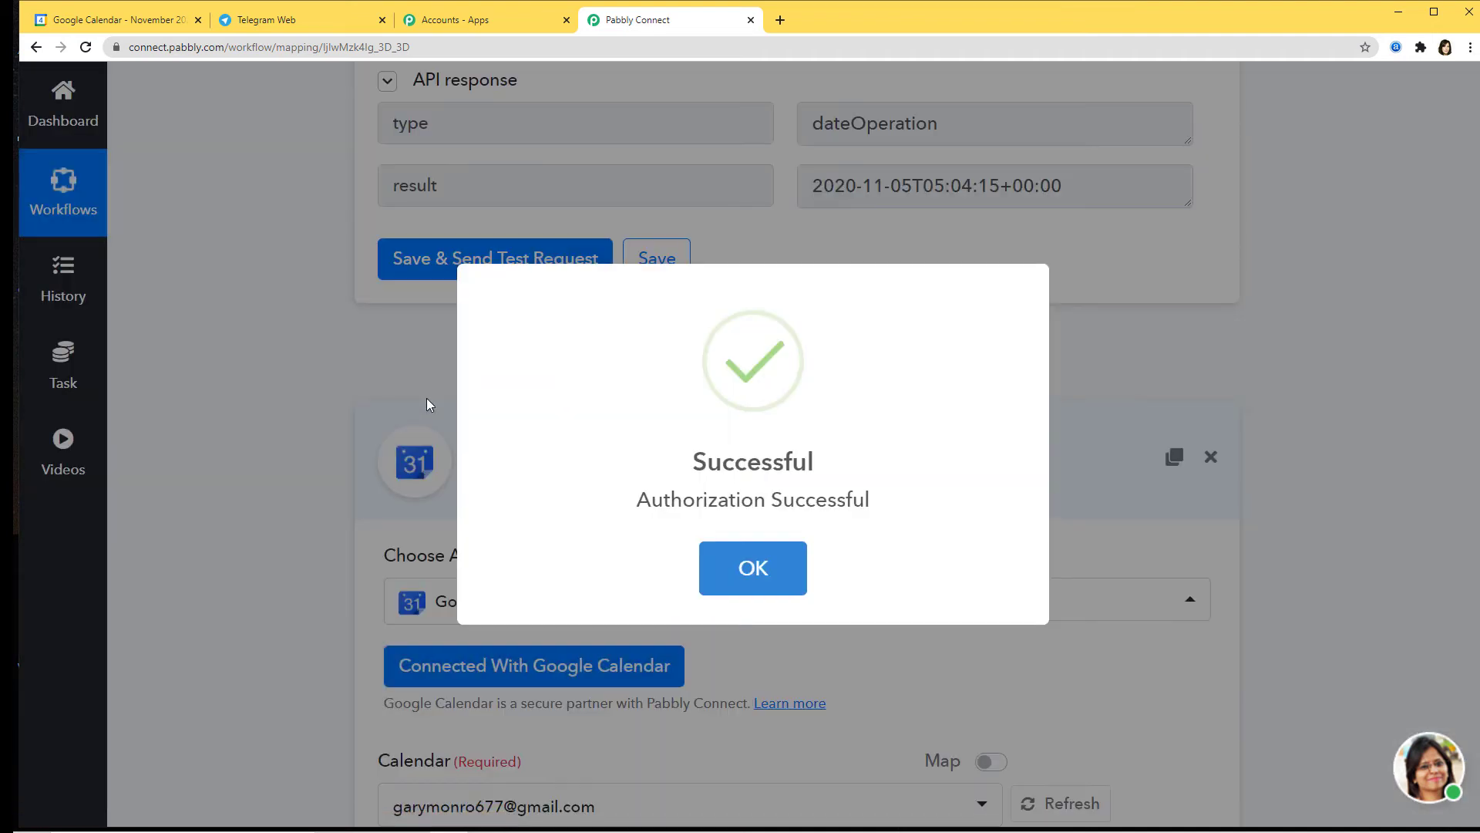
click(753, 569)
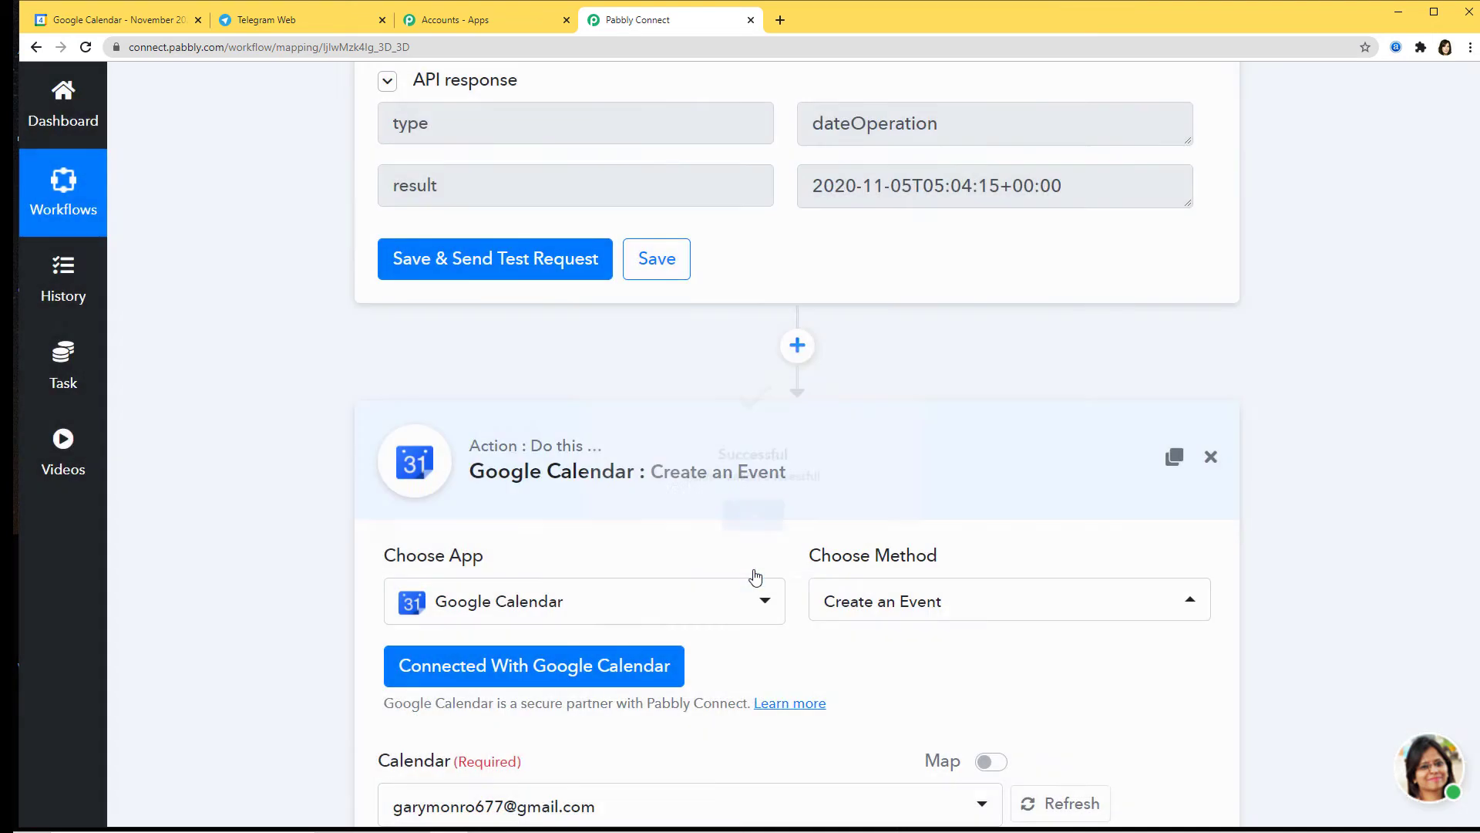
Step: Set the Calendar field to the account's primary gmail calendar after checking Google Calendar's list
scroll(976, 693, down, 6)
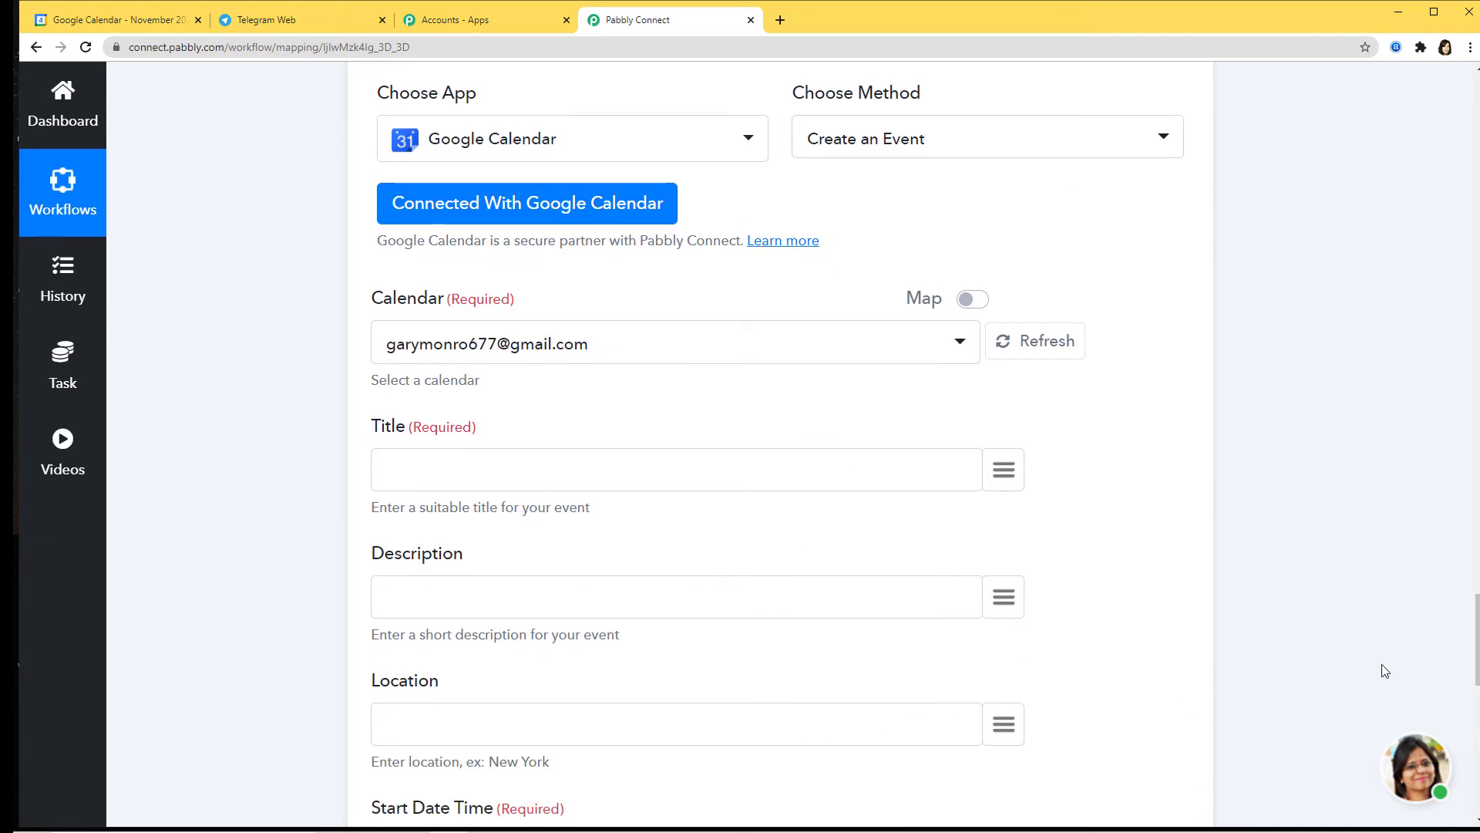
scroll(1316, 545, up, 4)
scroll(1316, 545, up, 20)
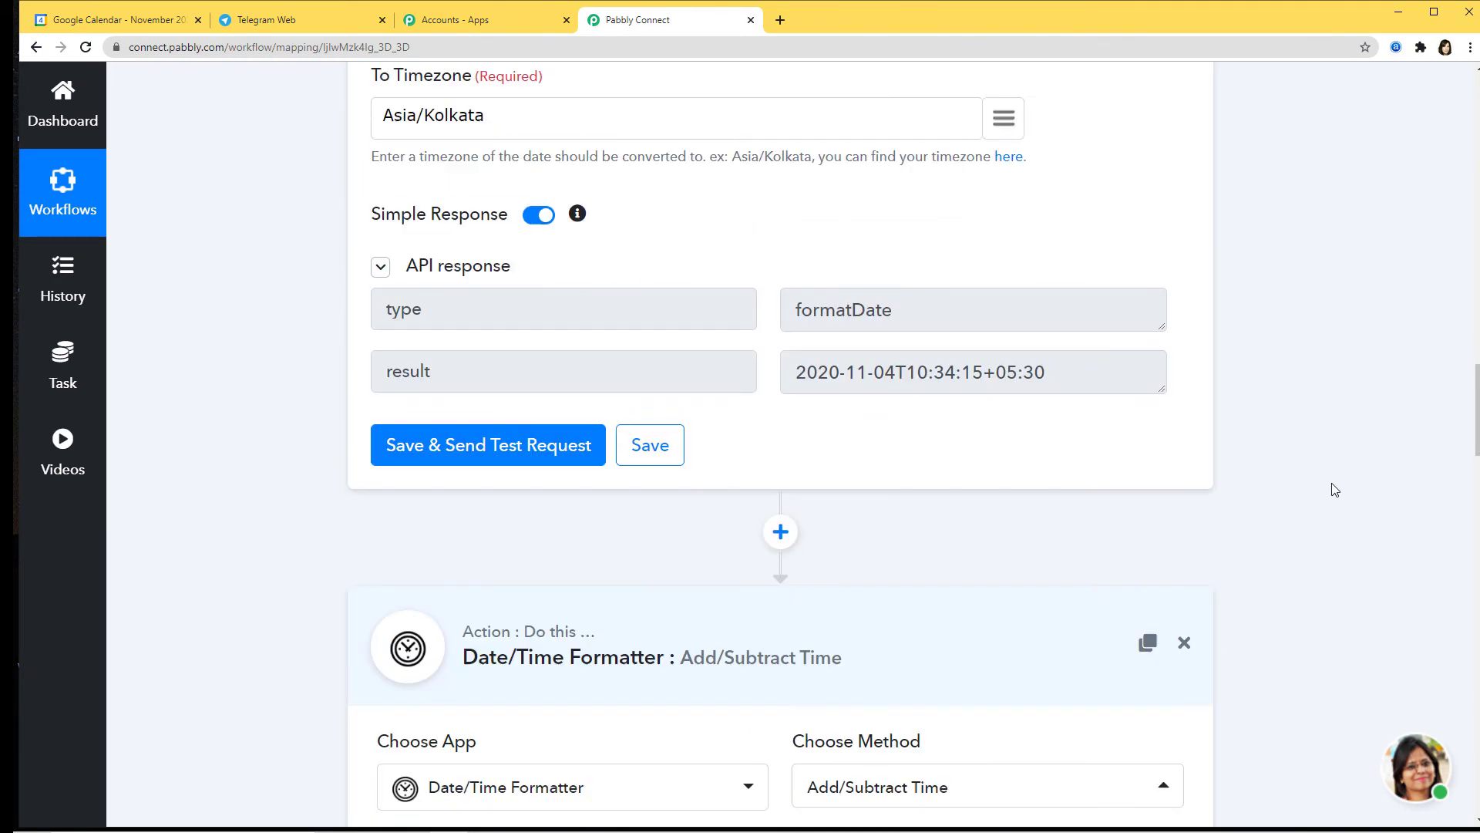
scroll(942, 561, down, 20)
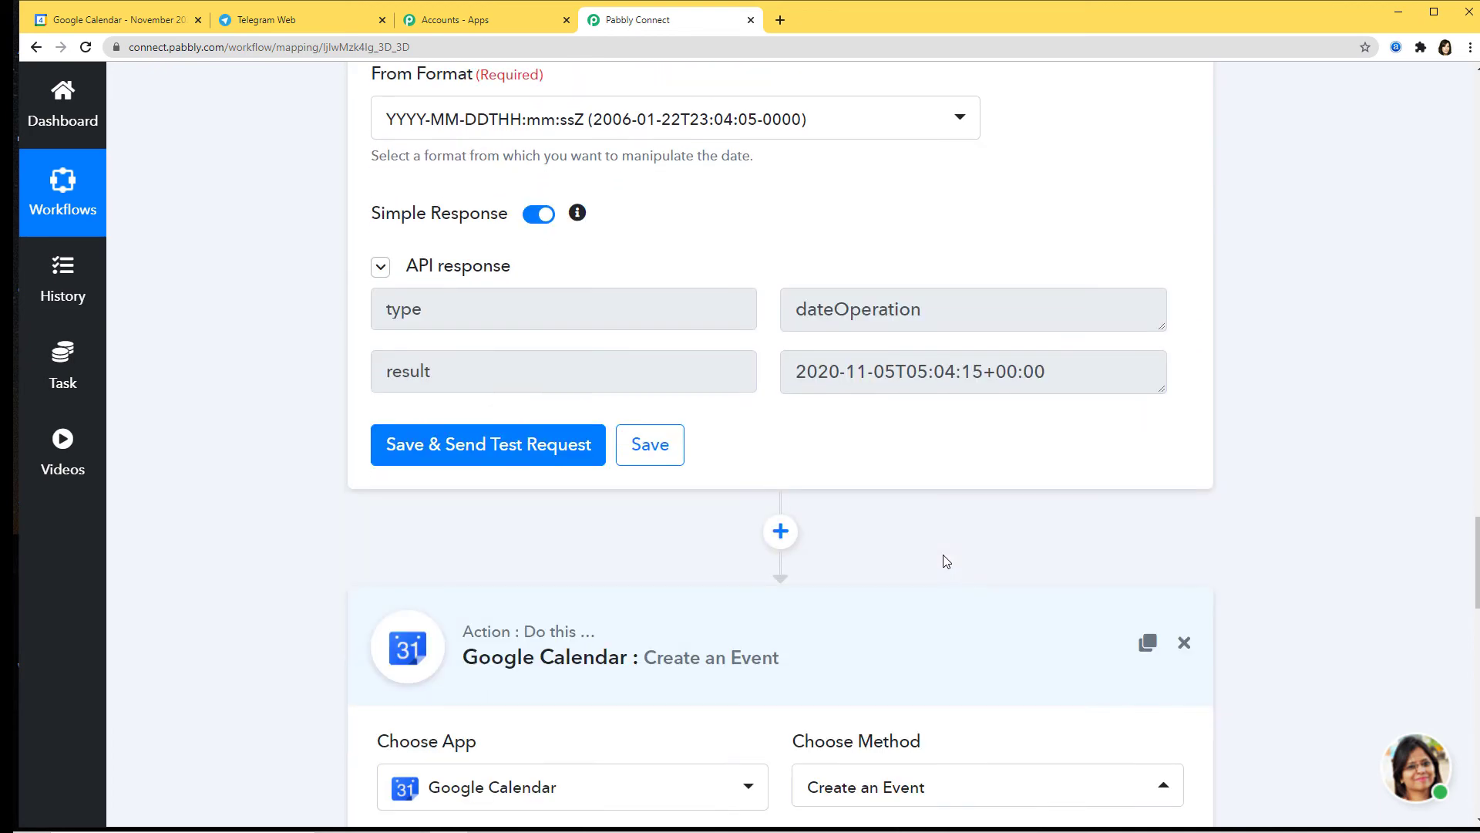
scroll(925, 551, down, 3)
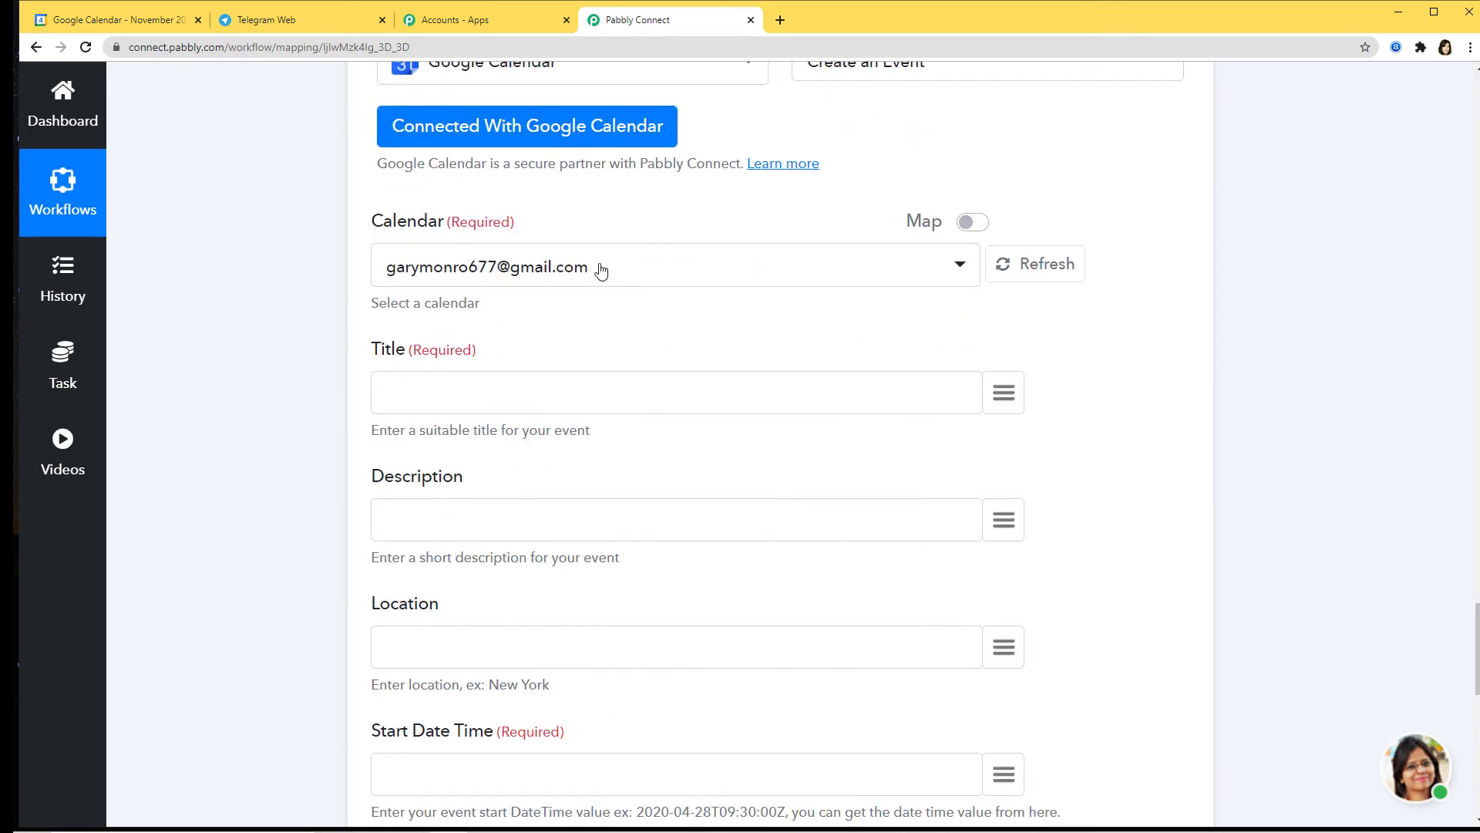
click(599, 269)
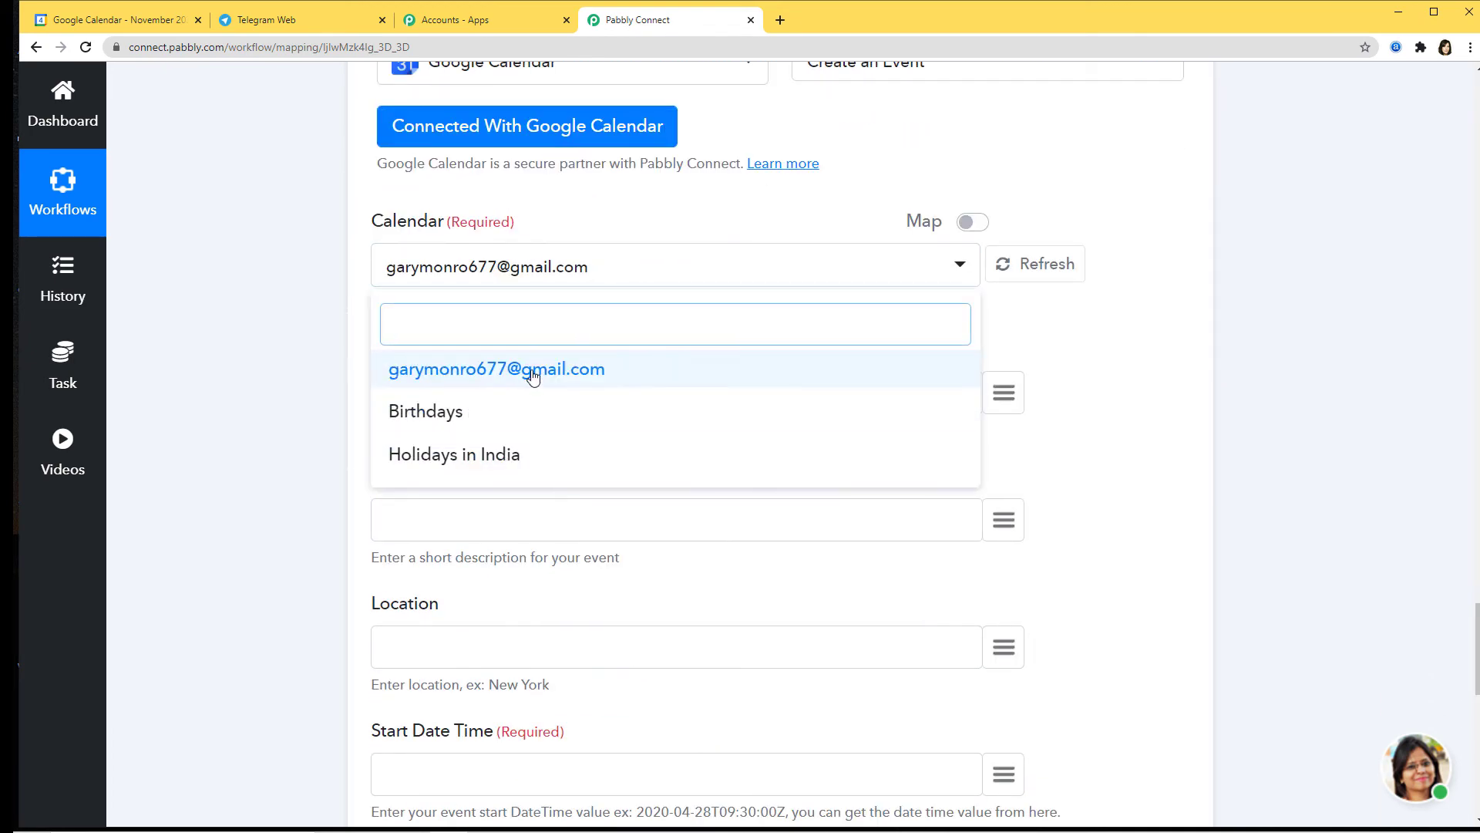
click(131, 5)
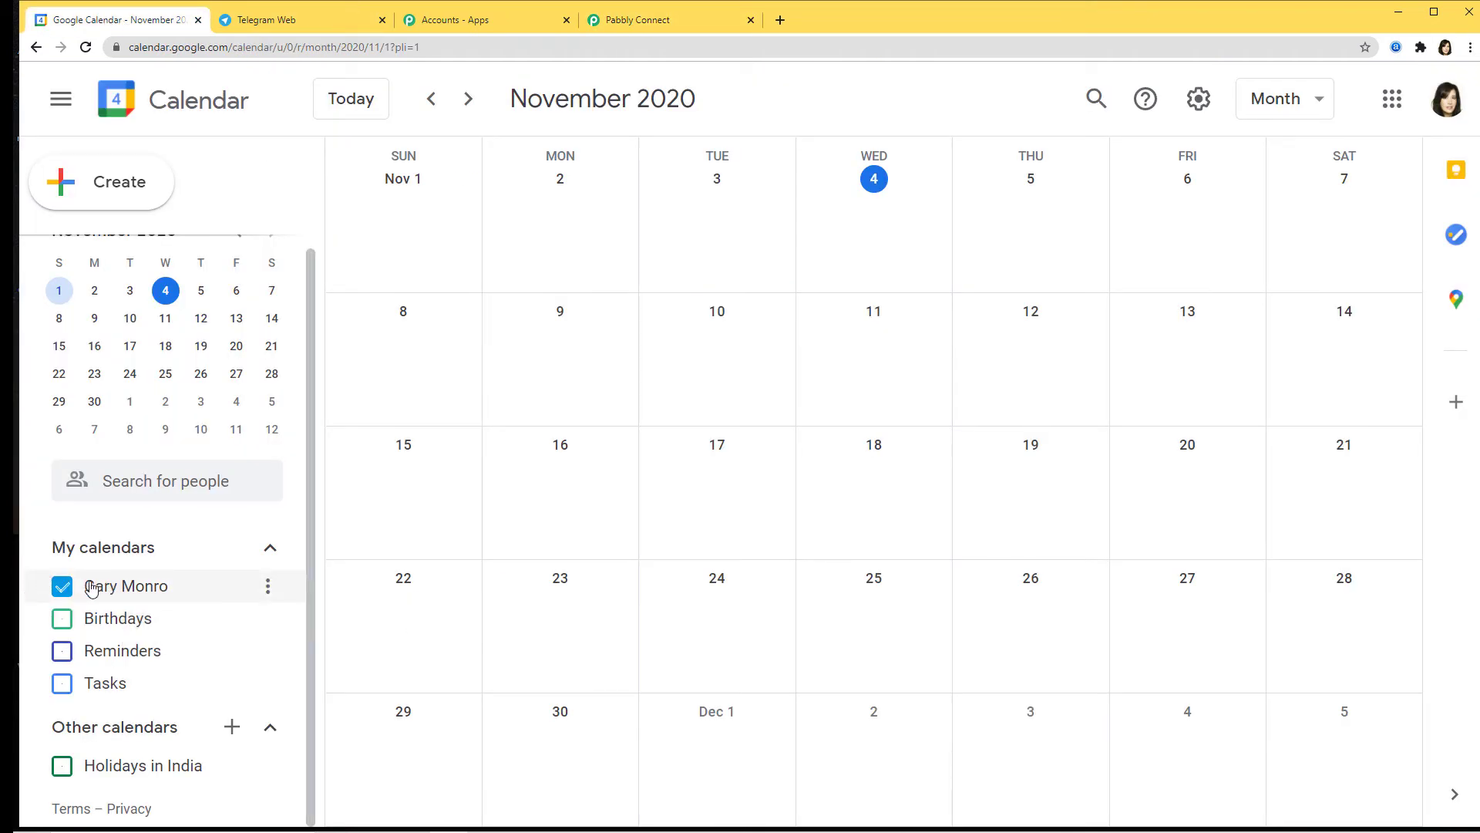
click(668, 22)
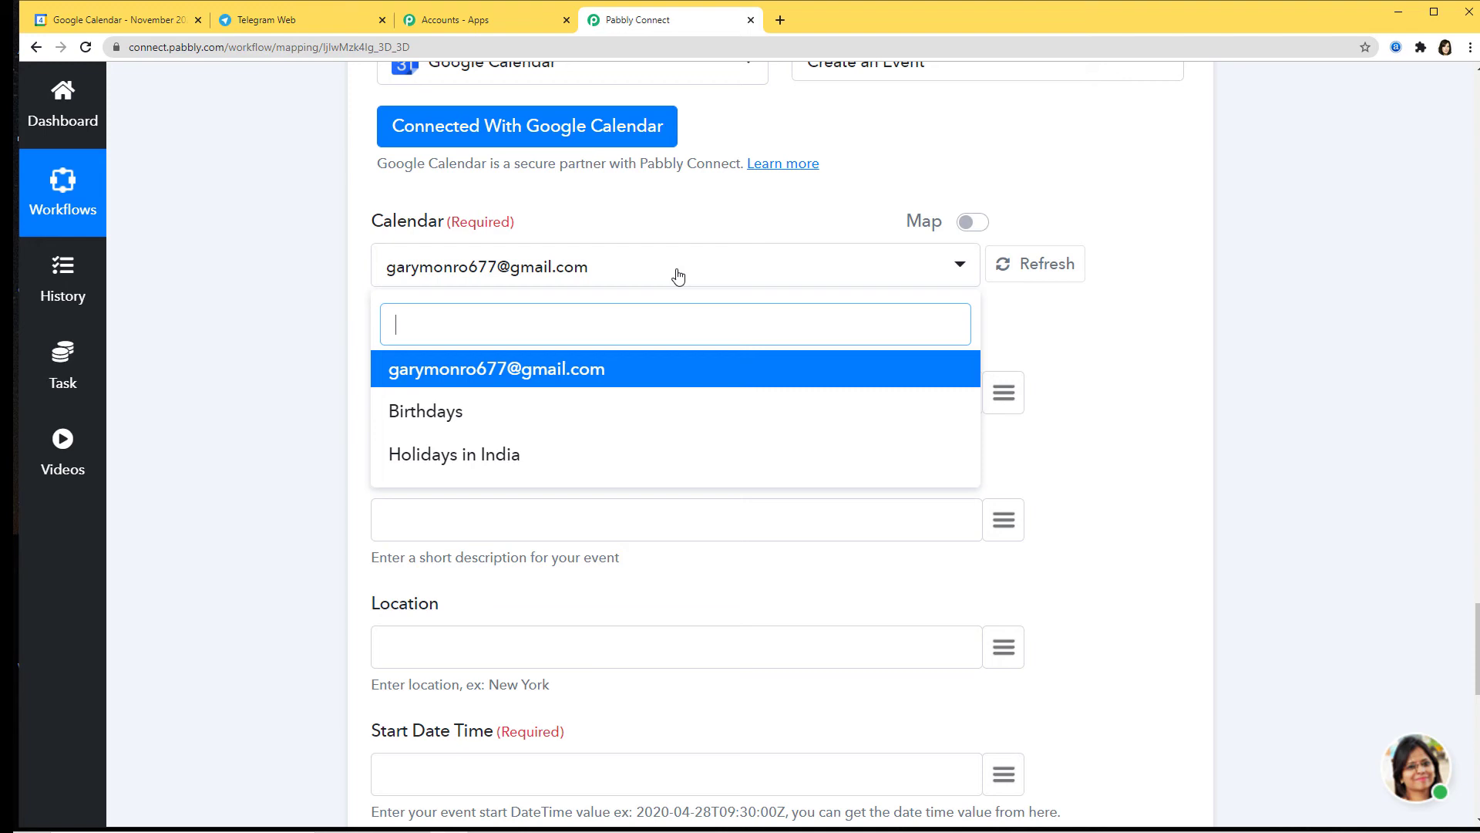
click(518, 373)
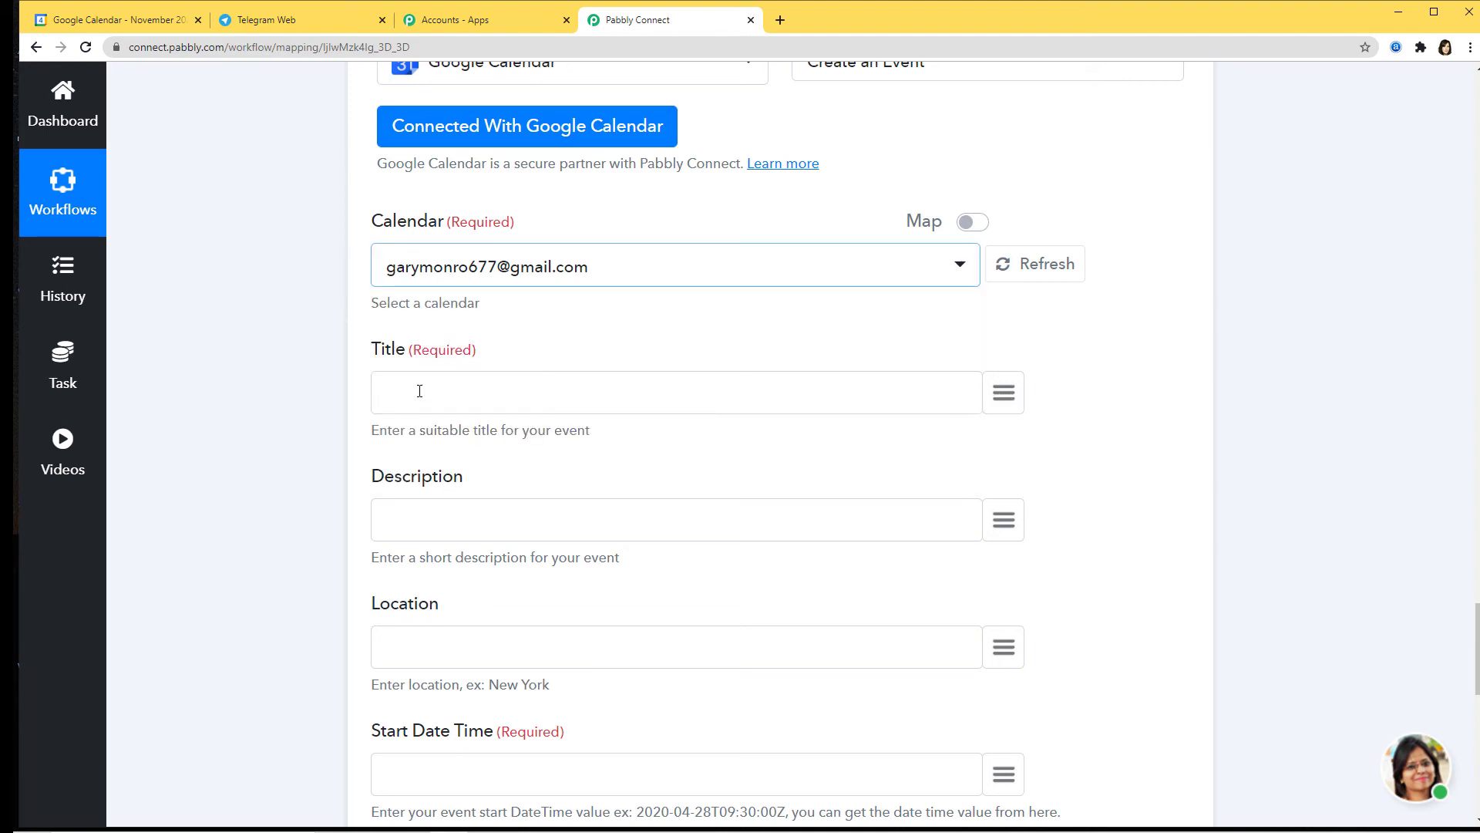
Step: Map the Telegram message text into the event Title
click(1003, 397)
text(messag)
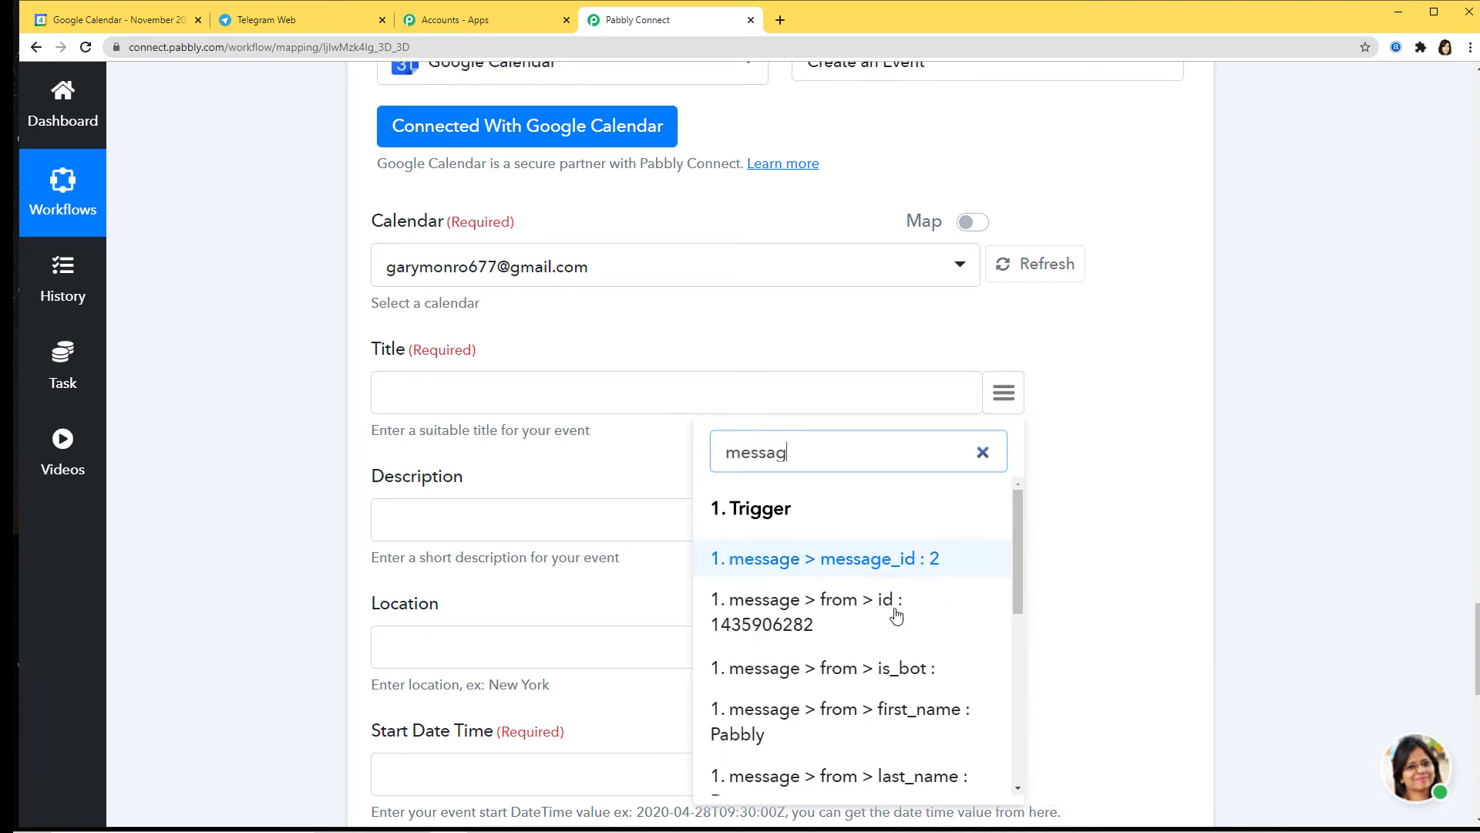
scroll(895, 614, down, 5)
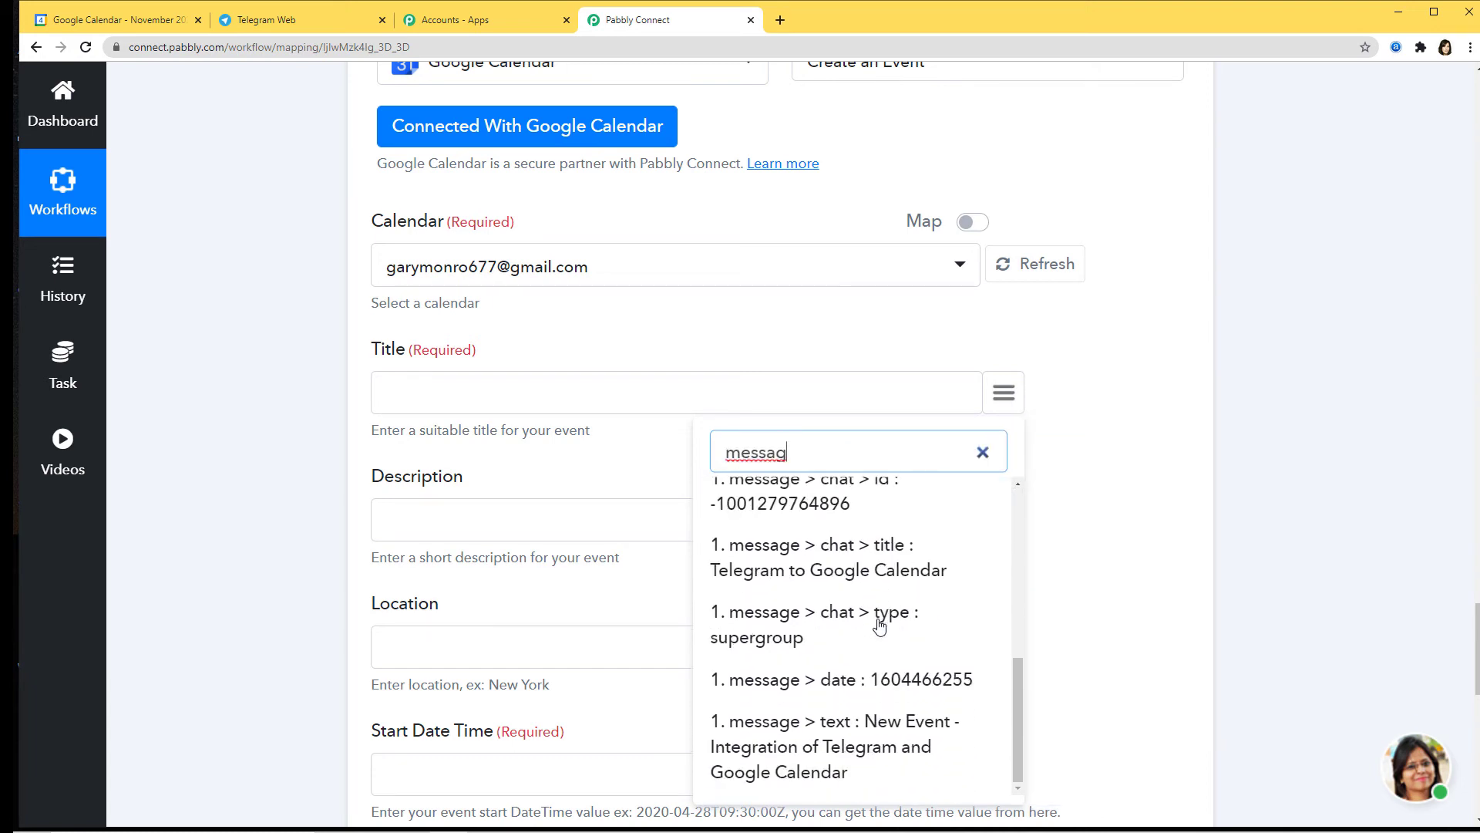
click(858, 762)
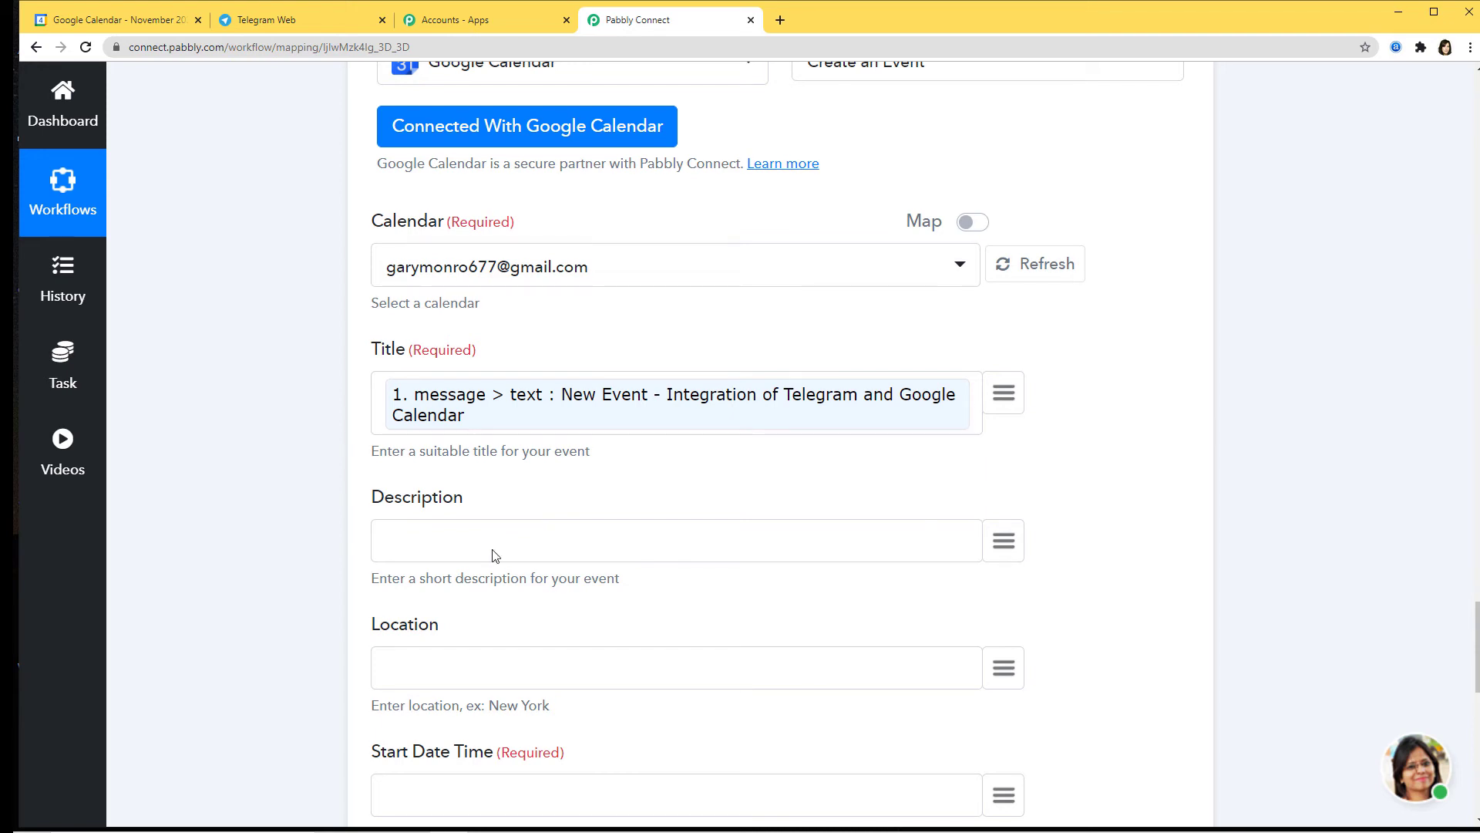
Step: Map the sender's first_name and last_name into the event Description
click(1004, 542)
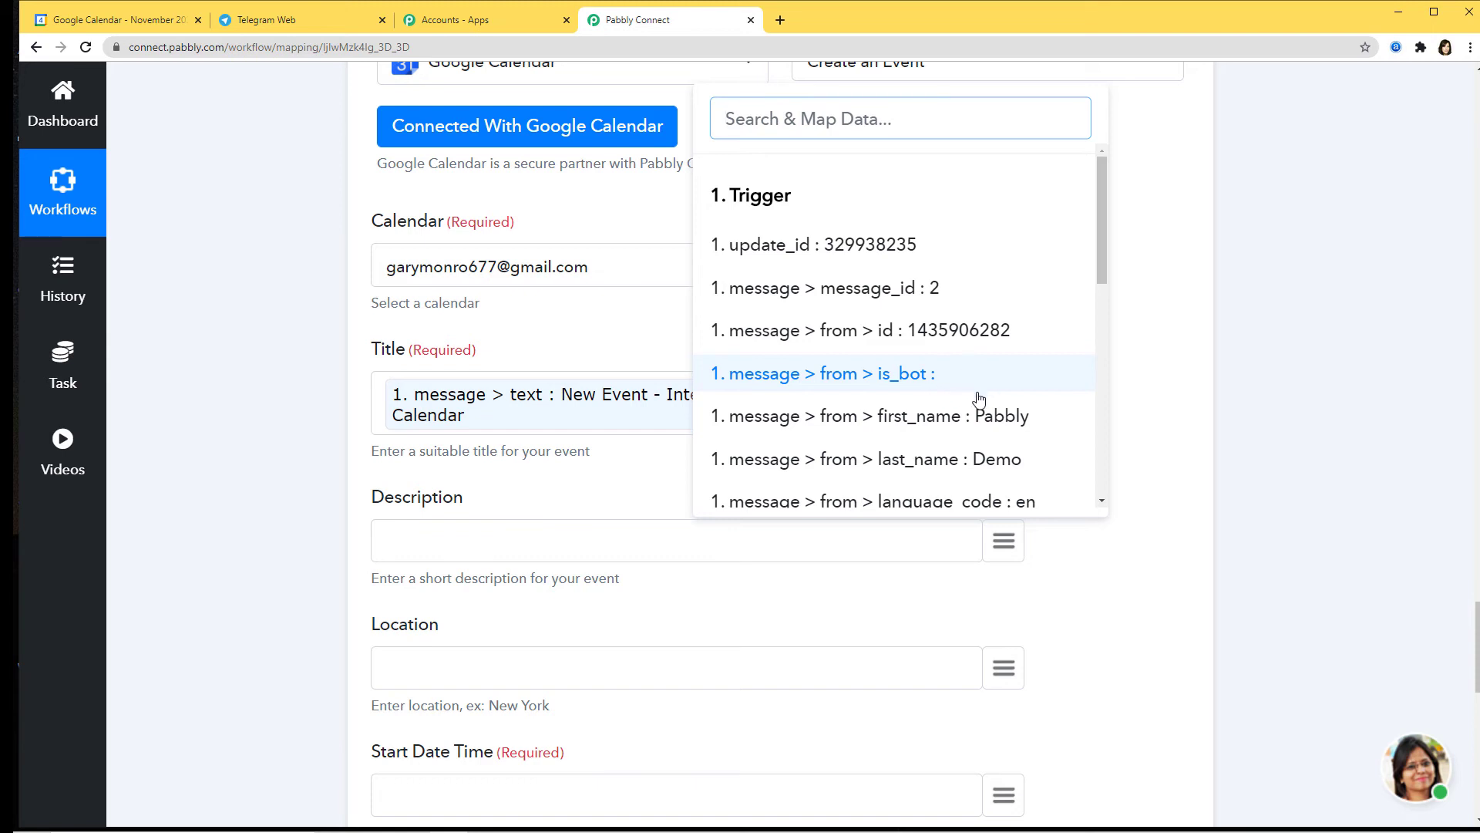
click(906, 417)
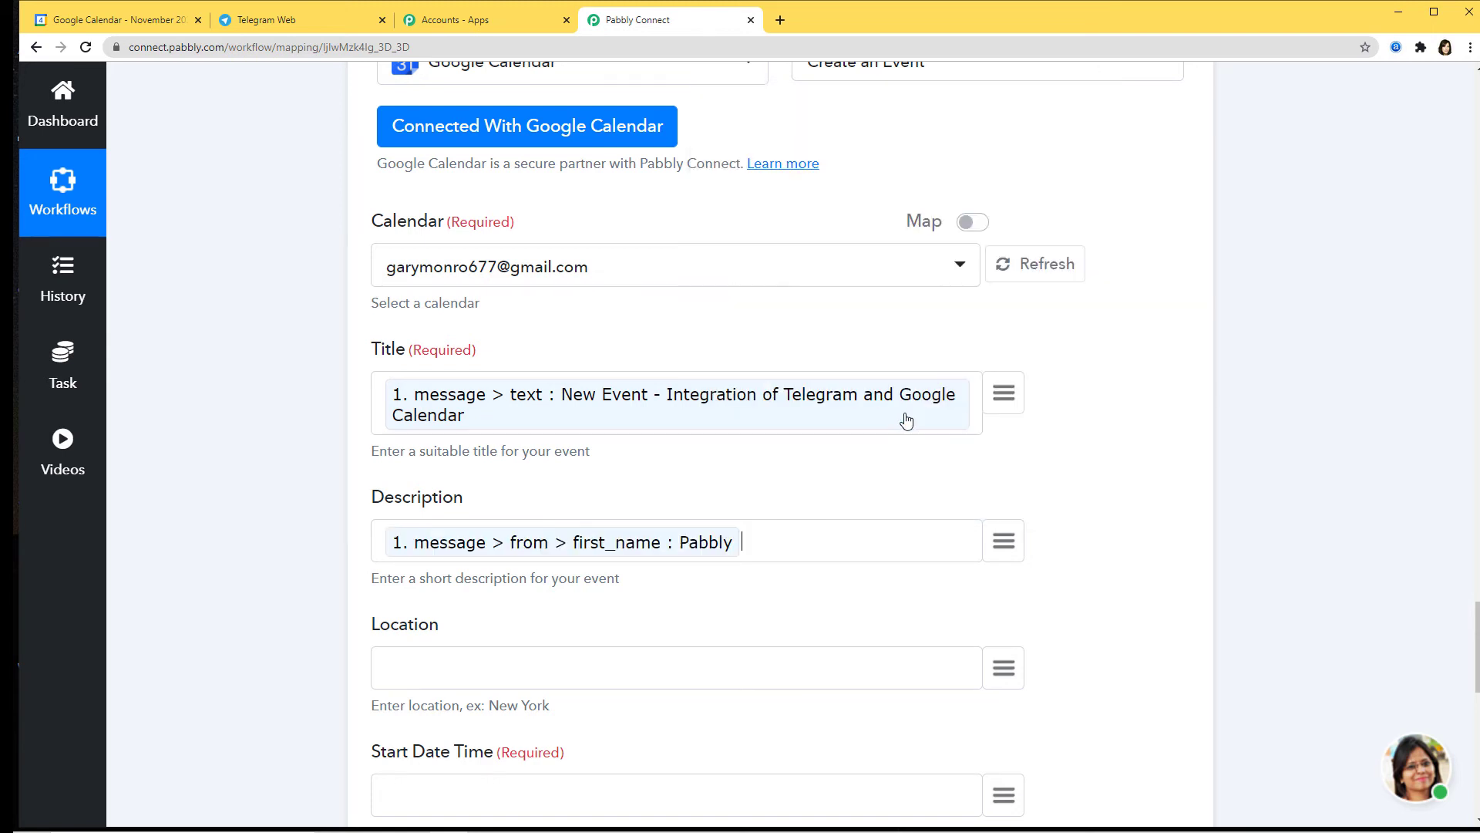
click(1002, 542)
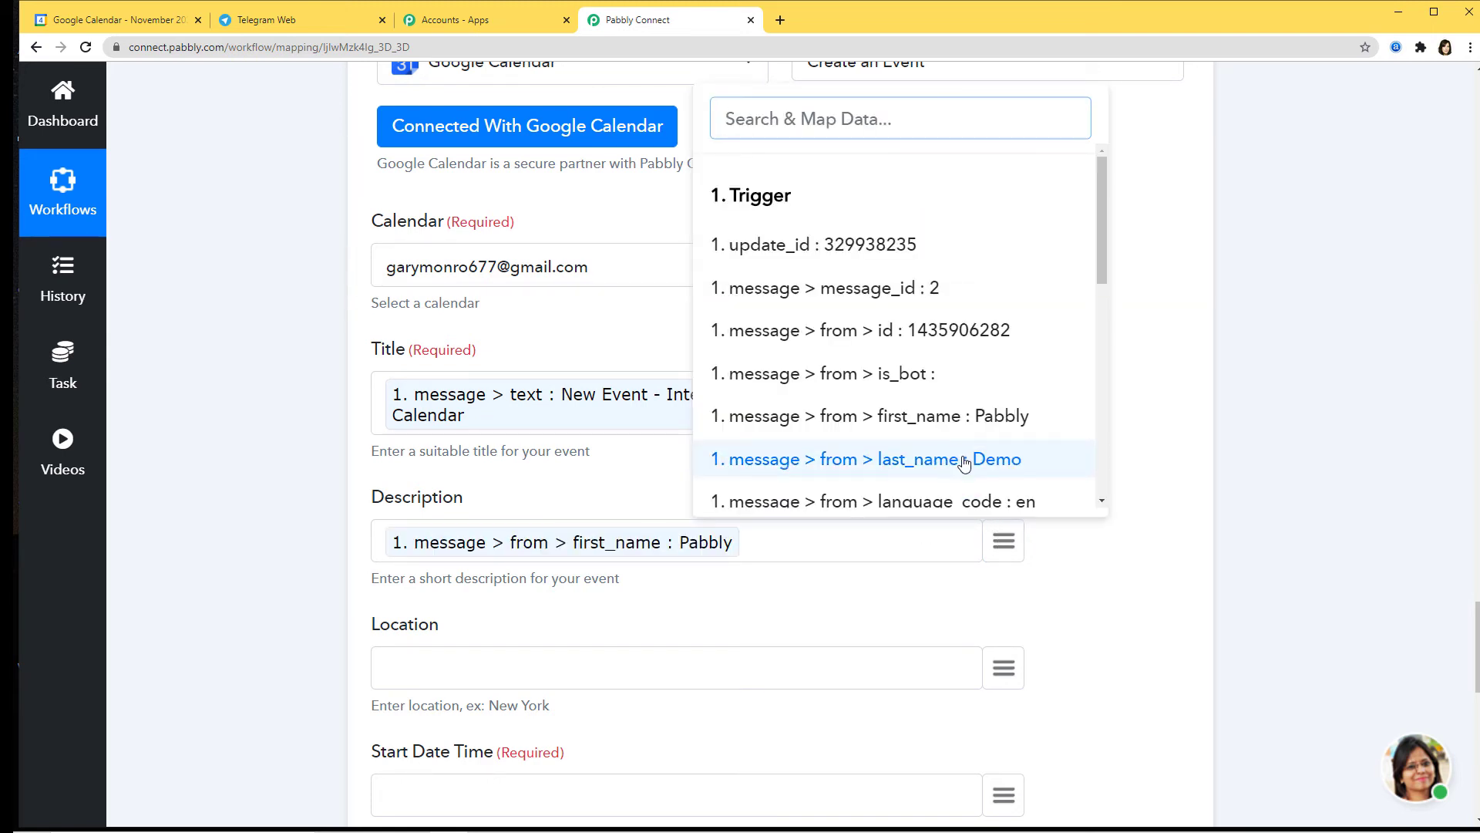
click(960, 459)
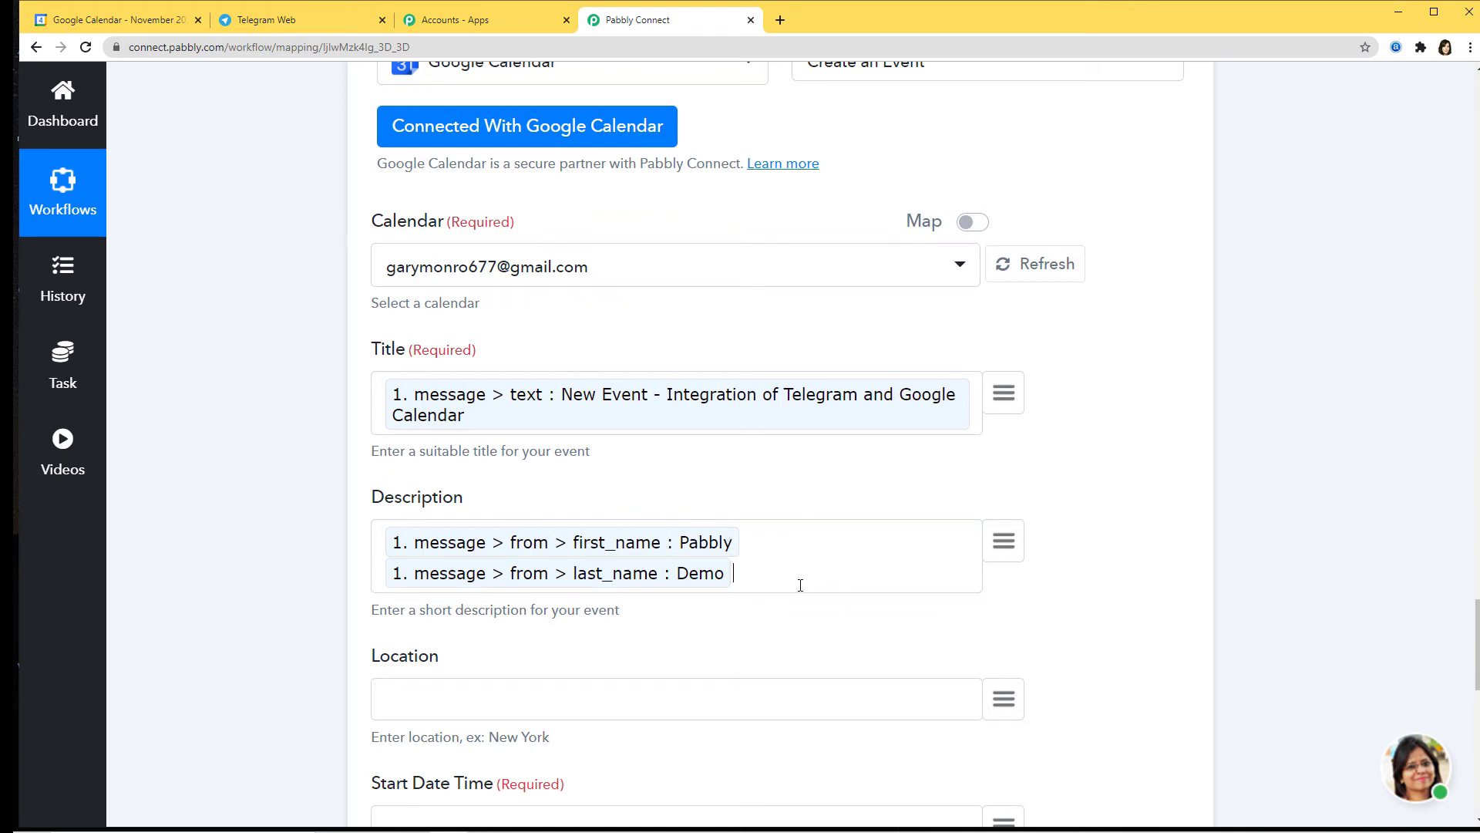
scroll(821, 620, down, 4)
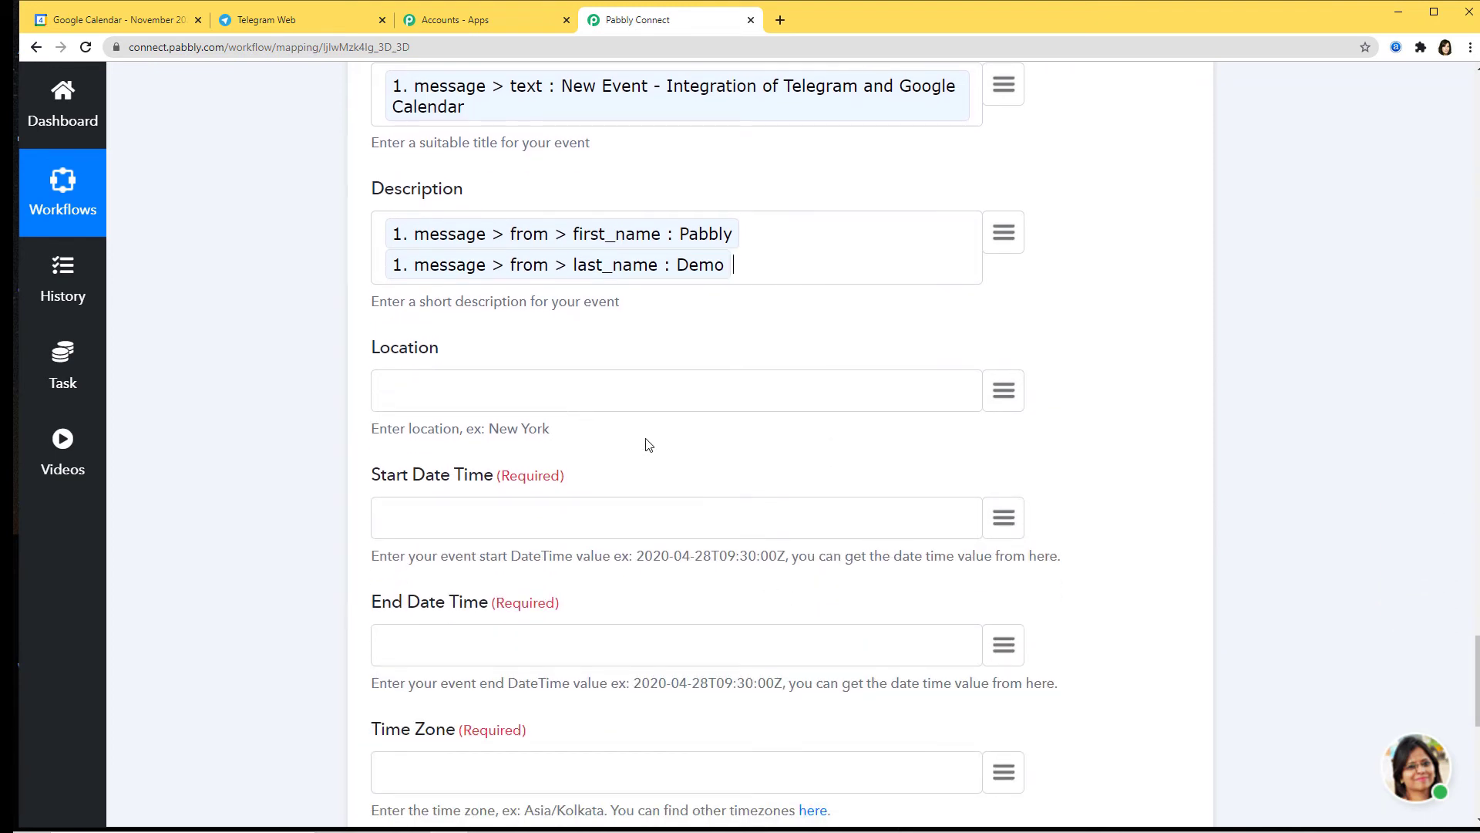
scroll(779, 496, down, 1)
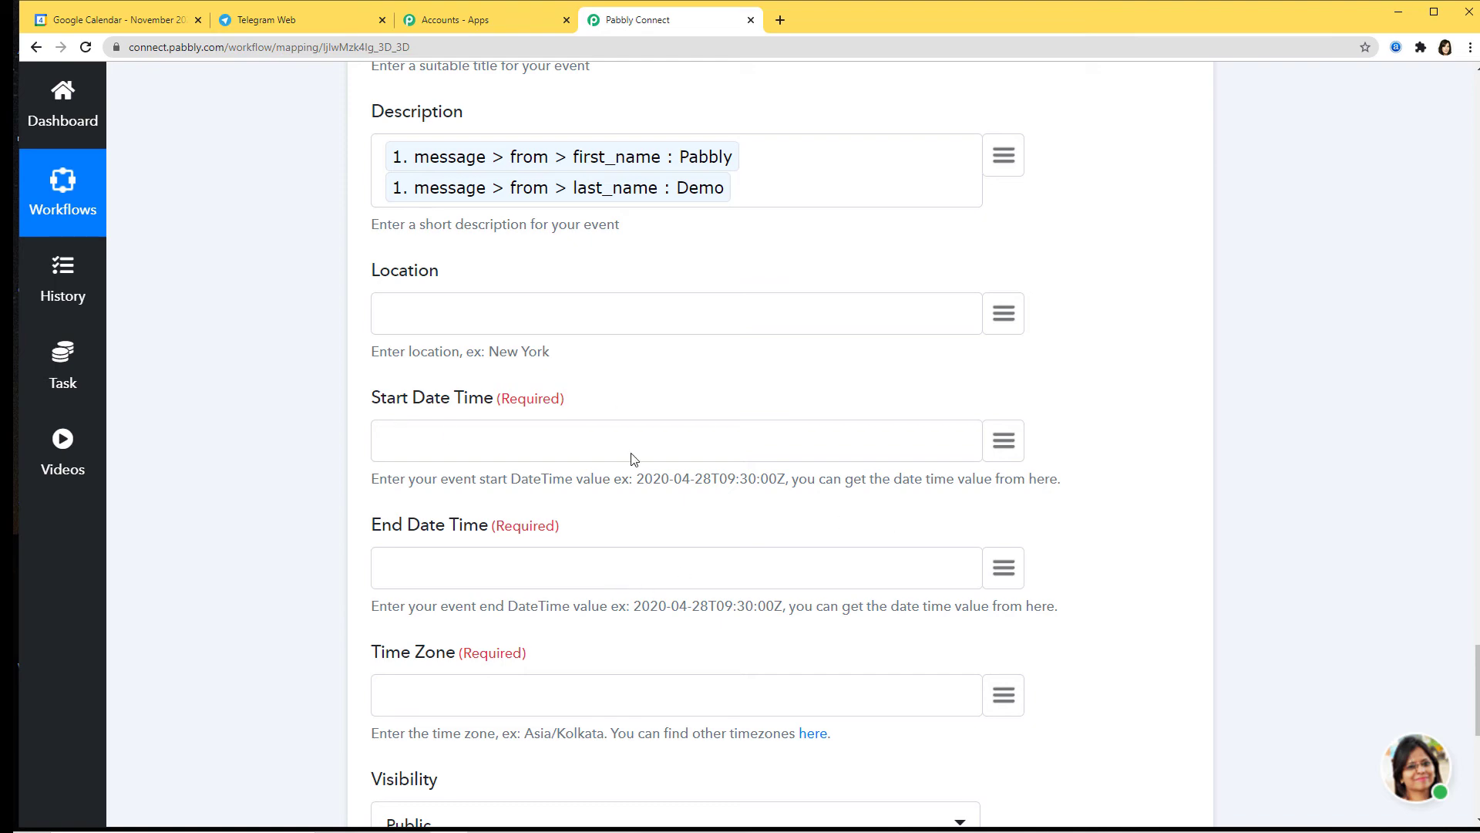
Step: Map the formatted date result (2. result) into the event's Start Date Time
scroll(1264, 466, up, 5)
scroll(1272, 461, up, 20)
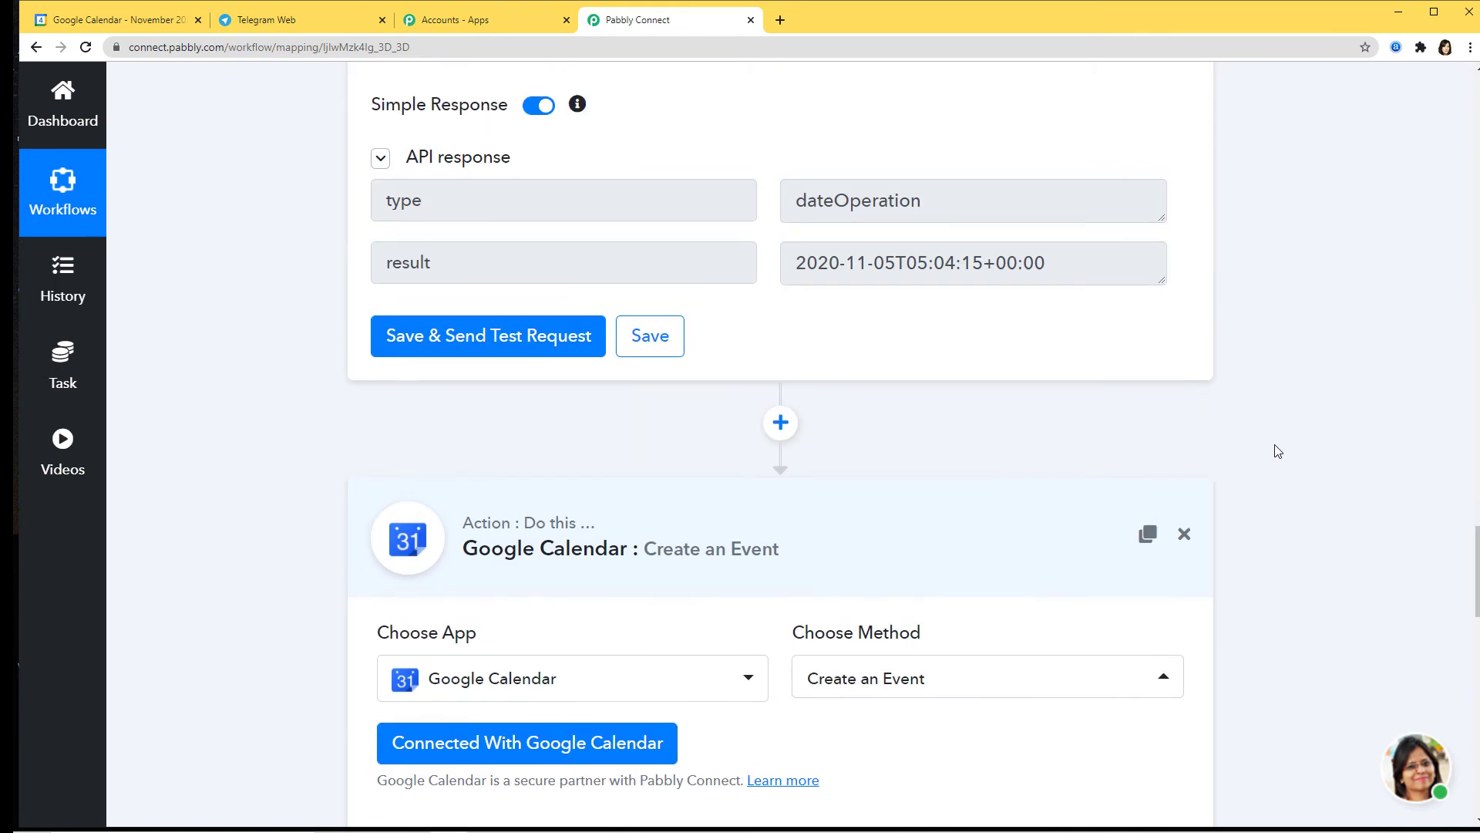
scroll(1277, 451, up, 1)
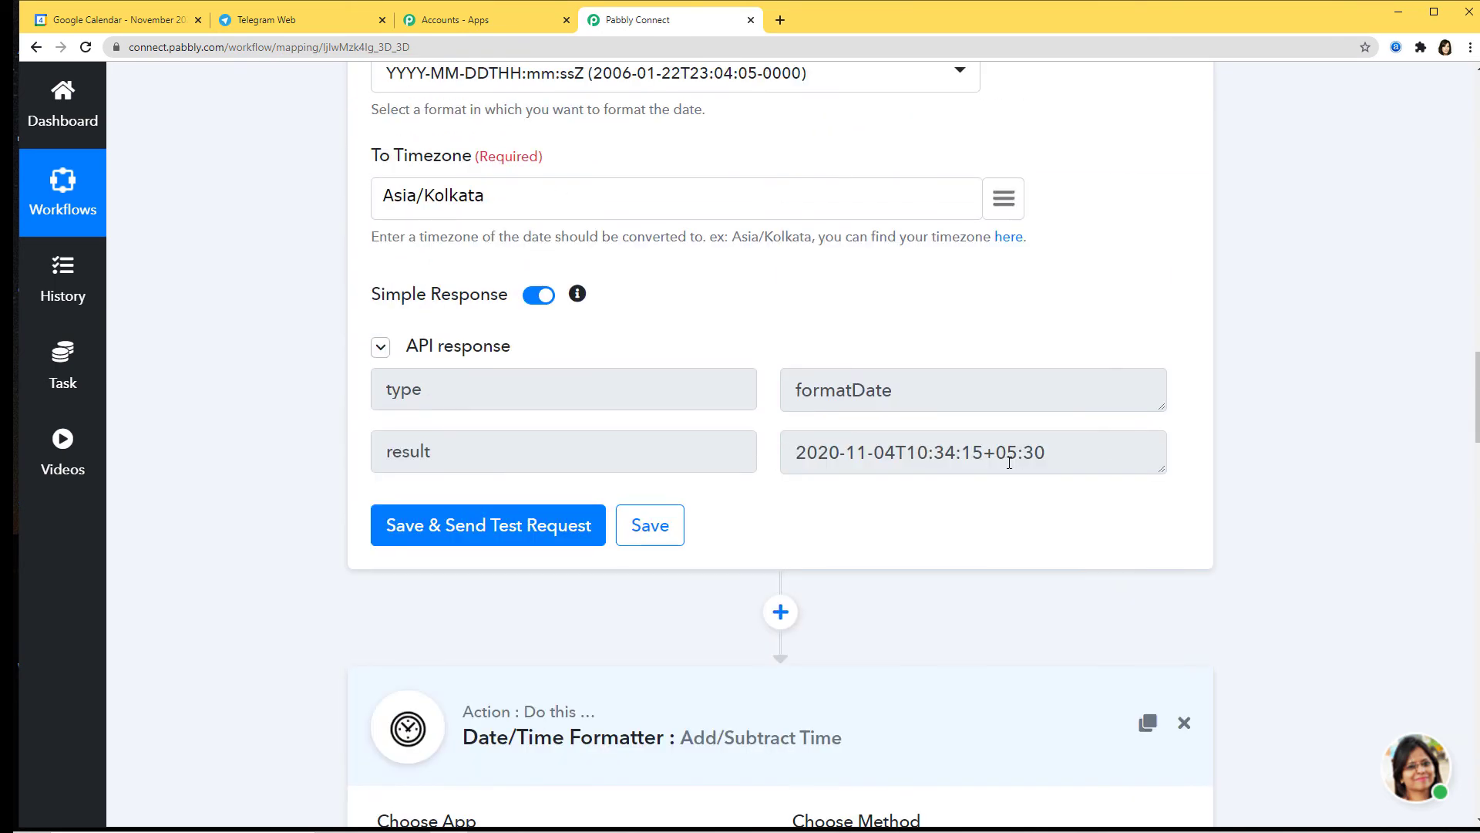
scroll(1363, 486, down, 20)
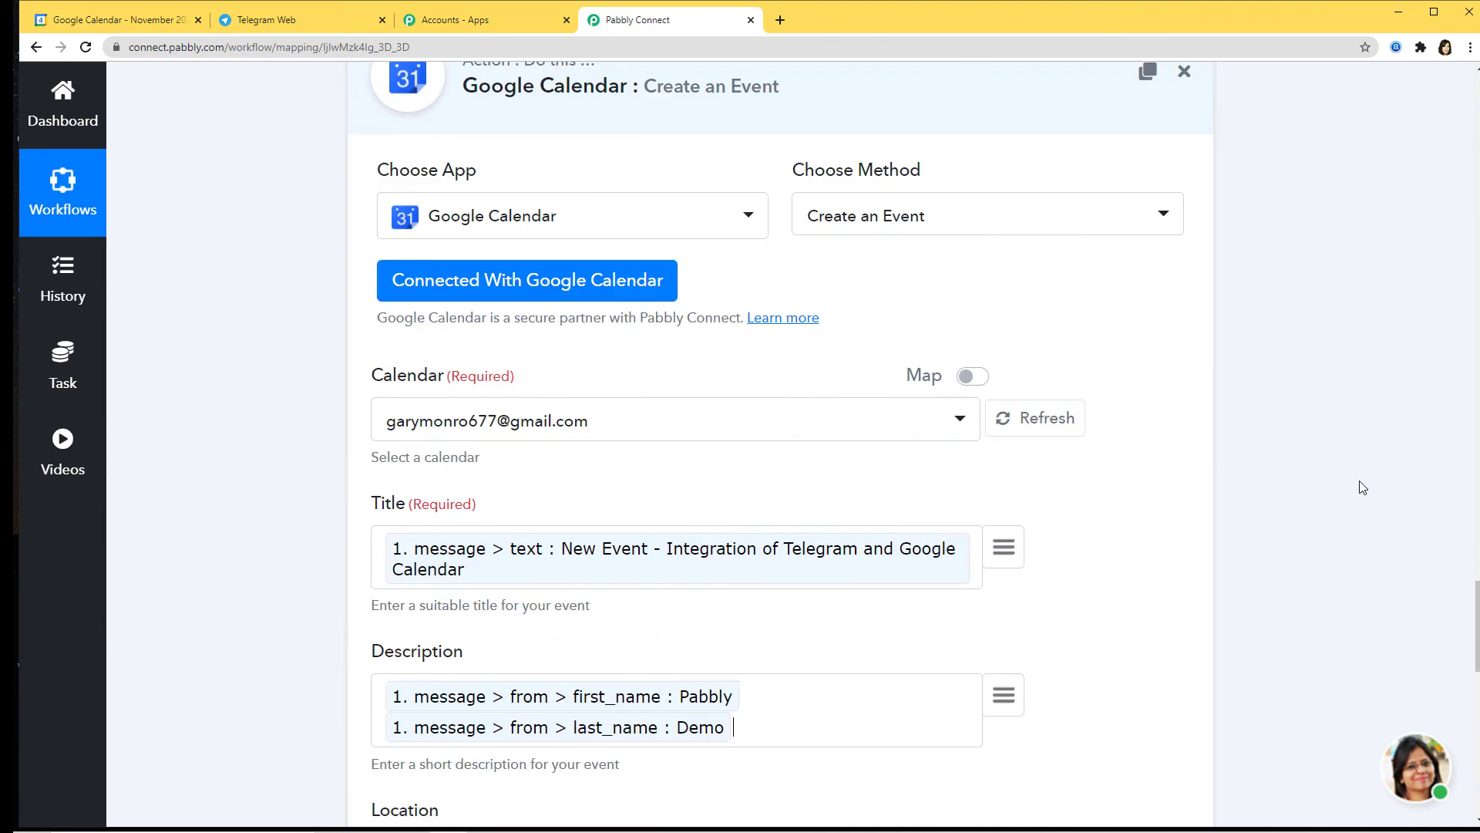
scroll(1363, 486, down, 1)
click(1006, 529)
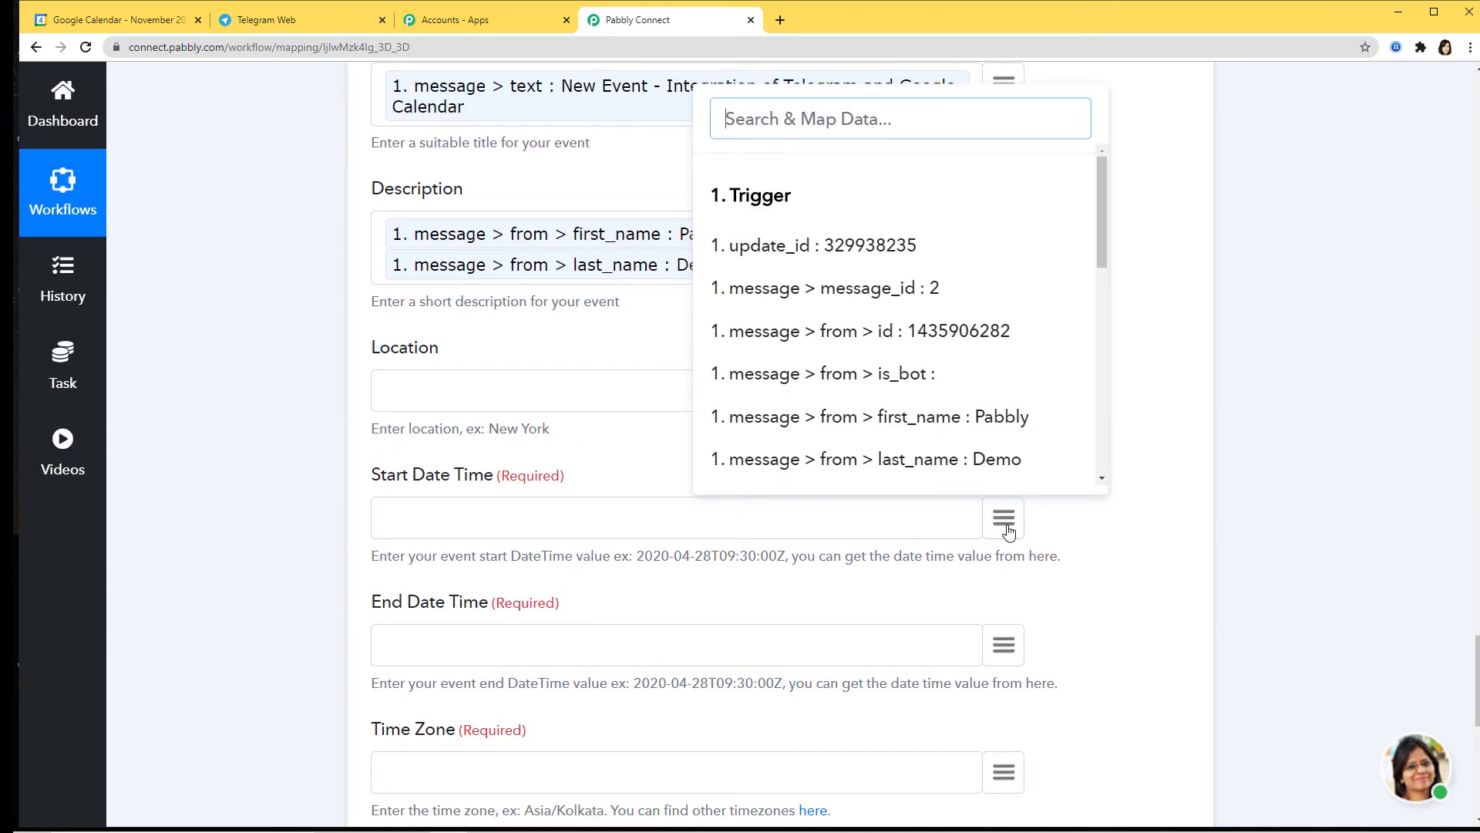
scroll(948, 357, down, 10)
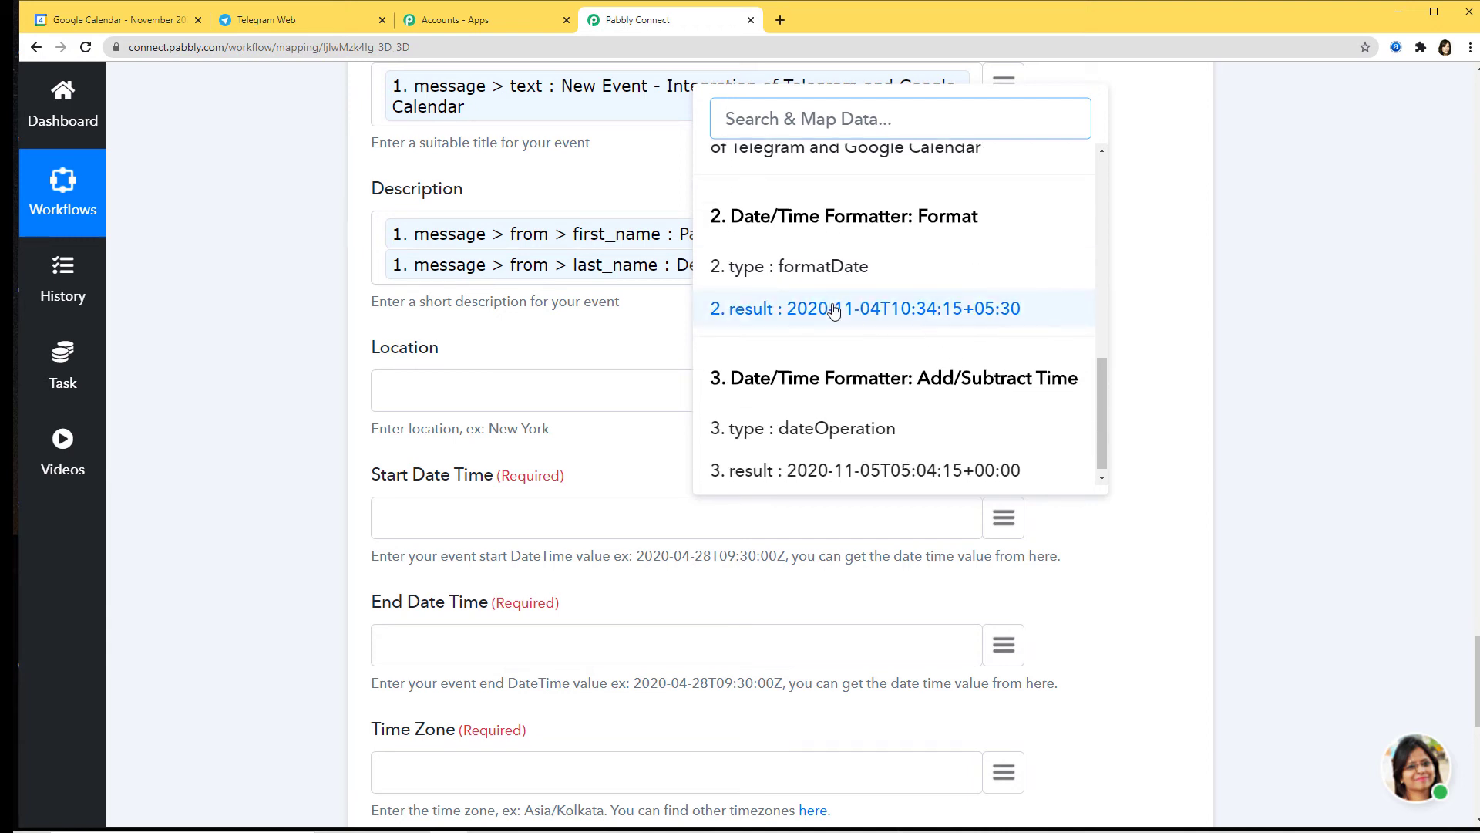
click(900, 313)
Step: Map the Add/Subtract Time result (3. result) into End Date Time and copy the Asia/Kolkata example
scroll(683, 446, down, 2)
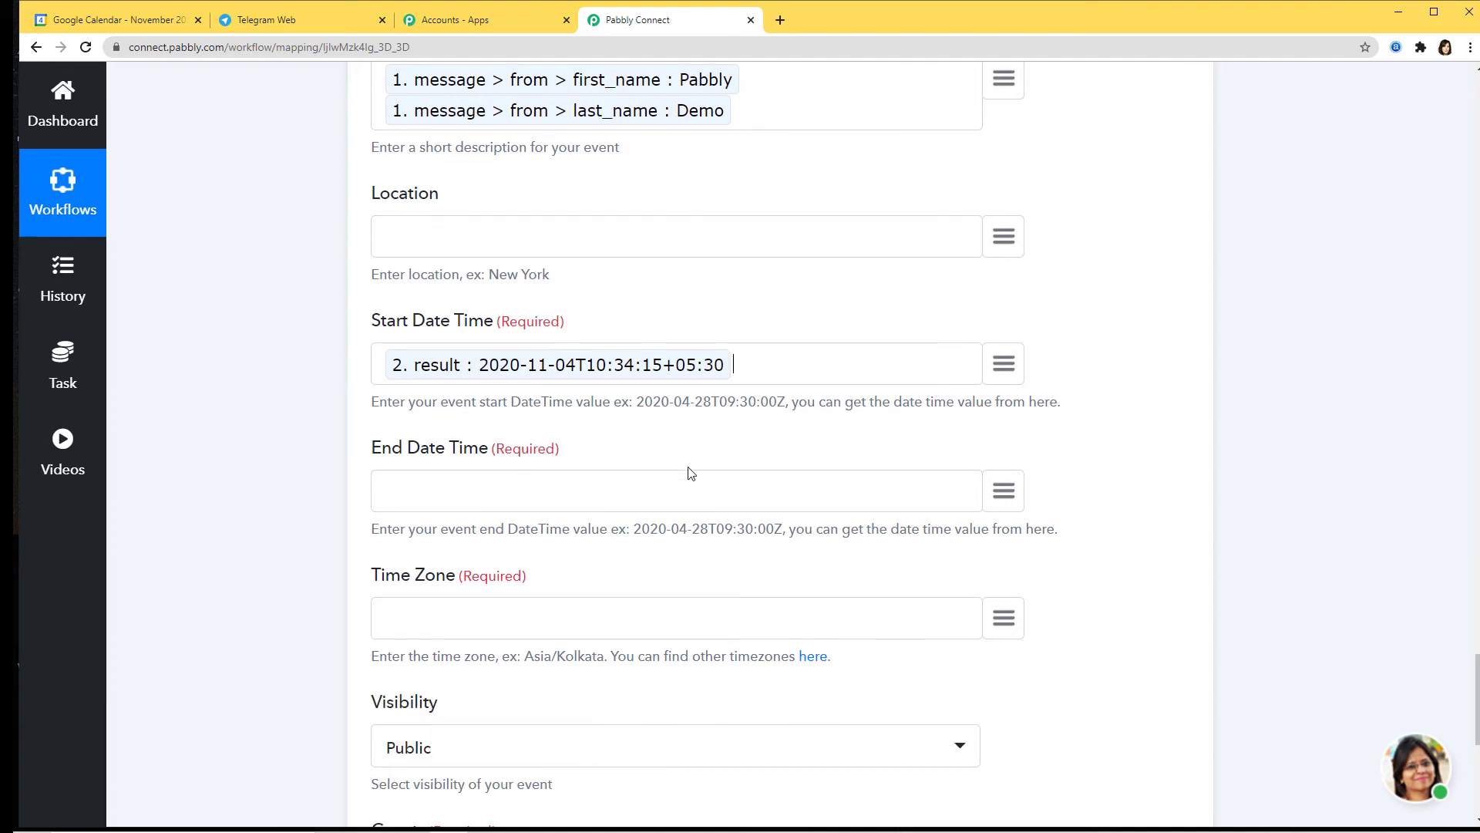
click(1003, 491)
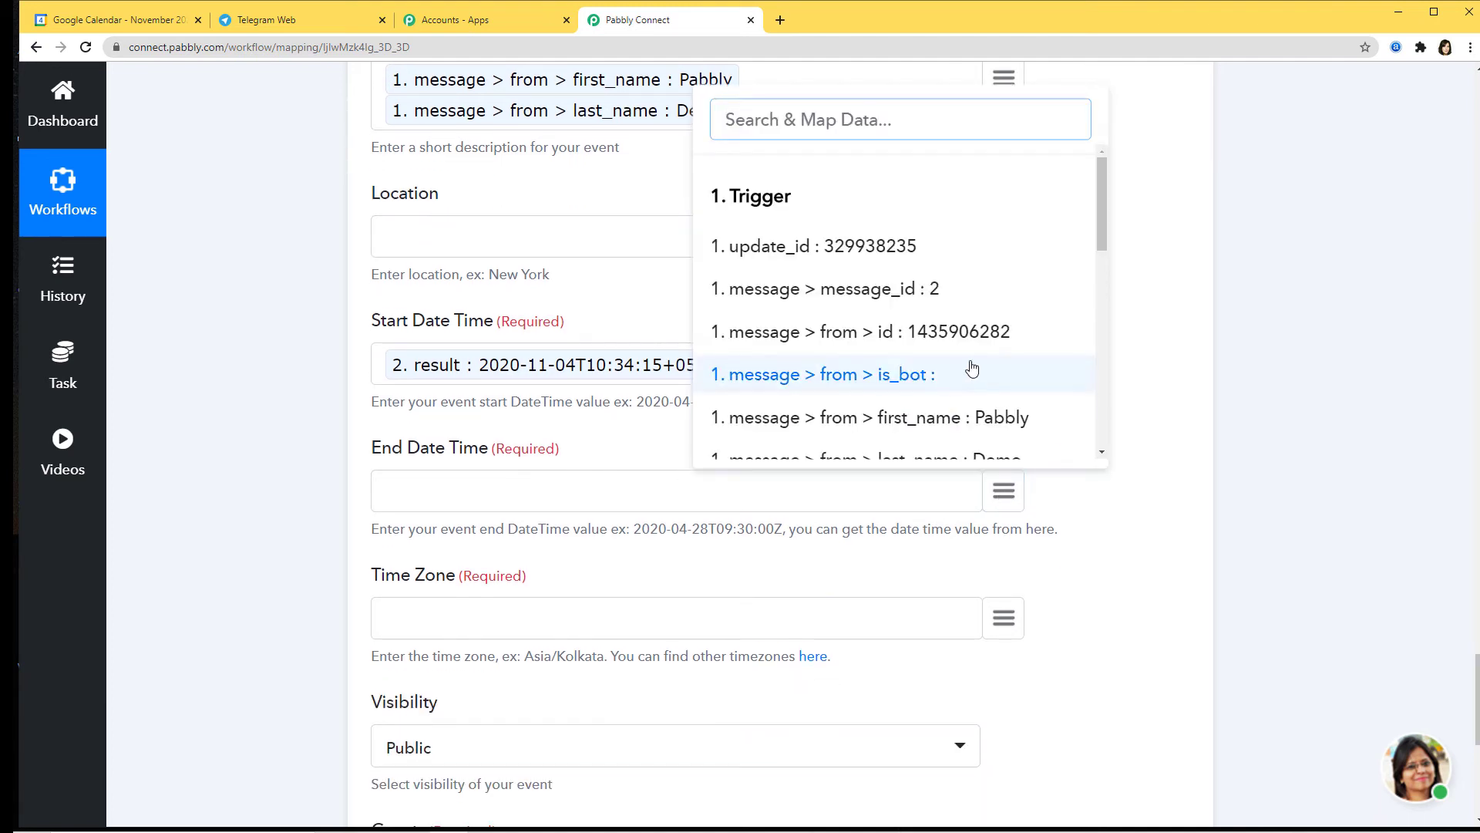
scroll(972, 369, down, 8)
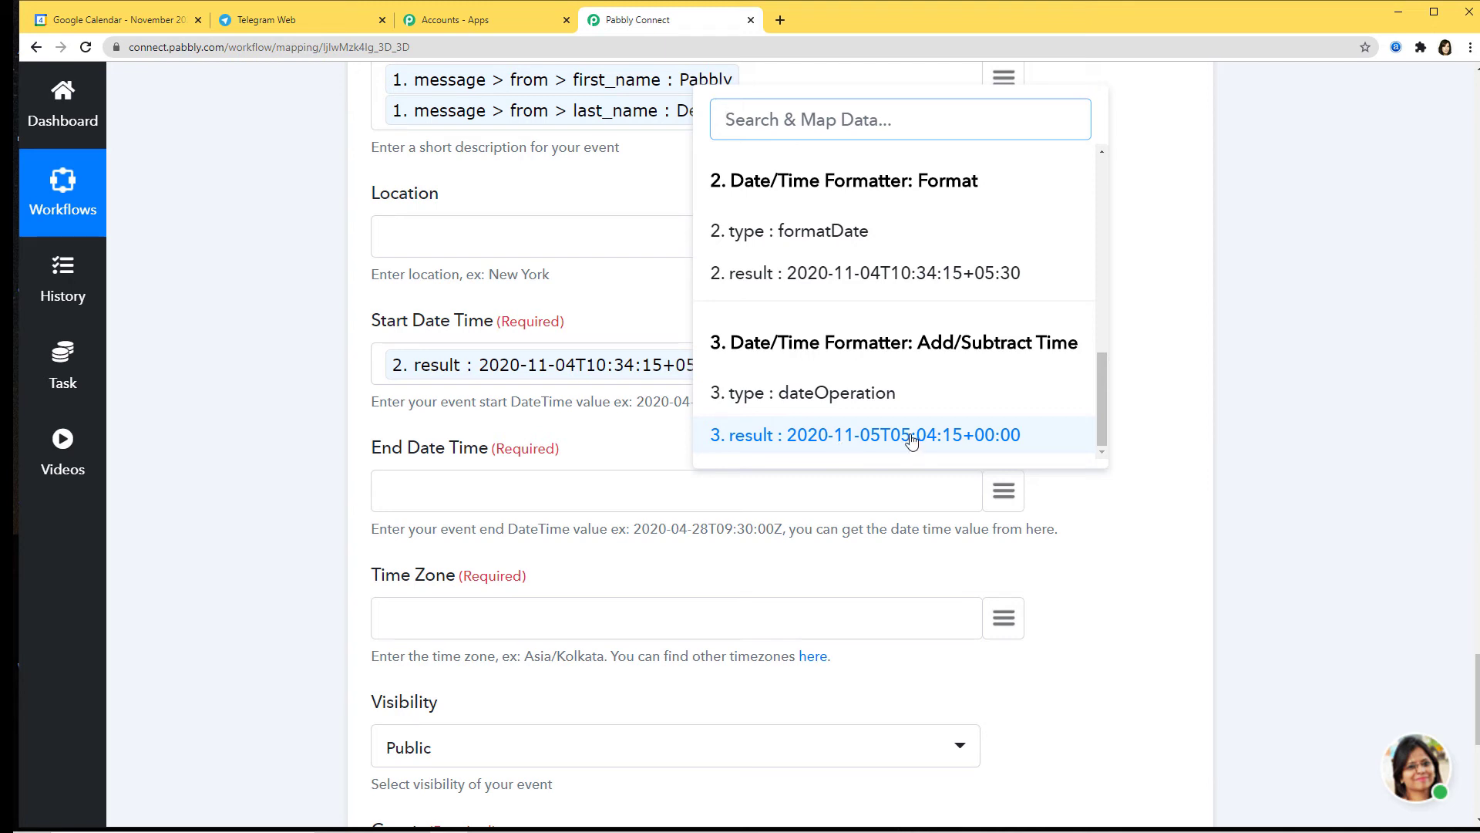
click(953, 436)
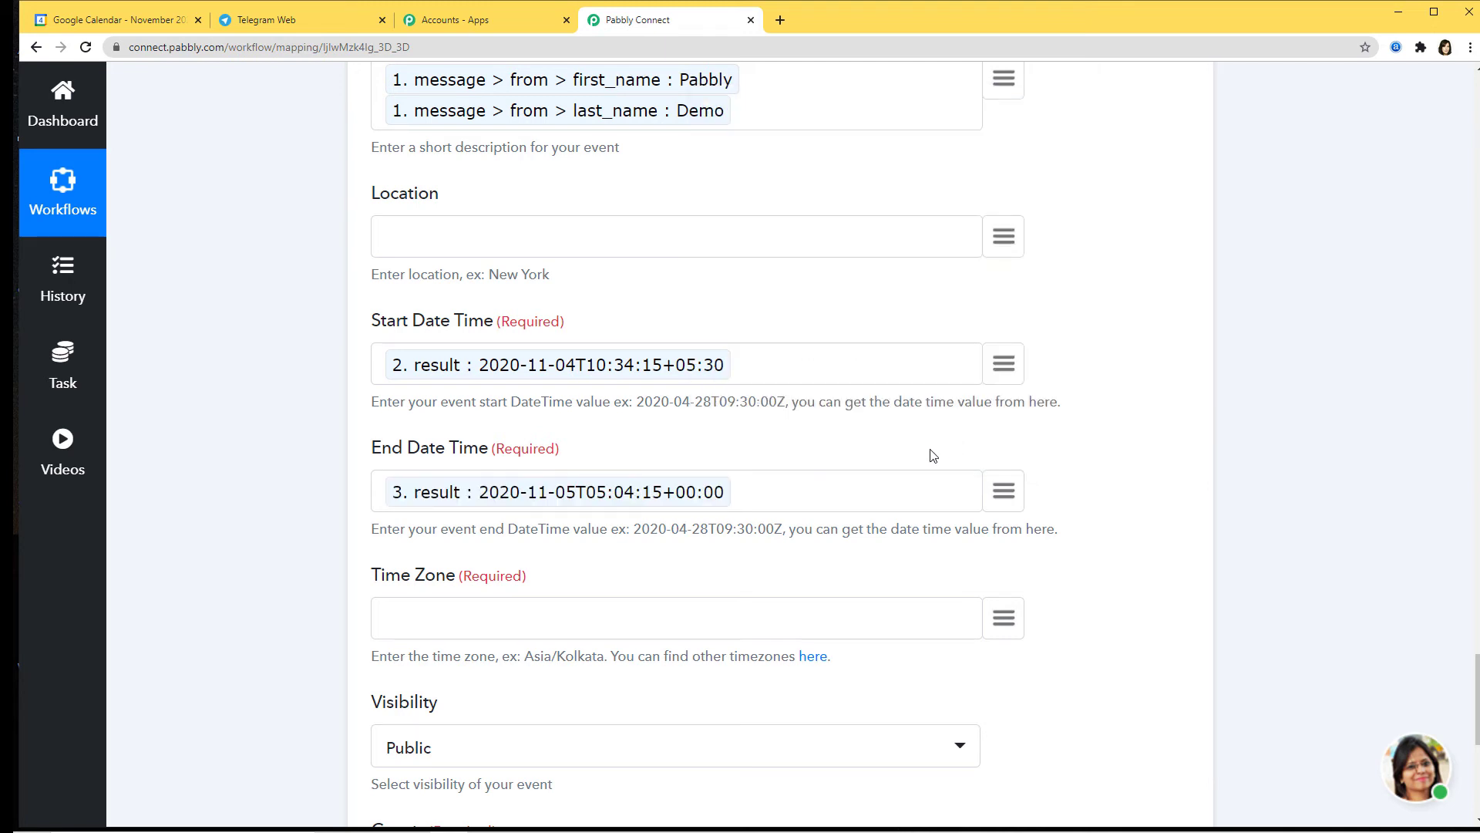
scroll(716, 396, down, 2)
drag(525, 502, 605, 506)
key(ctrl+c)
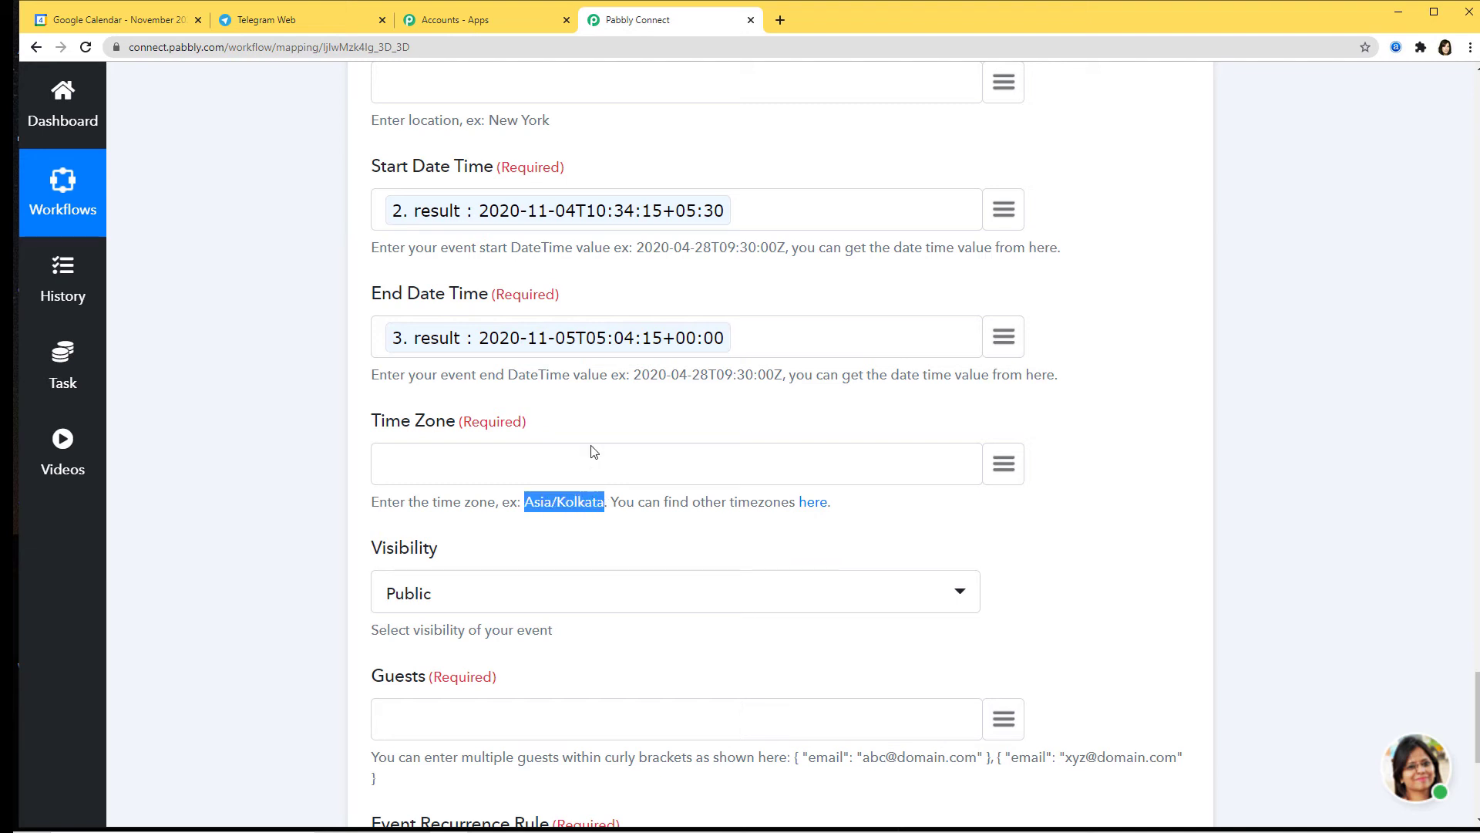
Step: Set Time Zone to Asia/Kolkata and enter a guest e-mail as JSON in Guests
click(590, 456)
key(ctrl+v)
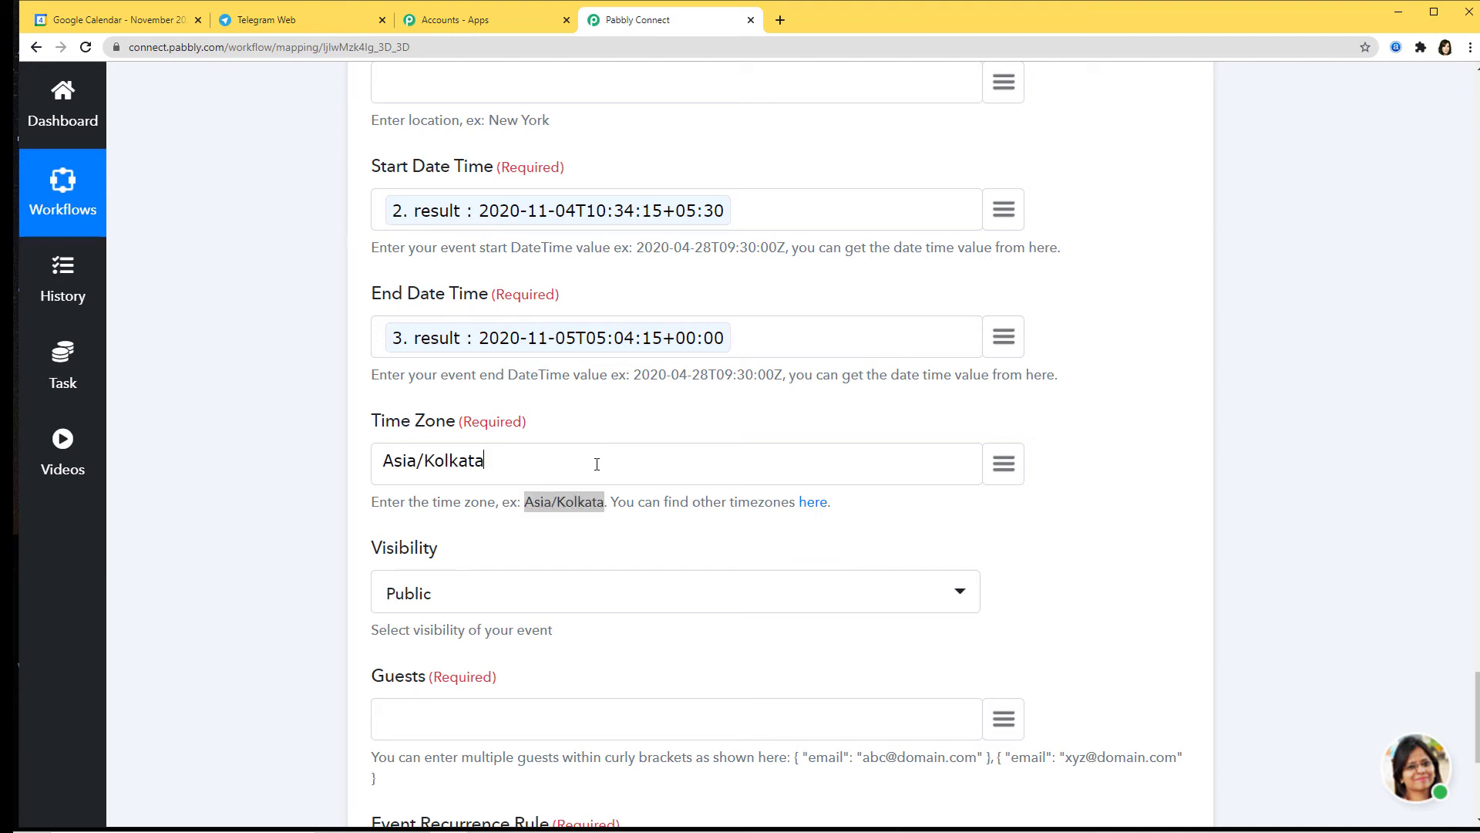
scroll(679, 455, down, 2)
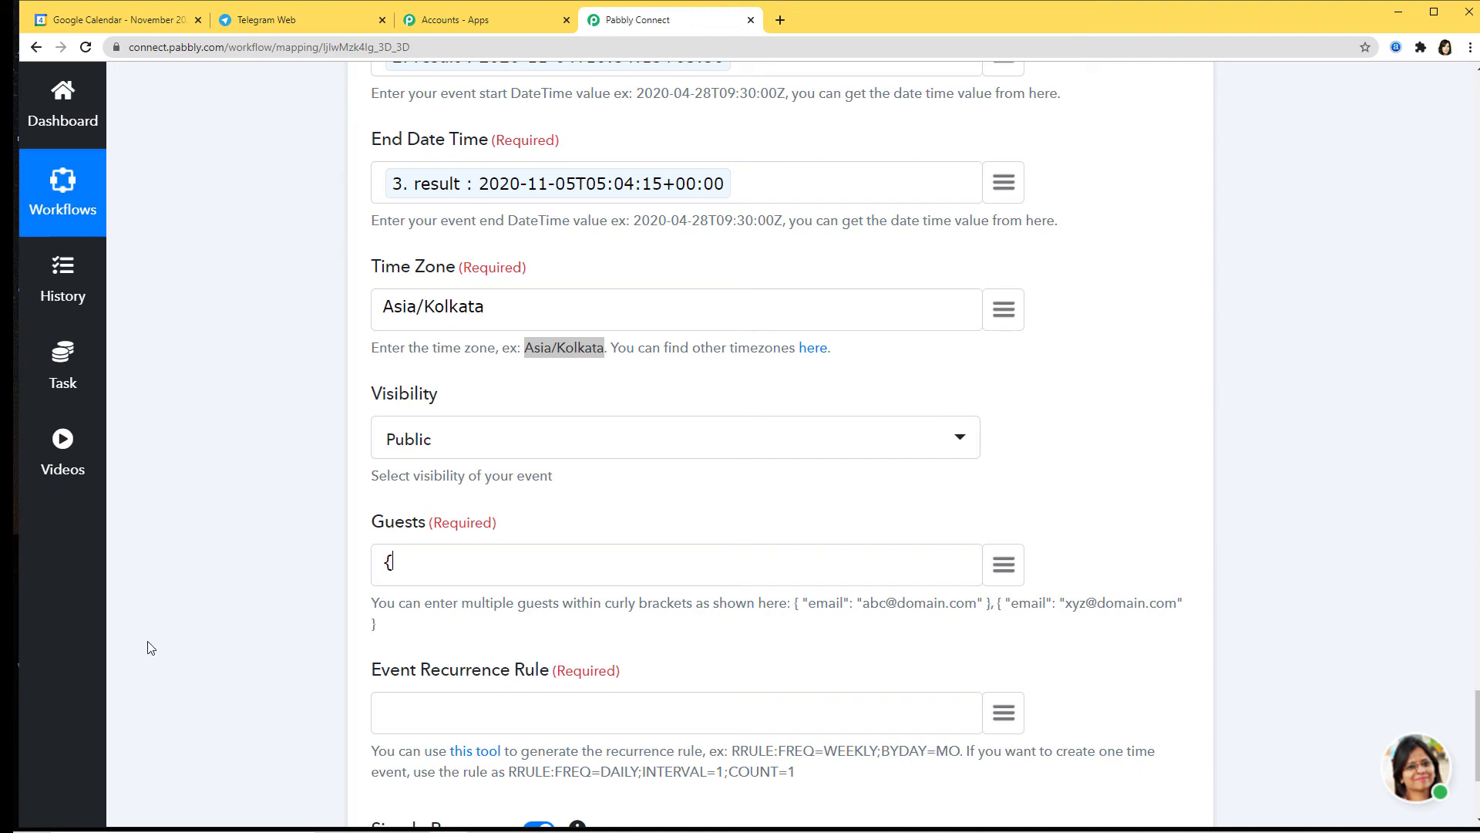
text({"emai)
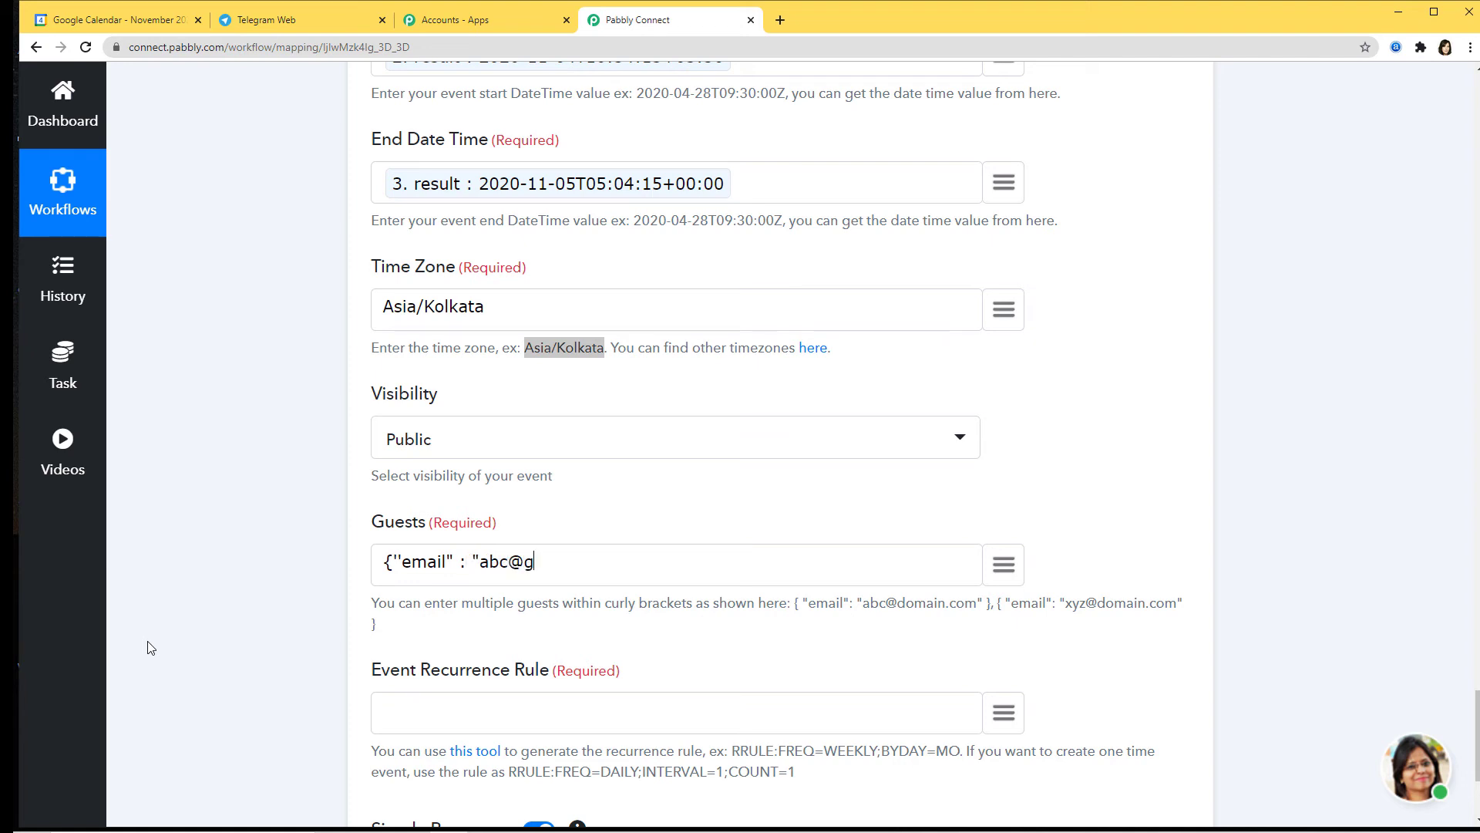
Step: Paste RRULE:FREQ=DAILY;INTERVAL=1;COUNT=1 into Event Recurrence Rule for a one-time event
scroll(588, 630, down, 2)
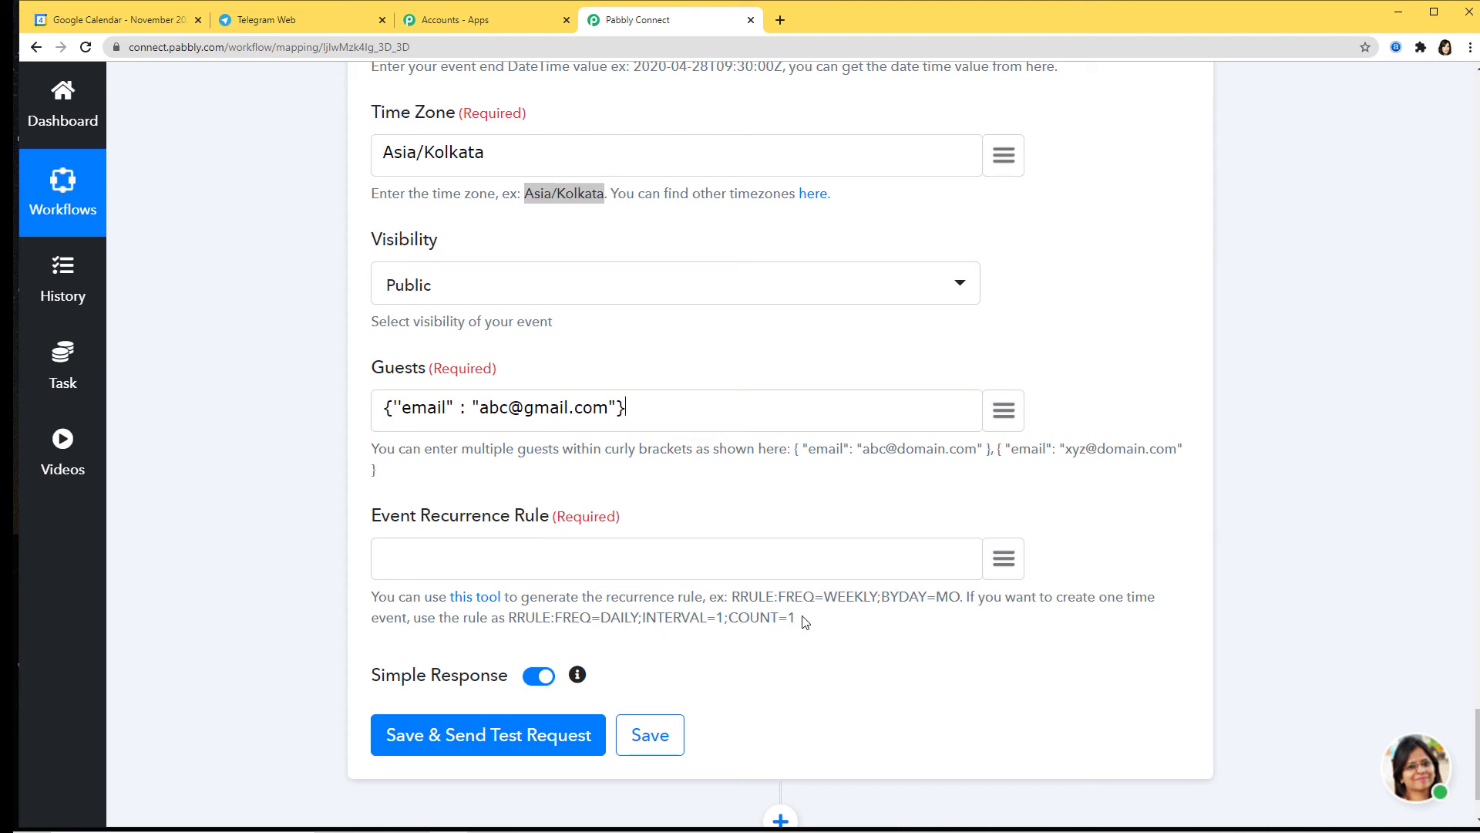
drag(801, 621, 514, 639)
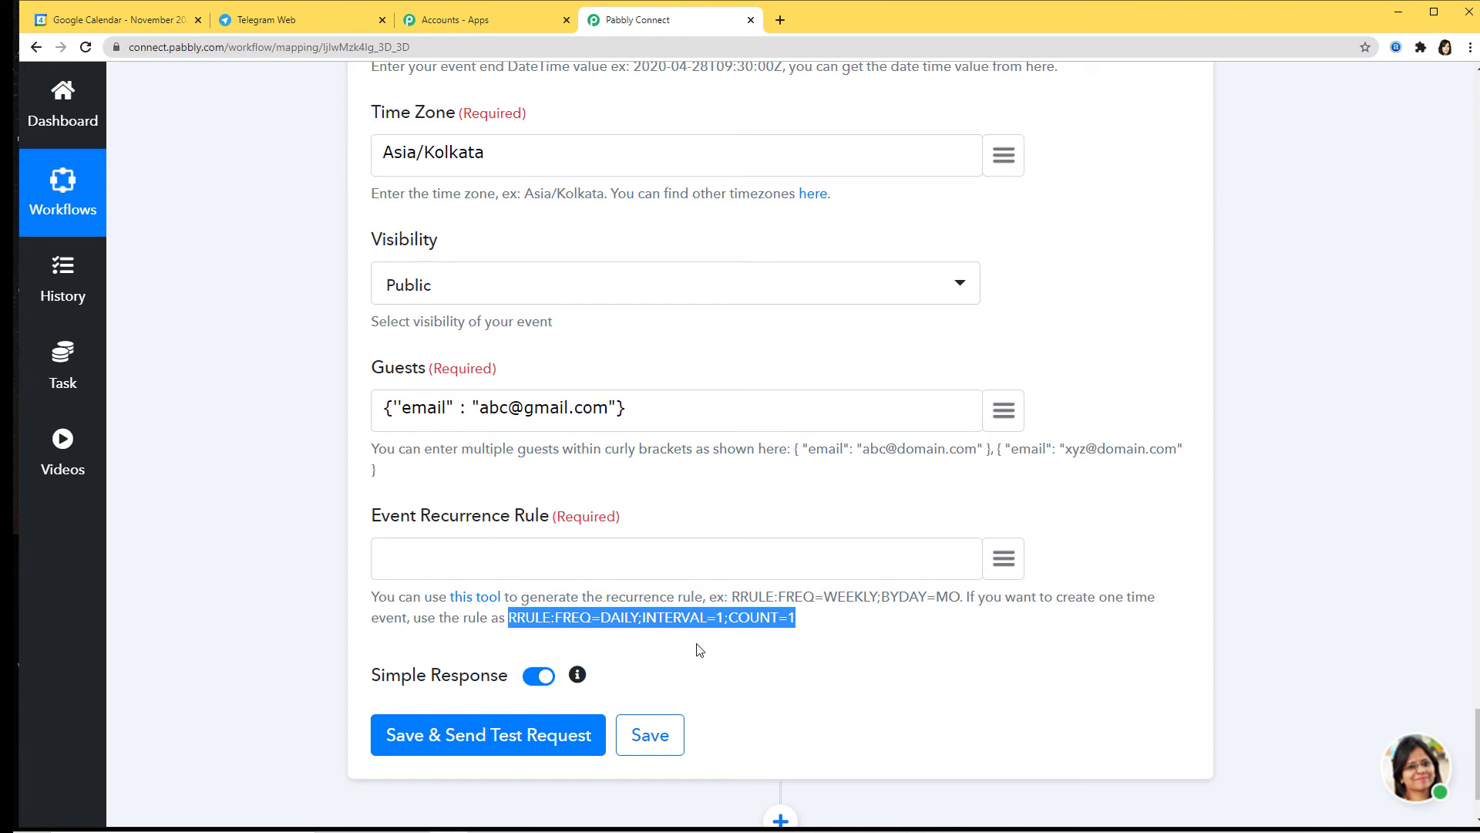
click(848, 654)
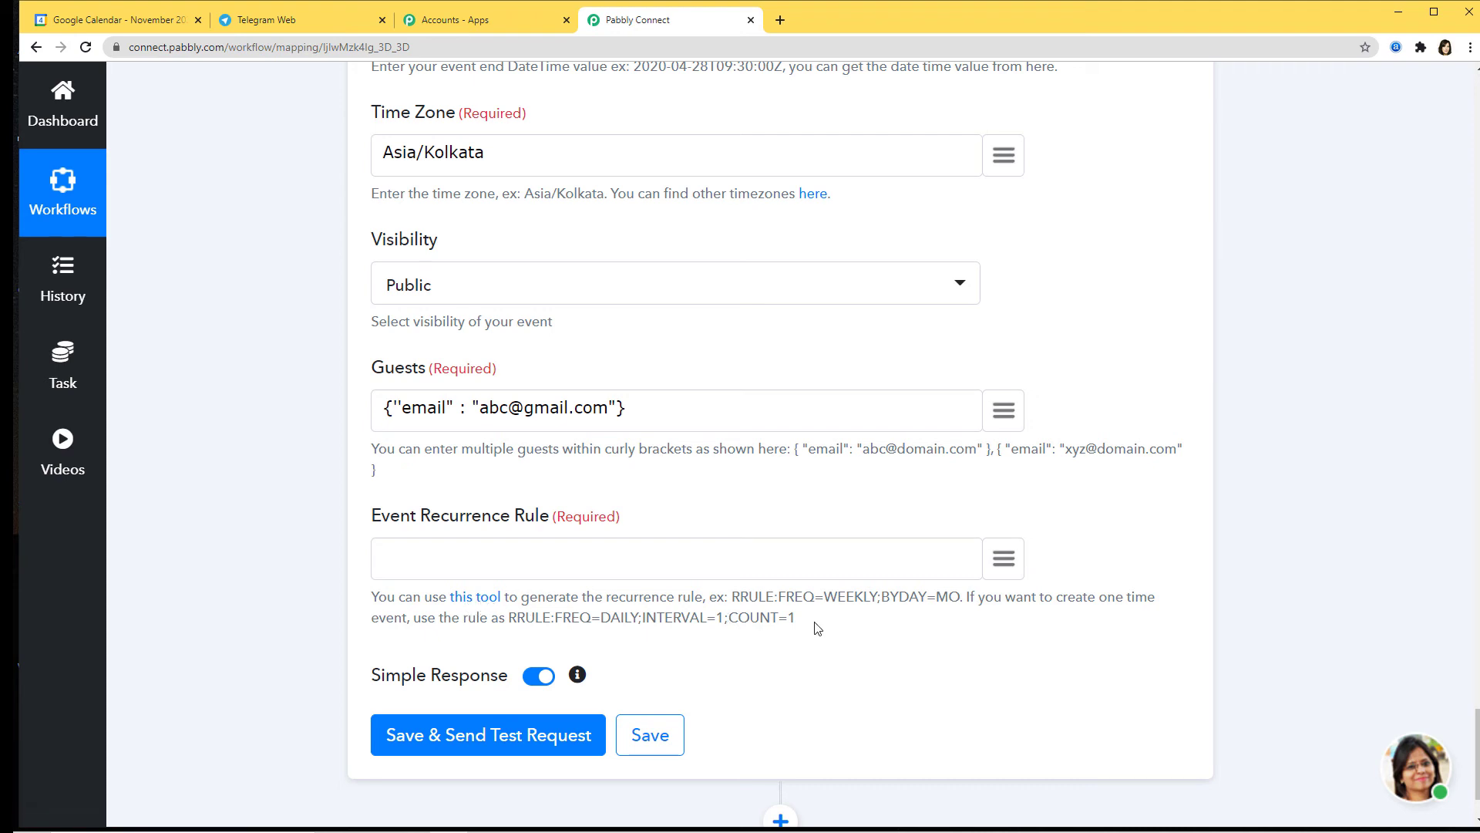
drag(789, 619, 509, 621)
key(ctrl+c)
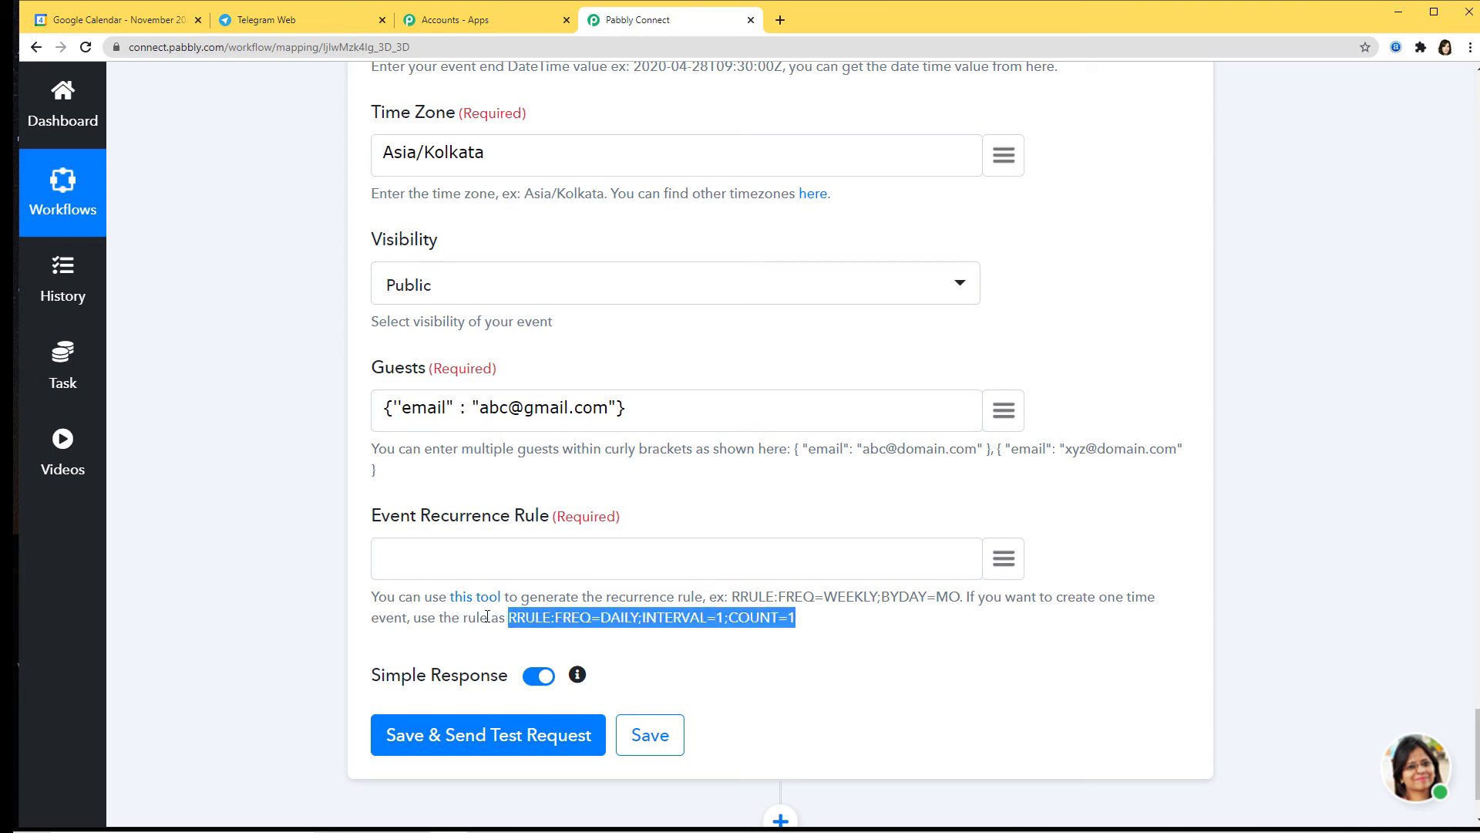
click(472, 574)
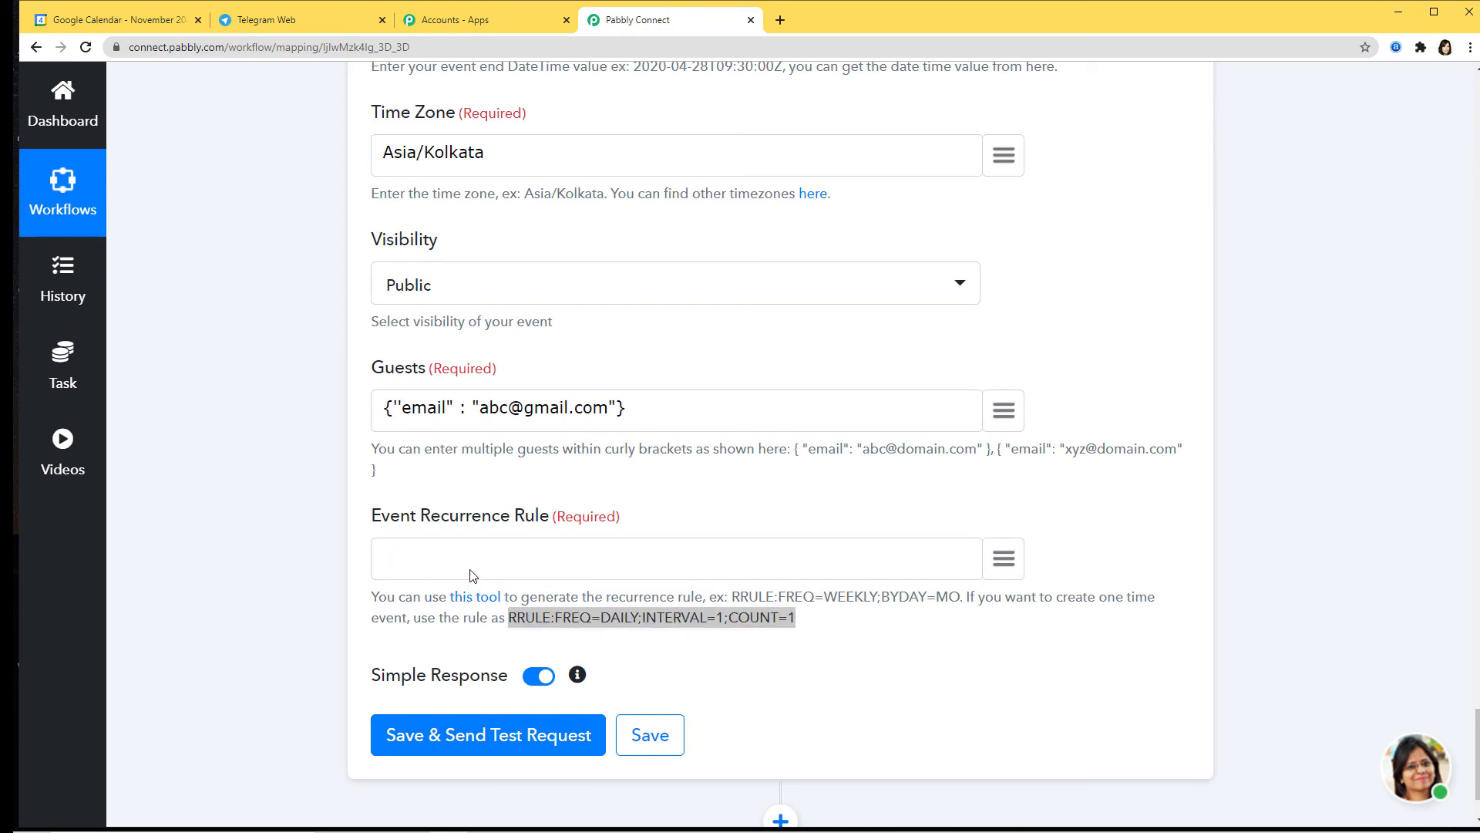
key(ctrl+v)
click(860, 673)
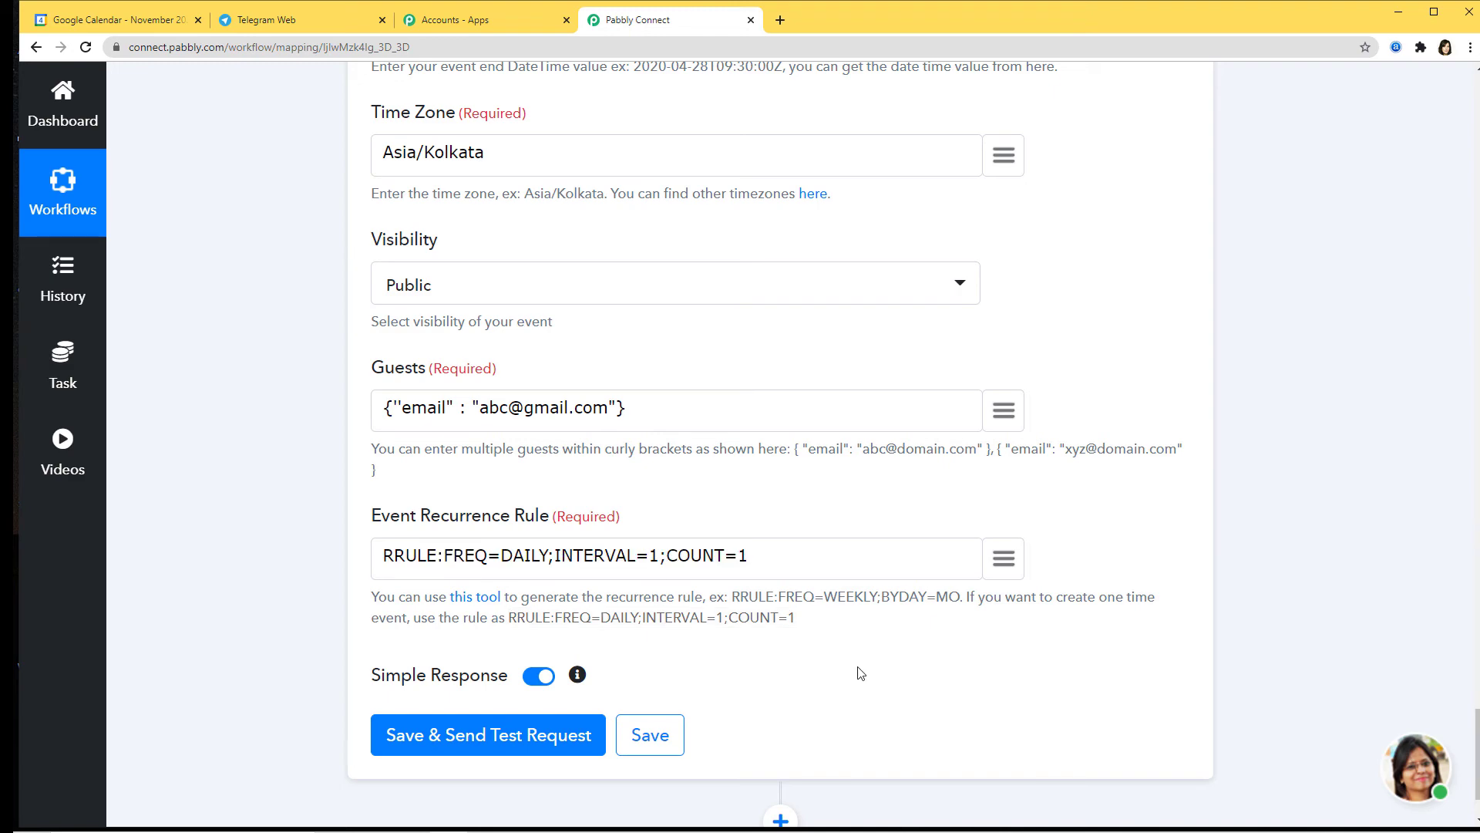
scroll(860, 673, up, 7)
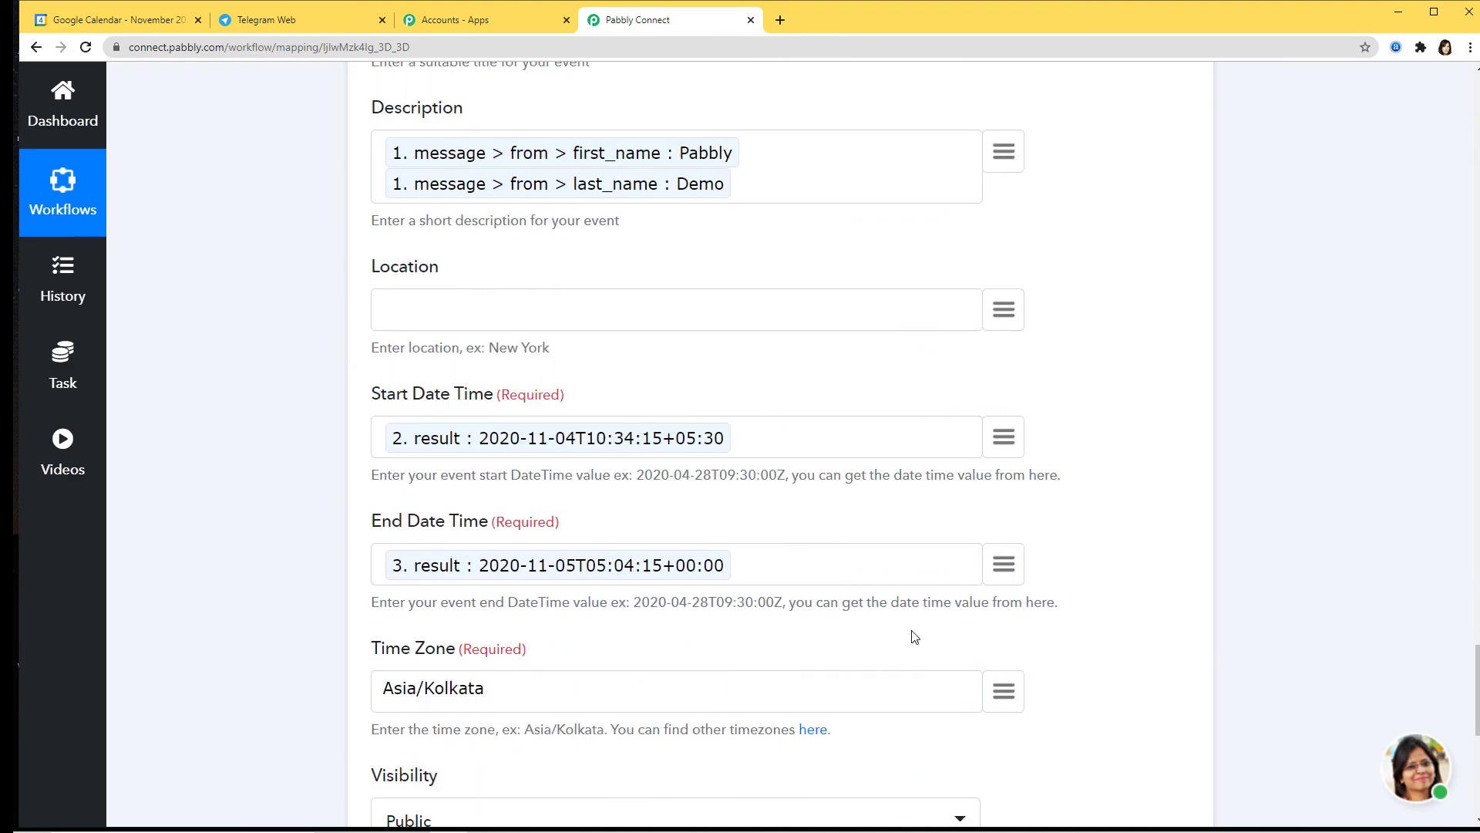
scroll(915, 637, down, 8)
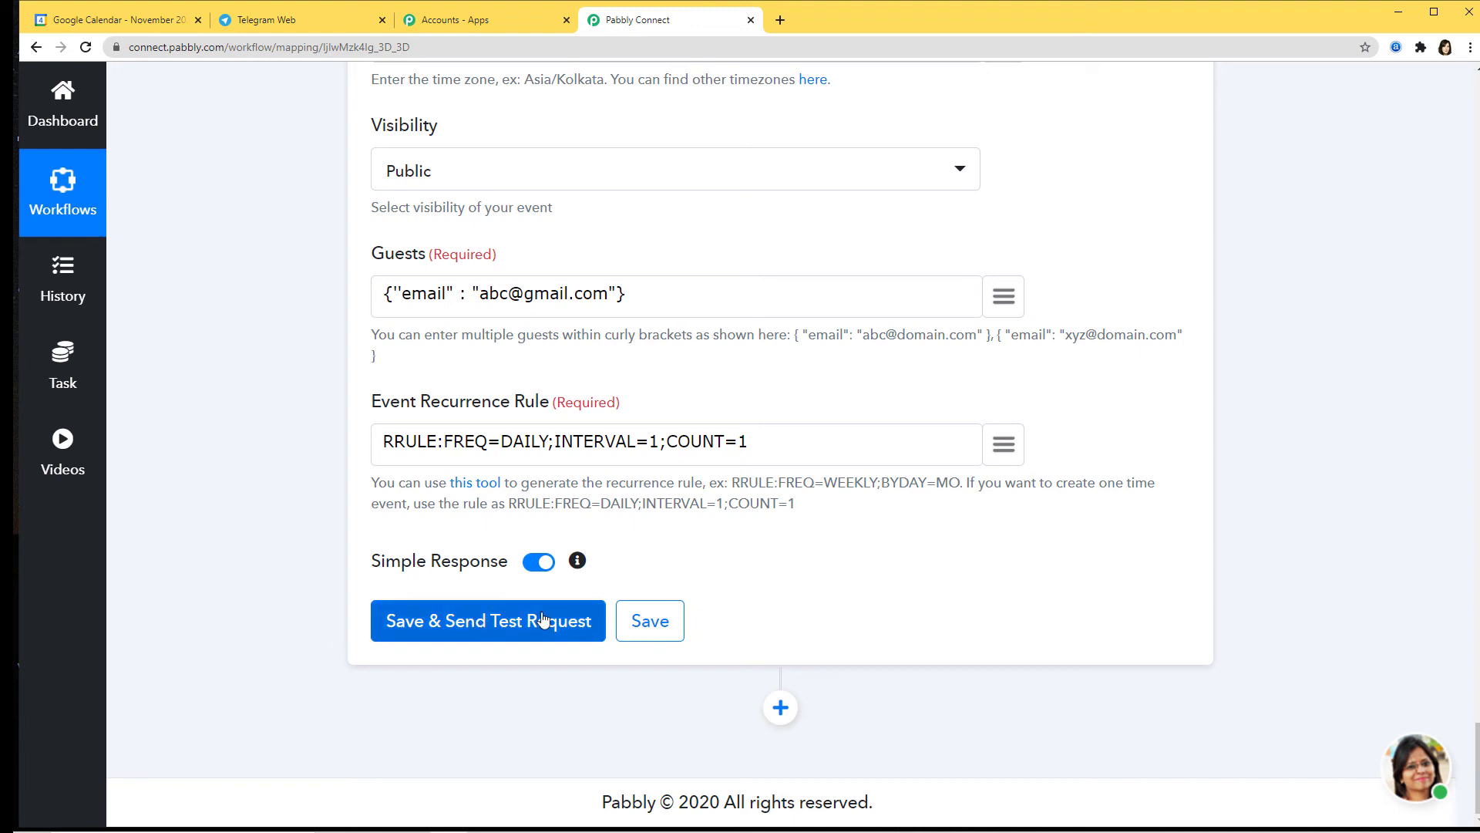
Step: Save and test the Create an Event step, then dismiss the 'API Data Saved Successfully' message
click(506, 628)
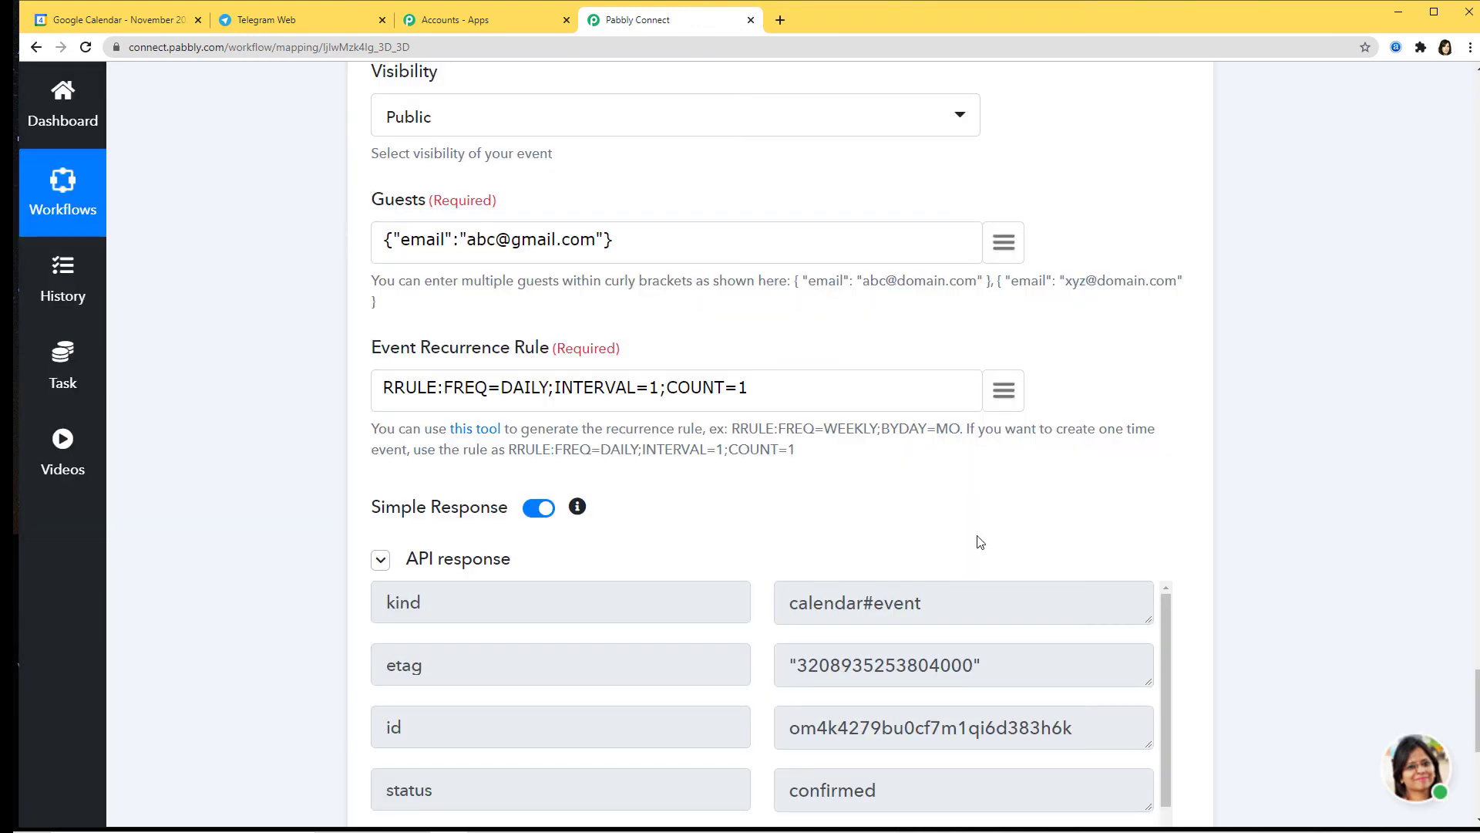
scroll(980, 541, down, 2)
scroll(978, 541, down, 6)
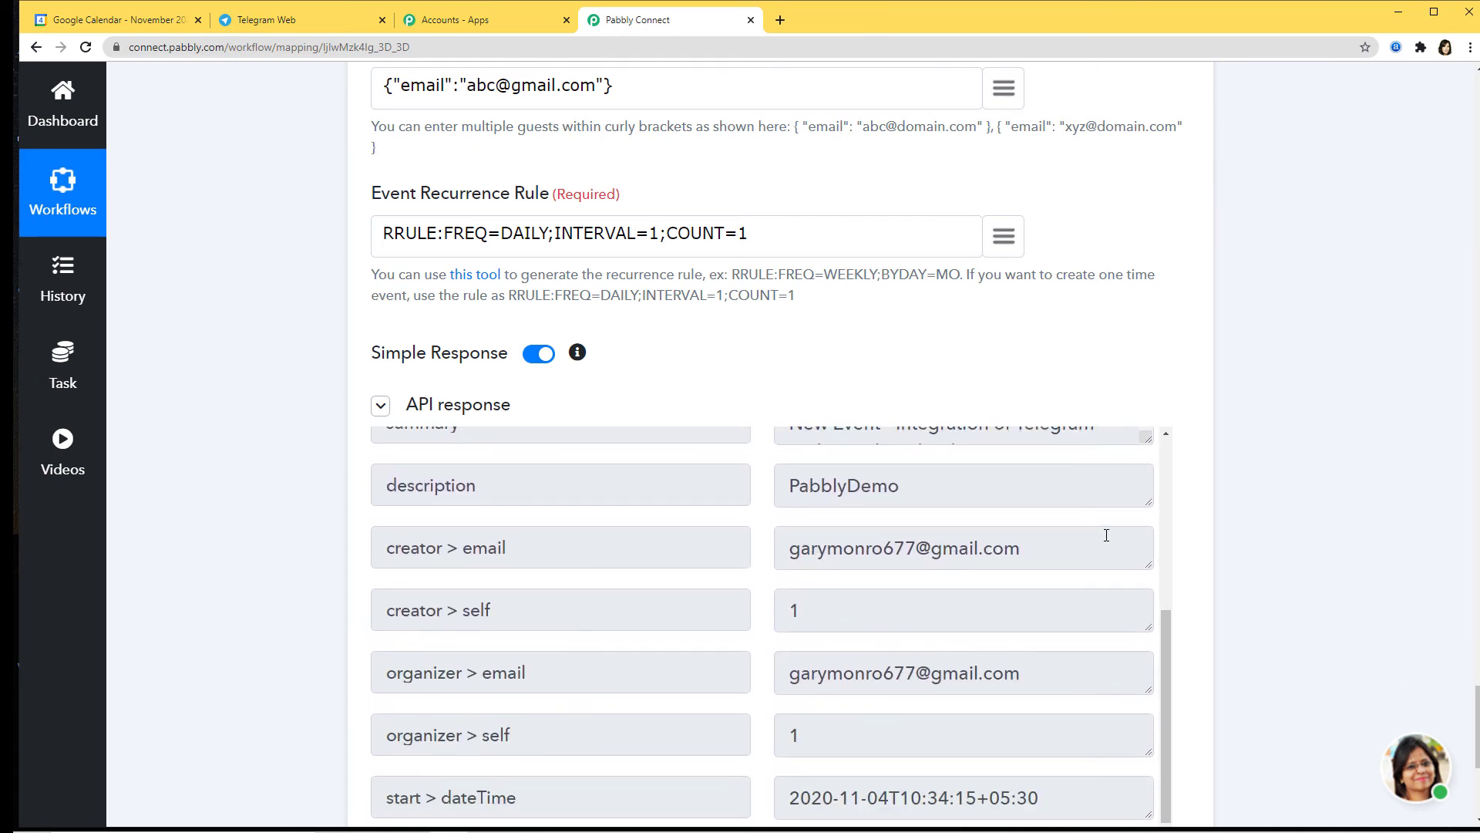
scroll(1085, 566, up, 6)
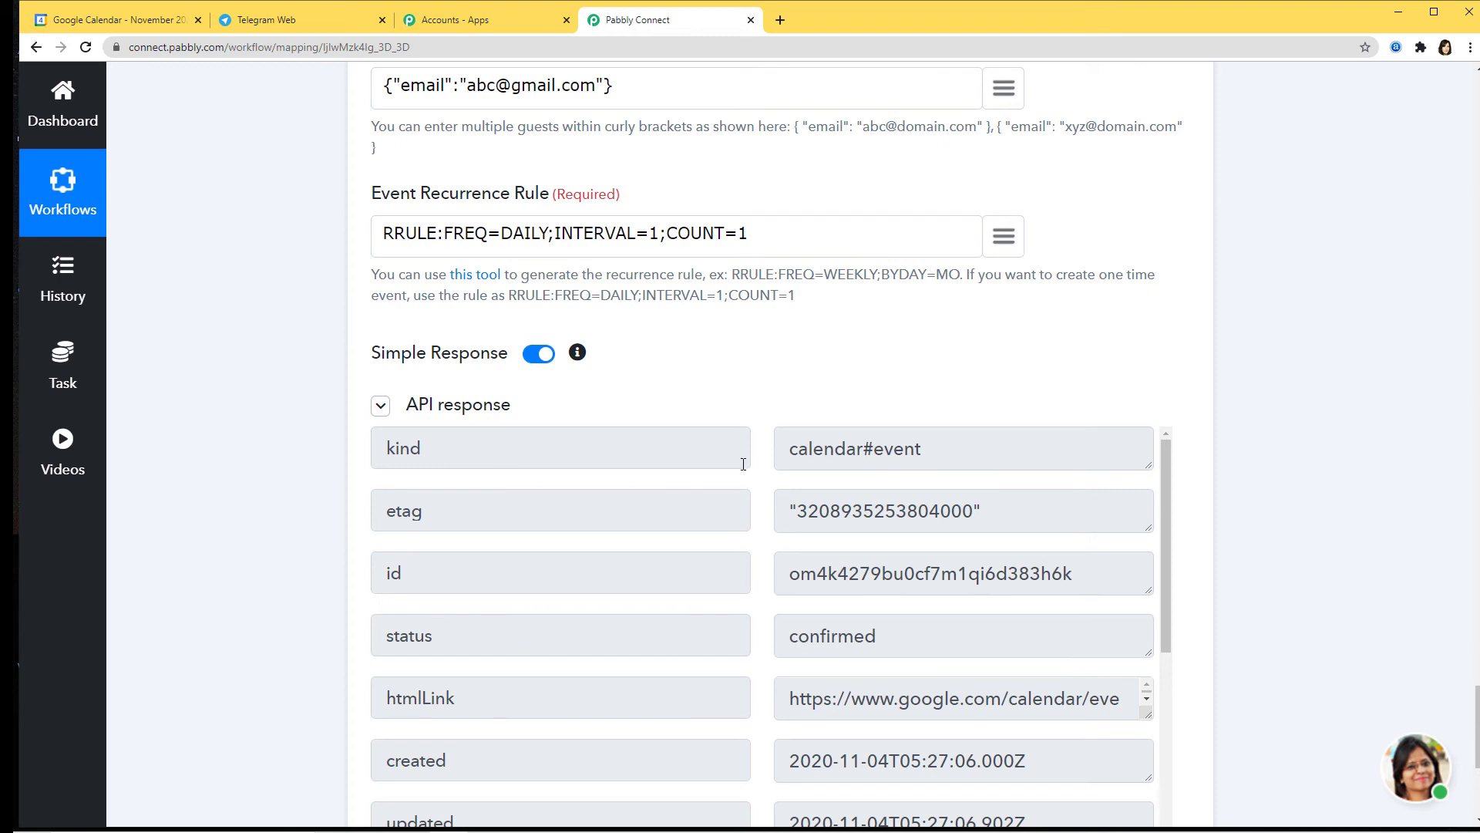
scroll(988, 588, down, 3)
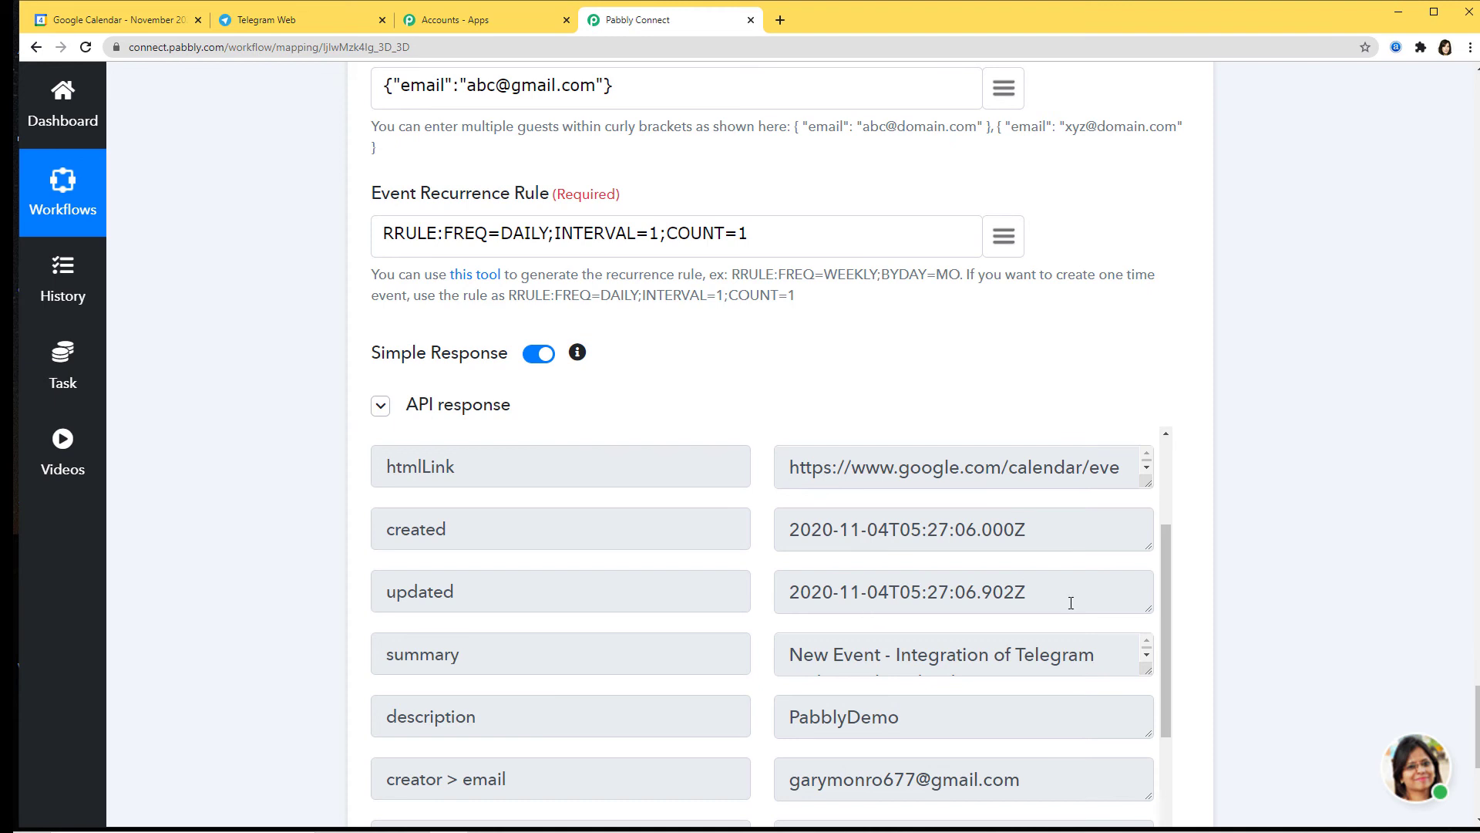
scroll(1071, 602, down, 2)
scroll(975, 637, down, 6)
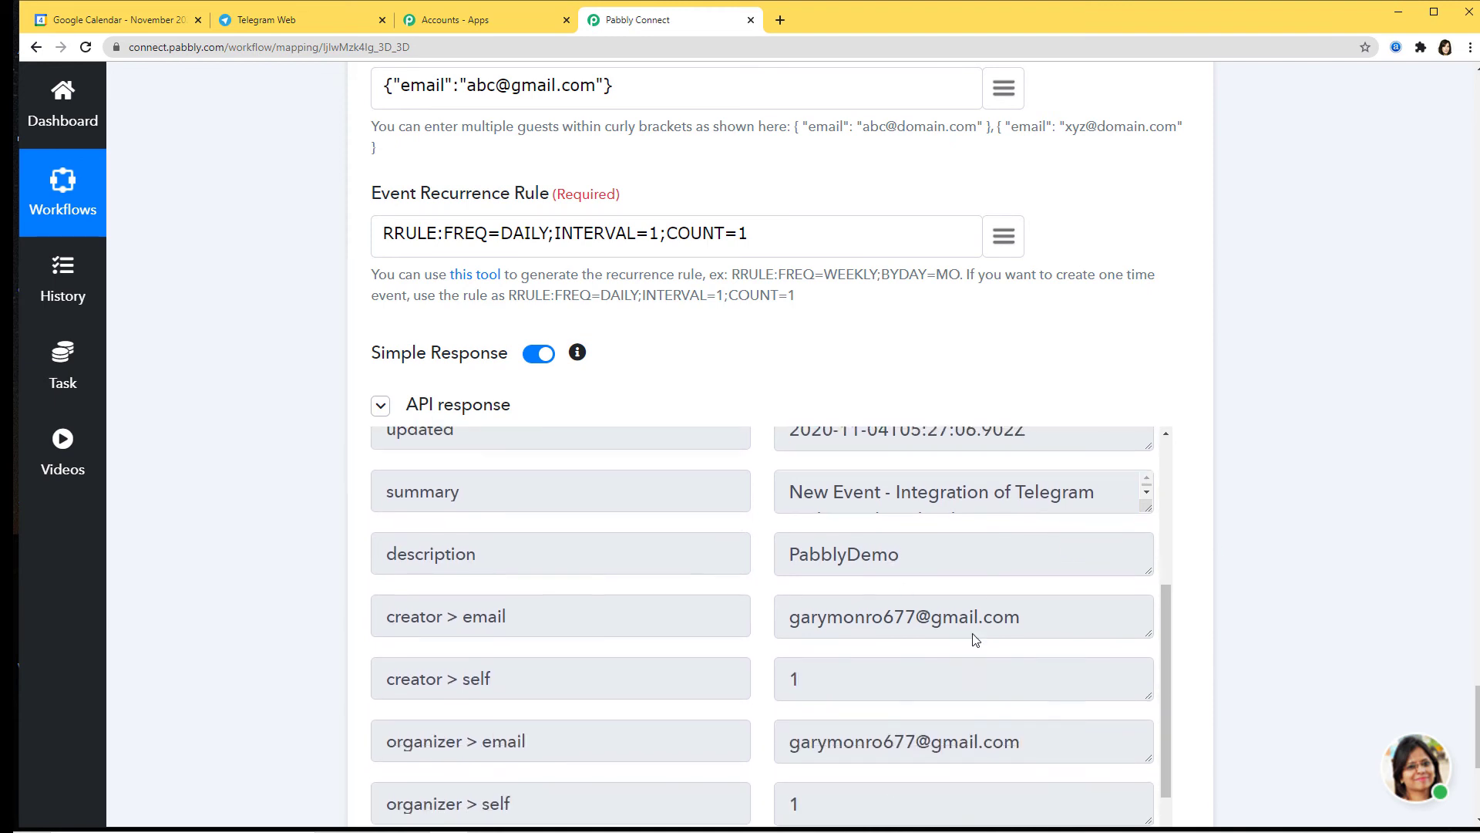
scroll(1233, 609, down, 2)
scroll(1268, 599, down, 3)
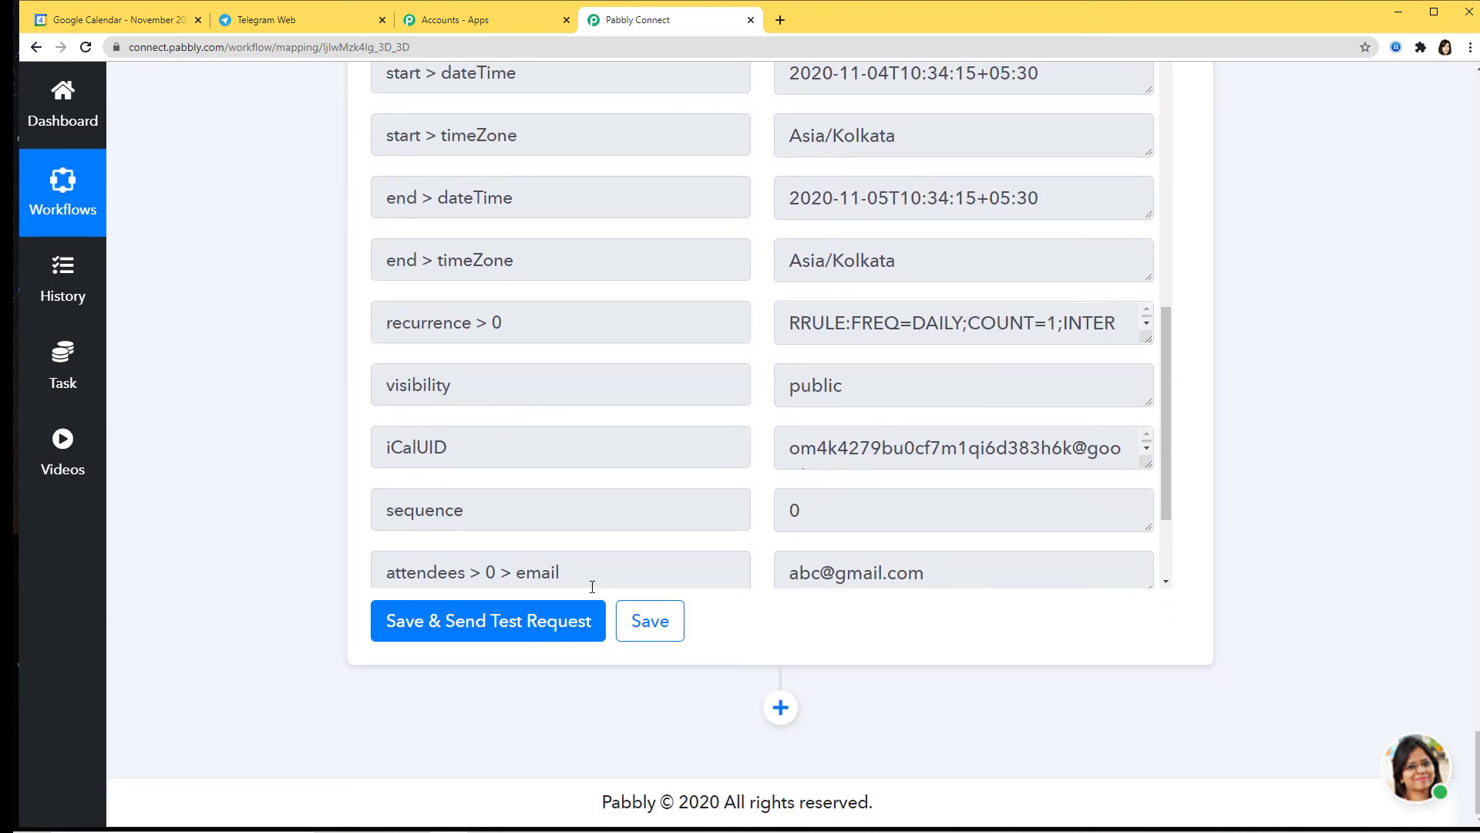
click(644, 626)
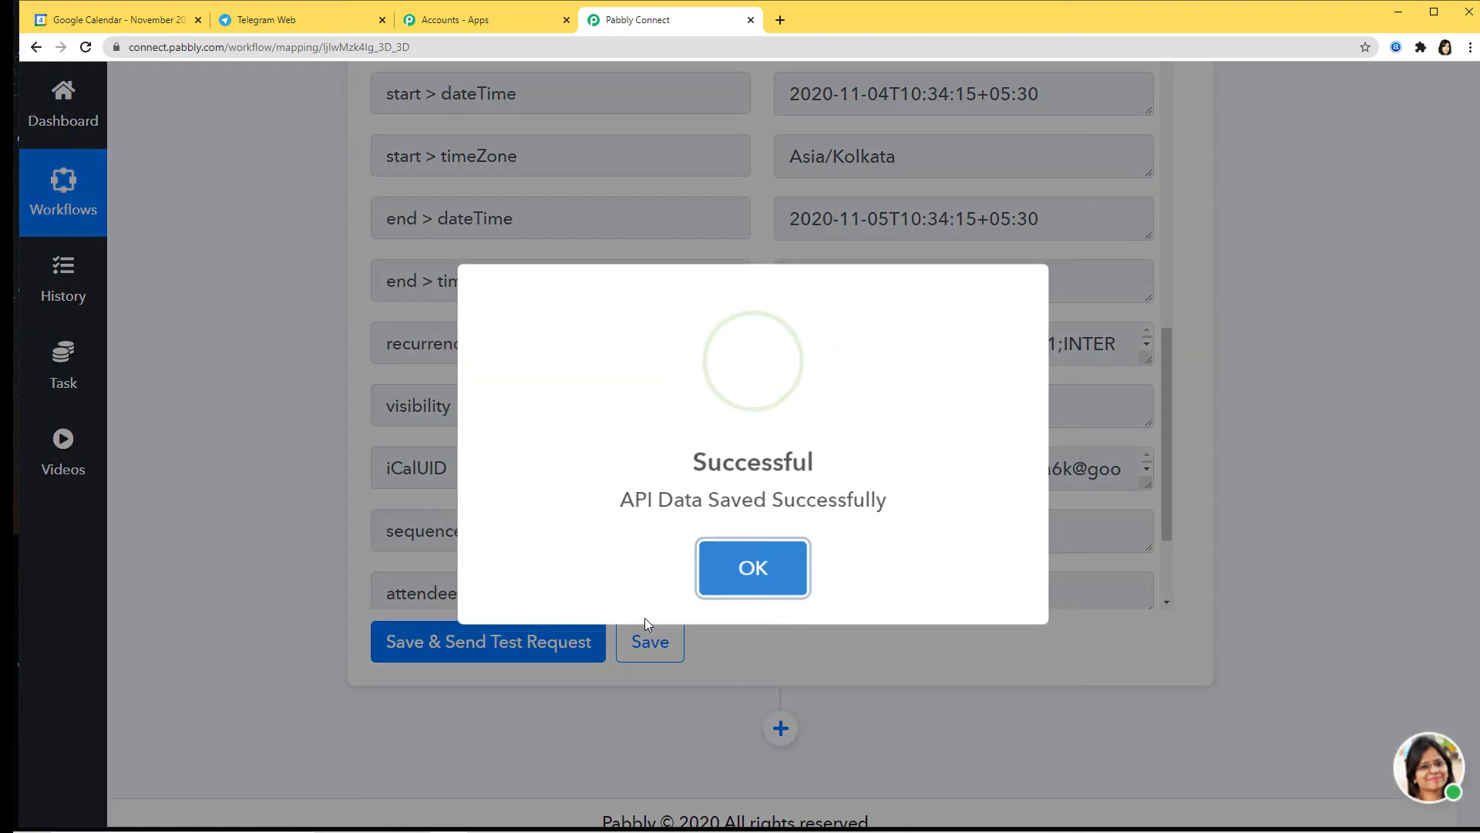
click(754, 570)
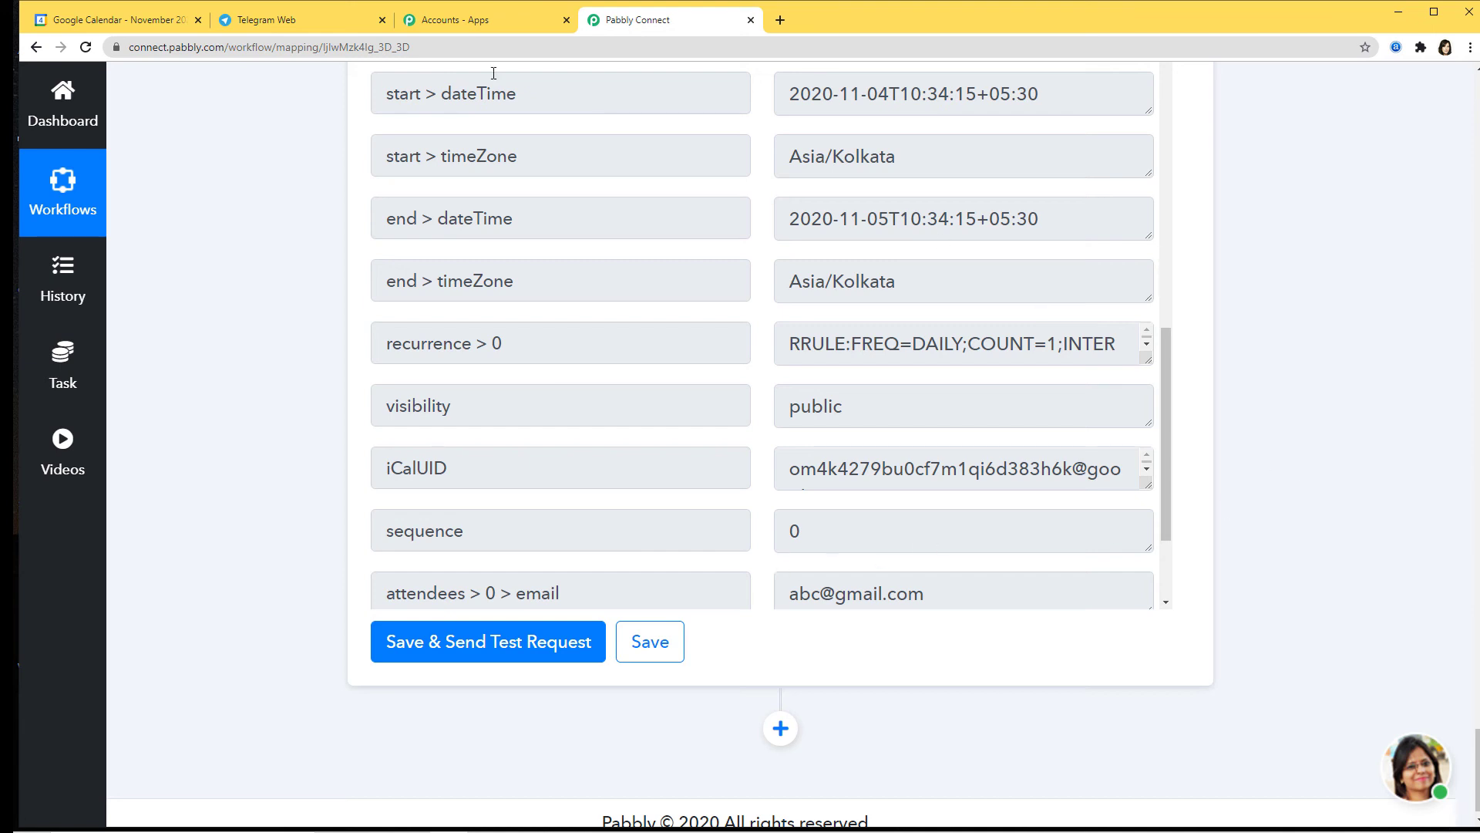
Step: Check the details of the 10:34am 'New Event - Integration of Telegram and Google Calendar' on November 4
click(66, 21)
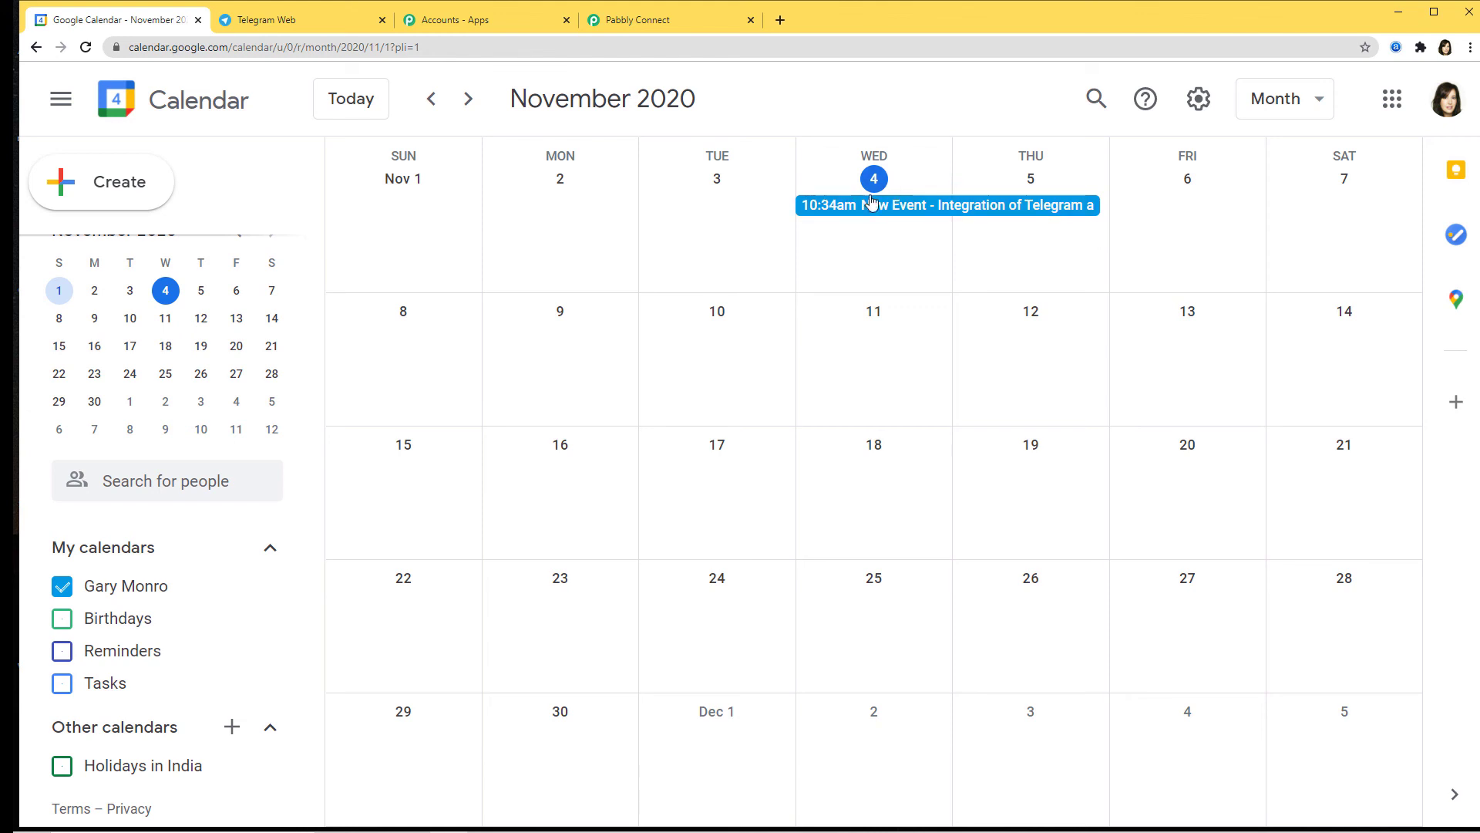
click(976, 211)
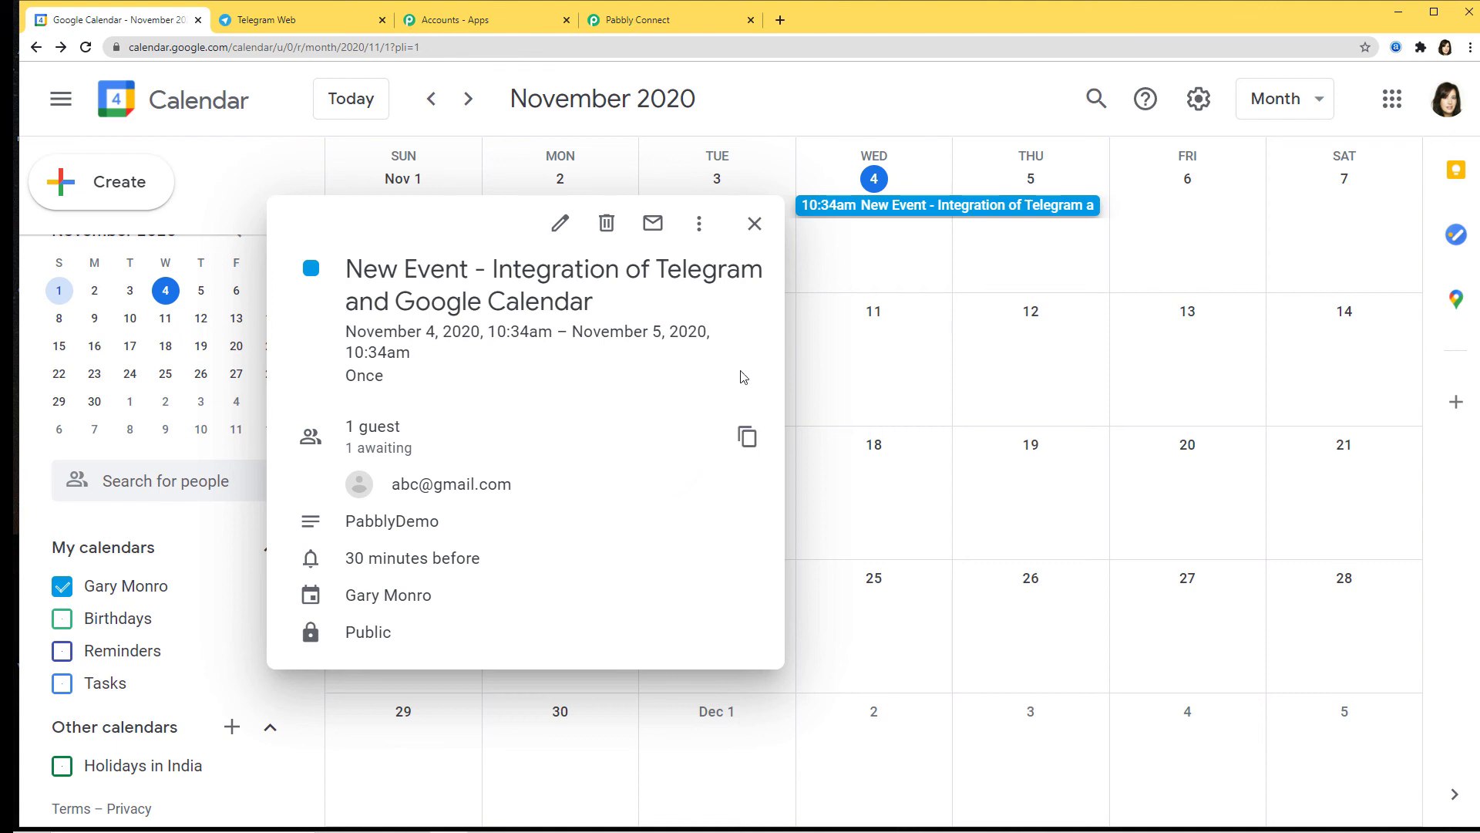
click(754, 223)
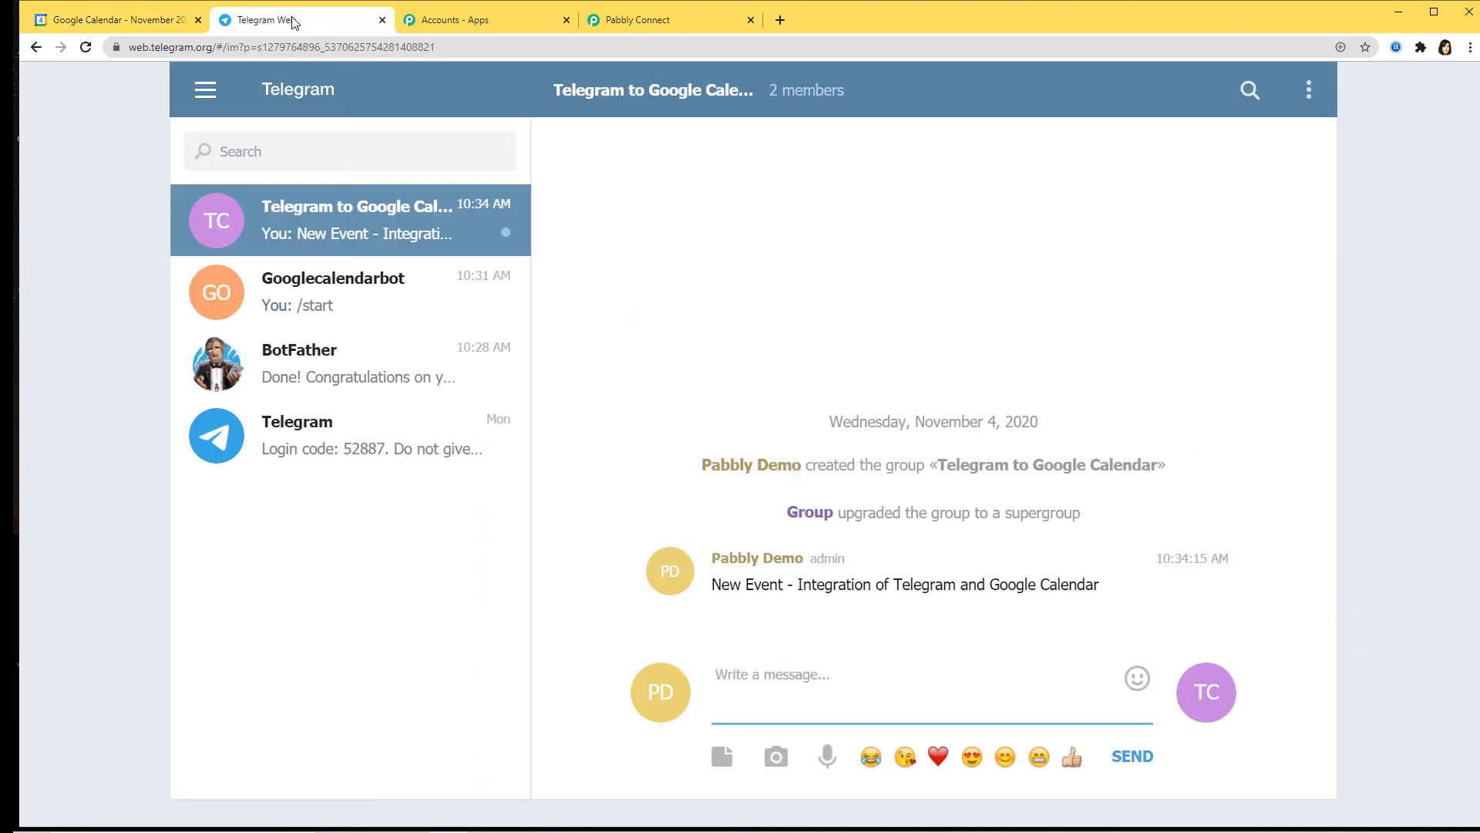
Step: Send 'Second Event - Telegram and Google Calendar integration' to the Telegram group
click(294, 24)
text(Second Event - Telegram a)
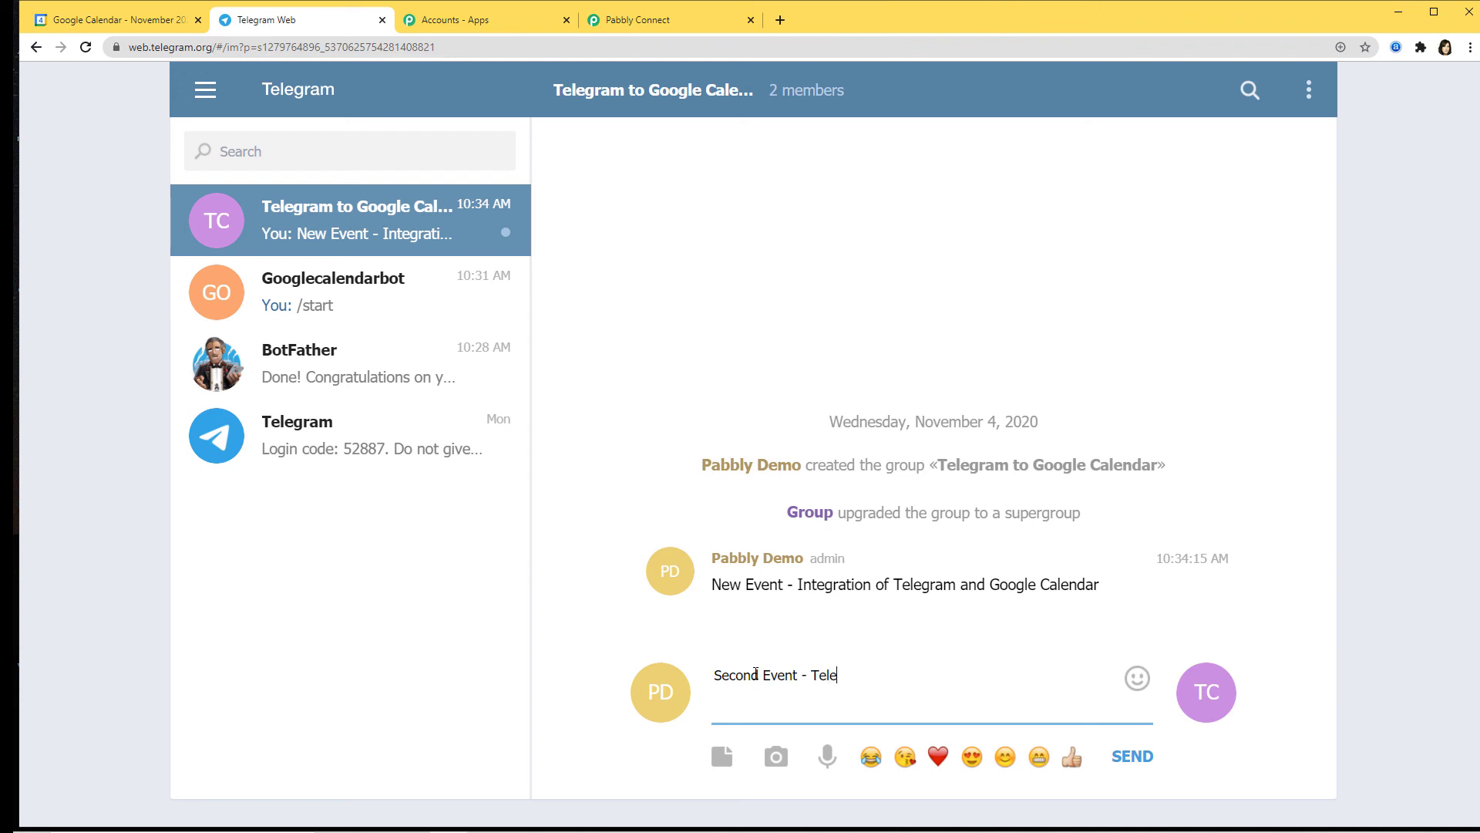
text(nd Google Calendar)
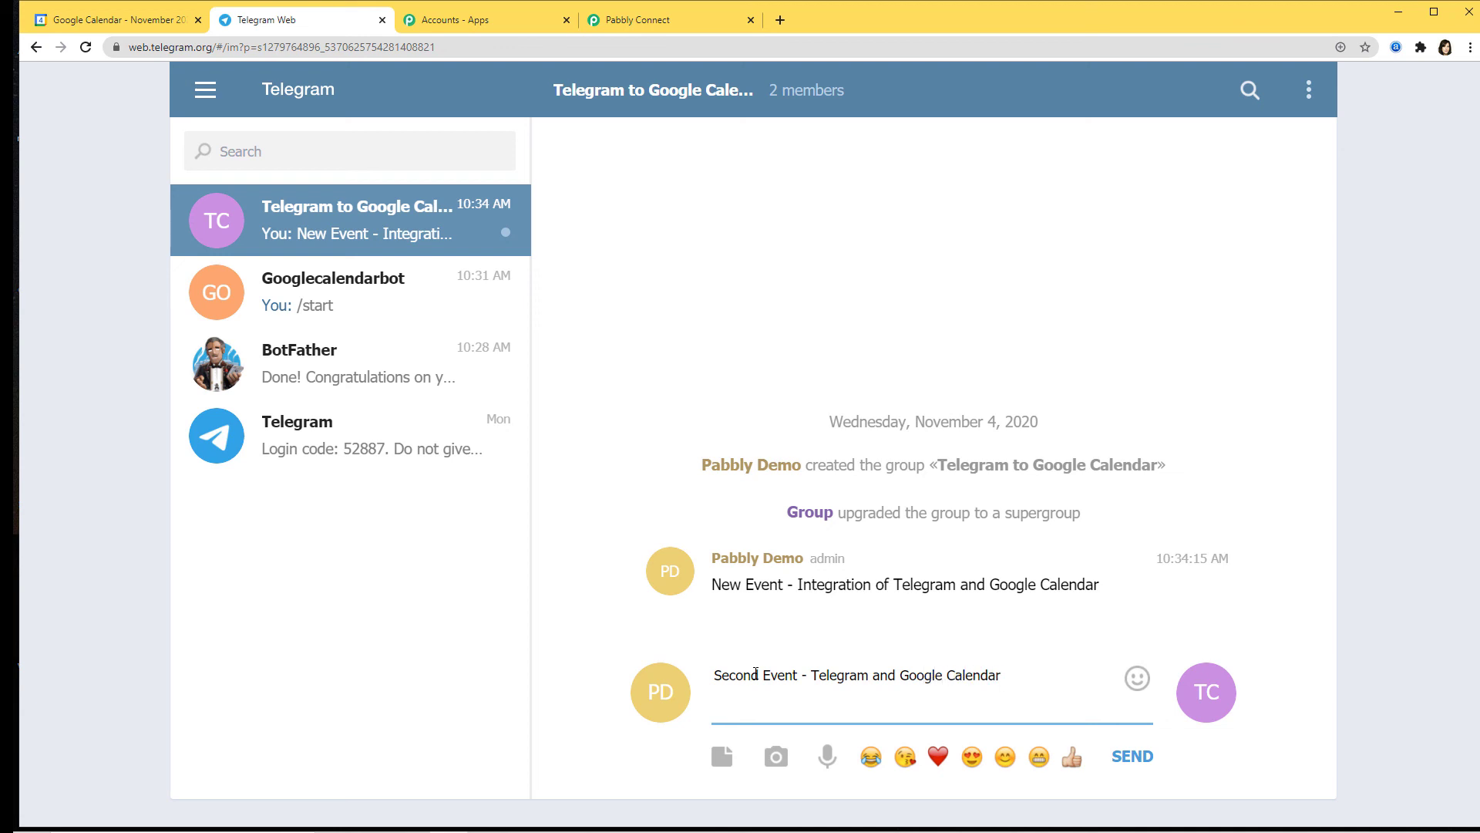
text( integration)
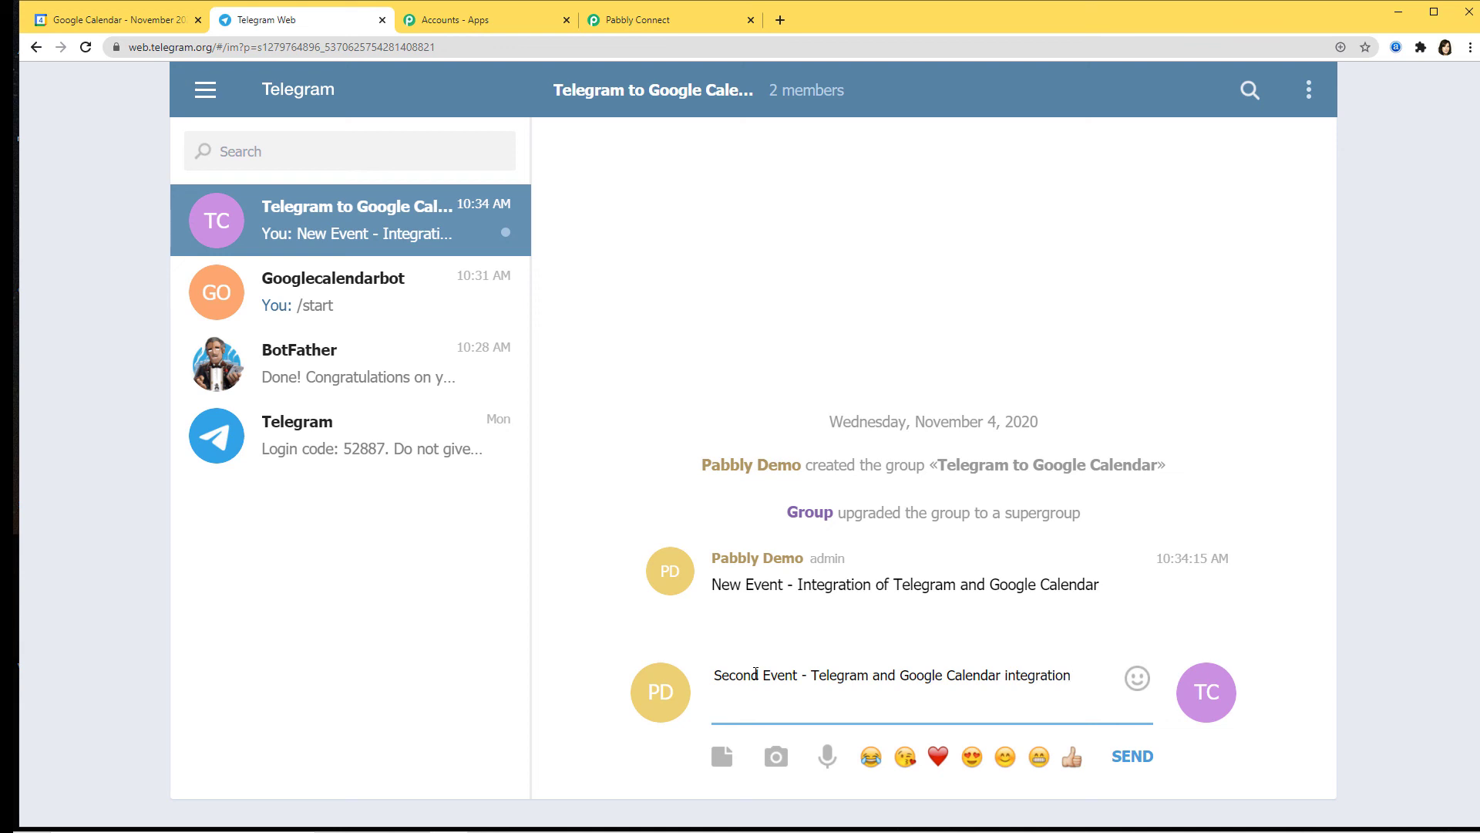
key(Return)
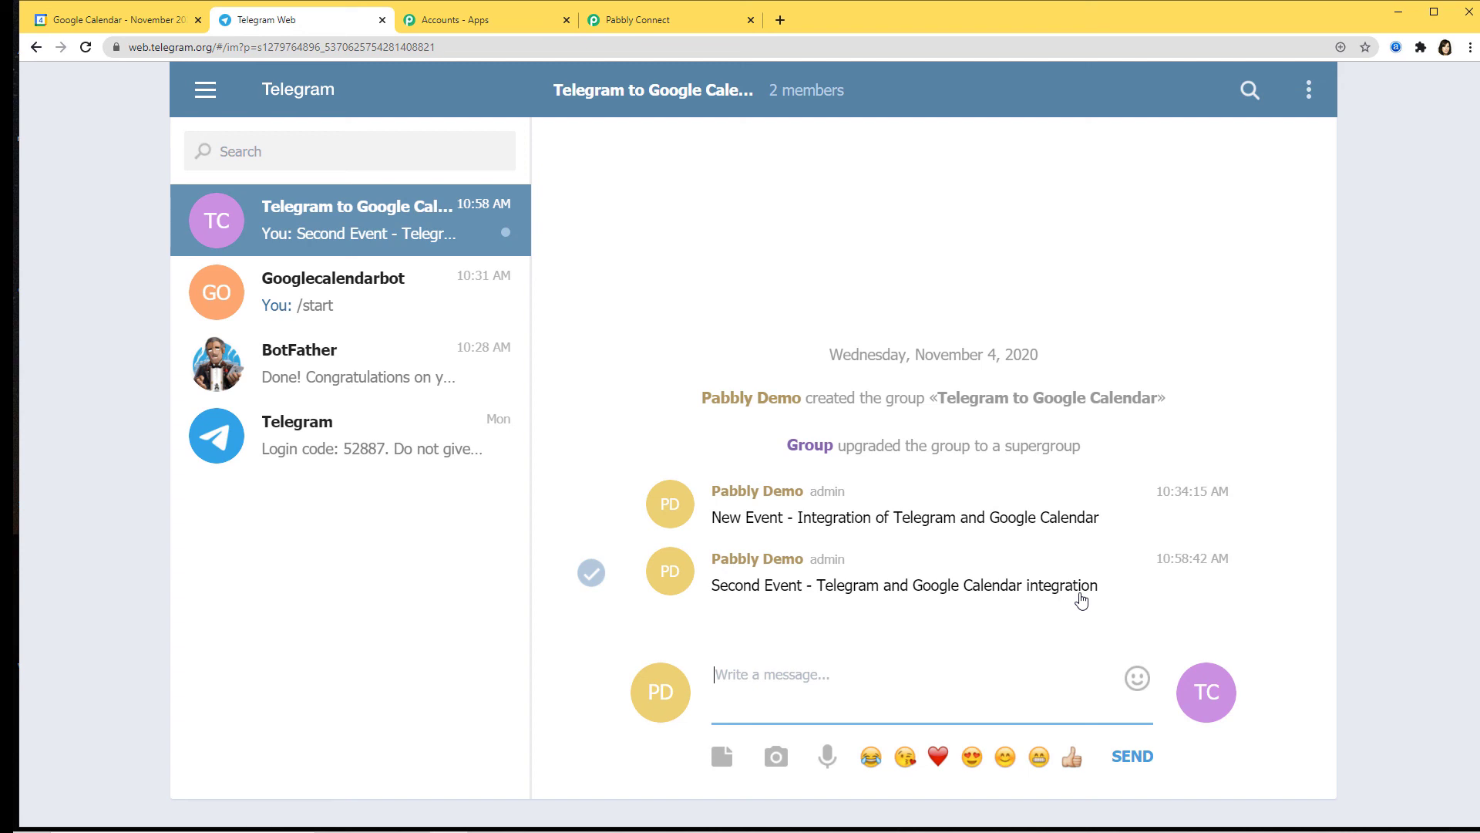
Step: Verify the 10:58am Second Event on November 4, then return to the Pabbly Connect workflow
click(98, 22)
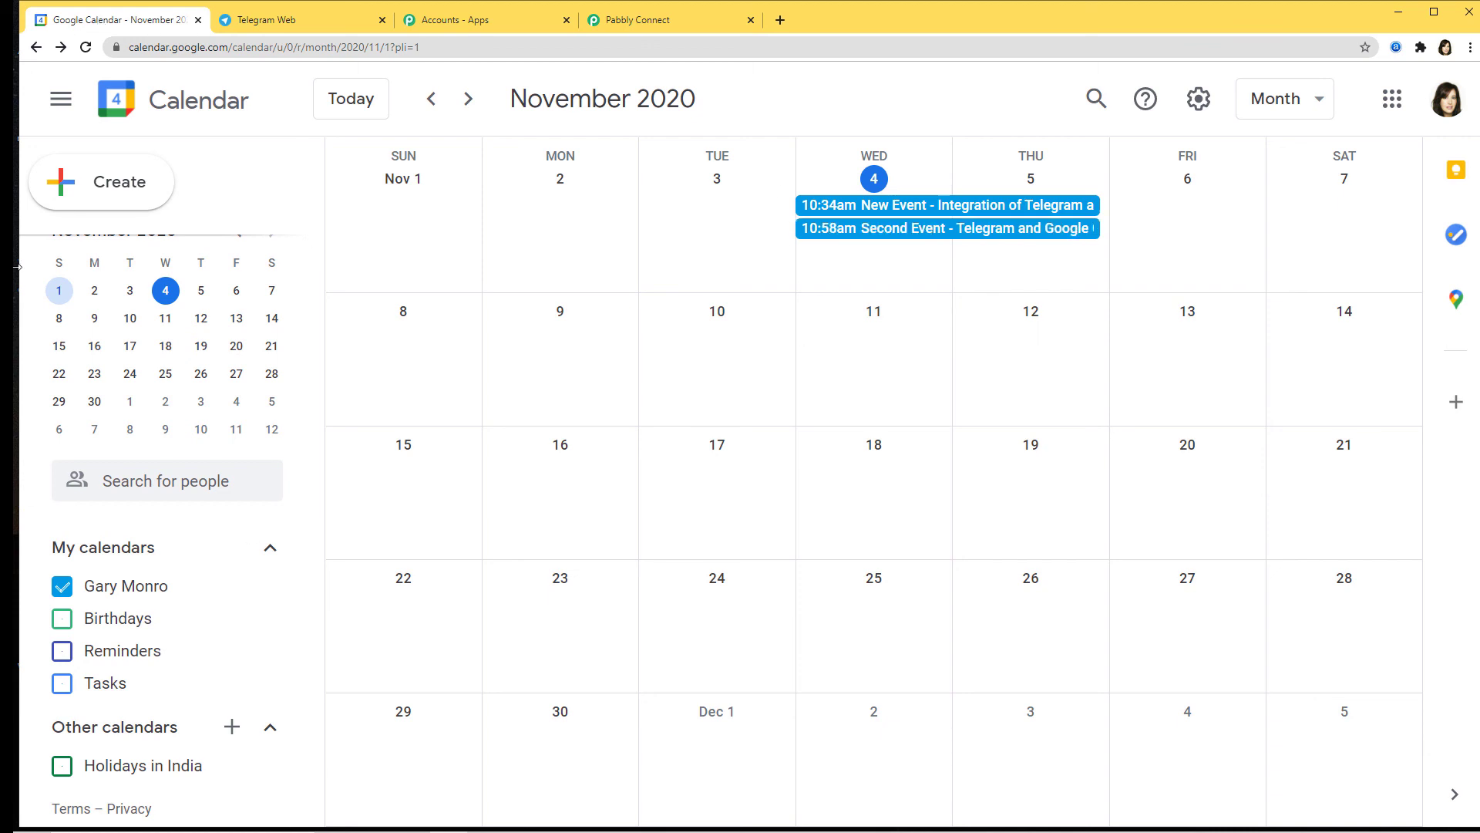
click(916, 236)
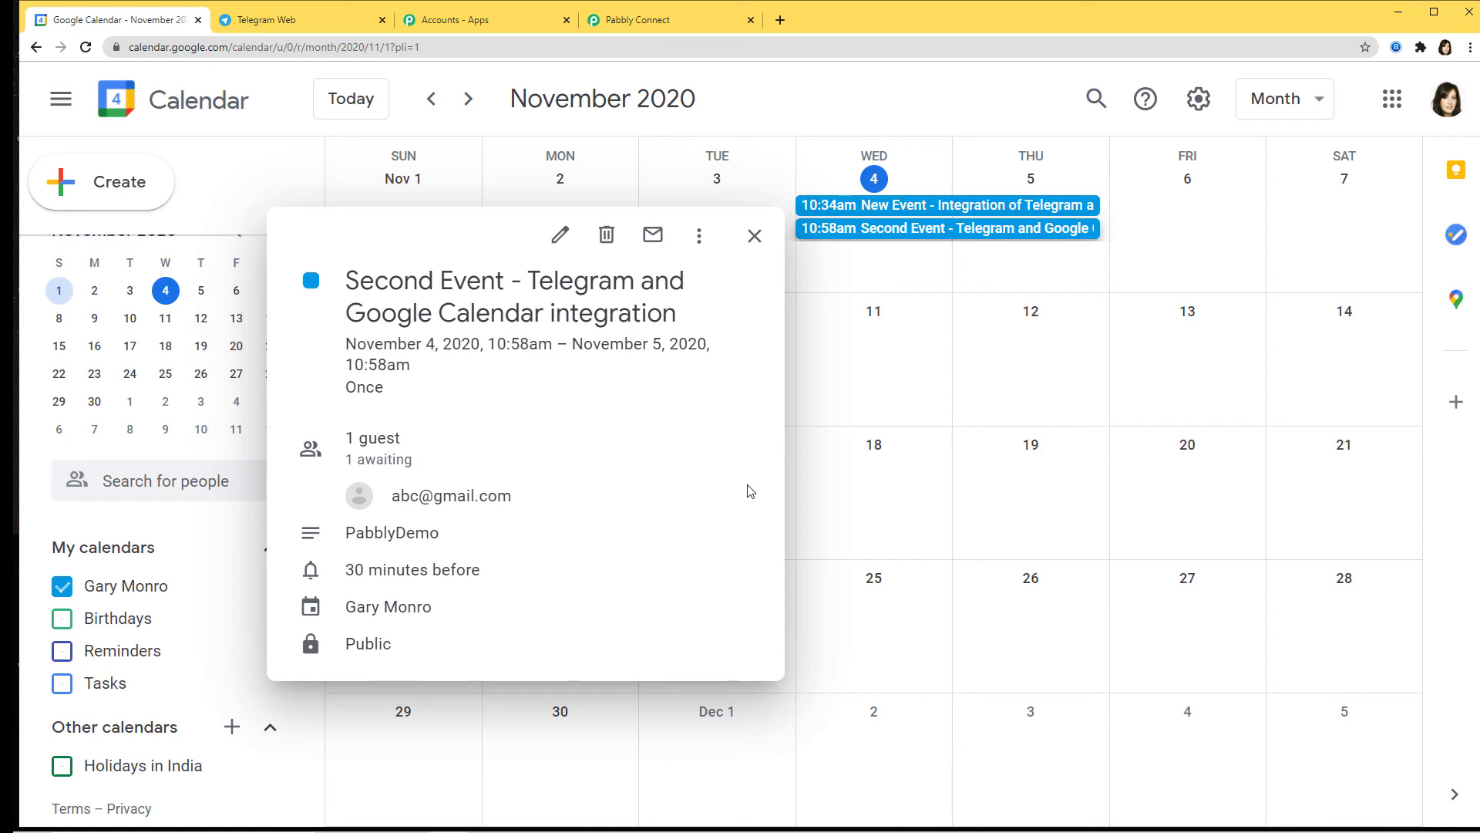
click(755, 235)
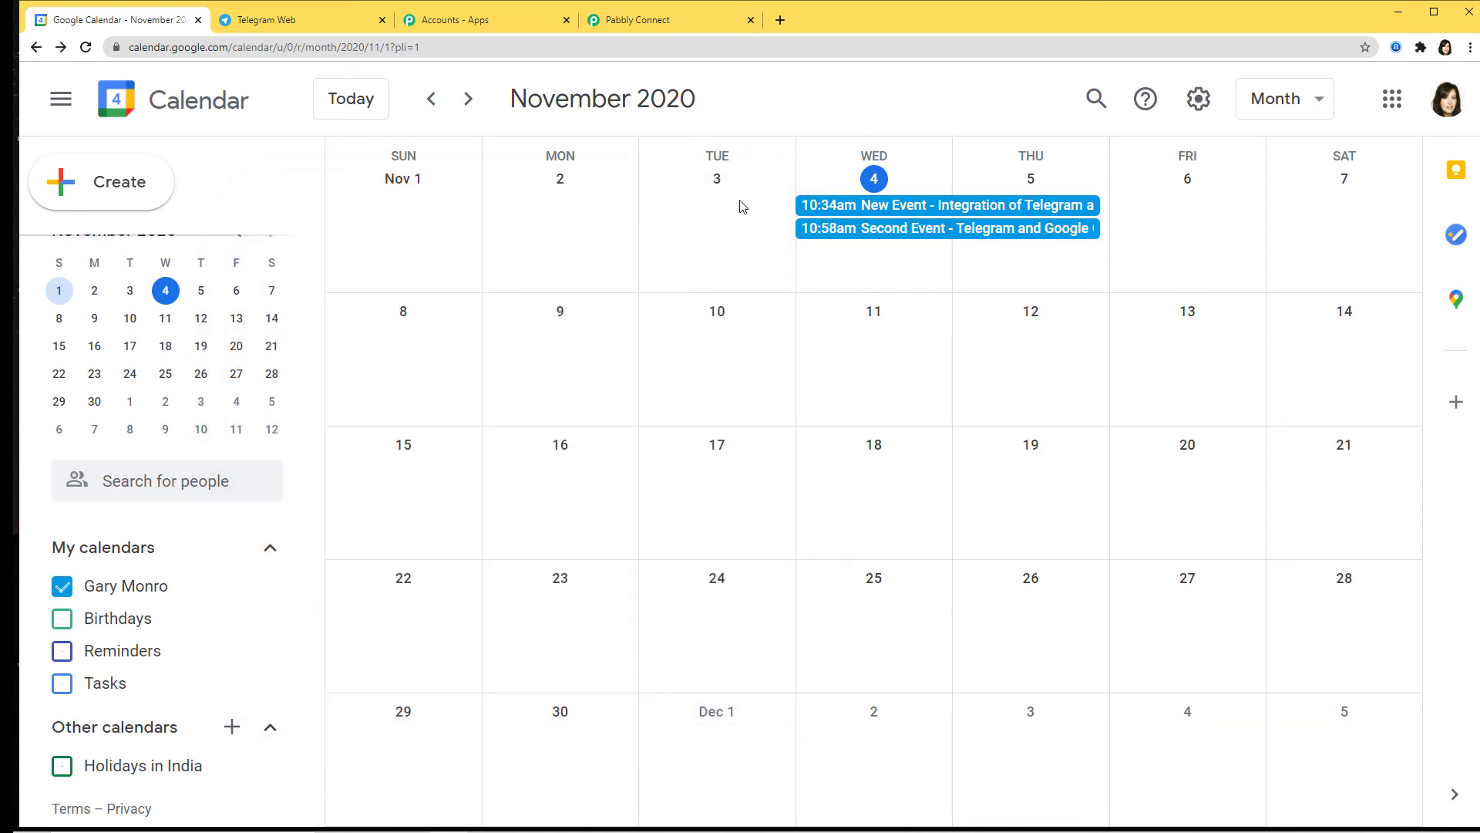
click(660, 23)
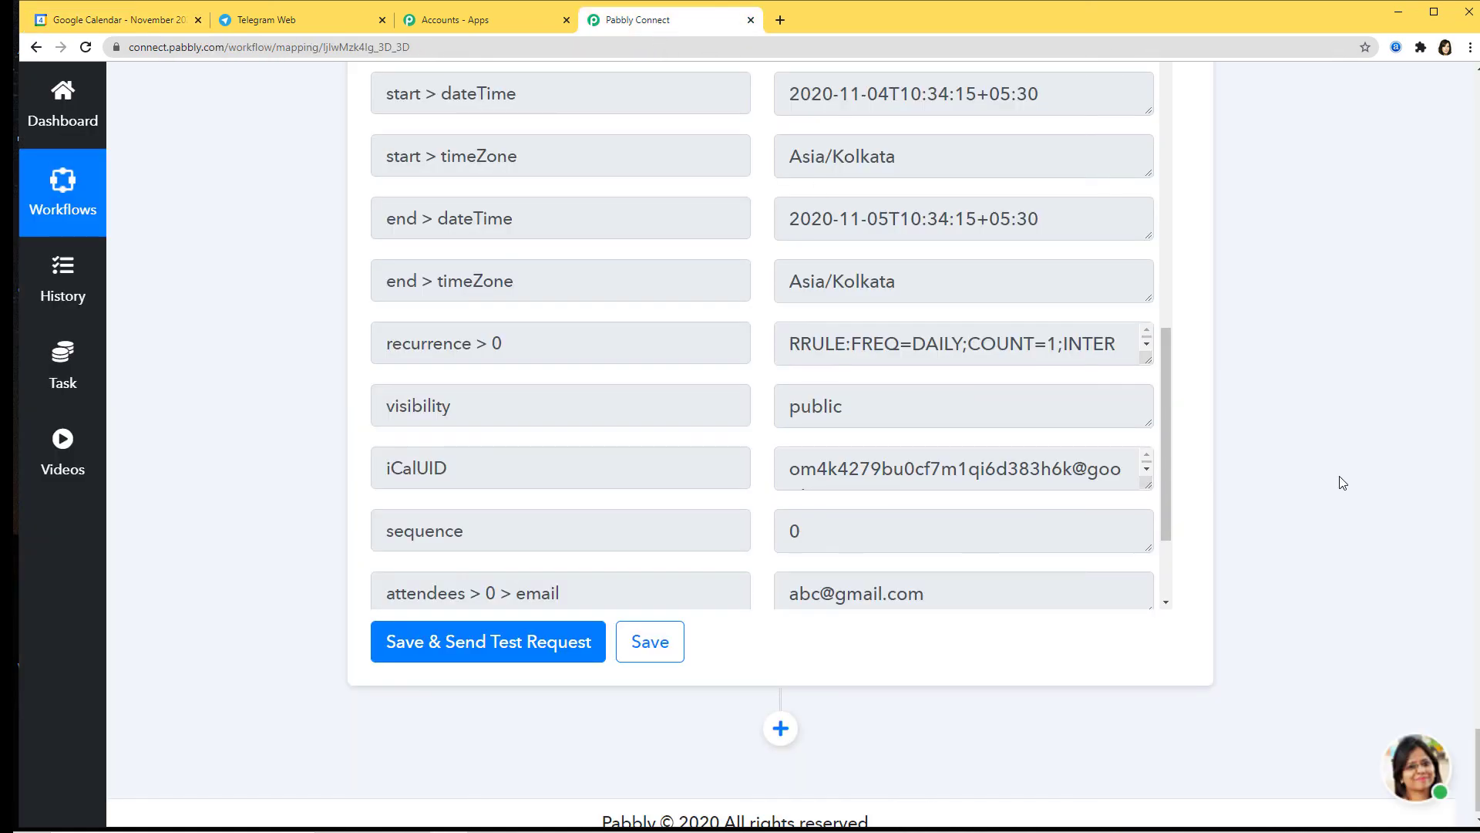
Step: Collapse the Format and Telegram Bot cards and review the four-step workflow overview
scroll(1339, 482, up, 15)
scroll(1337, 480, up, 12)
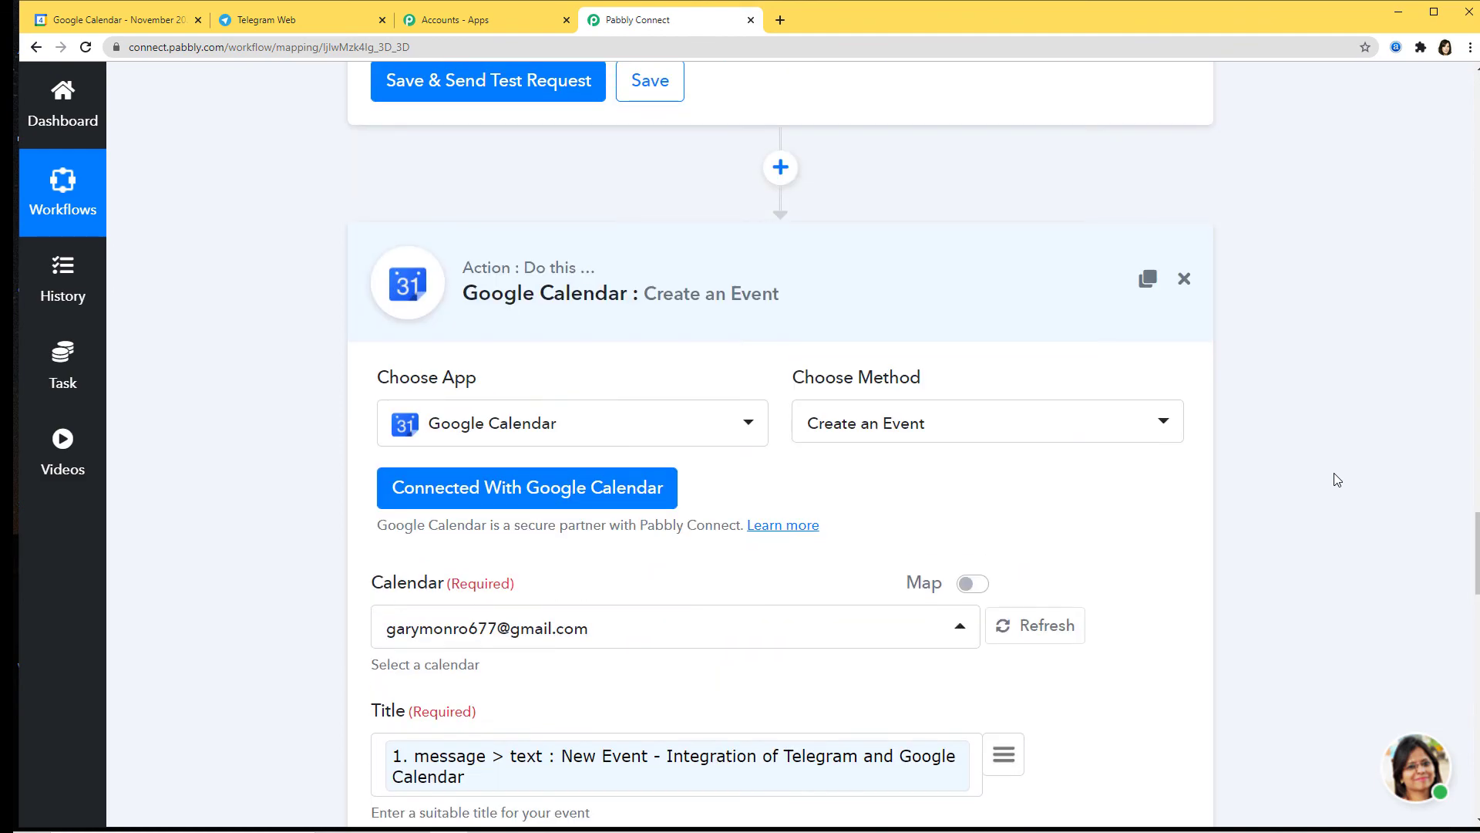
scroll(1376, 348, up, 15)
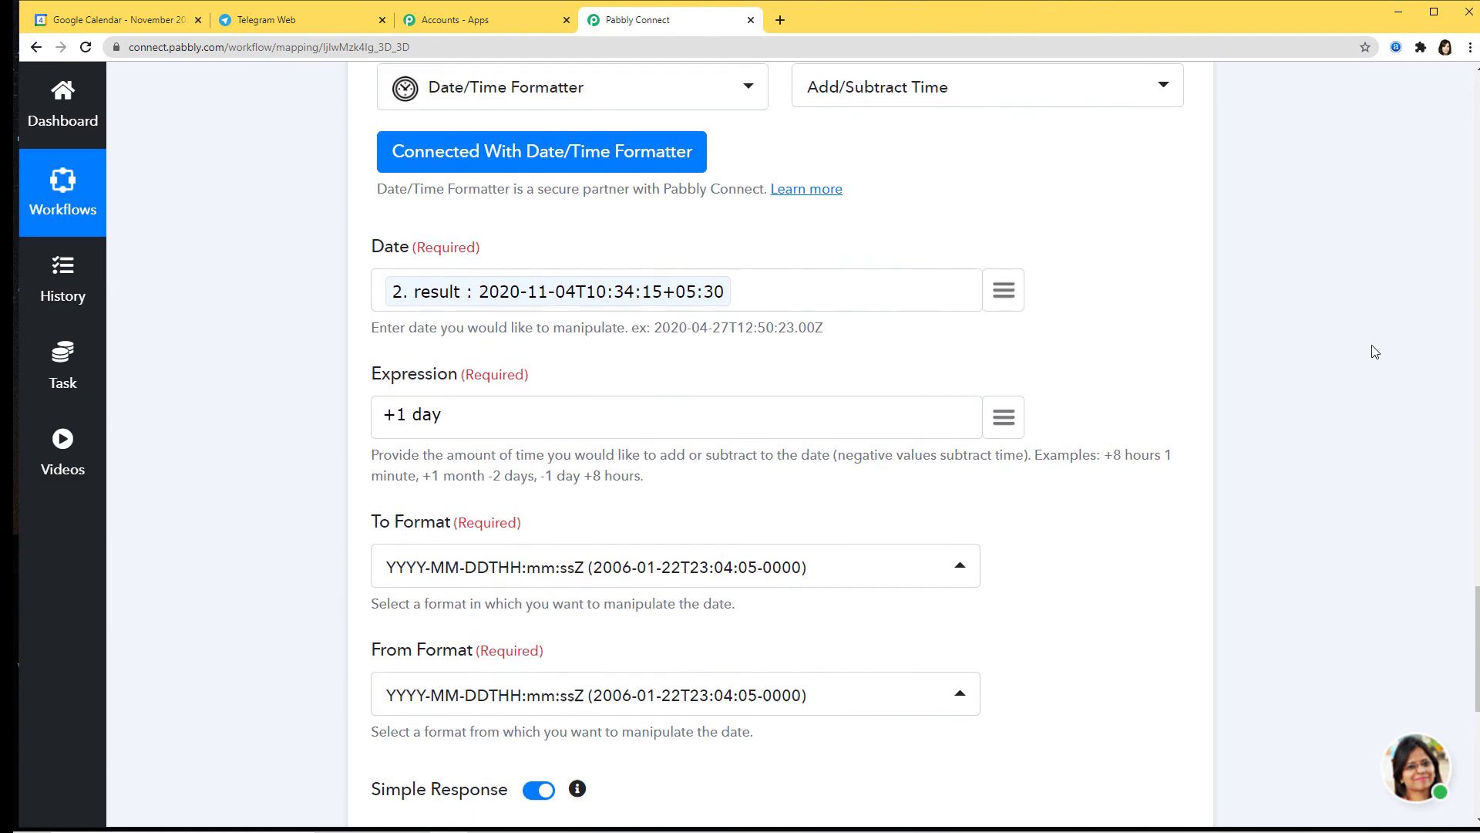
scroll(1419, 308, up, 15)
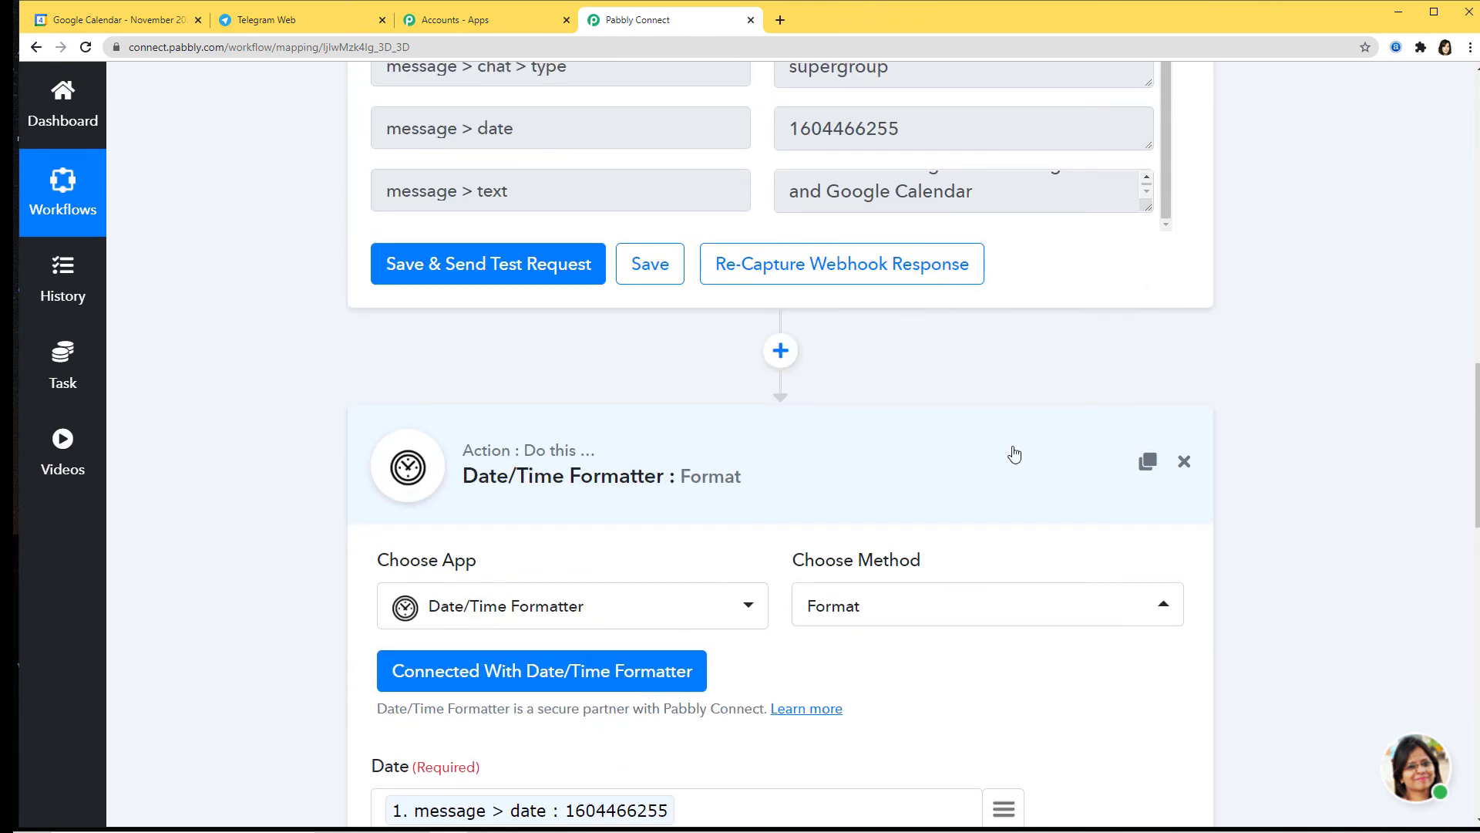
click(1015, 455)
scroll(1376, 326, up, 15)
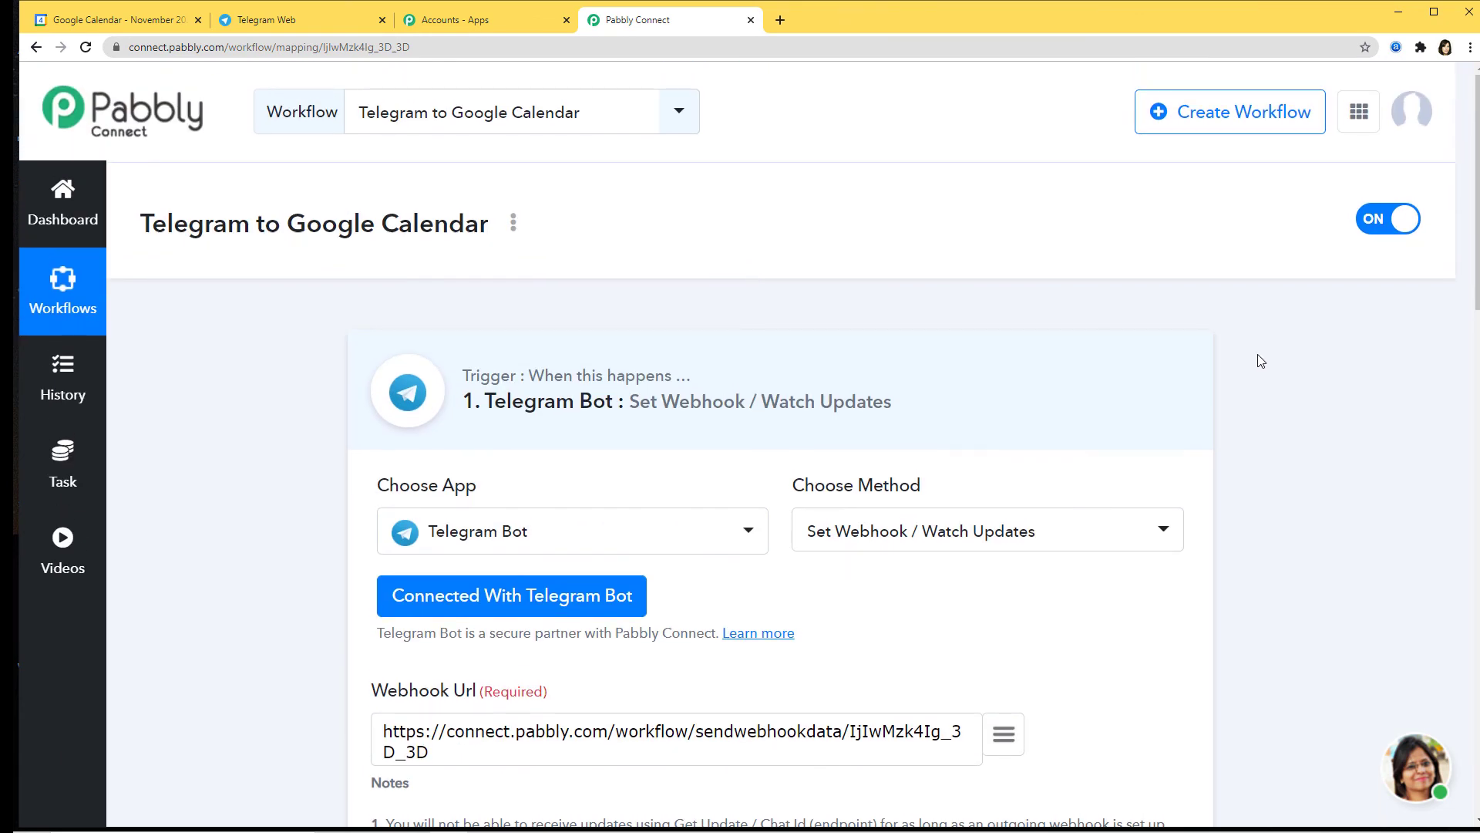
click(1071, 363)
scroll(1323, 432, down, 2)
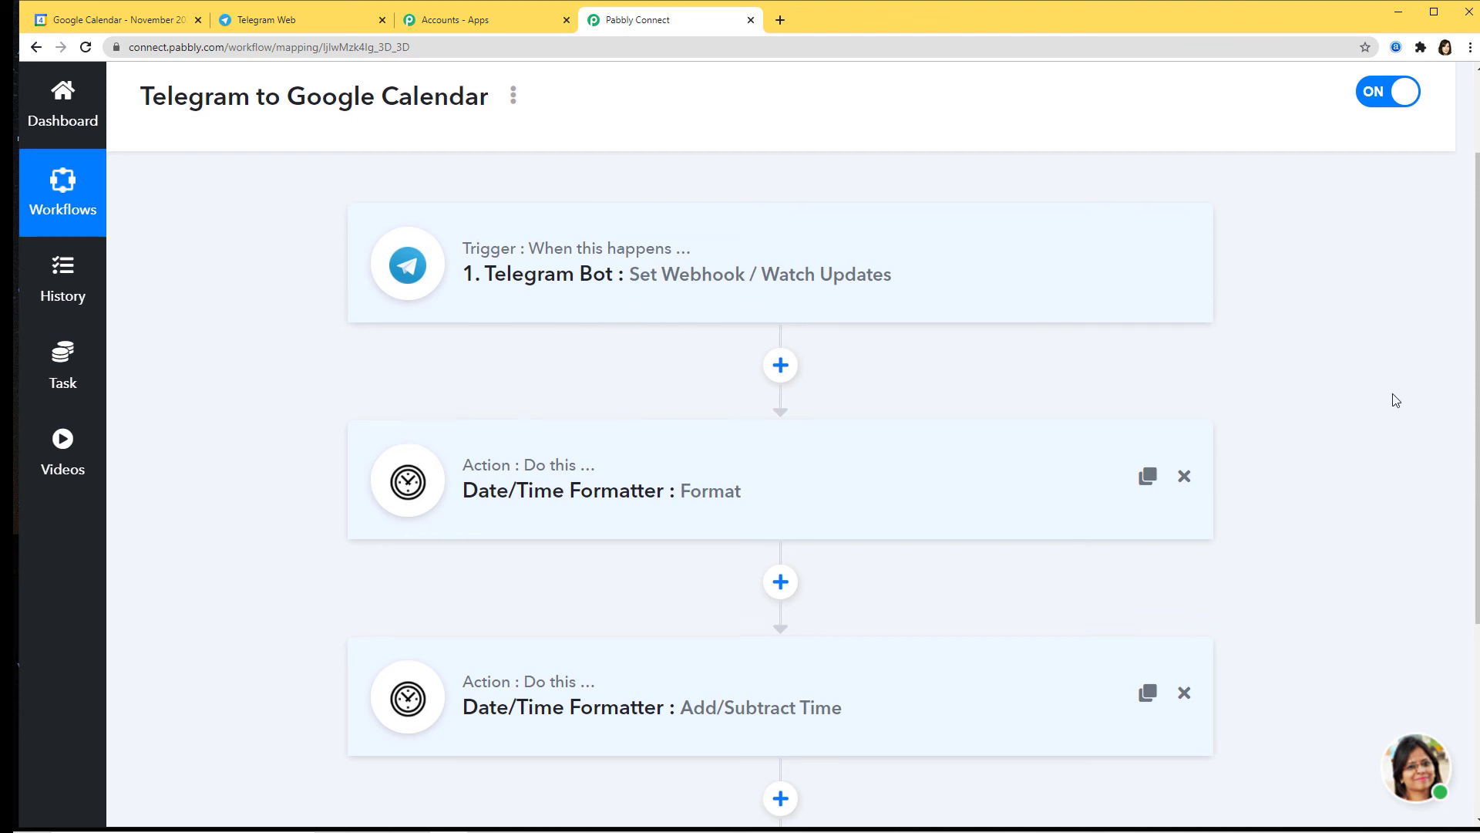
scroll(1395, 400, down, 3)
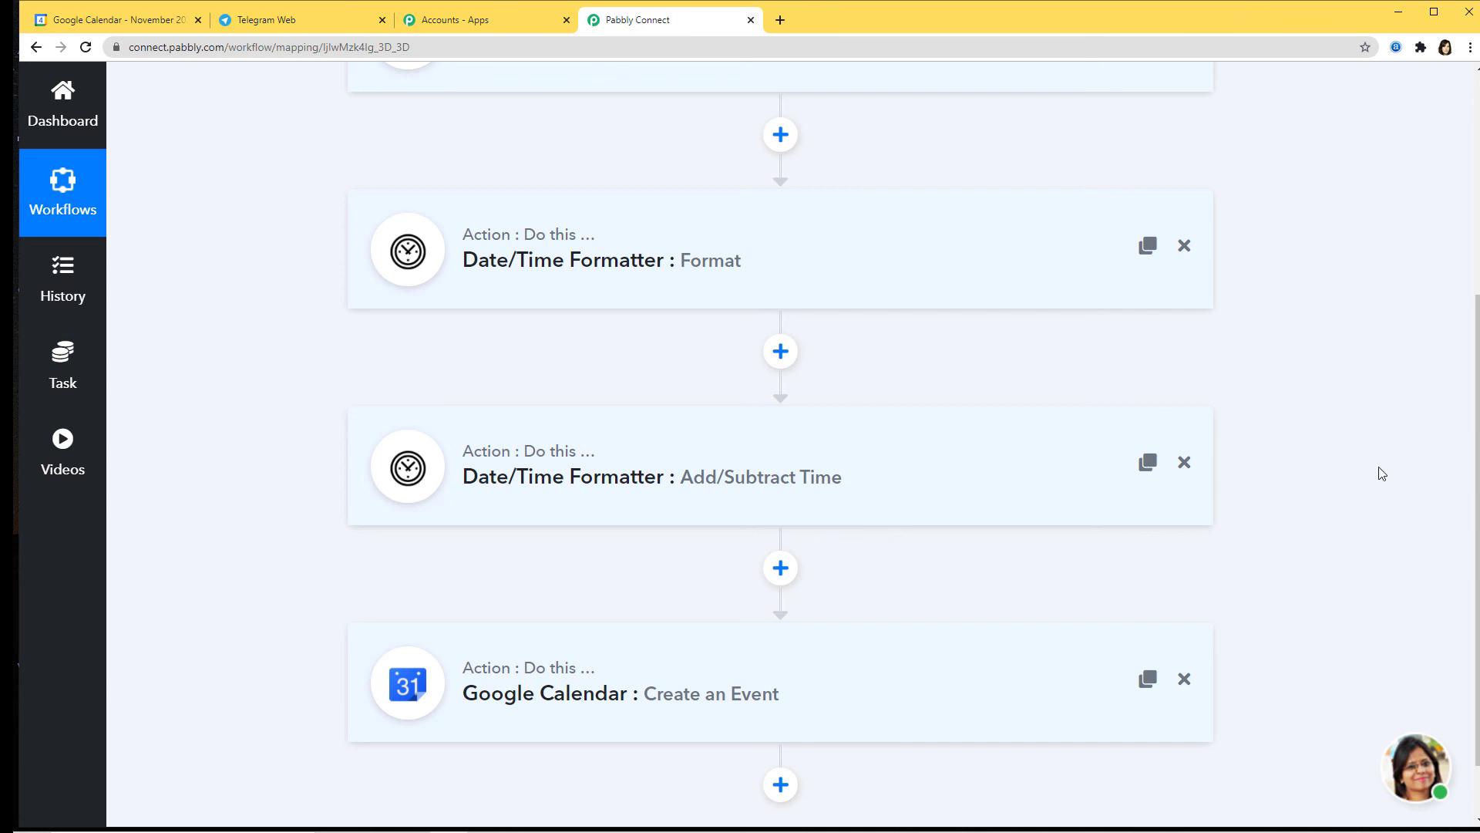
scroll(1364, 475, up, 4)
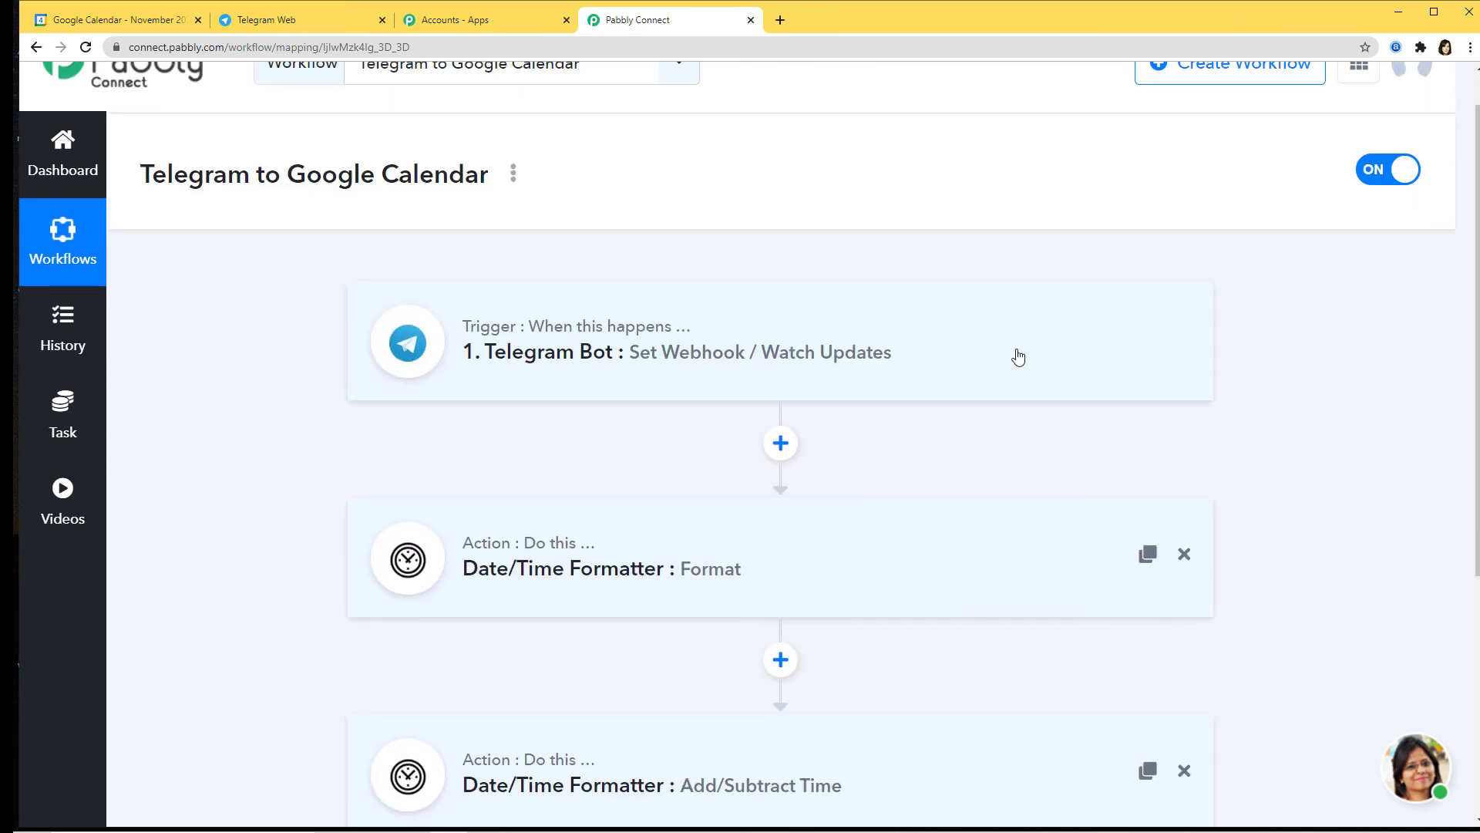
scroll(1351, 428, down, 5)
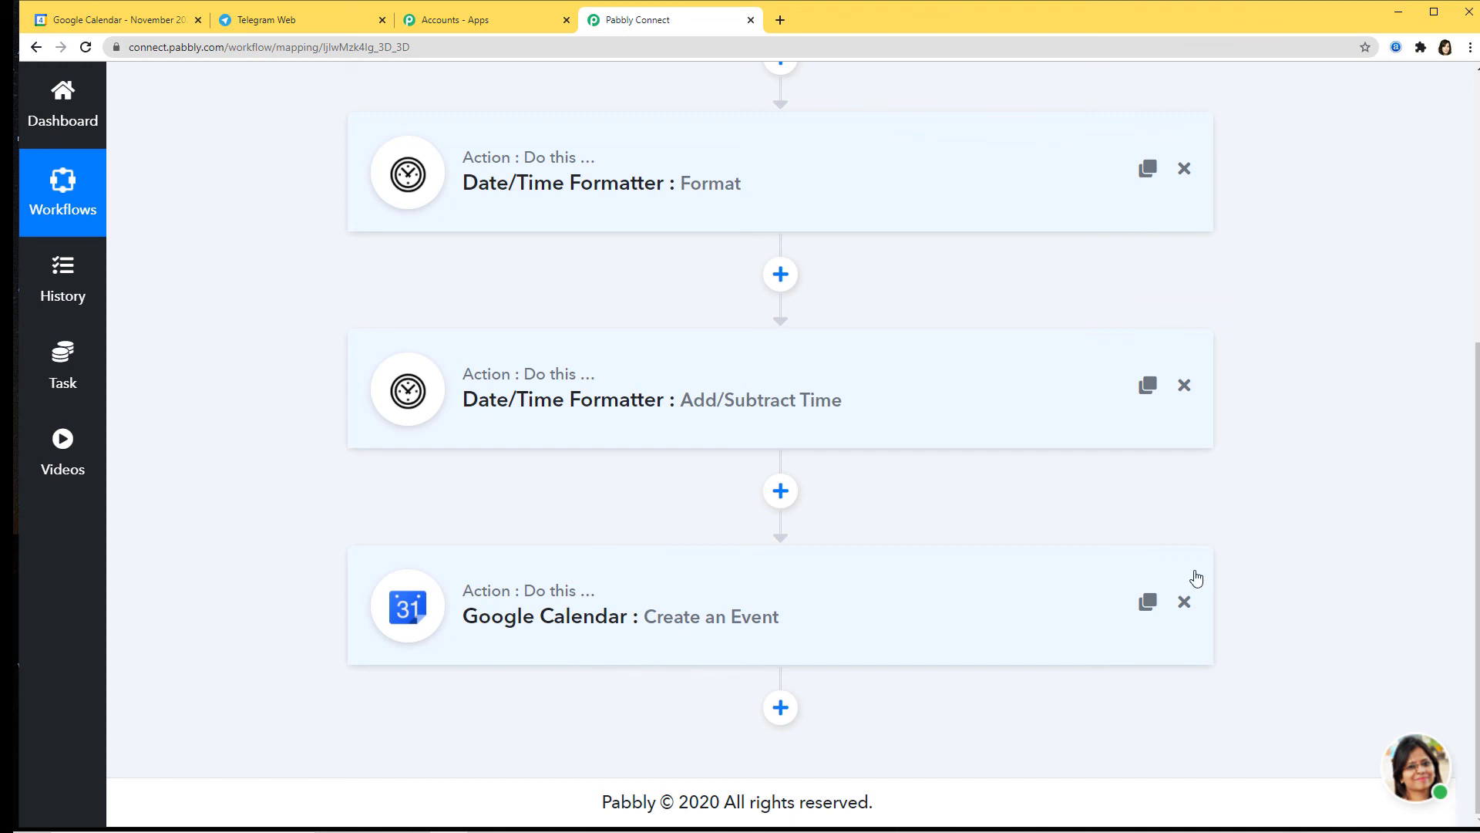
scroll(1351, 331, up, 3)
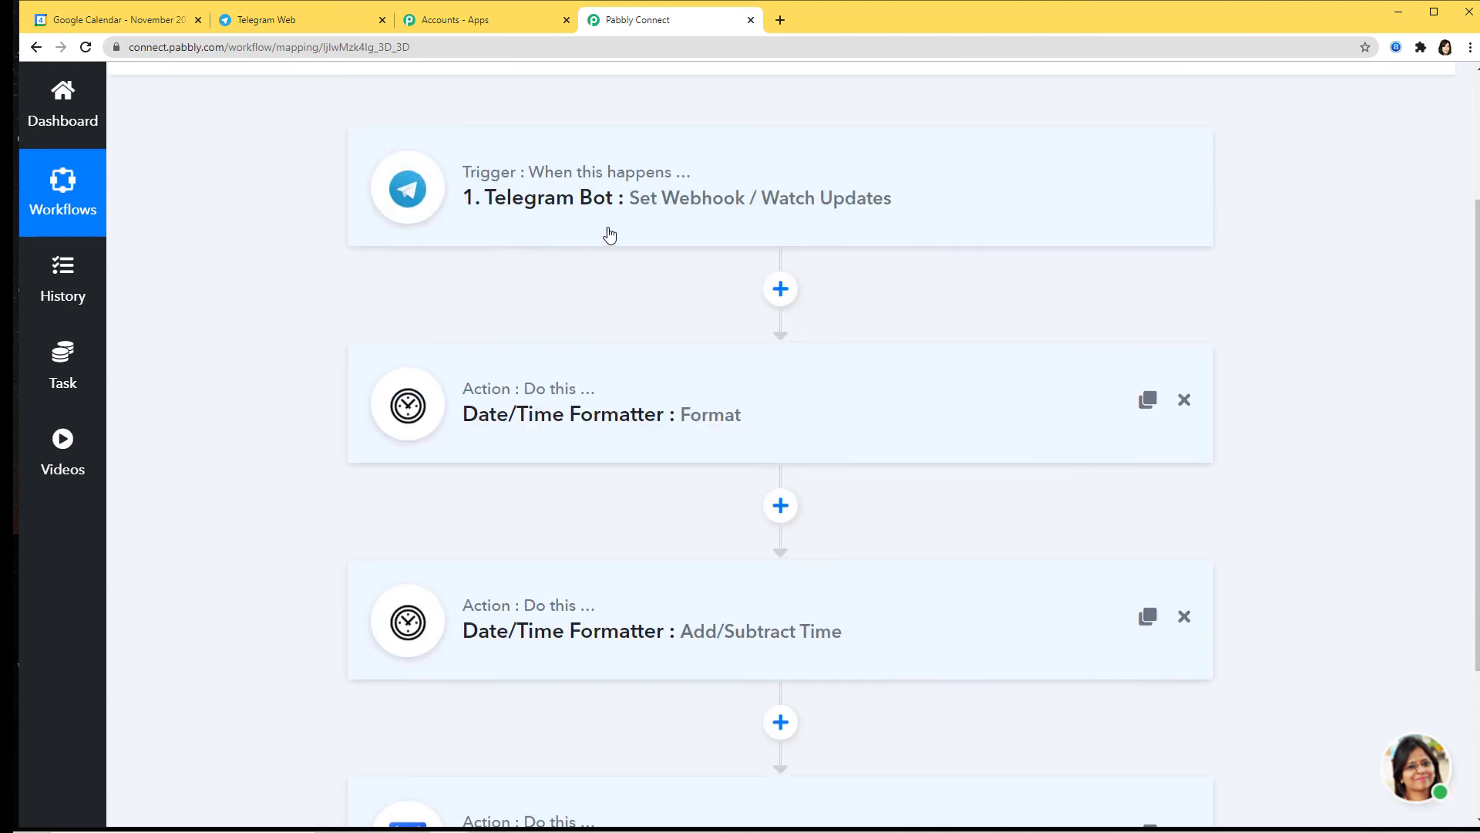
scroll(590, 400, down, 3)
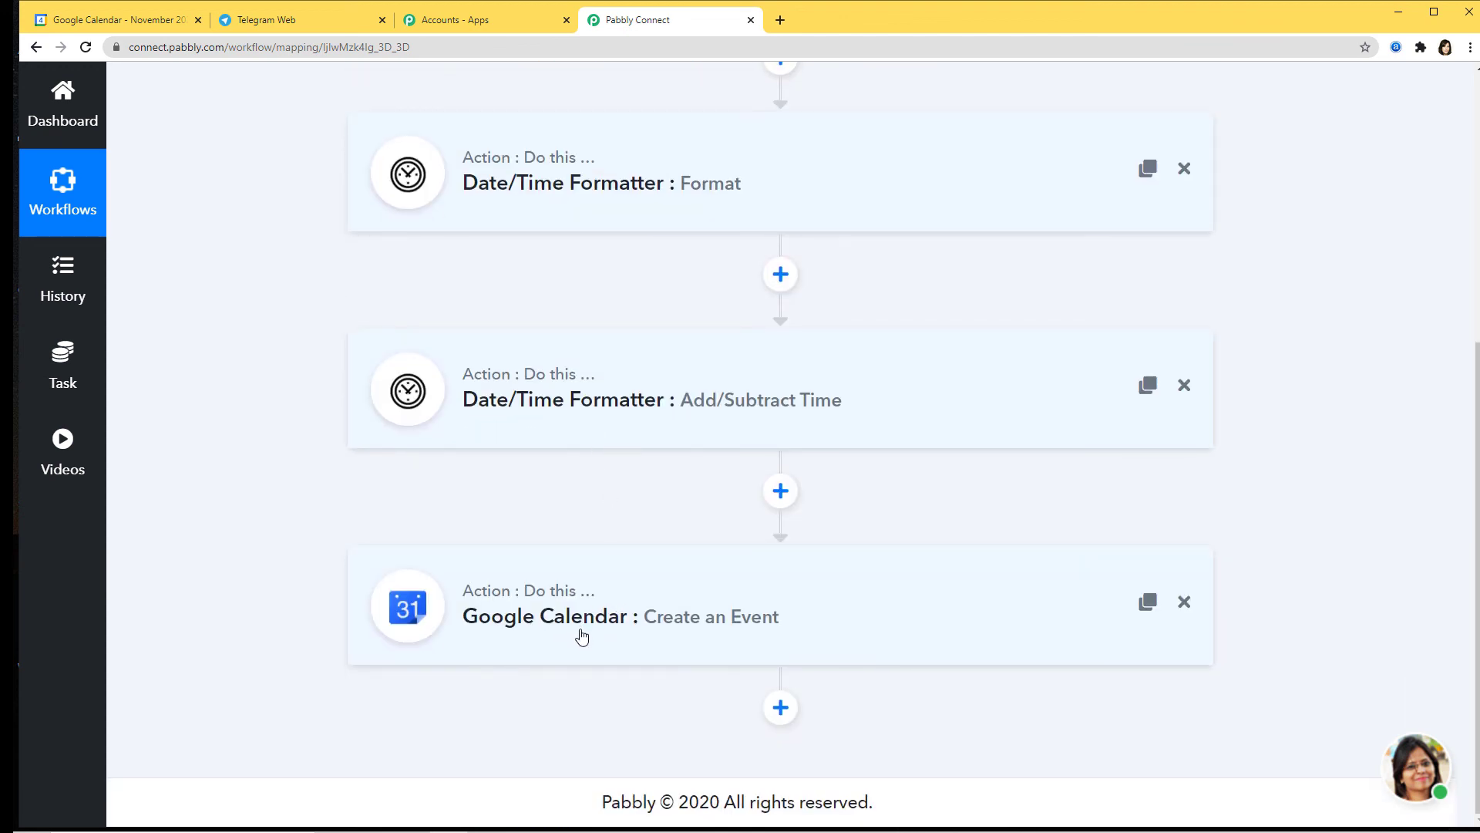